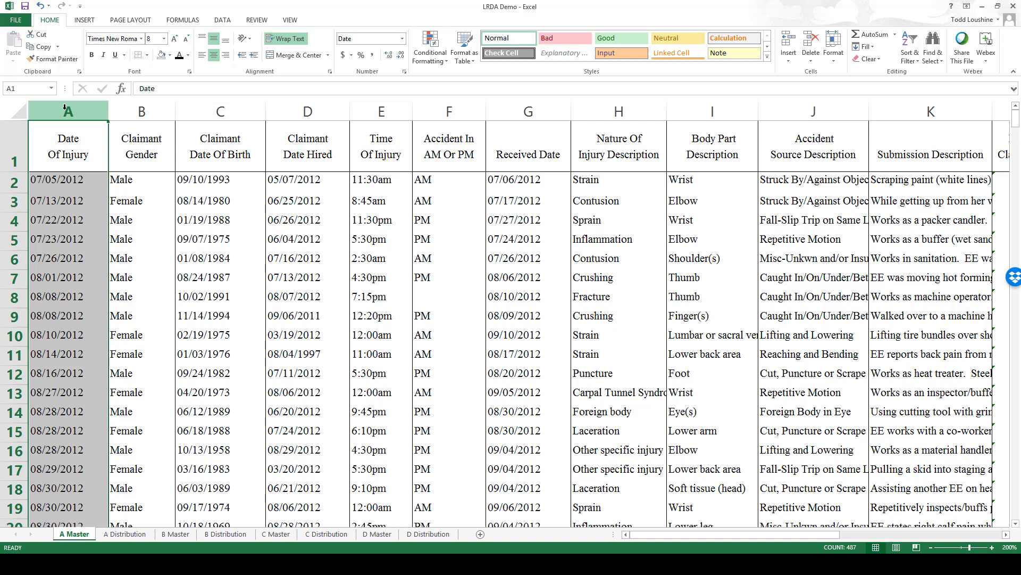
Step: Select the A Master header row and scroll across its columns
click(19, 147)
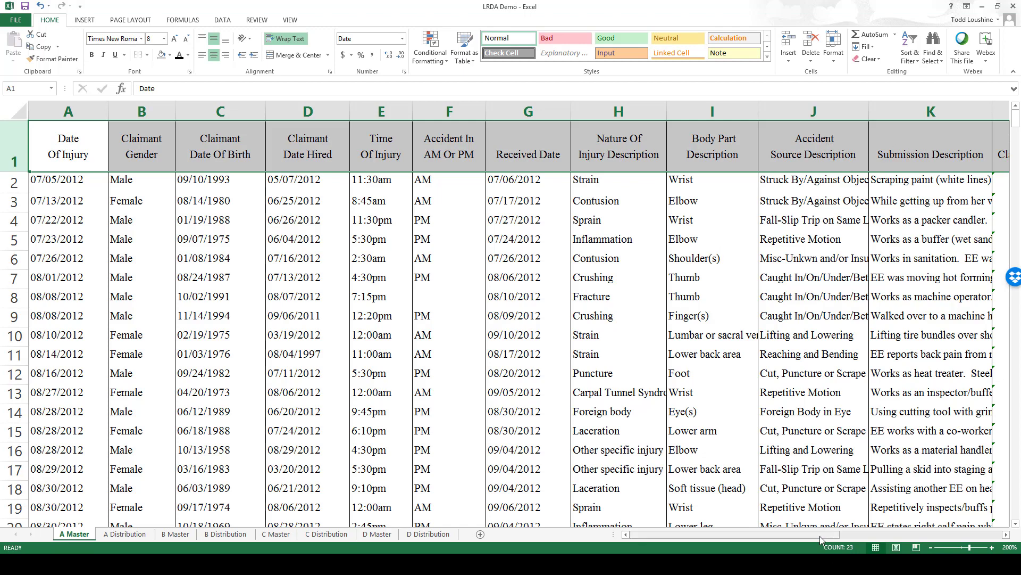
drag(819, 535, 950, 550)
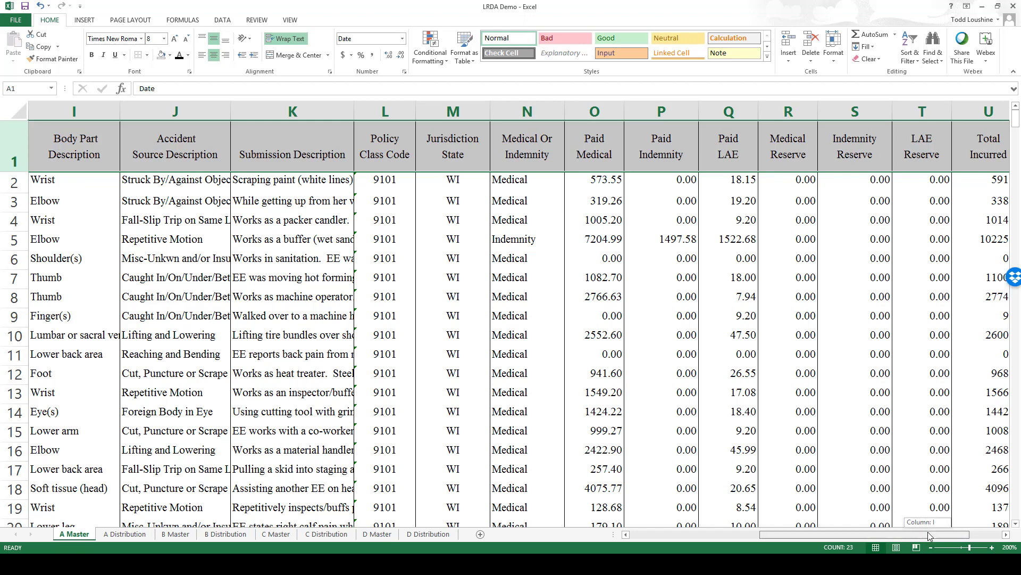
drag(928, 532, 976, 536)
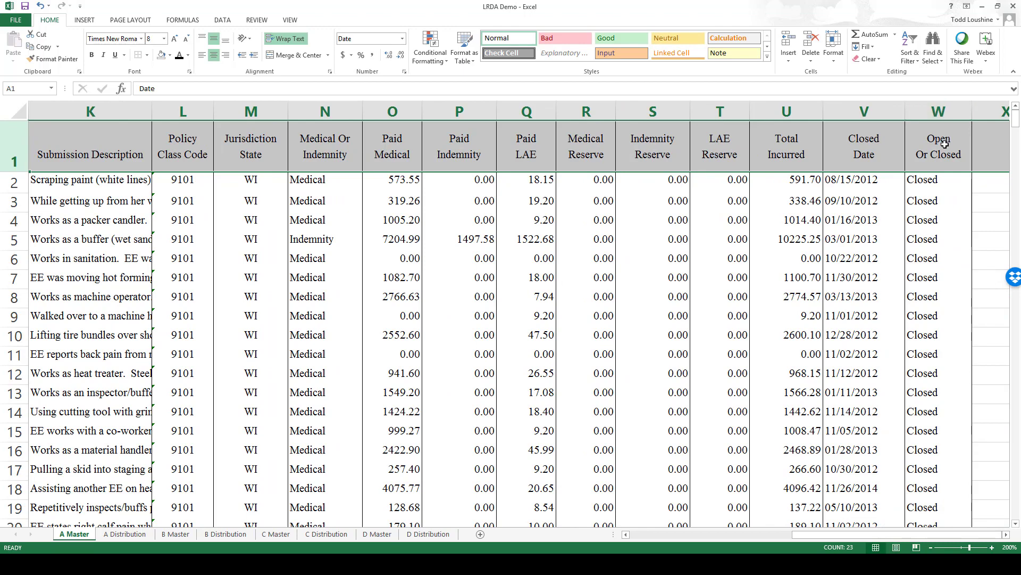
Step: Zoom into the B Master sheet and inspect its Number column
click(177, 534)
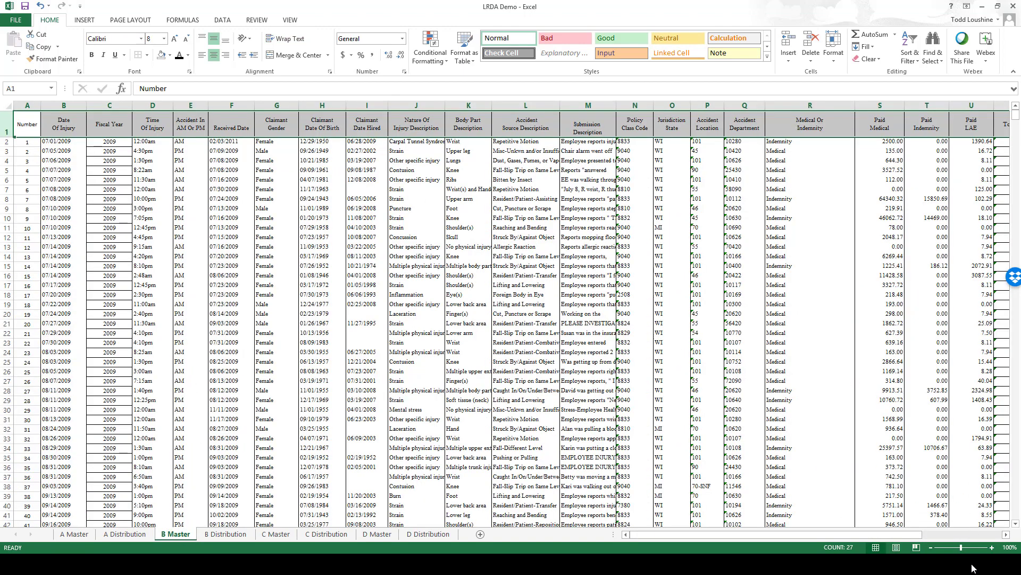
click(992, 547)
click(991, 547)
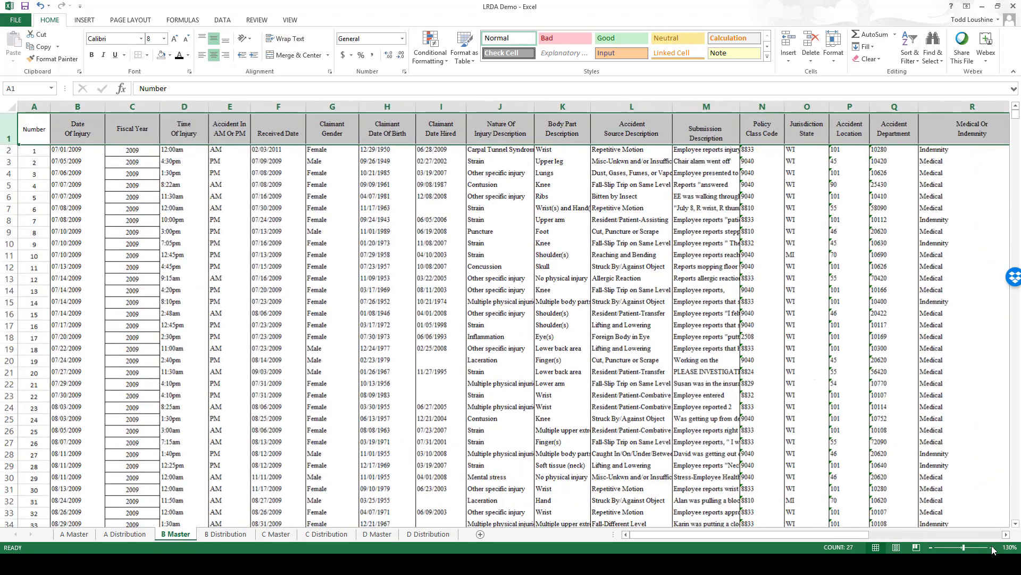
click(991, 548)
click(991, 547)
click(992, 547)
click(992, 547)
click(991, 548)
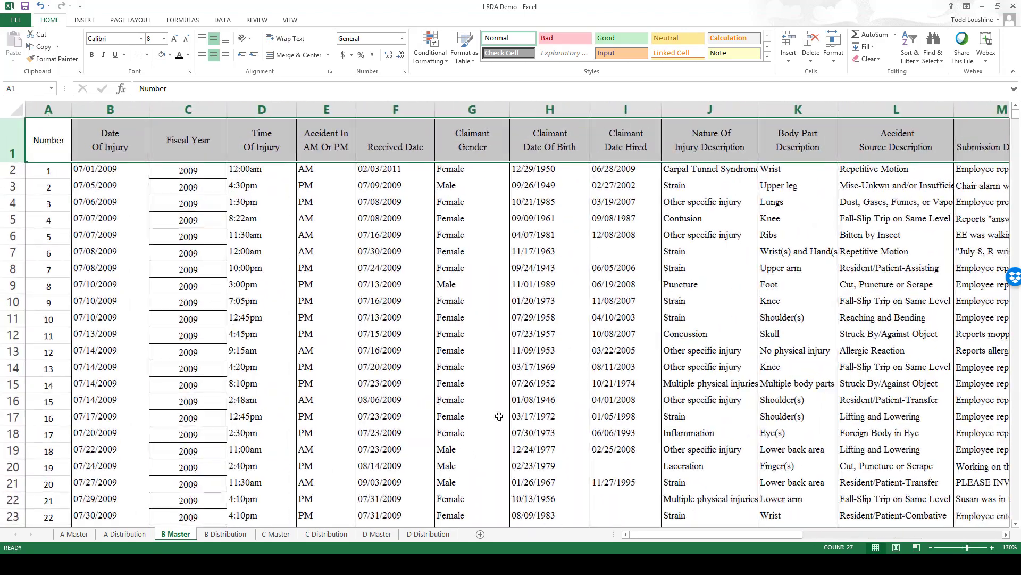
click(48, 109)
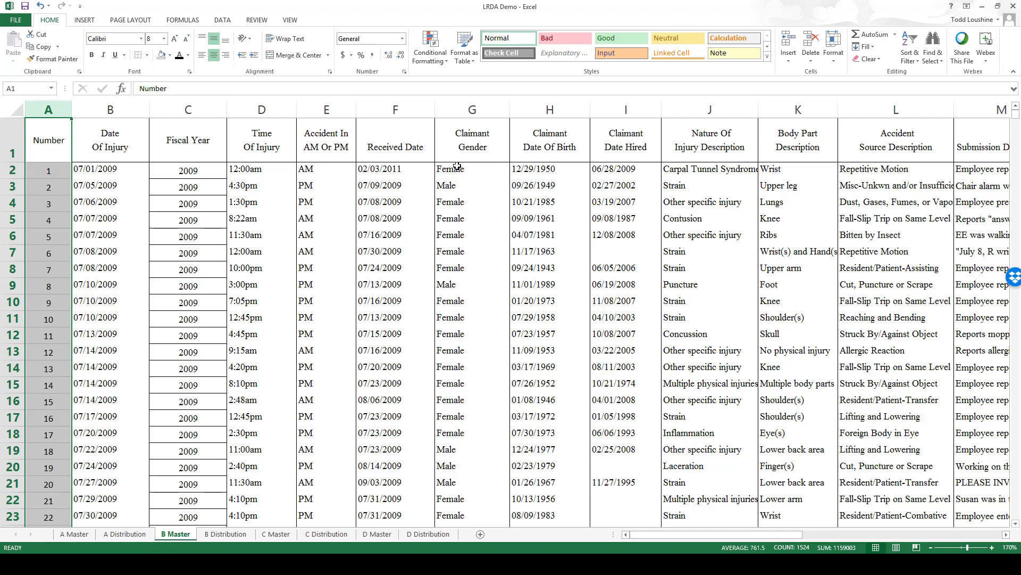
drag(718, 534, 918, 538)
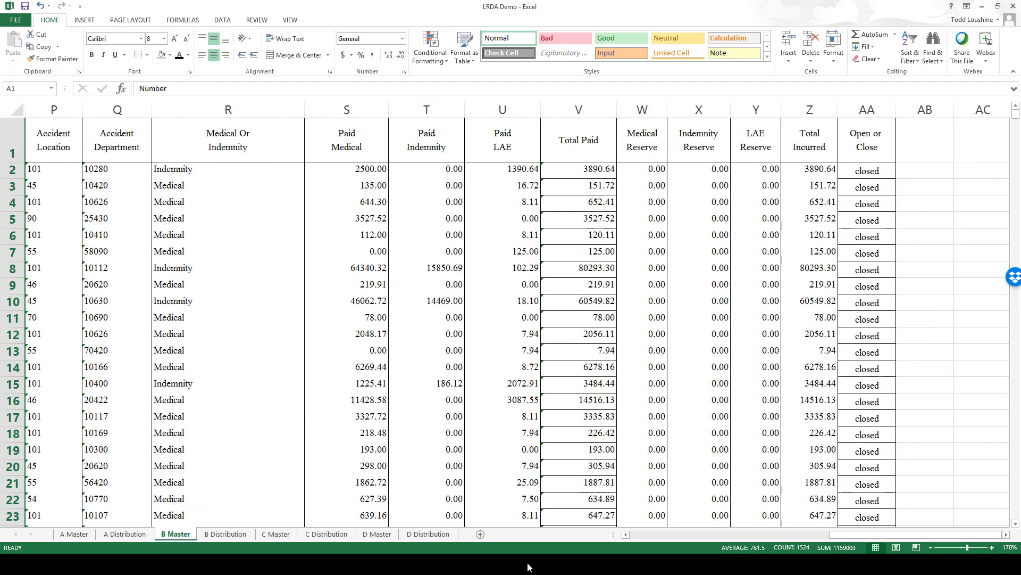
Step: Zoom into the C Master sheet and scroll across its columns
click(279, 534)
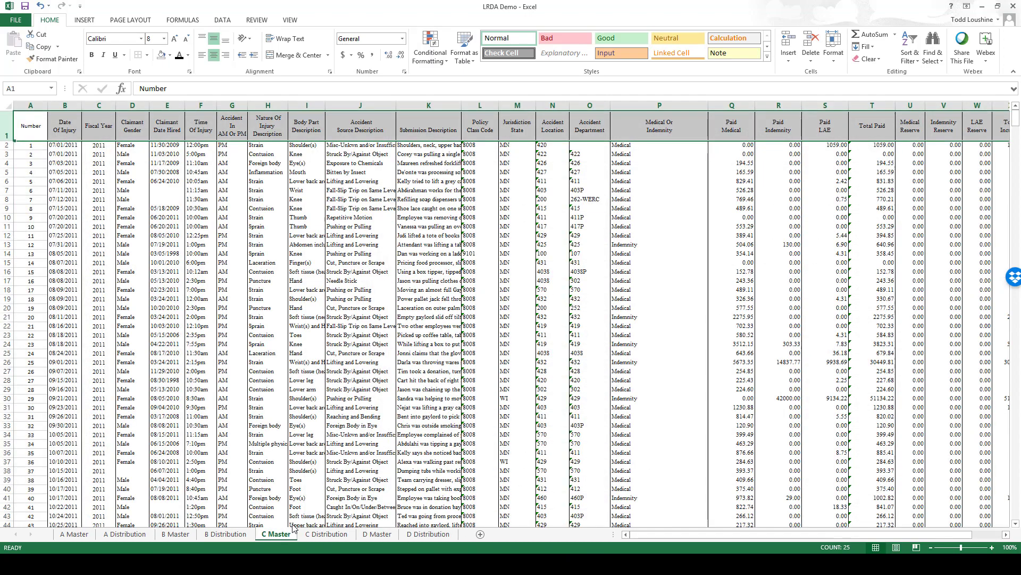
click(990, 551)
click(990, 551)
click(990, 552)
click(991, 552)
click(990, 552)
click(991, 551)
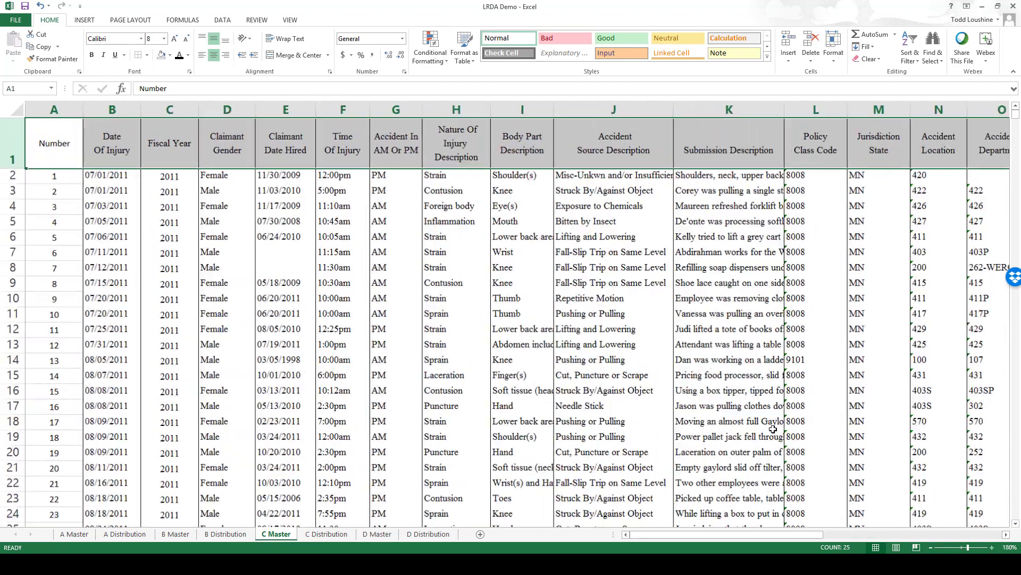
click(990, 551)
click(991, 551)
drag(650, 534, 858, 562)
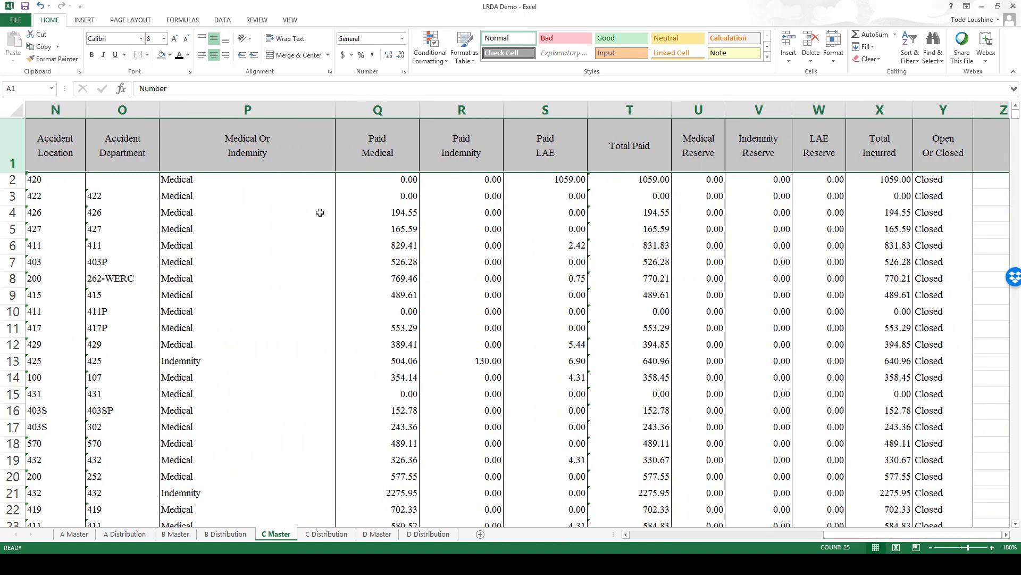
Step: Zoom into the D Master sheet and scroll across its columns
click(381, 534)
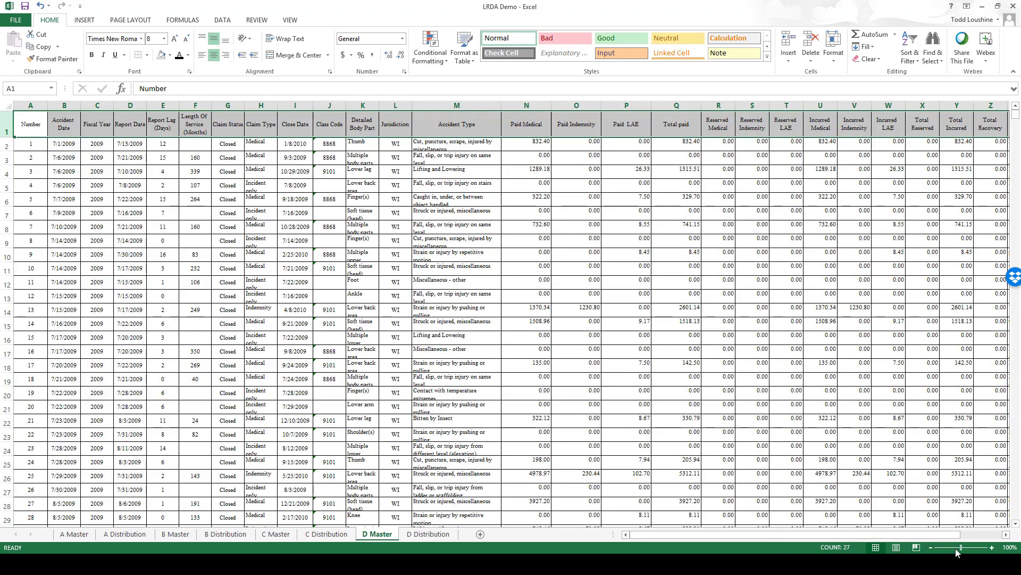
click(991, 546)
click(991, 546)
click(992, 546)
click(991, 546)
click(992, 546)
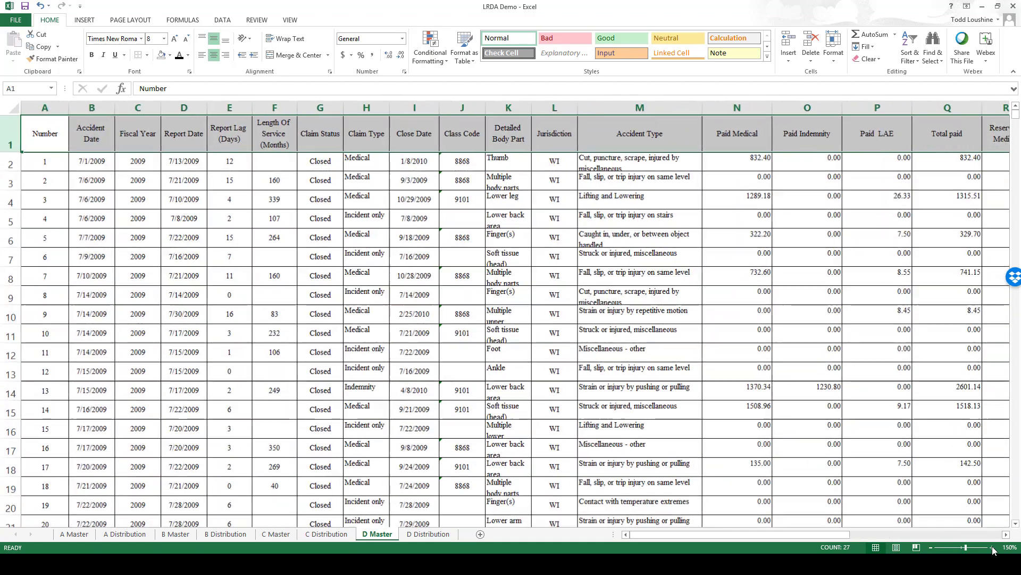
click(992, 546)
click(992, 546)
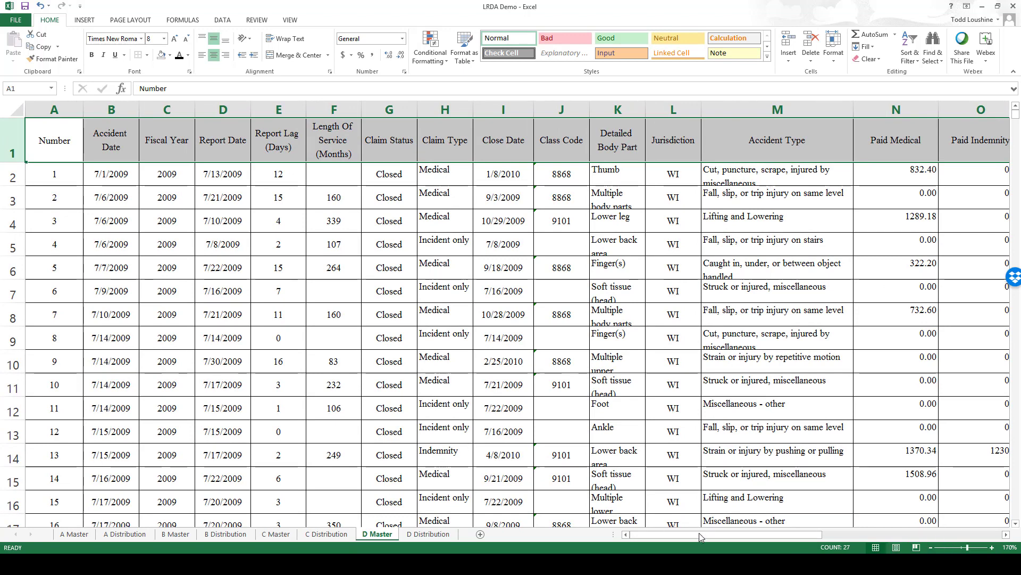
drag(700, 535, 886, 568)
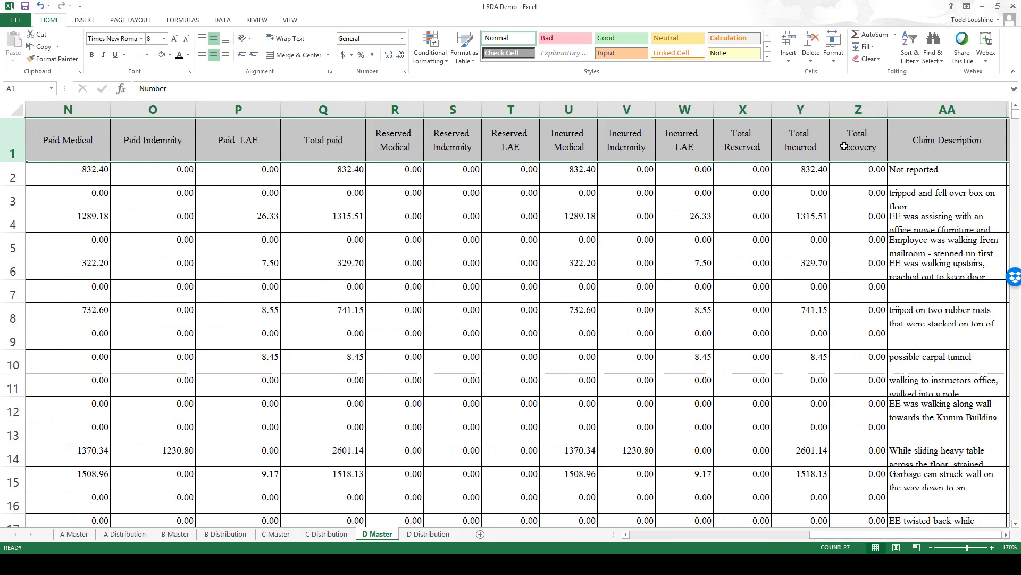
drag(898, 533, 897, 534)
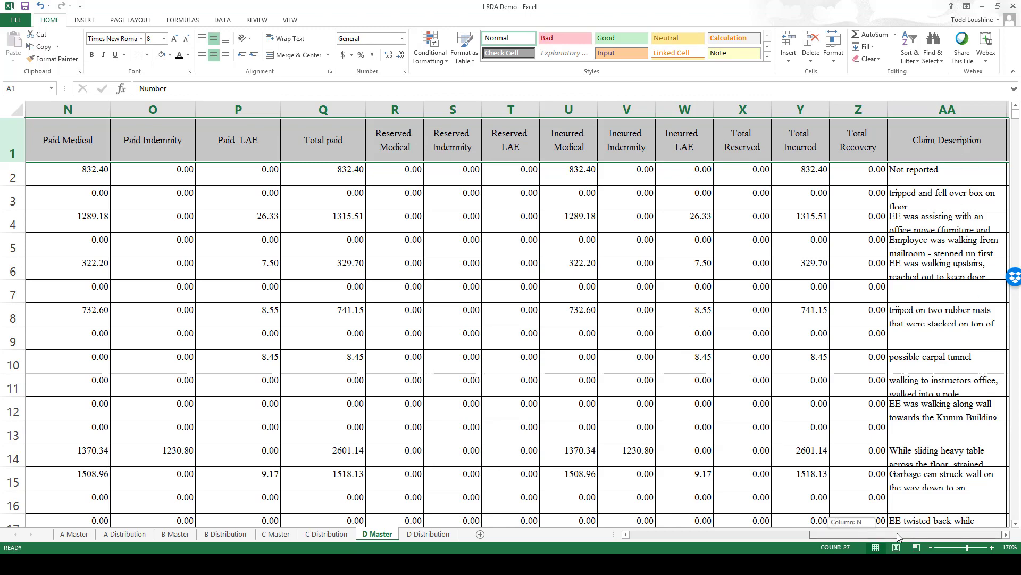
drag(781, 540, 631, 553)
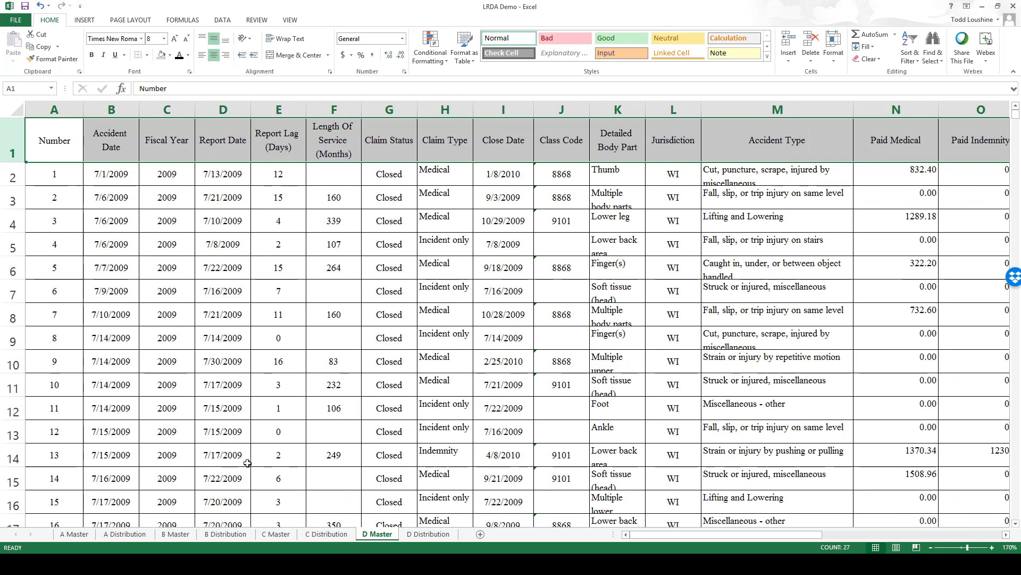
Step: Back on A Master, insert a blank column before Date Of Injury
click(74, 534)
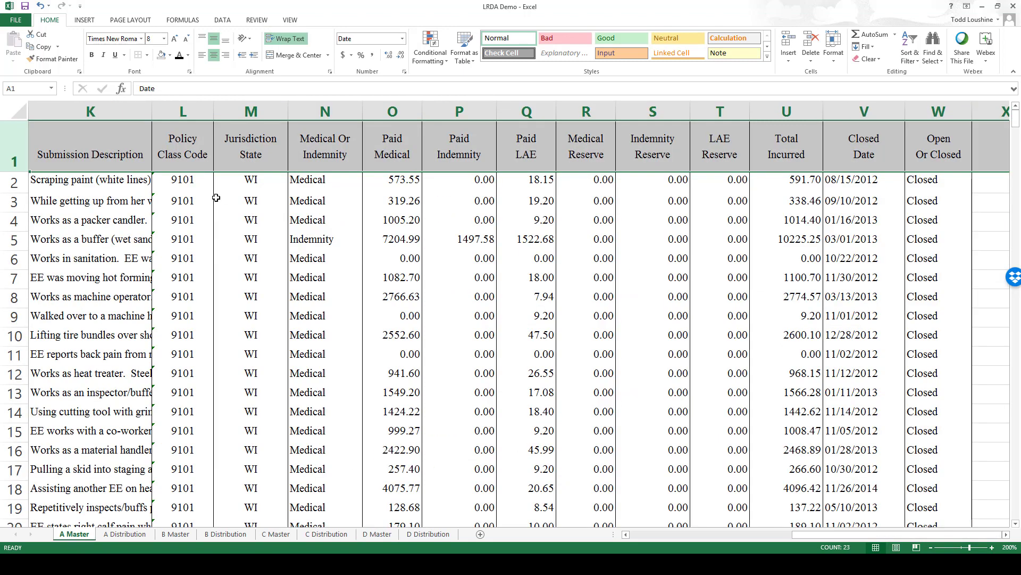
drag(844, 536, 555, 535)
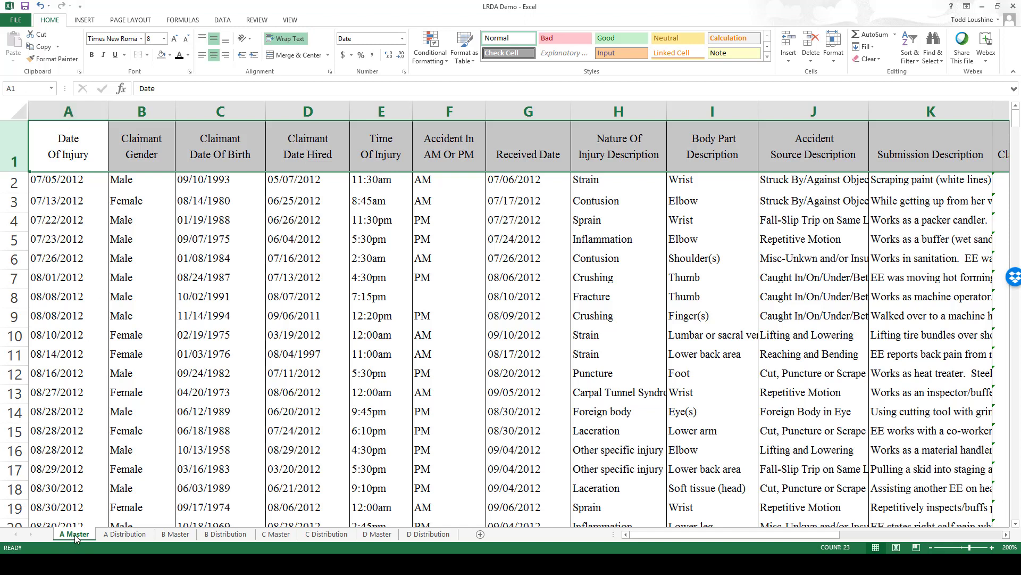
click(72, 113)
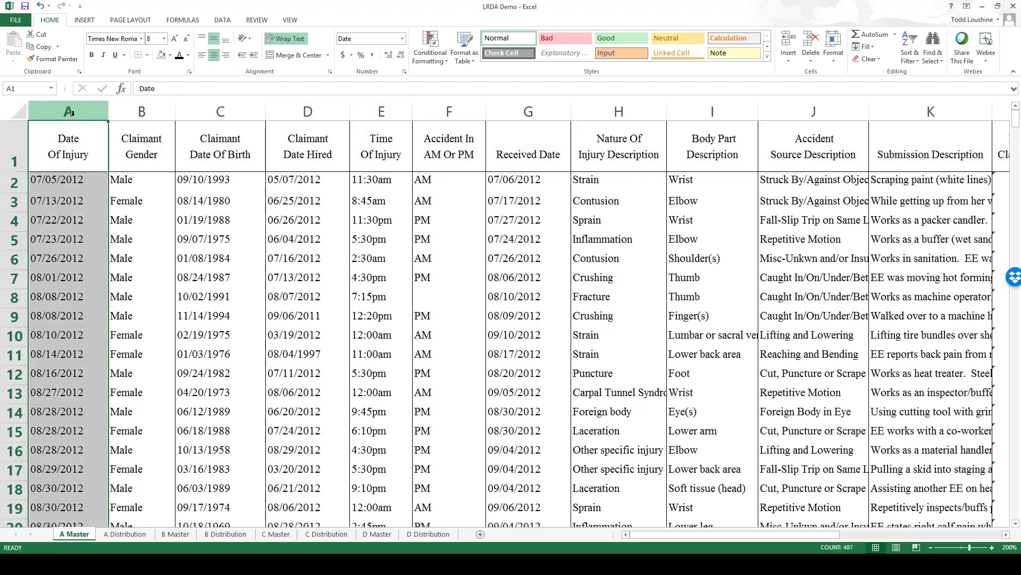
right_click(72, 112)
click(62, 111)
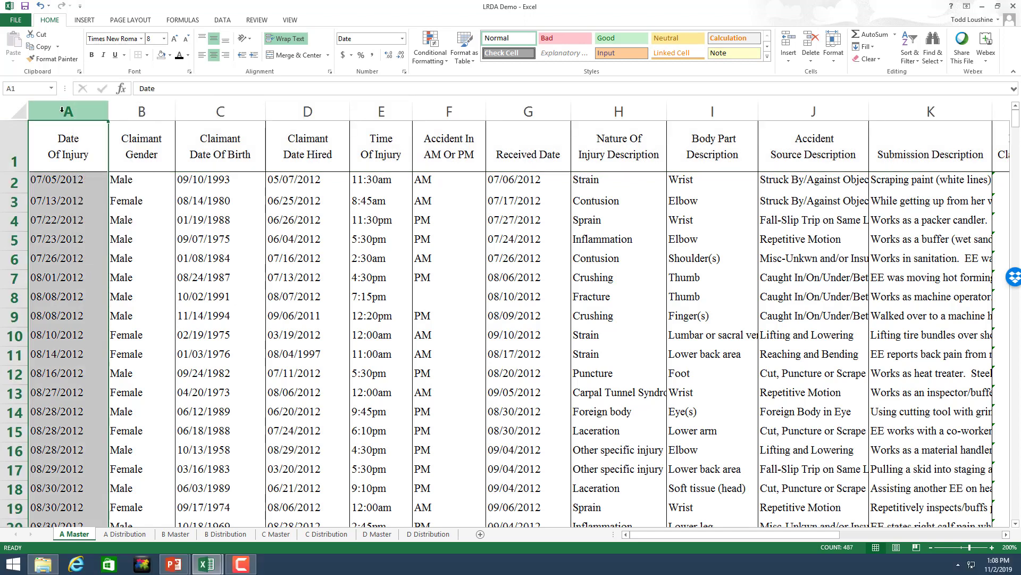
right_click(63, 111)
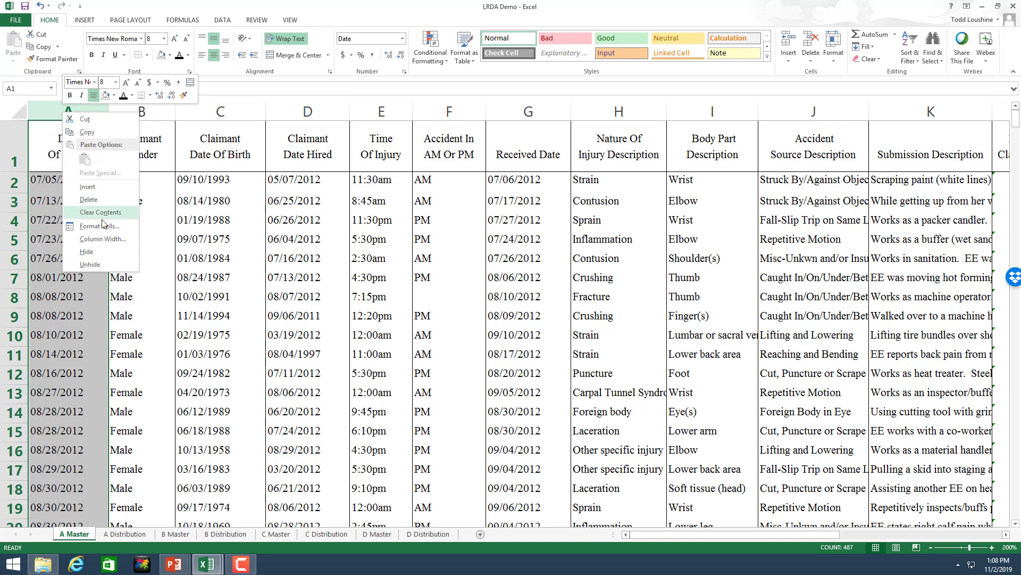
click(109, 187)
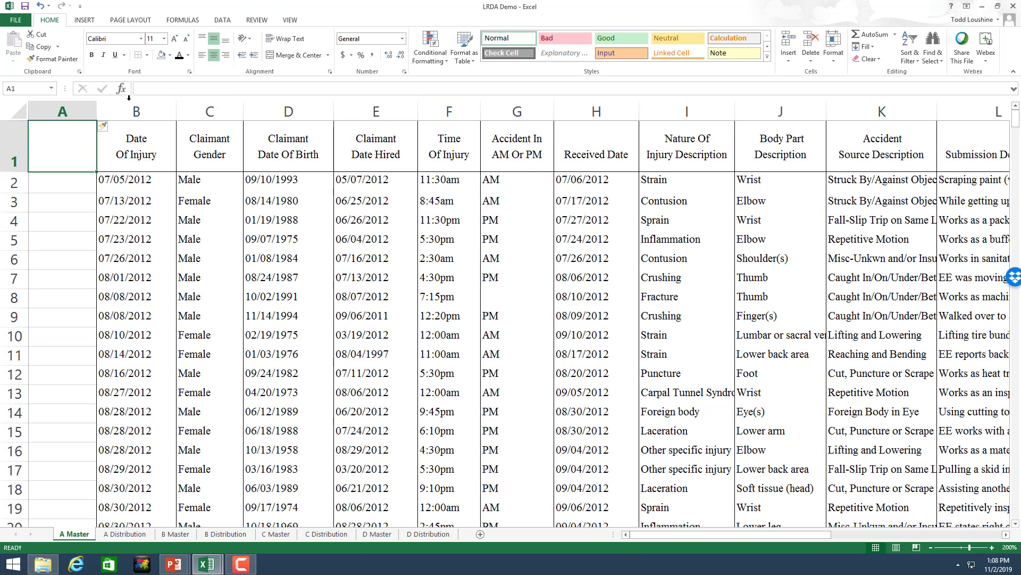
Step: Head the new column 'Number' and fill it 1, 2, 3 down every claim row
text(Number)
key(Down)
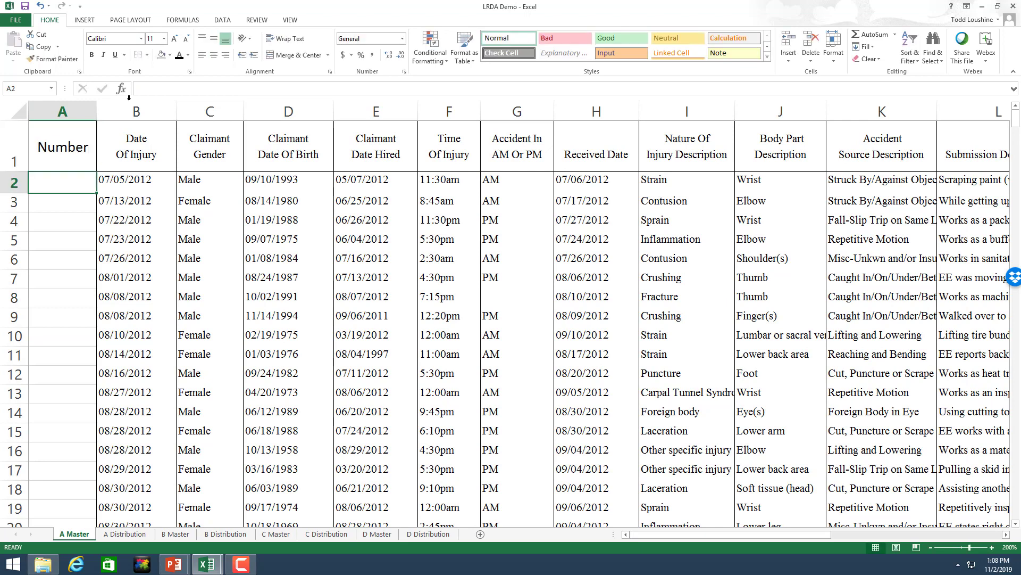
text(1)
key(Return)
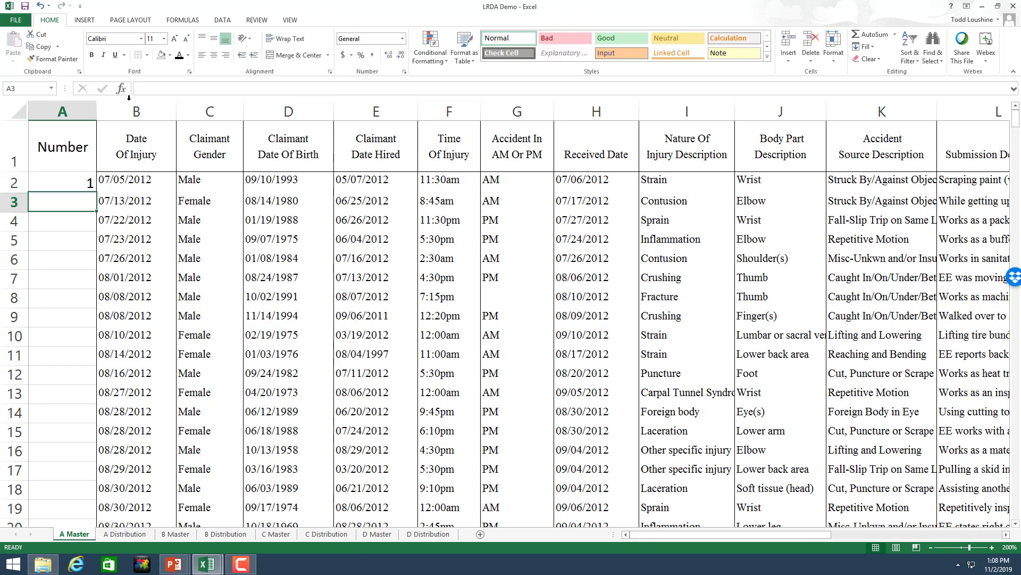
text(2)
key(Return)
text(3)
key(Return)
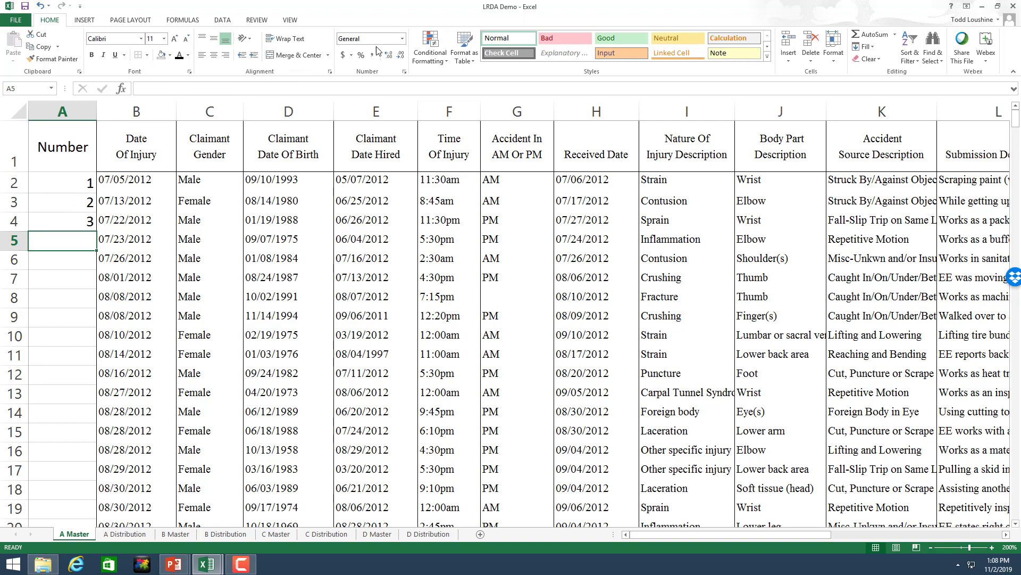
click(403, 39)
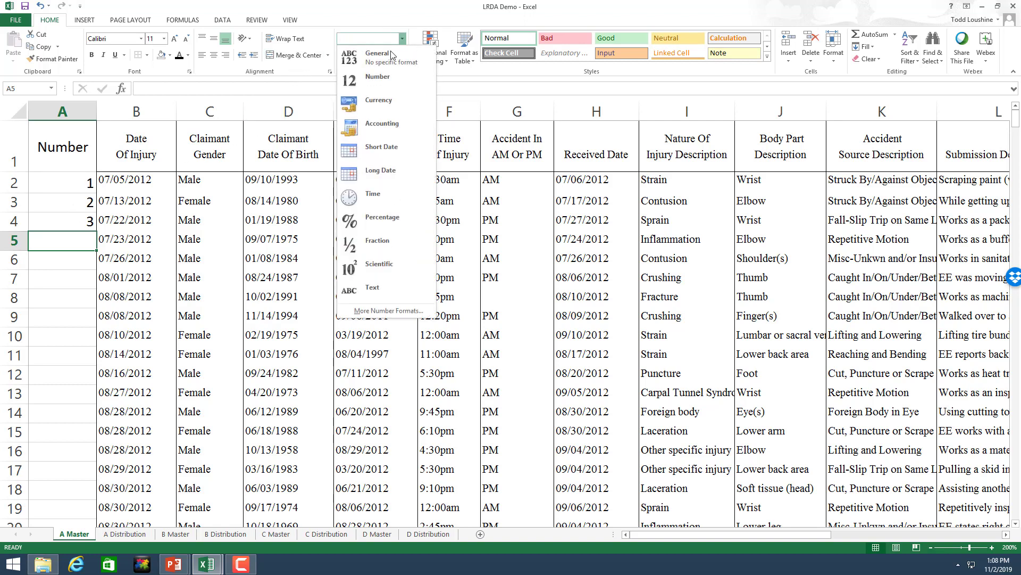
click(55, 386)
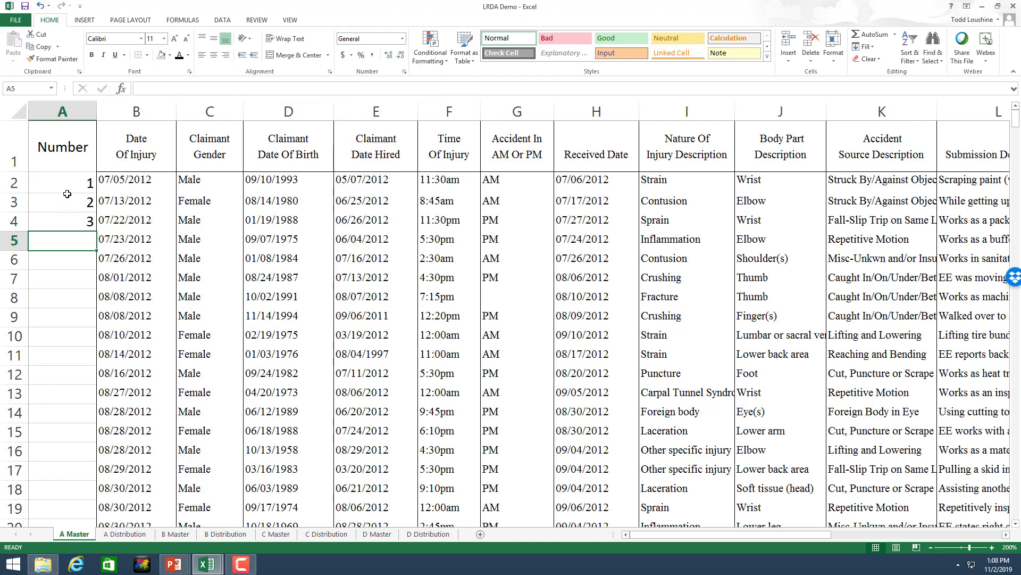
drag(67, 186, 69, 220)
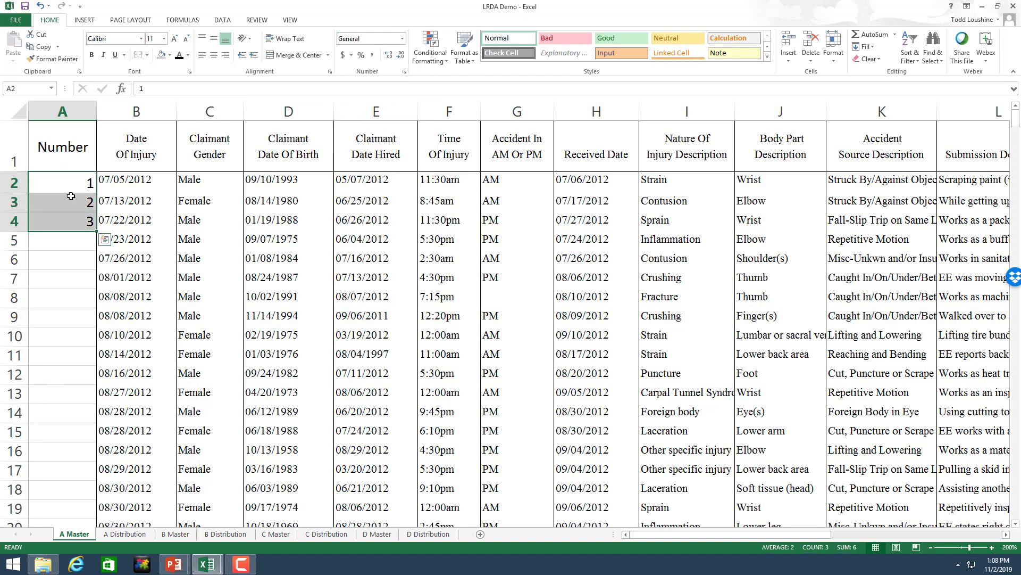
double_click(96, 230)
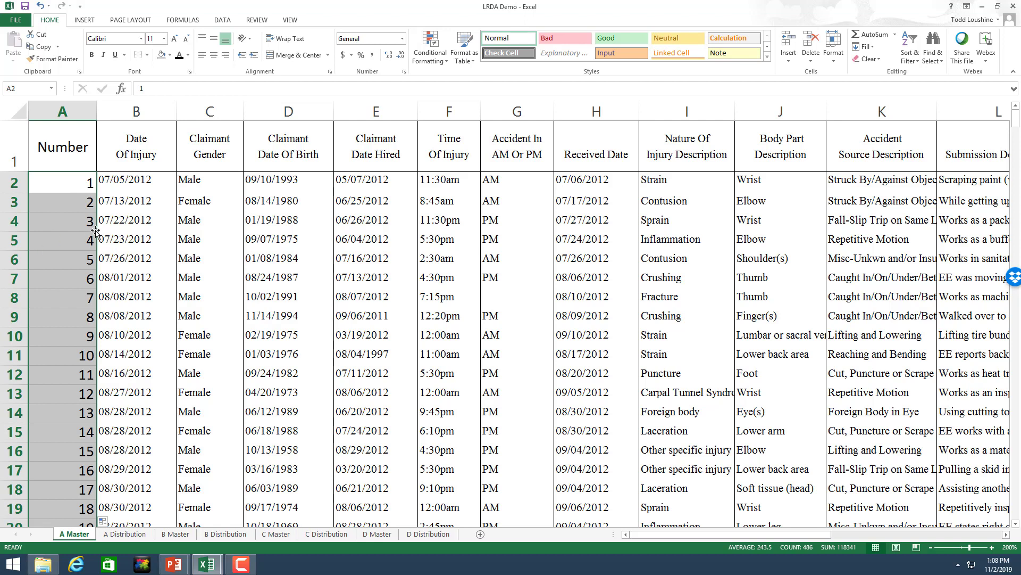
mouse_move(1016, 121)
mouse_down()
mouse_move(1016, 511)
mouse_move(1015, 121)
mouse_up()
Step: Turn on Data > Filter for the A Master header row
click(160, 296)
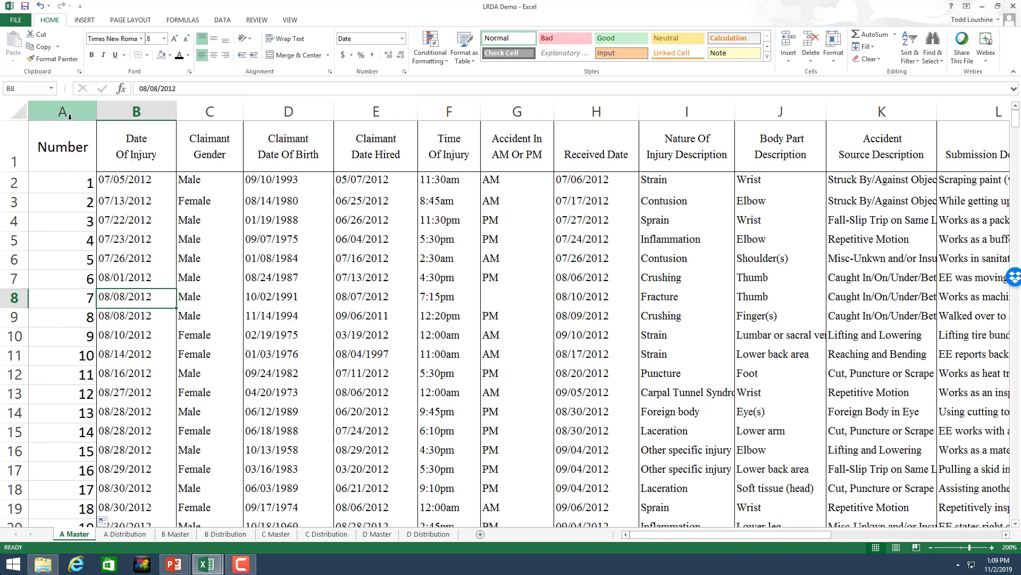
click(14, 154)
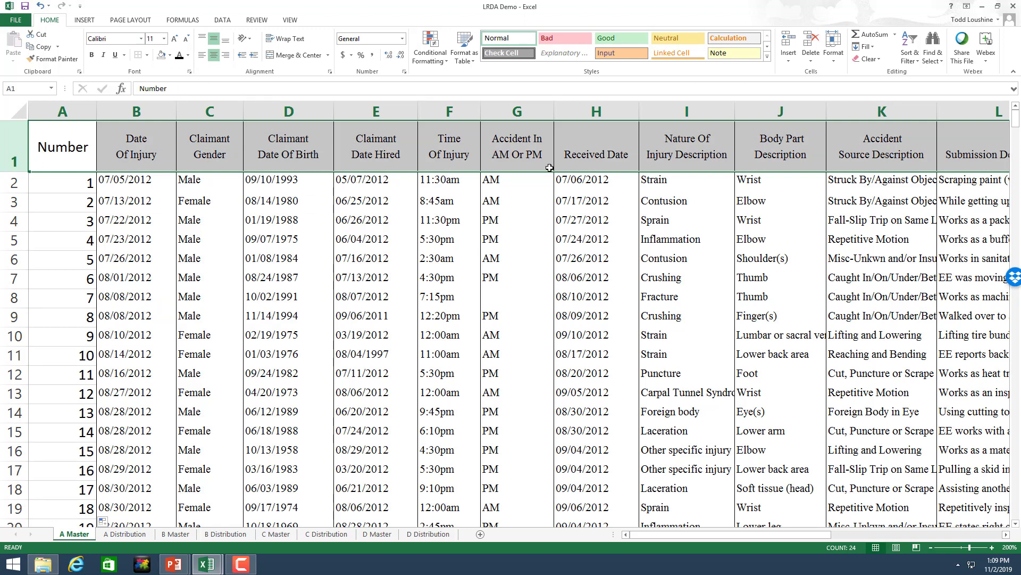
click(223, 20)
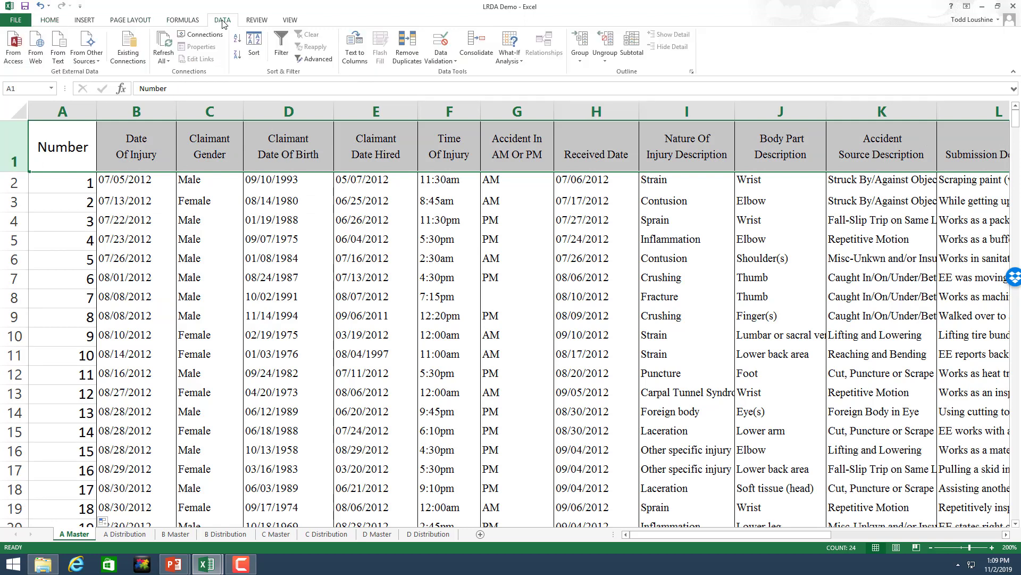
click(279, 48)
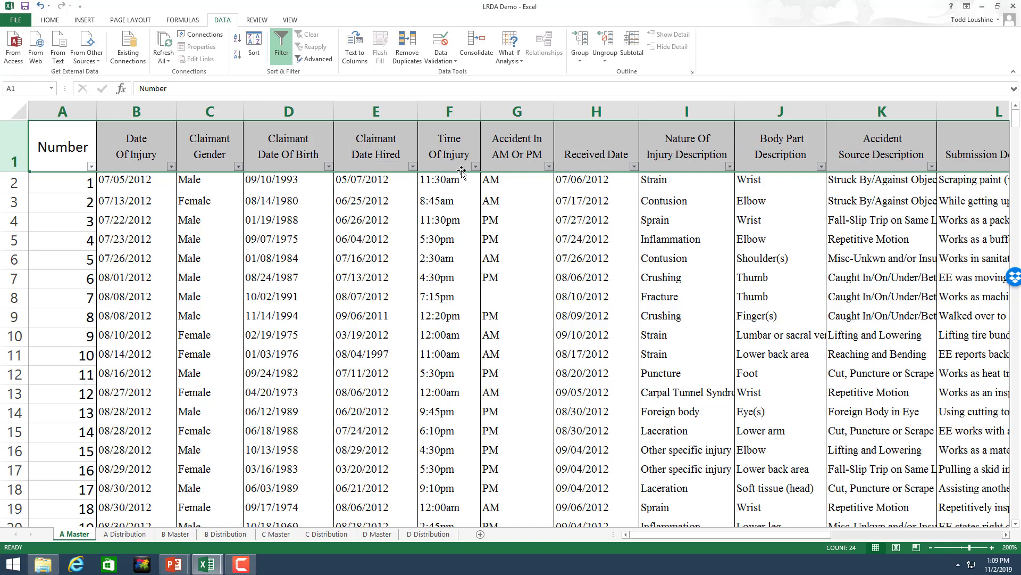
drag(1018, 126, 1008, 549)
drag(1009, 510, 1011, 110)
Step: Sort the claims by Date Of Injury, oldest to newest
click(171, 167)
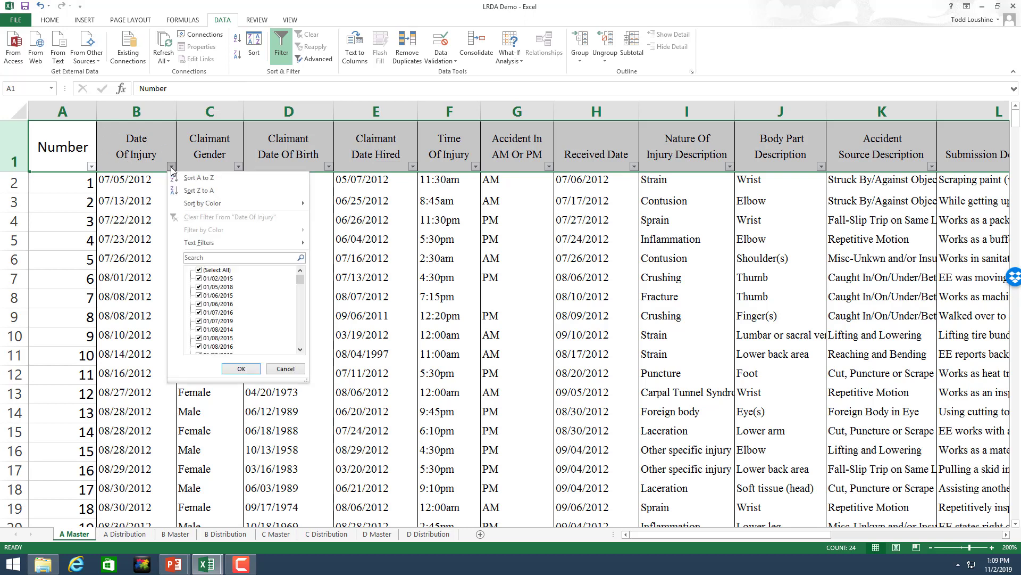
click(191, 178)
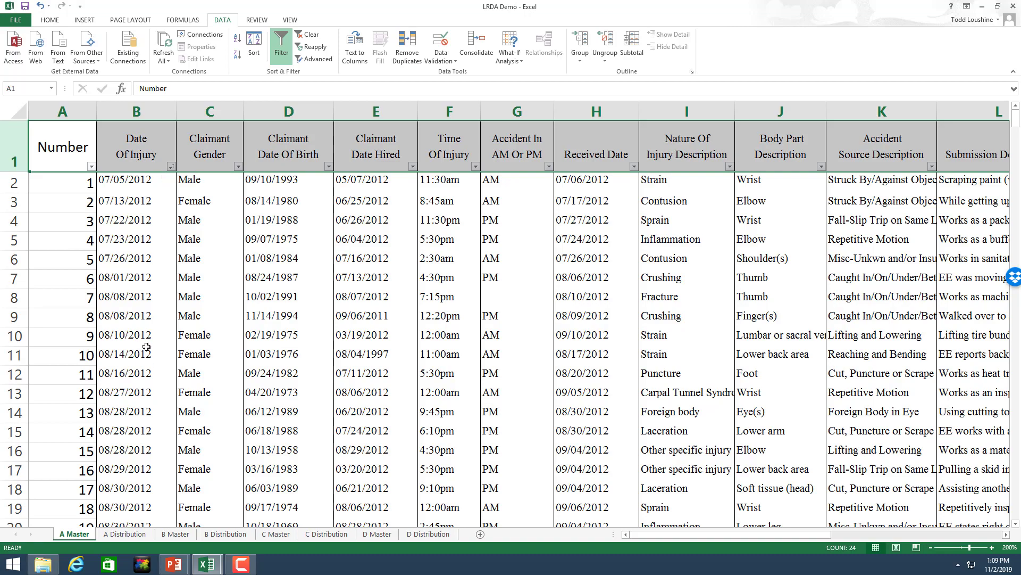
click(254, 281)
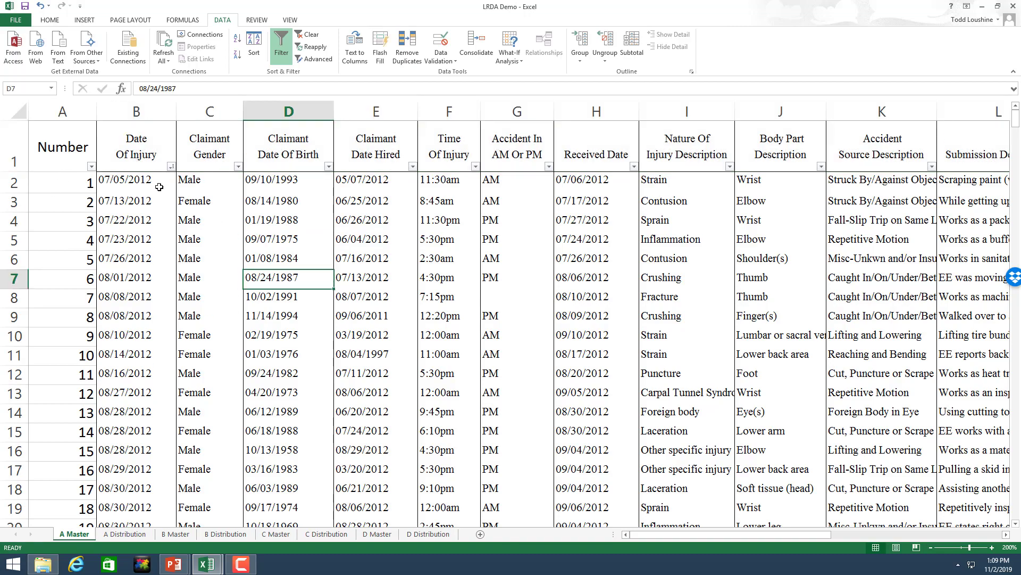
scroll(150, 427, down, 7)
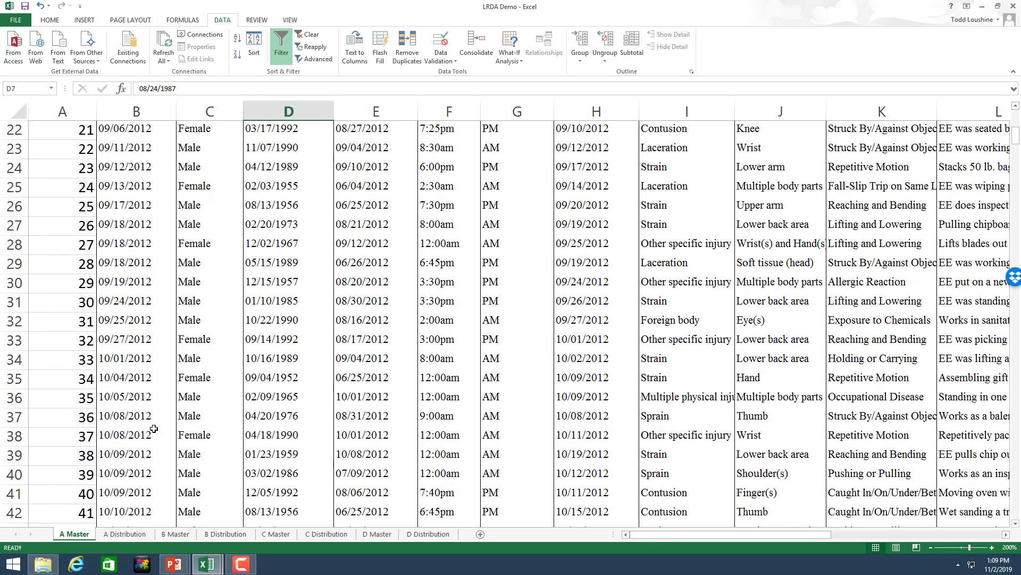
scroll(152, 427, up, 7)
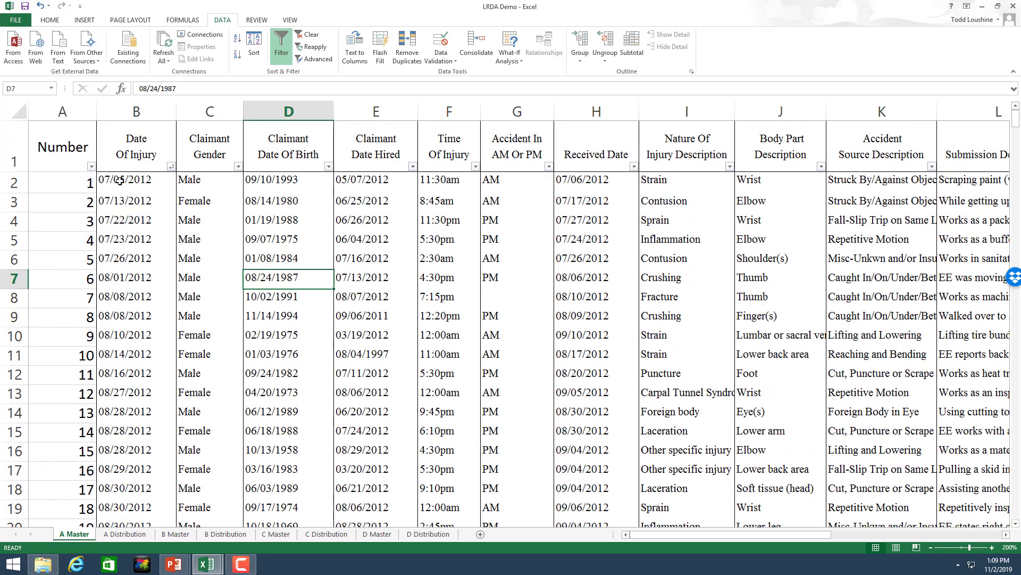
drag(1016, 120, 1015, 503)
scroll(255, 434, down, 1)
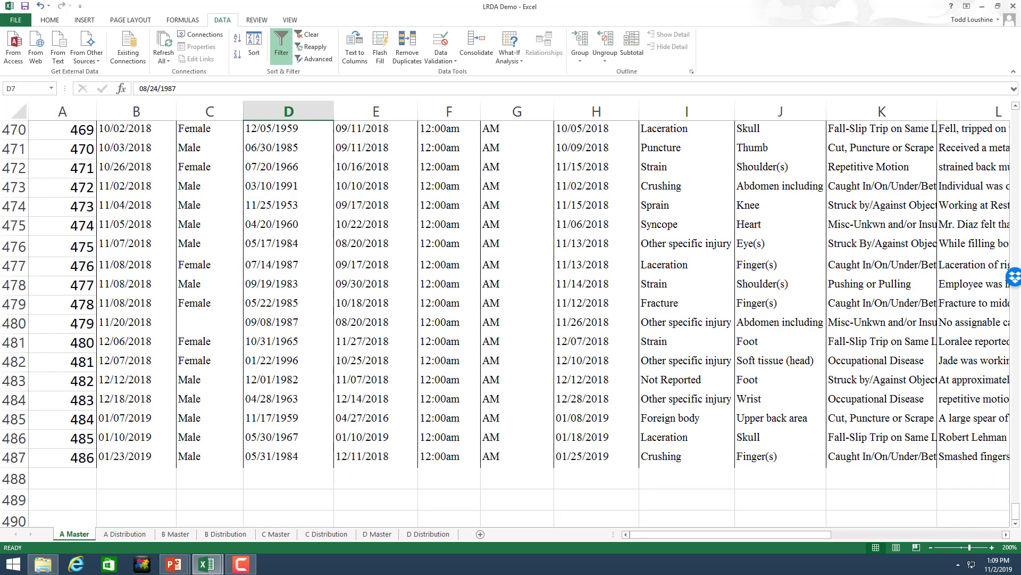
drag(1015, 519, 991, 89)
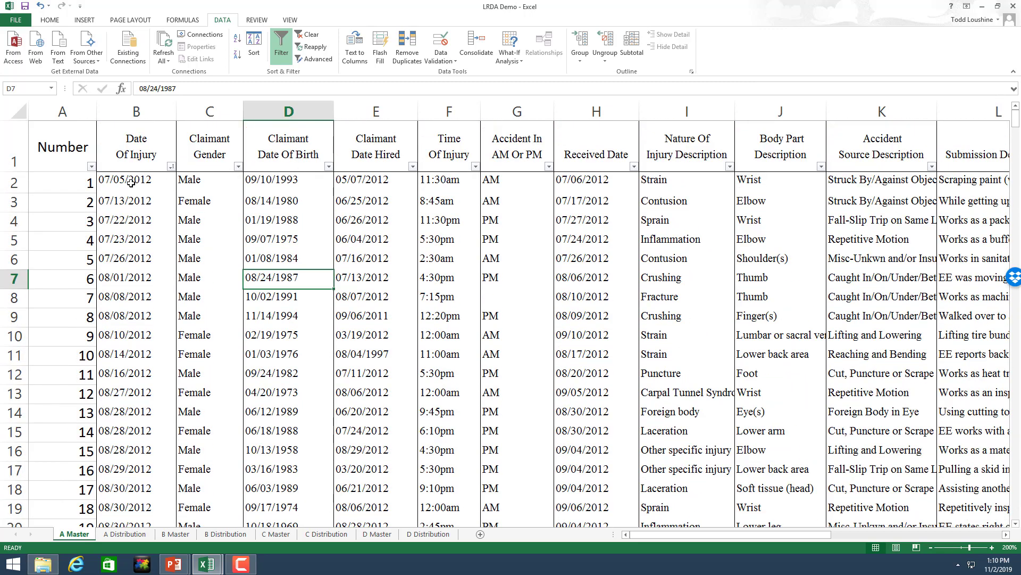
Step: Insert column C before Claimant Gender and type the heading 'Fiscal Year' in C1
click(212, 112)
right_click(214, 115)
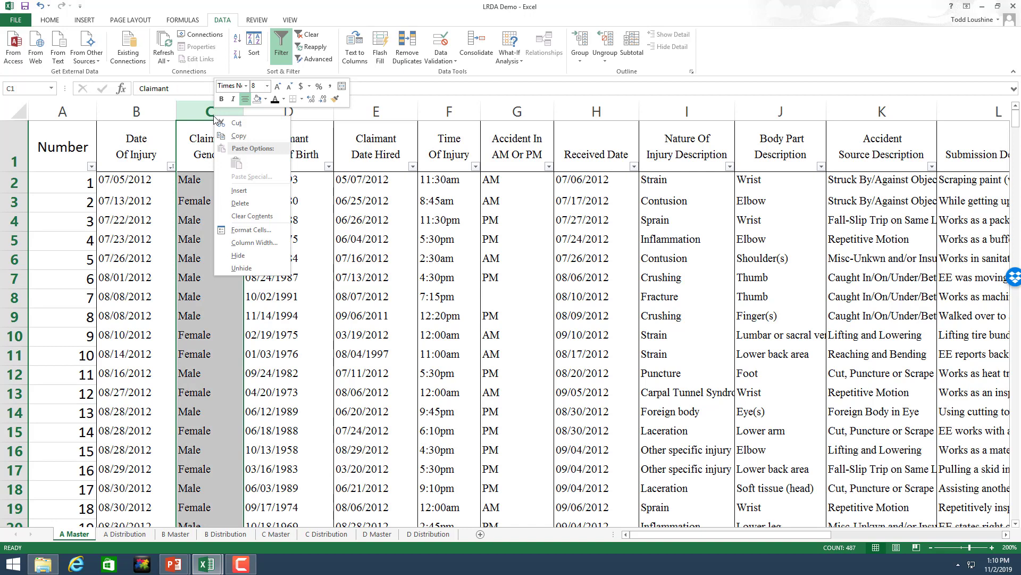
click(239, 191)
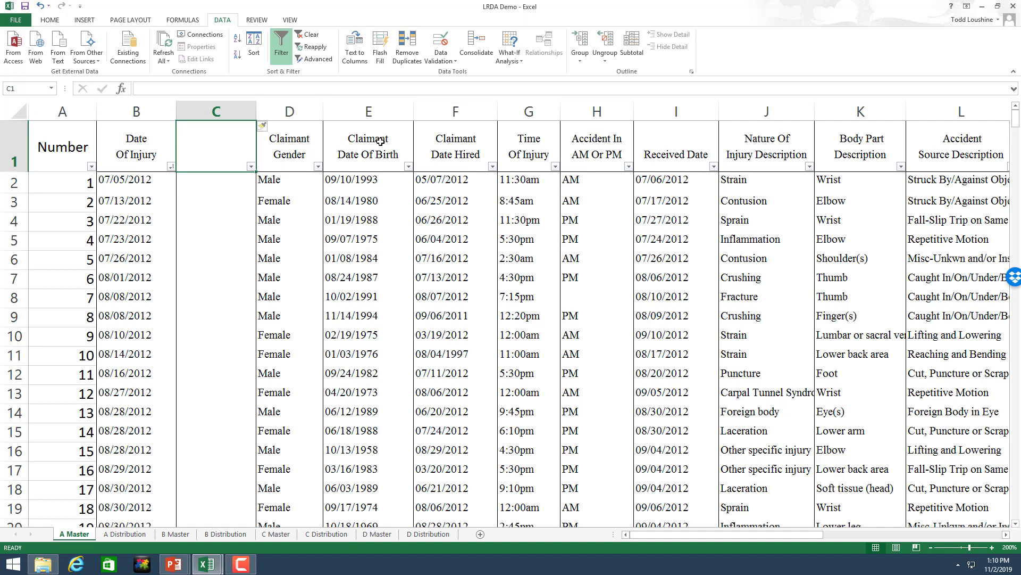
text(Fiscal Year)
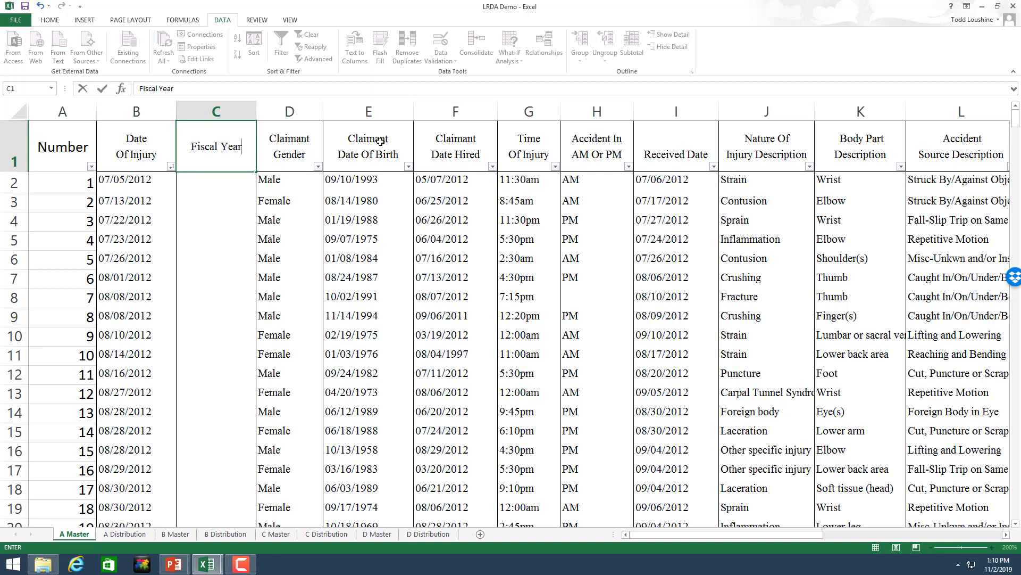
key(Return)
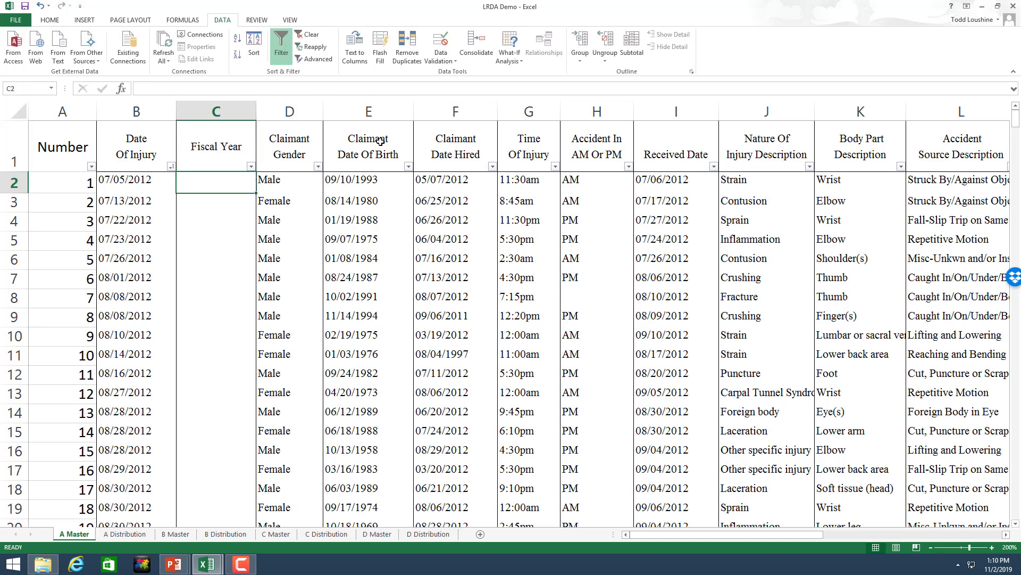
Step: Enter 2012 in C2, format it as General, and fill it down to C100
text(2012)
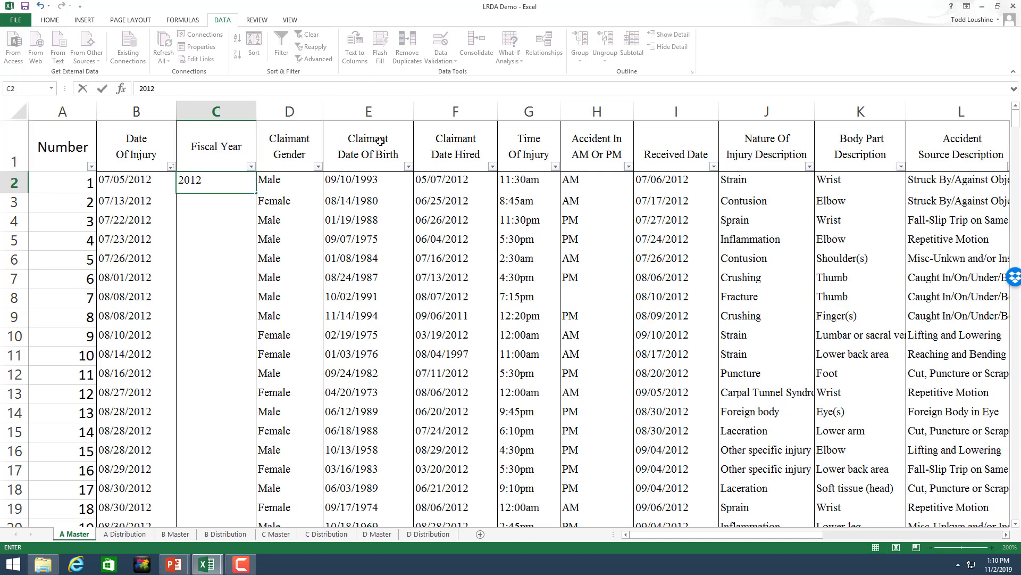
click(229, 287)
click(225, 179)
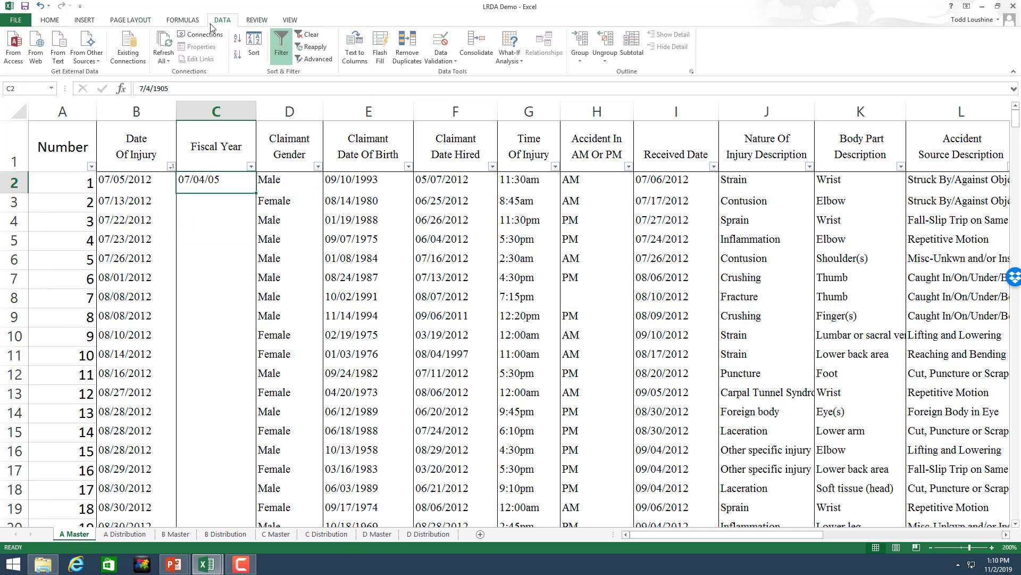
click(53, 20)
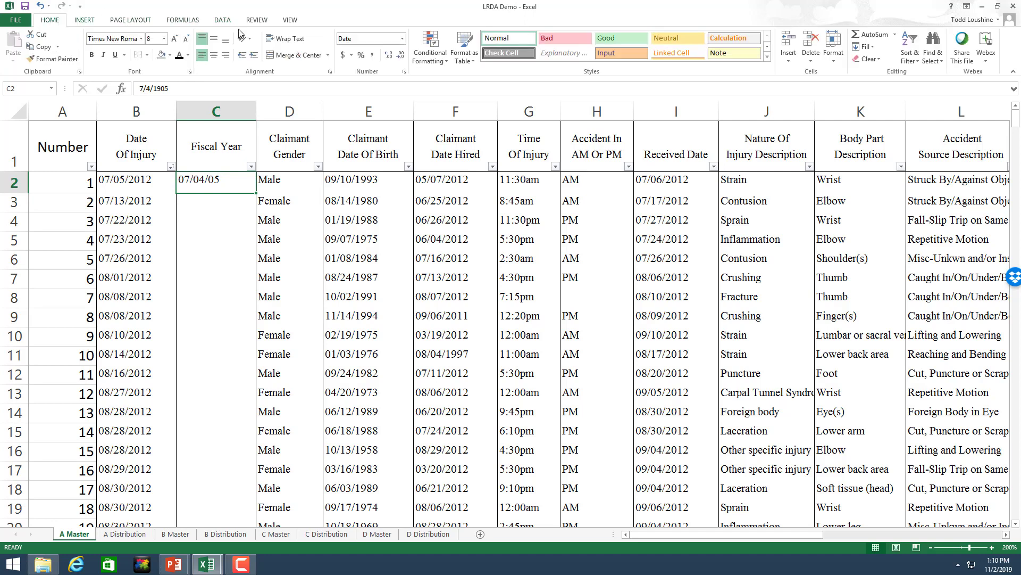
click(403, 39)
click(379, 57)
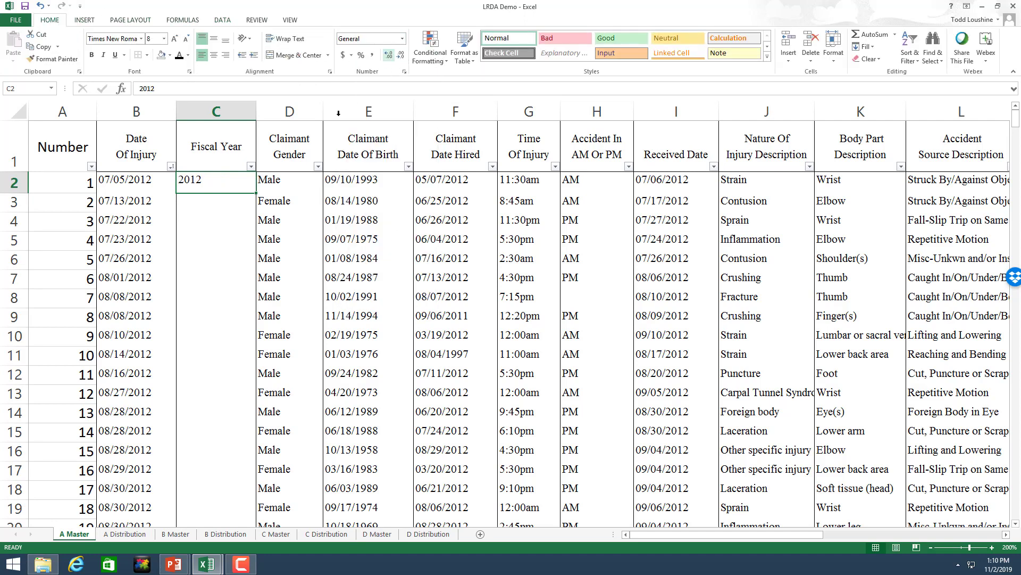
click(208, 262)
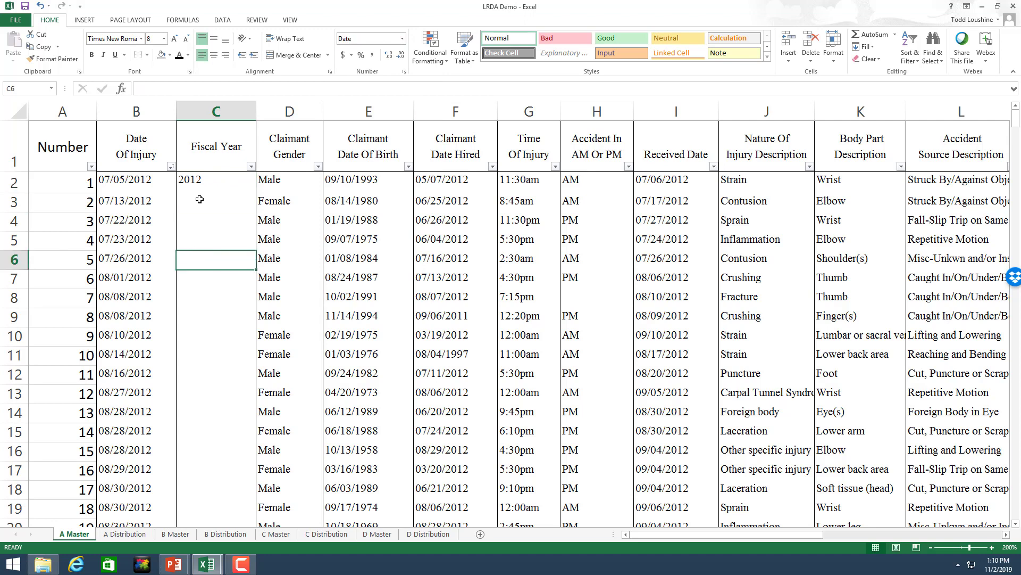
click(199, 186)
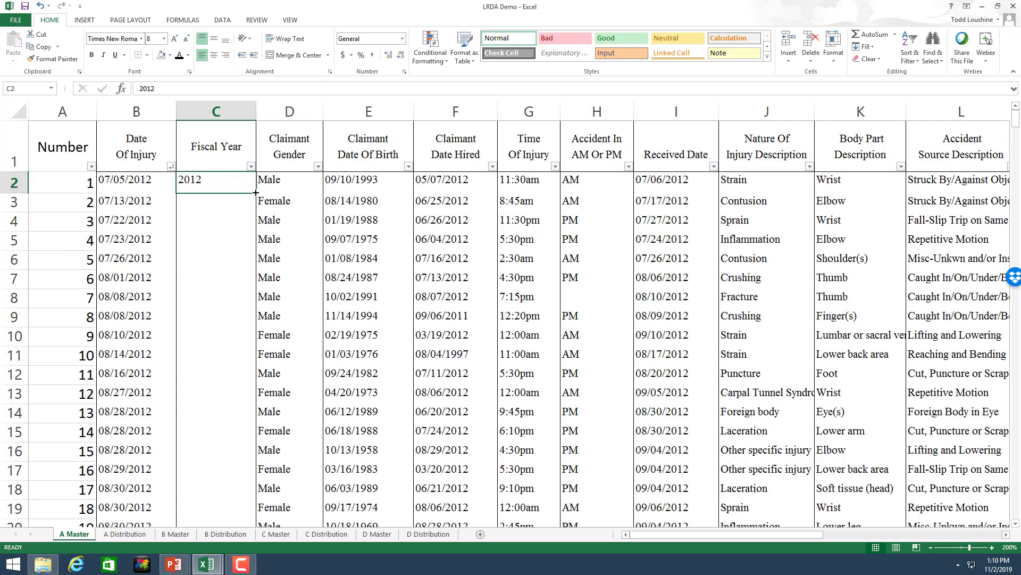
drag(256, 193, 255, 193)
drag(256, 192, 242, 341)
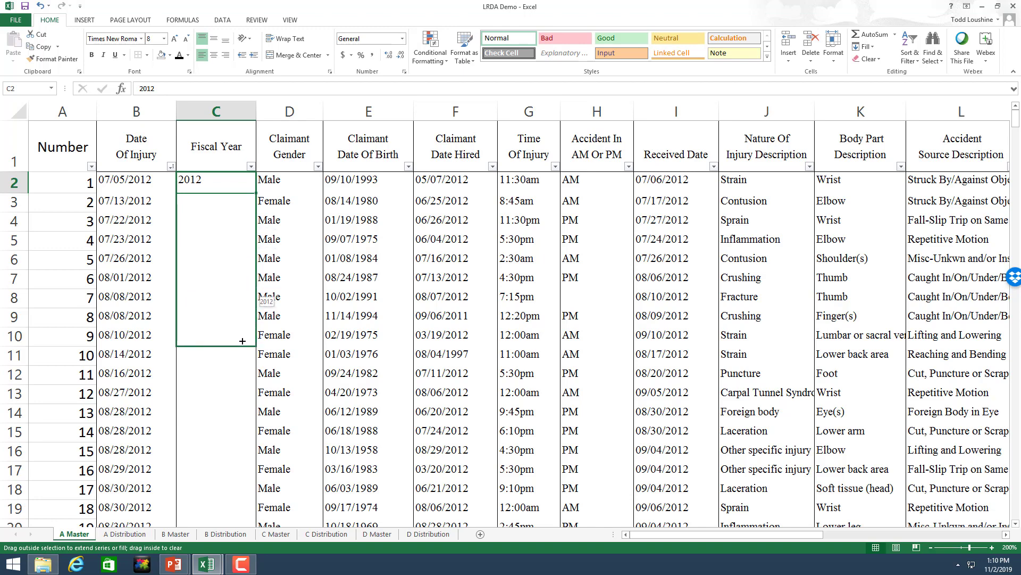
drag(242, 341, 220, 242)
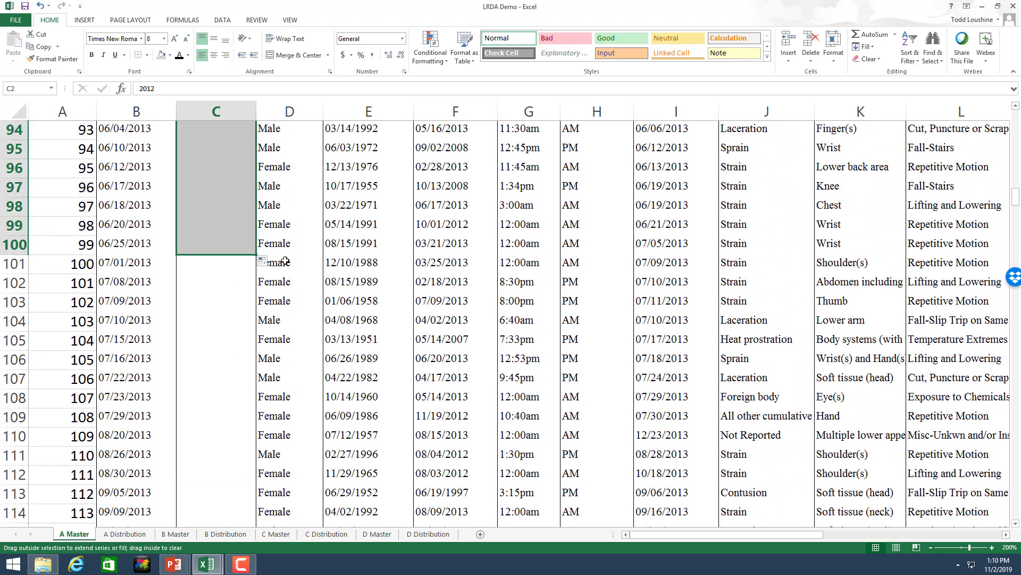
Step: Enter 2013 in C101 in General format and fill it down column C
click(222, 264)
text(2013)
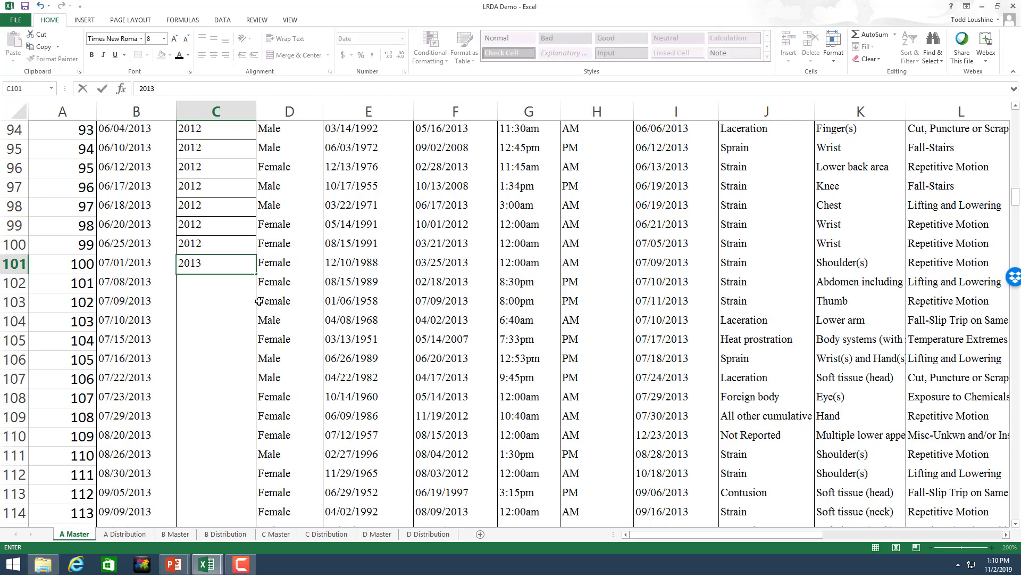
click(254, 333)
click(210, 261)
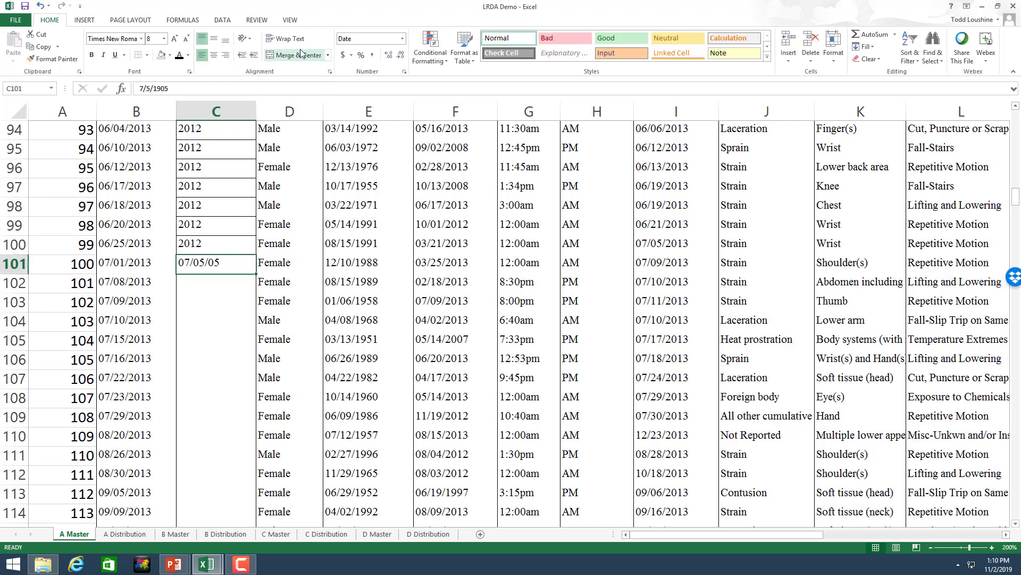
click(402, 38)
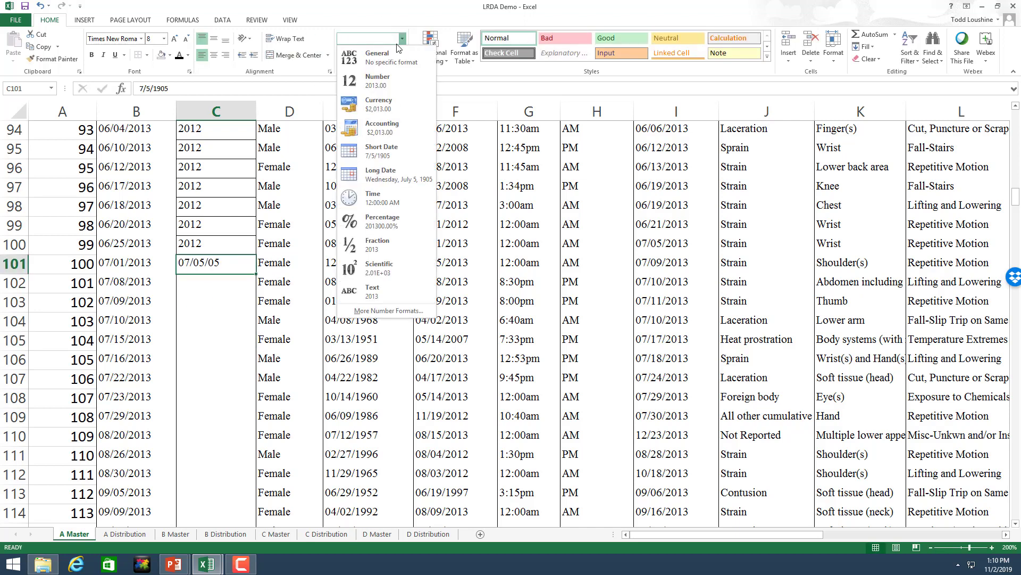
click(379, 56)
drag(255, 274, 234, 290)
Step: Enter 2014 in C173 in General format and fill it down to row 253
click(227, 307)
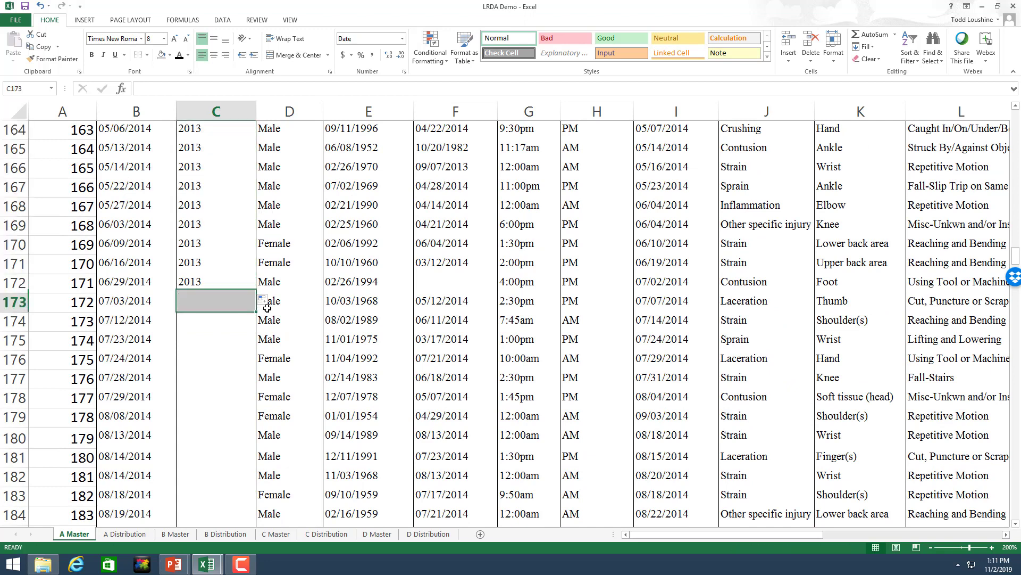
text(20)
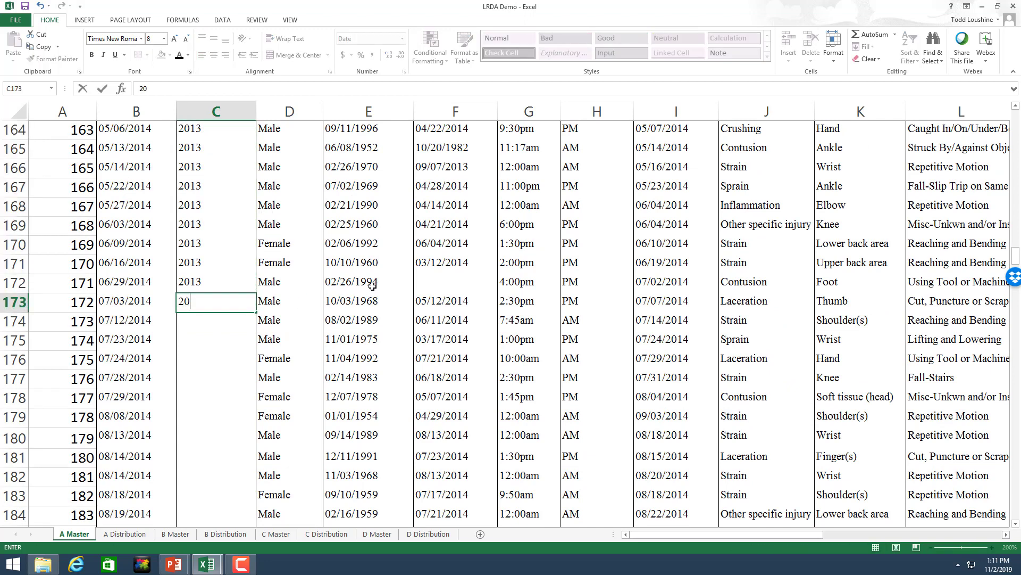
text(14)
click(238, 373)
click(224, 303)
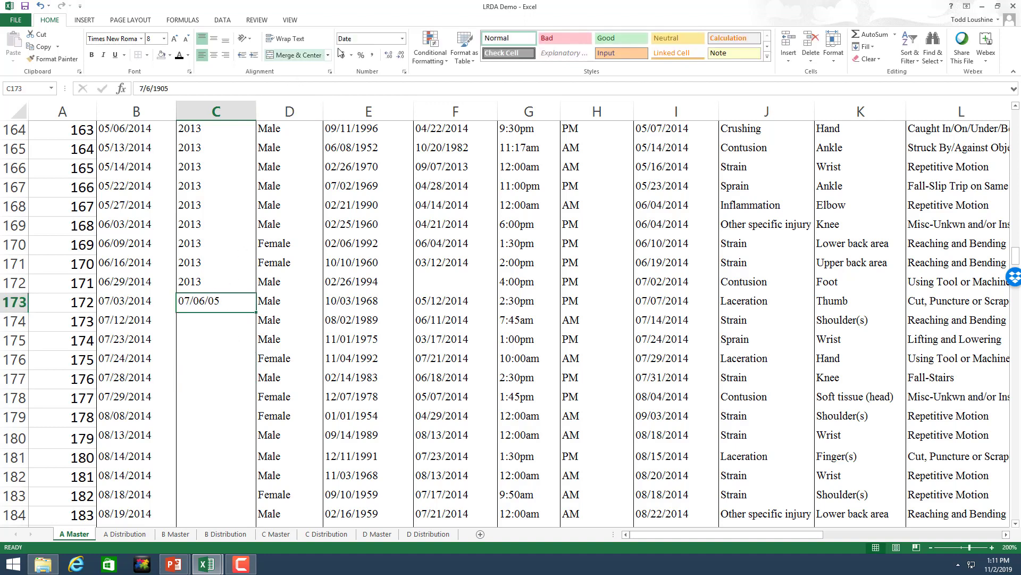
click(402, 38)
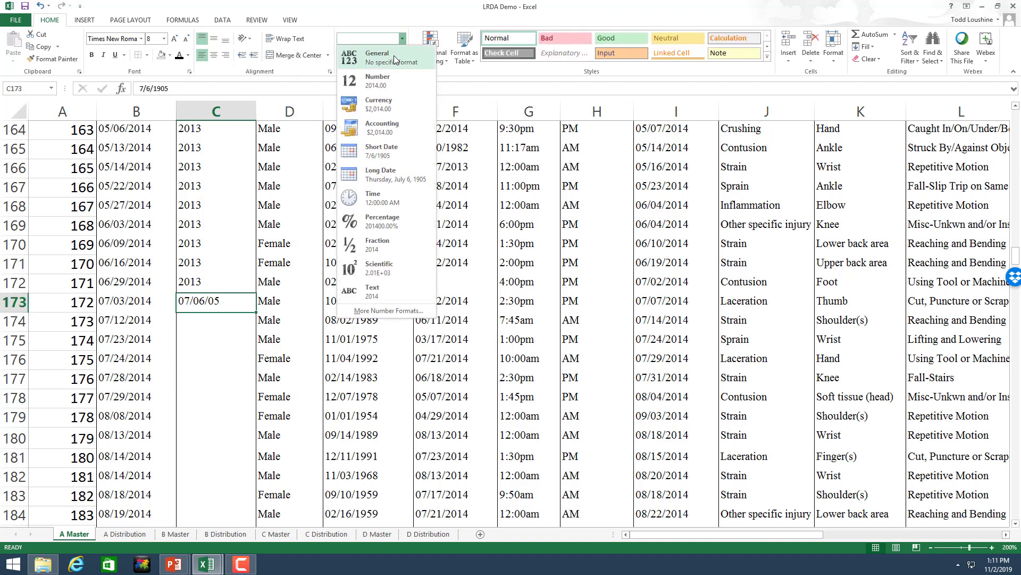
click(395, 60)
drag(257, 312, 220, 497)
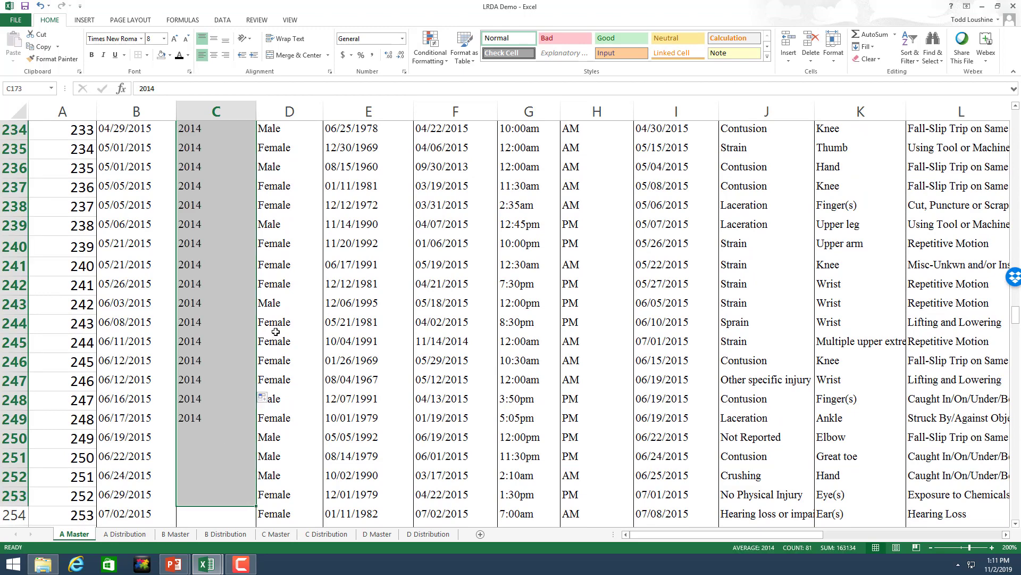
Step: Enter 2015 in C254 in General format and fill it down to row 349
scroll(259, 282, down, 5)
click(218, 224)
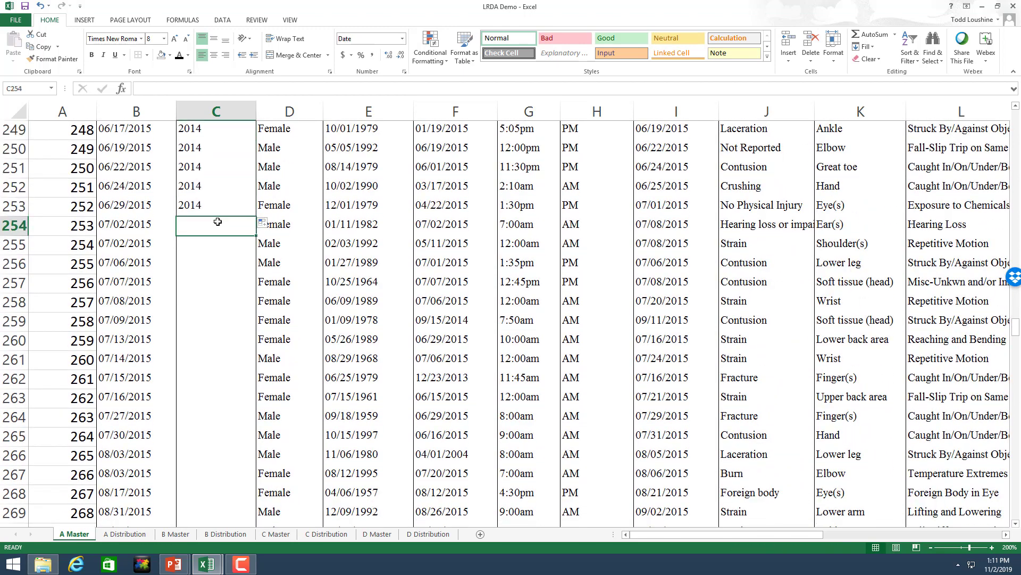
text(2015)
click(339, 245)
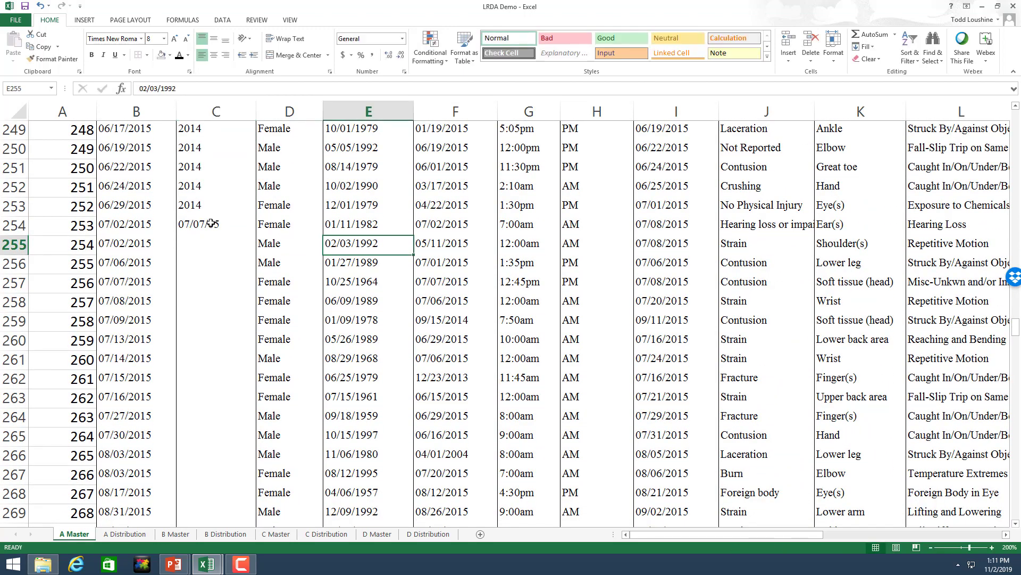
click(215, 225)
click(401, 39)
click(377, 57)
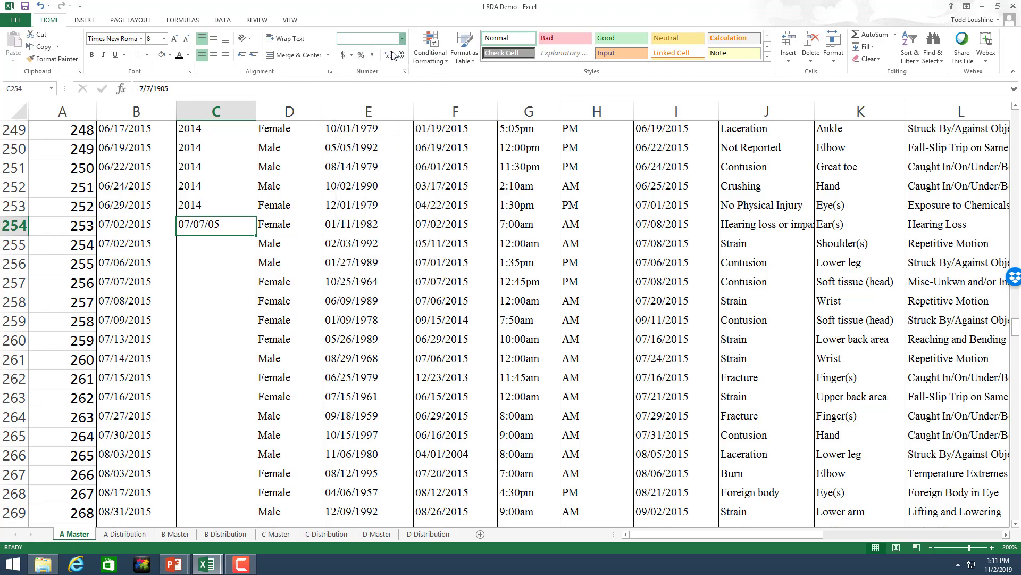
drag(256, 237, 204, 493)
Step: Enter 2016 in C350 in General format and fill it down to row 405
click(204, 493)
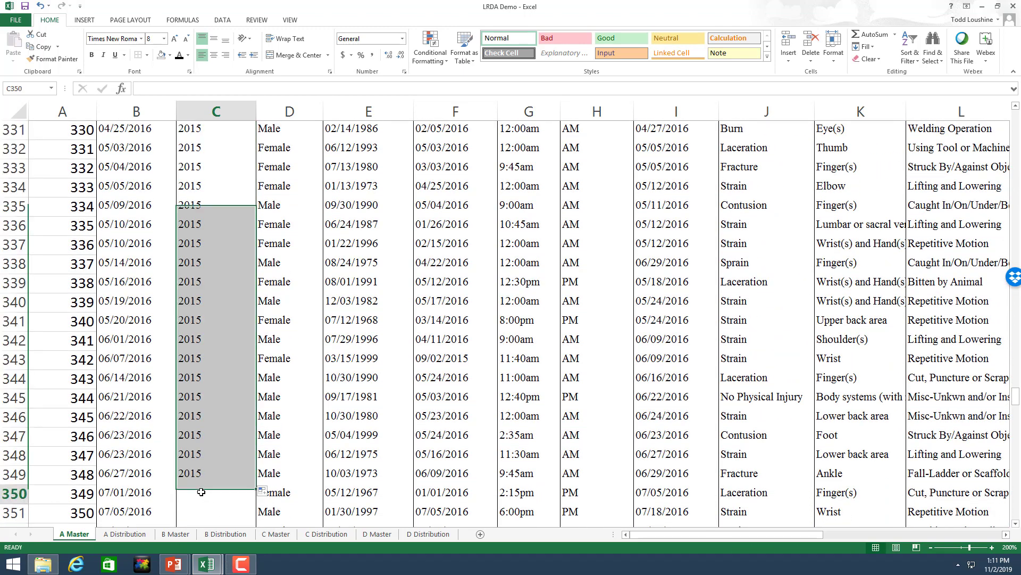
text(201)
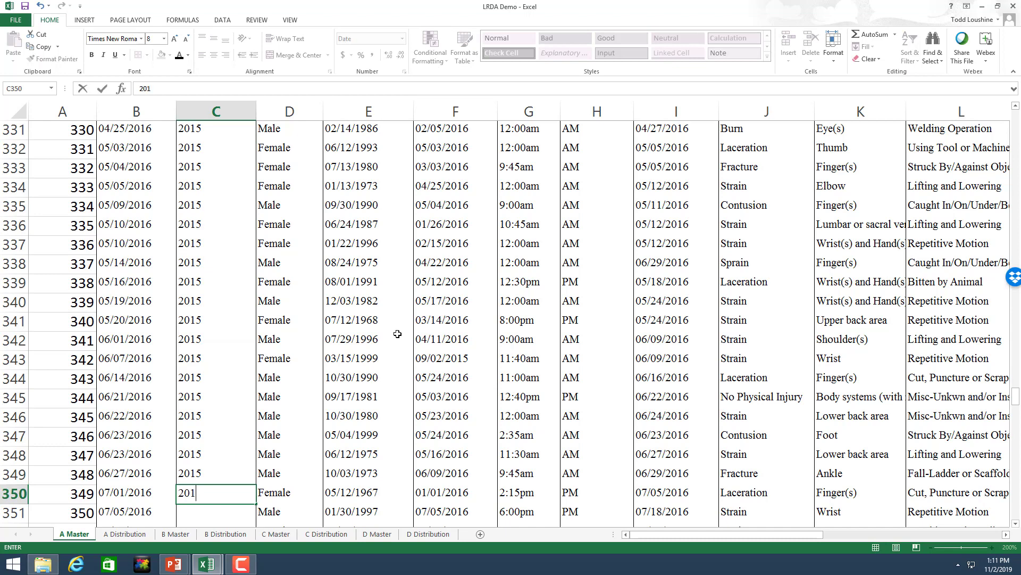
text(6)
click(428, 296)
scroll(421, 293, down, 4)
click(215, 262)
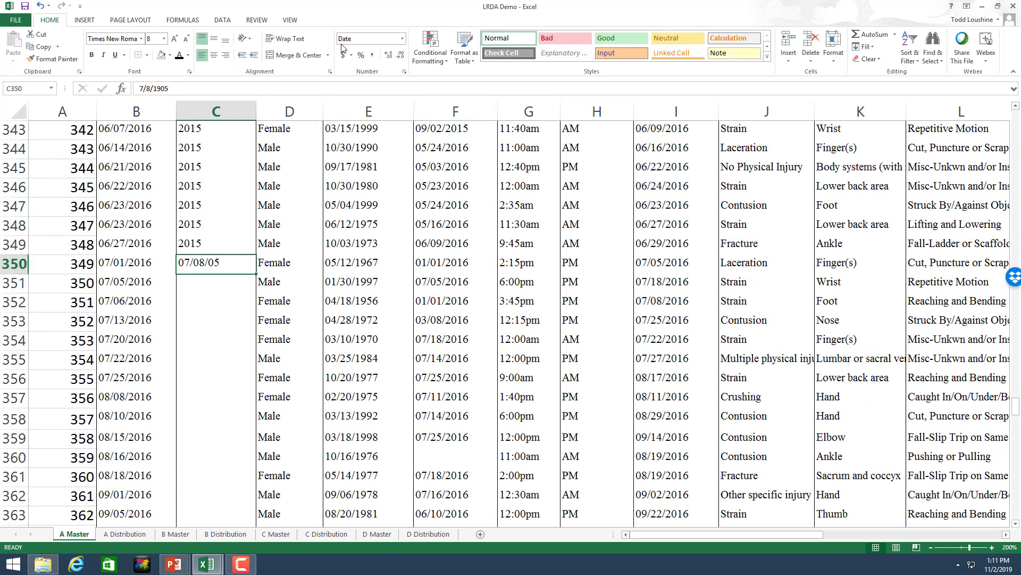
click(403, 39)
click(367, 53)
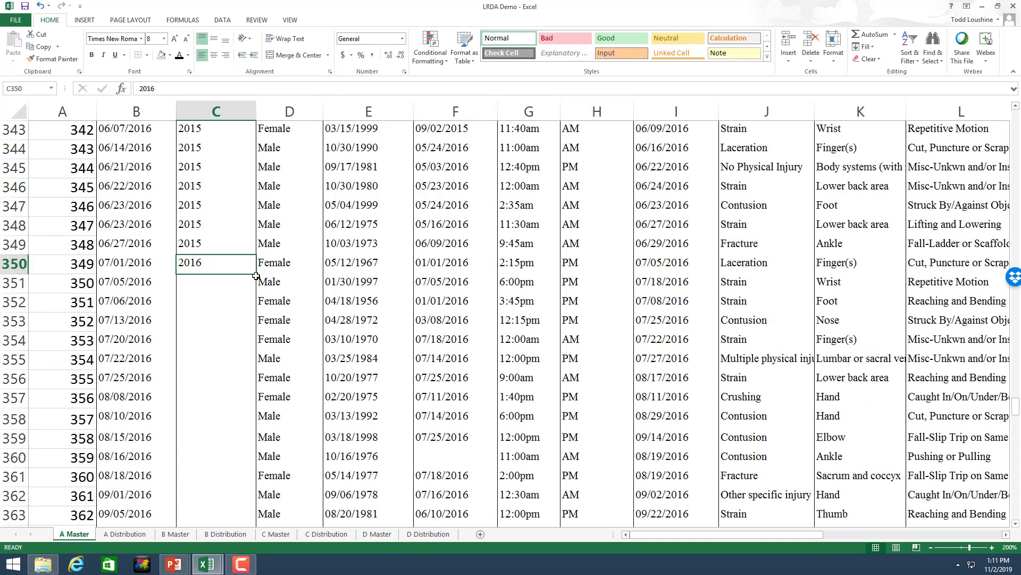
drag(256, 275, 228, 206)
Step: Enter 2017 in C406 in General format and fill it down to row 448
click(222, 224)
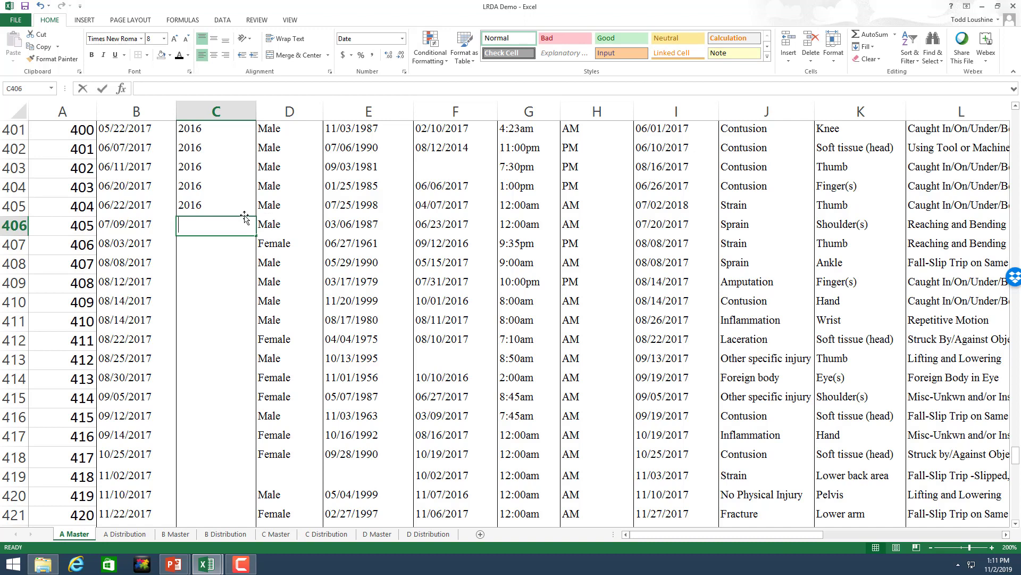
text(2017)
click(296, 266)
click(182, 227)
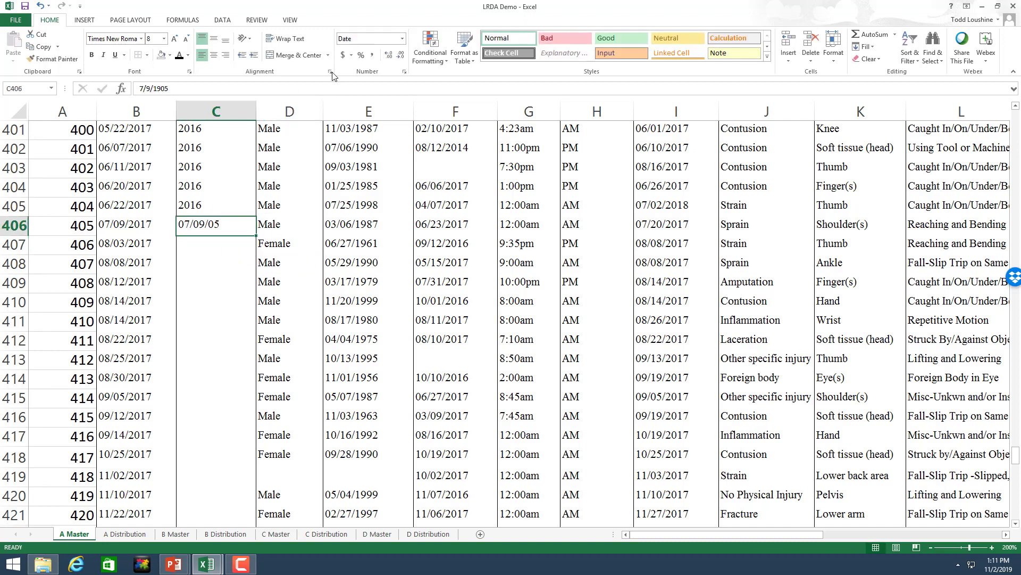
click(401, 42)
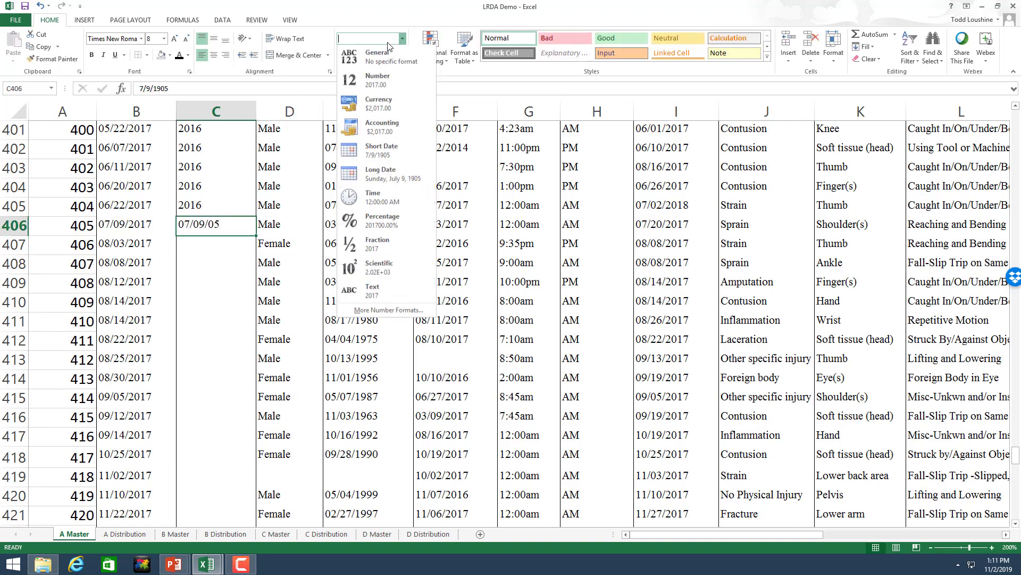
click(372, 53)
drag(257, 238, 212, 204)
Step: Enter 2018 in C449 in General format and fill it down to row 487
click(210, 208)
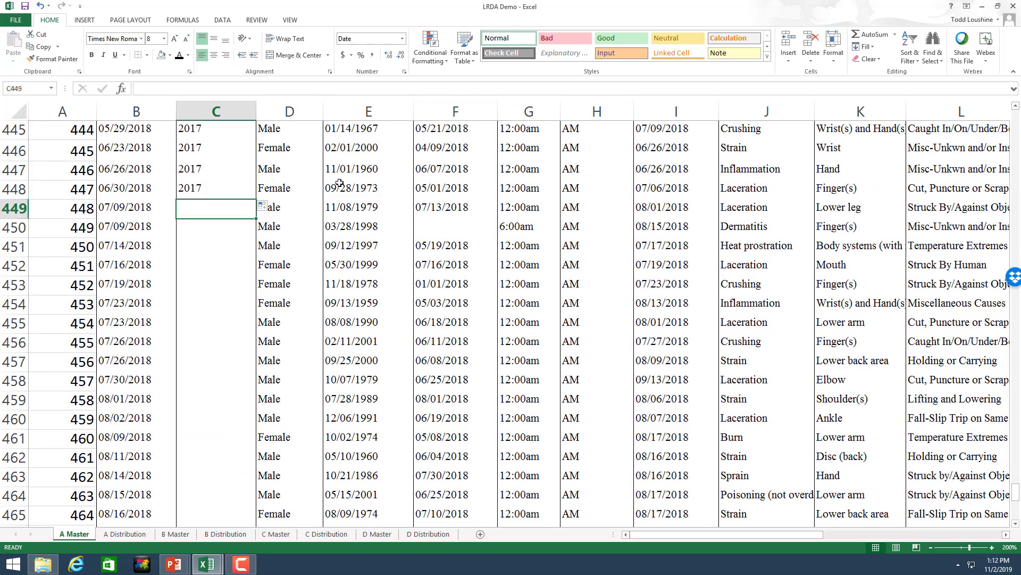
text(2018)
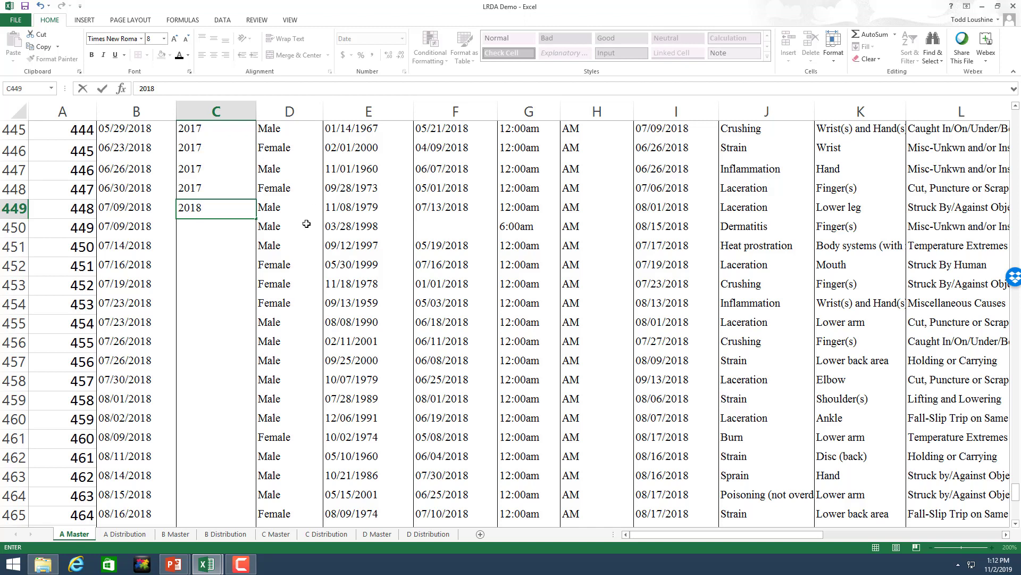
click(306, 224)
click(230, 207)
click(402, 38)
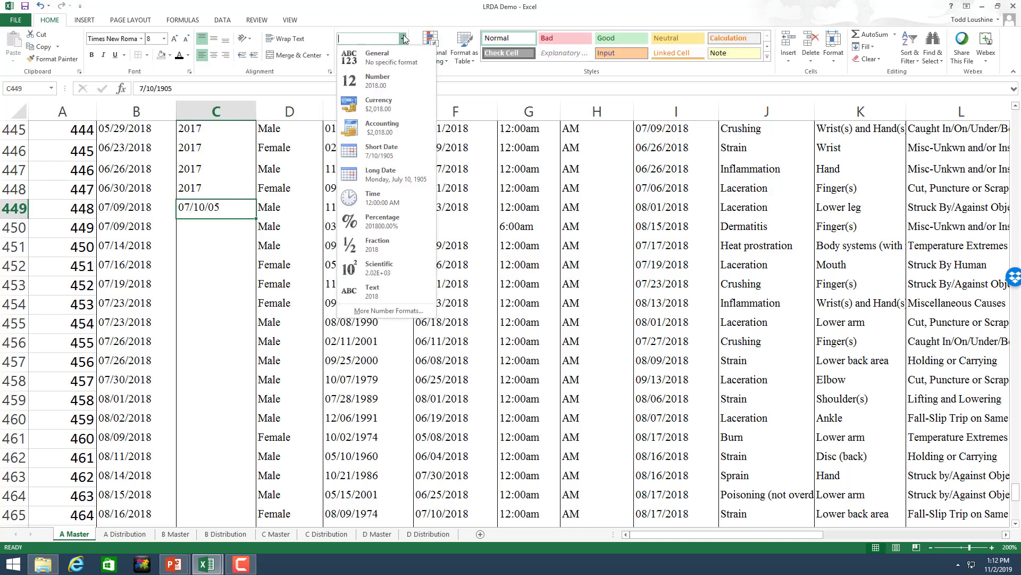
click(400, 53)
drag(259, 217, 232, 446)
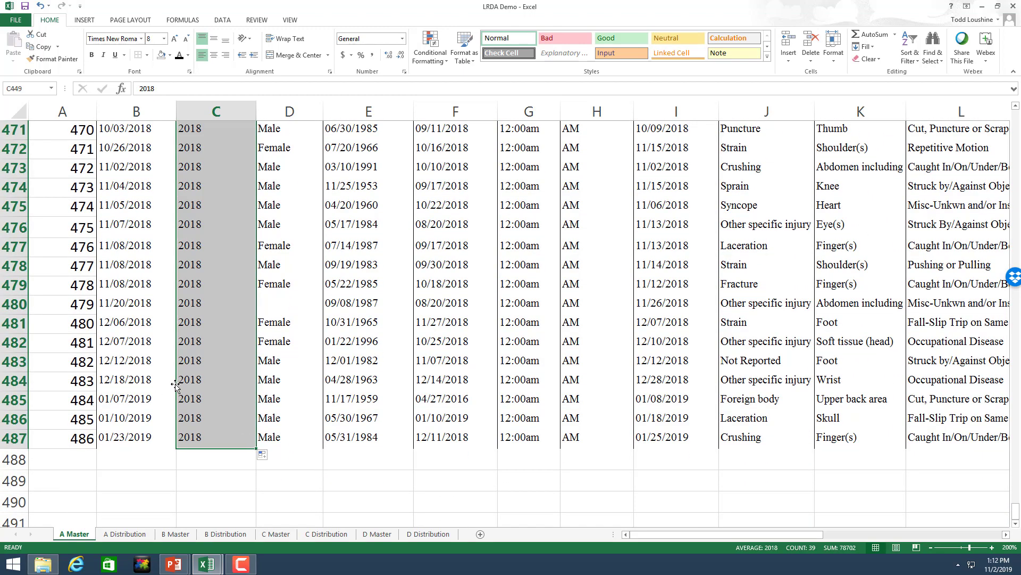
click(456, 473)
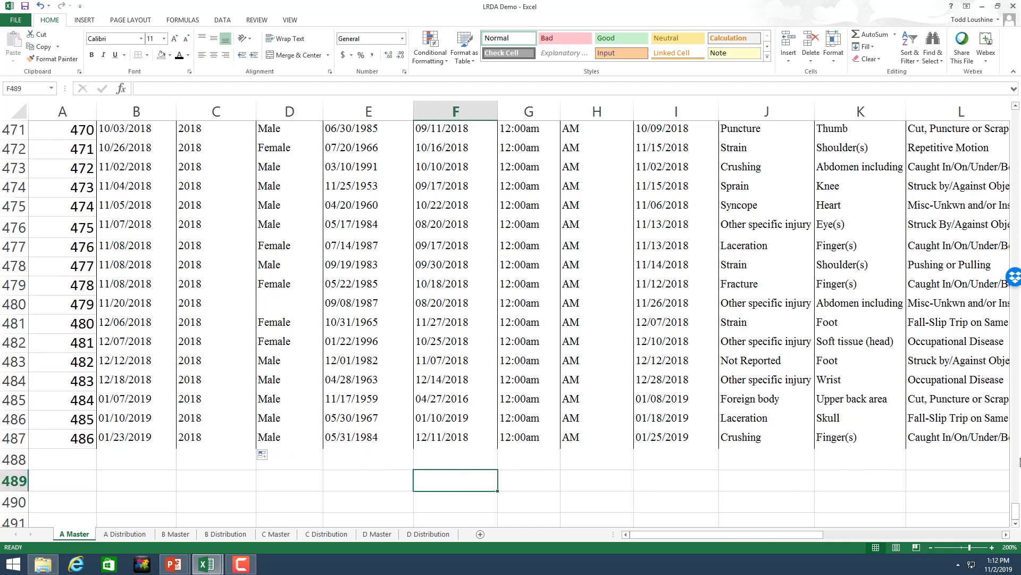
Step: Scroll to the top and across to columns M–Y, then select the Total Incurred header W1
drag(1016, 511, 1016, 109)
drag(690, 534, 885, 536)
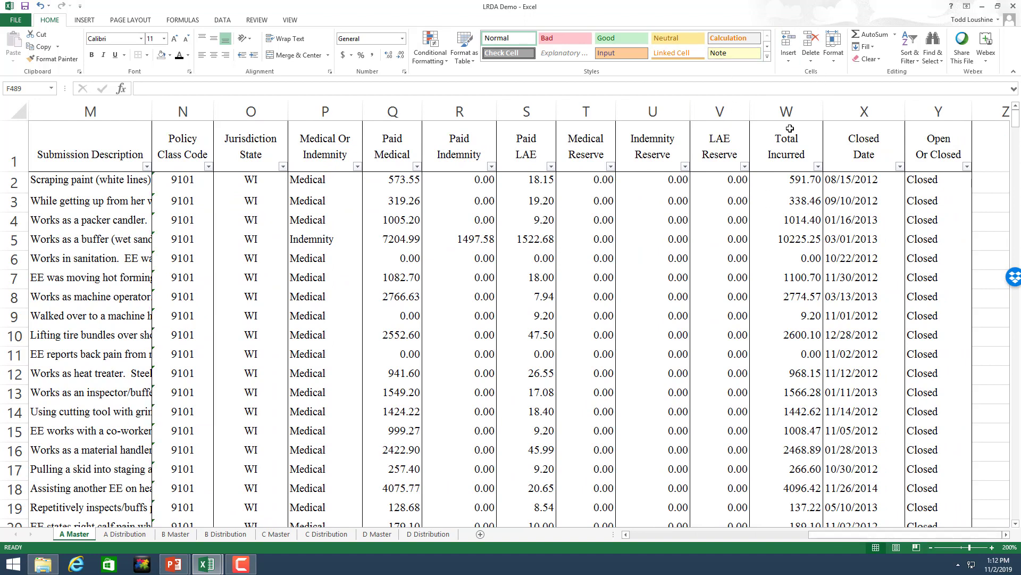
click(790, 145)
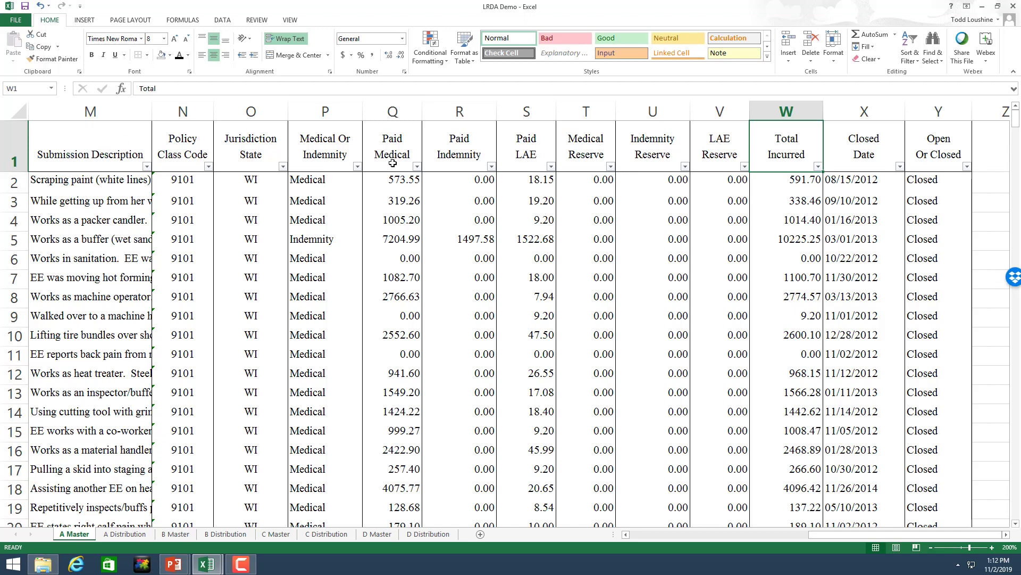
Step: Insert a new column T after Paid LAE headed 'Total Paid'
right_click(592, 113)
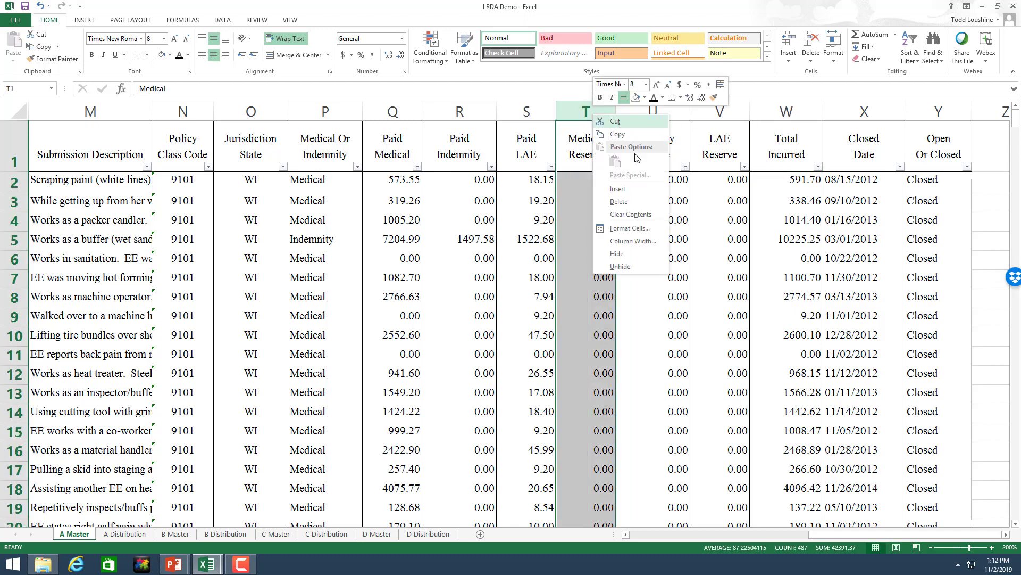
click(618, 189)
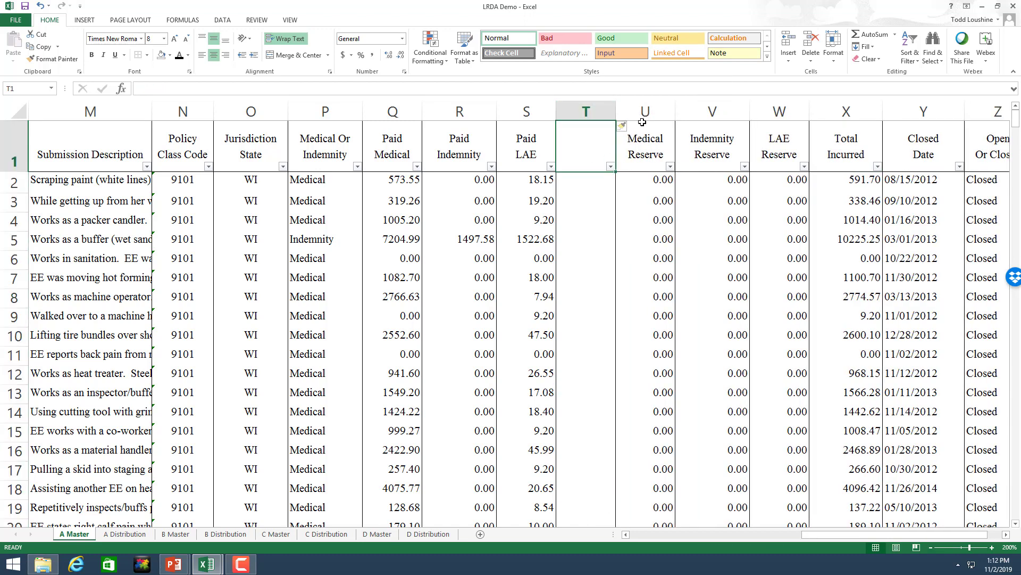
text(To)
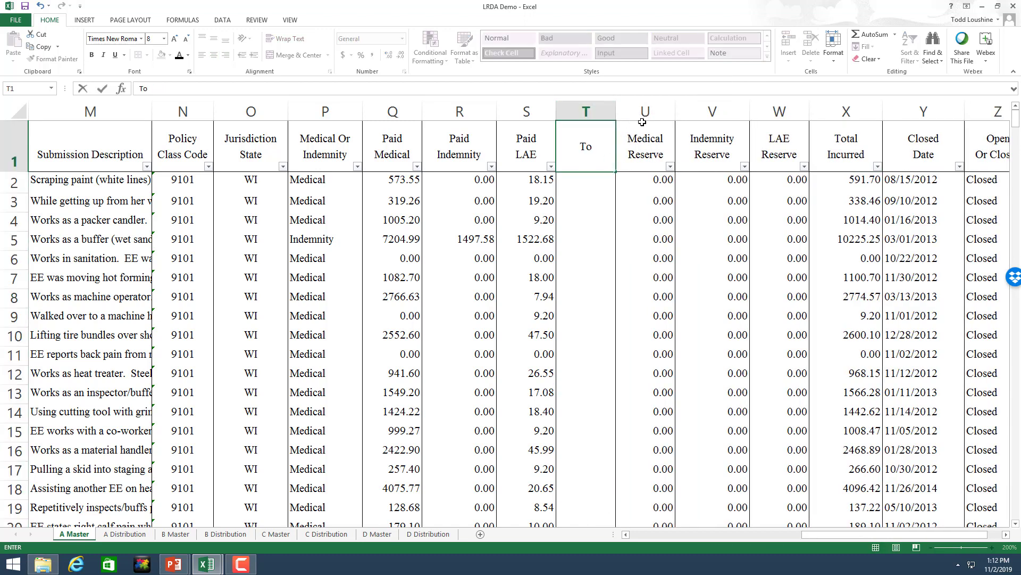
text(tal Paid)
key(Return)
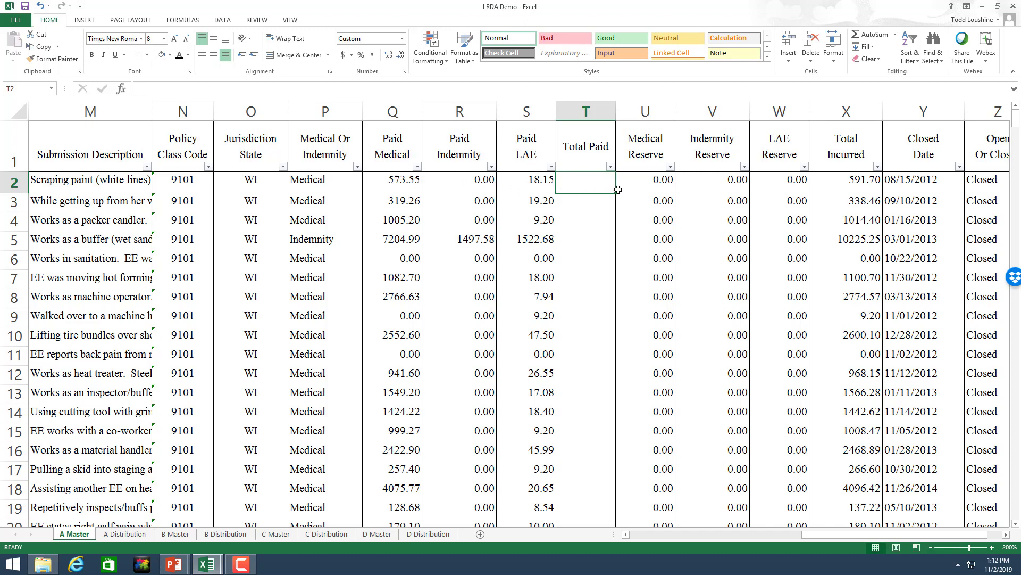
Step: Enter =Q2+R2+S2 in T2 and copy it down to every claim row
text(=)
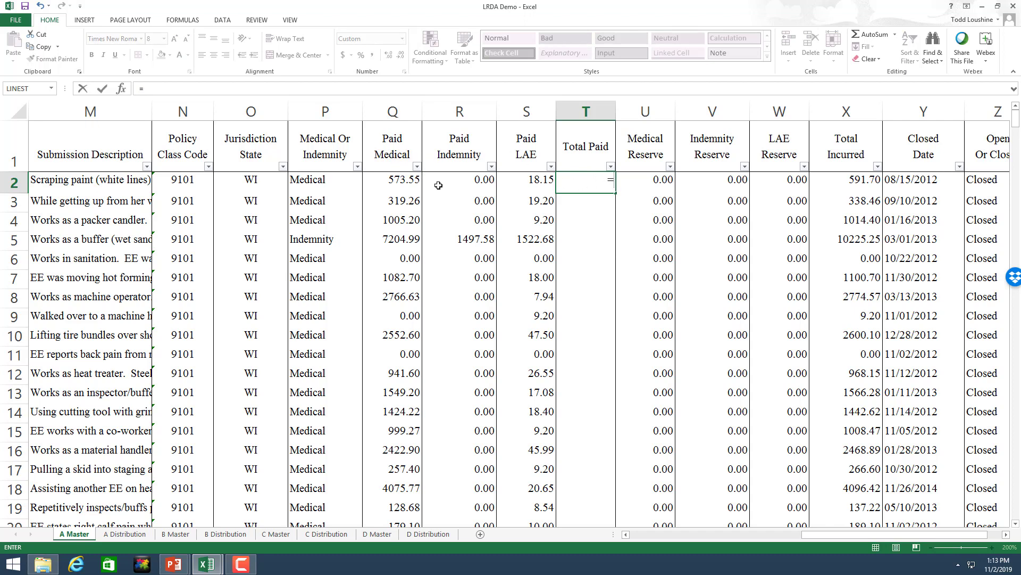
click(404, 180)
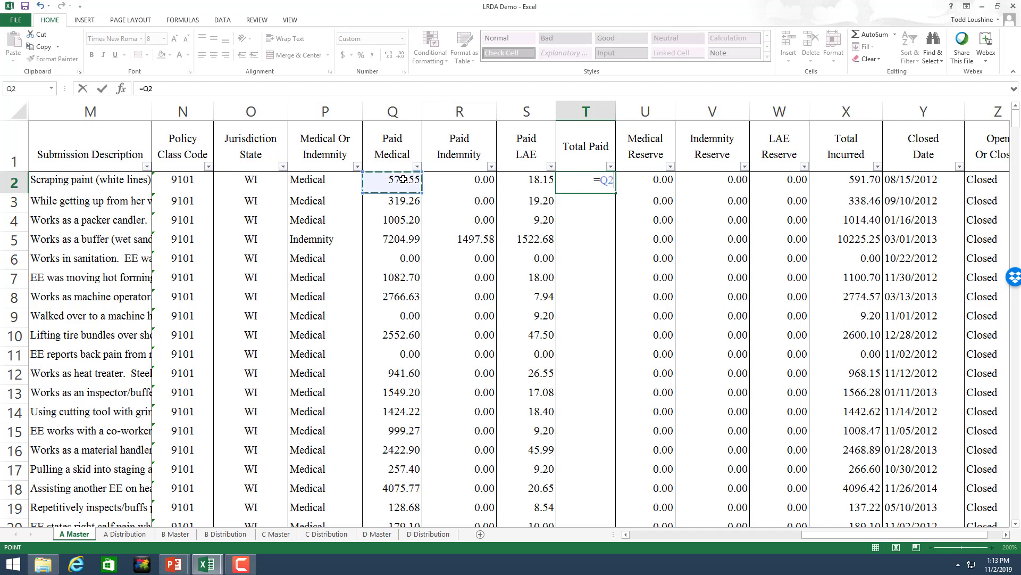
text(+)
click(448, 184)
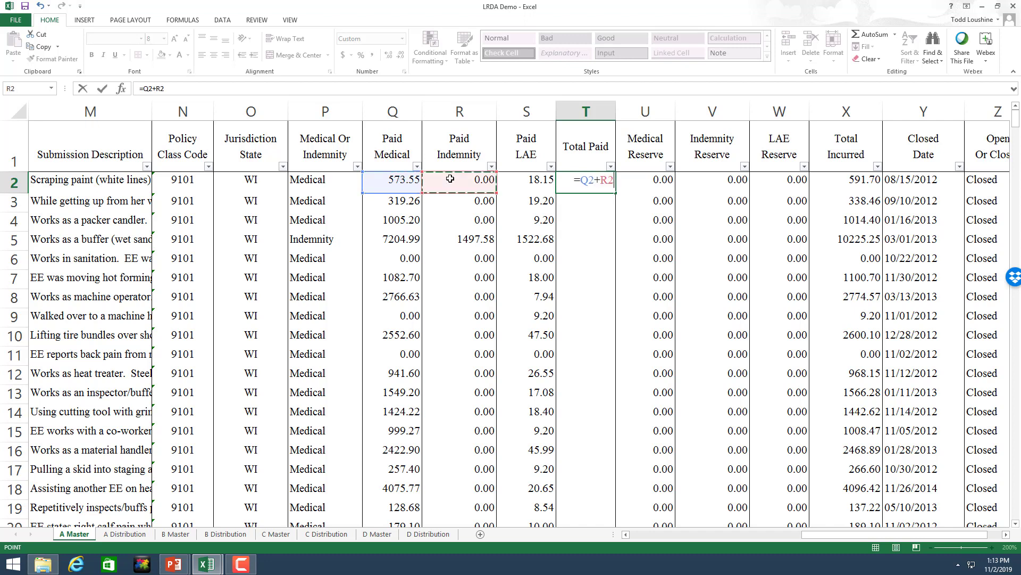
text(+)
click(528, 182)
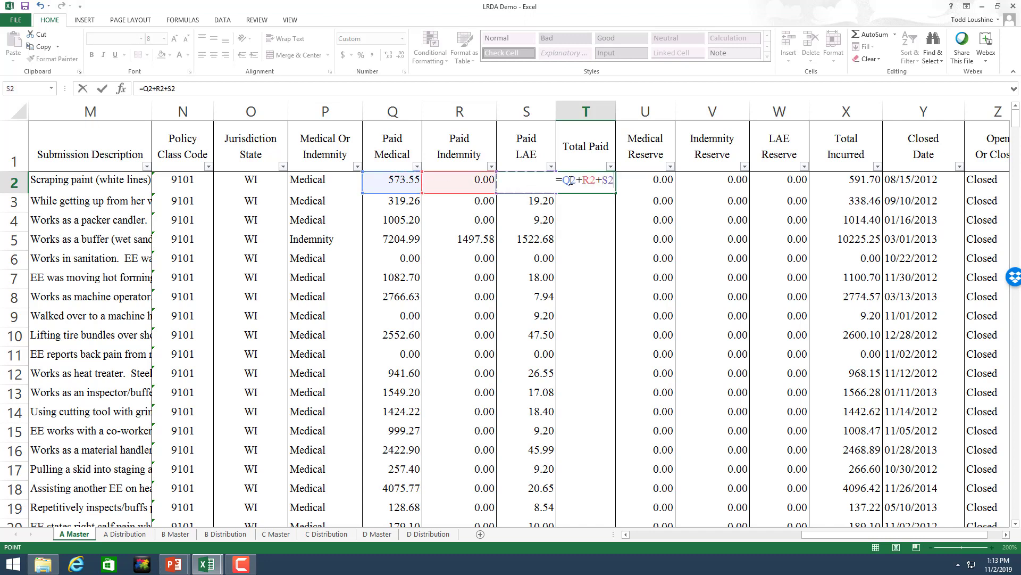
key(Return)
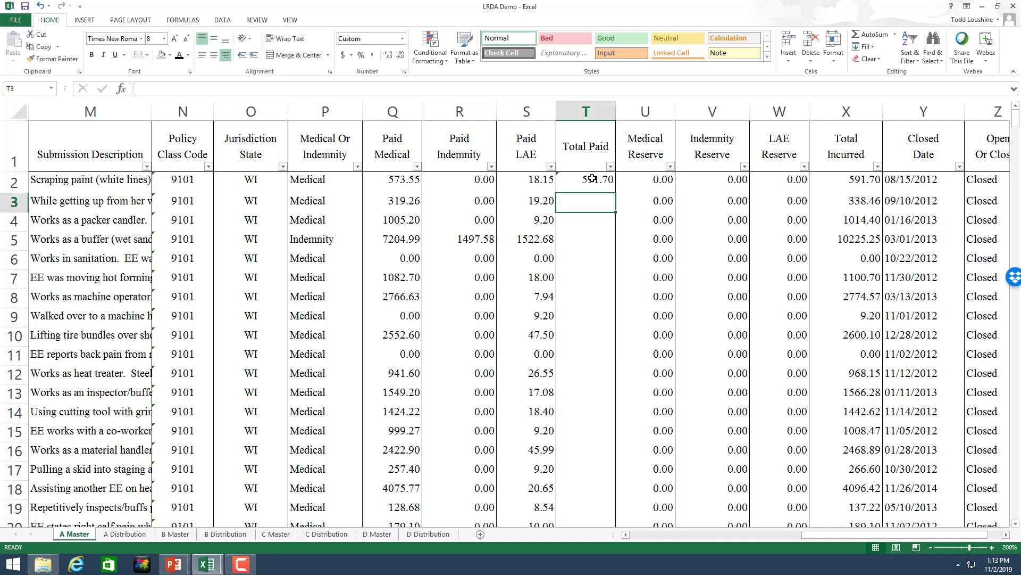
click(592, 178)
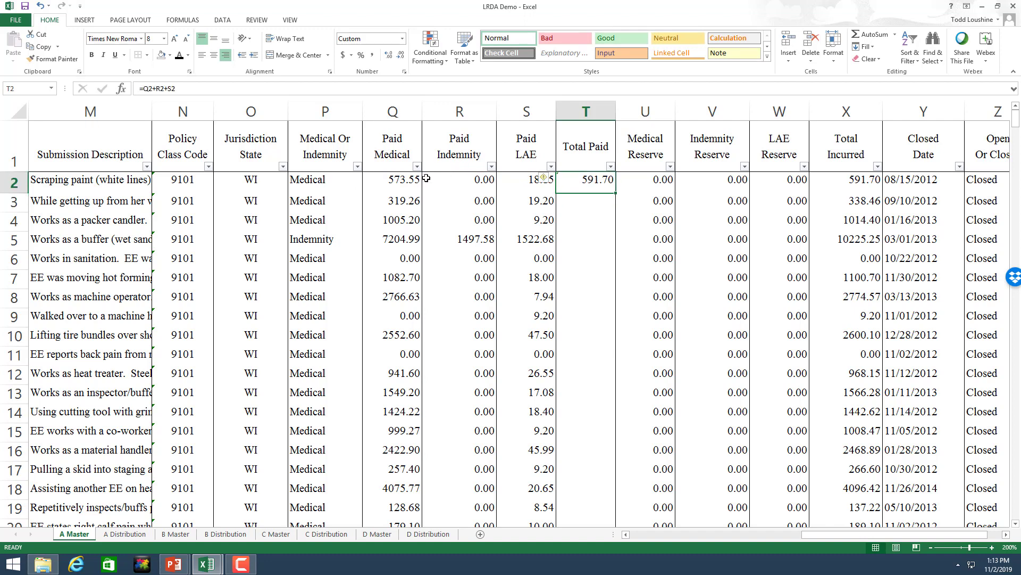
double_click(616, 193)
drag(1015, 120, 1017, 556)
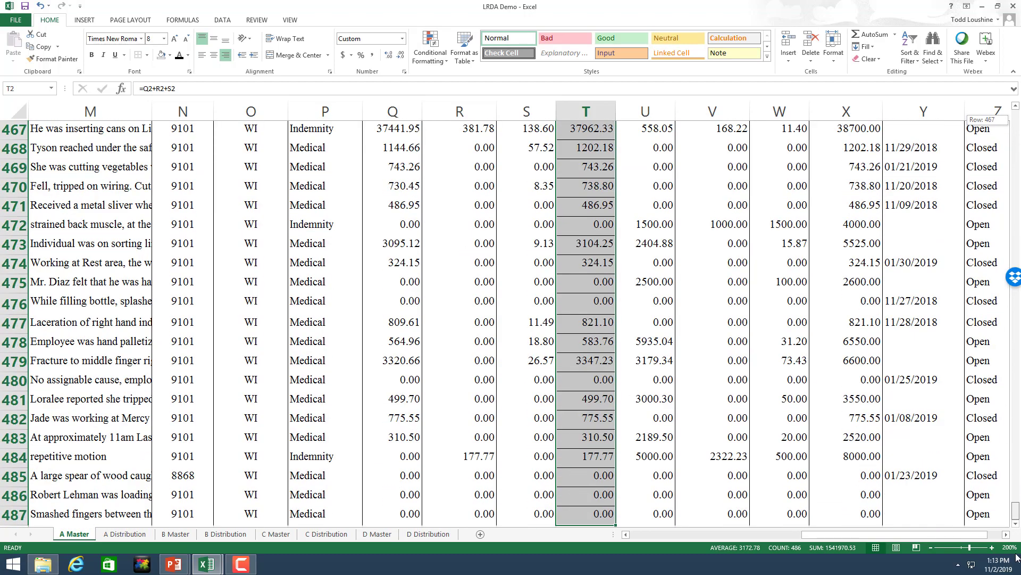
drag(1017, 458, 1017, 109)
Step: Copy the header row 1, including Total Paid, into row 489 just below the last claim
click(16, 148)
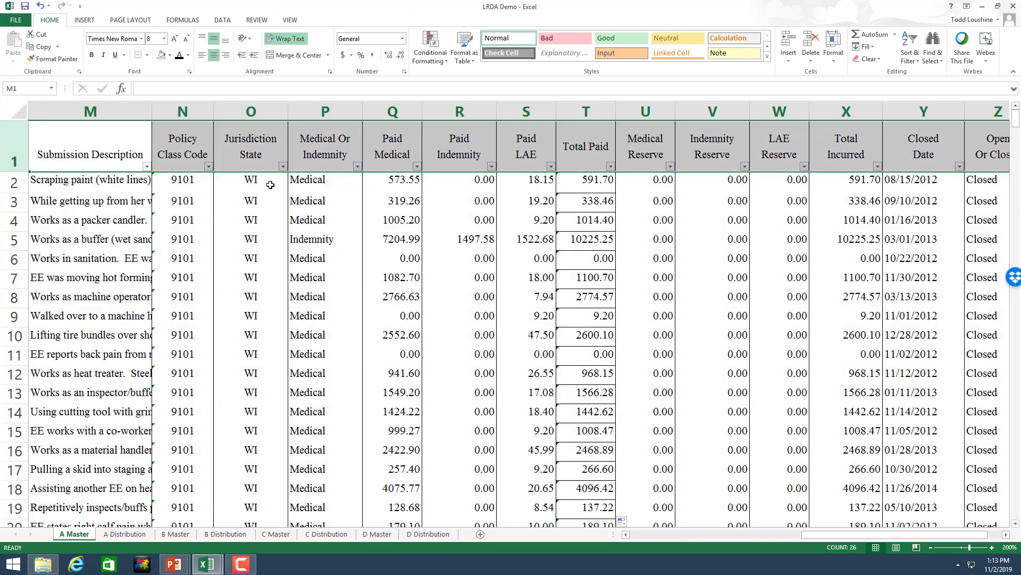
key(ctrl+c)
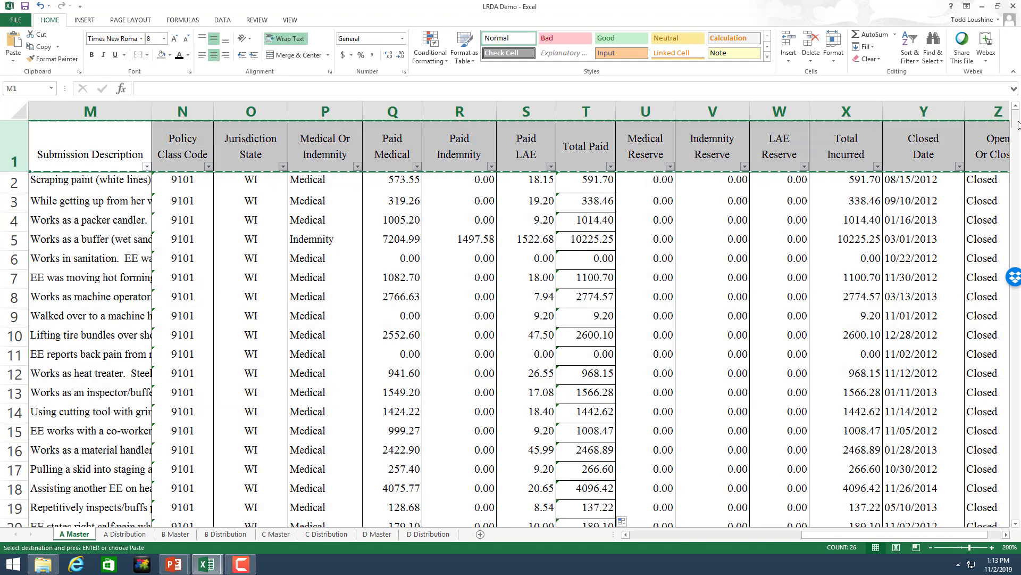
drag(1016, 112, 1015, 513)
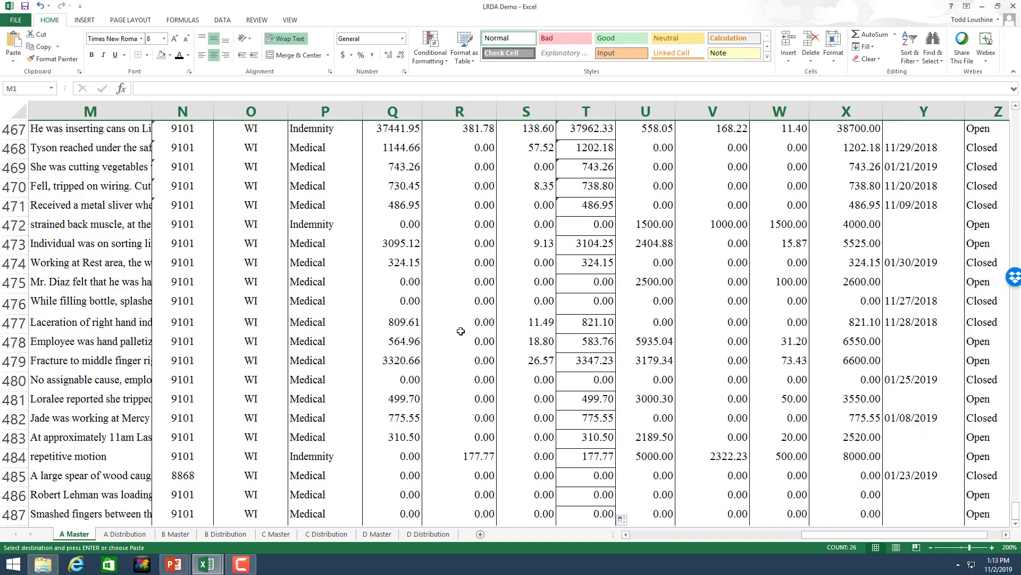
scroll(219, 426, down, 3)
click(13, 362)
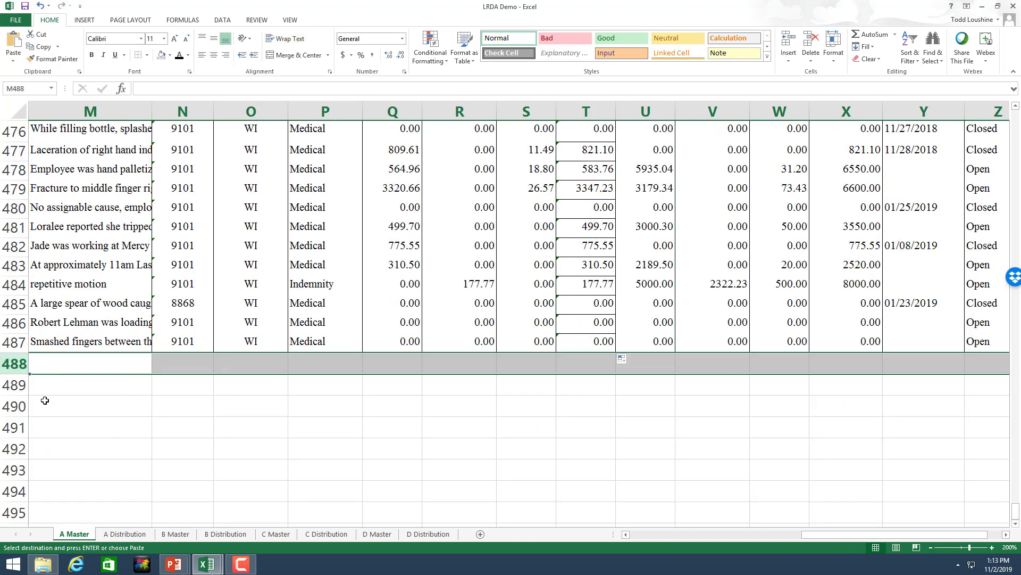
click(13, 384)
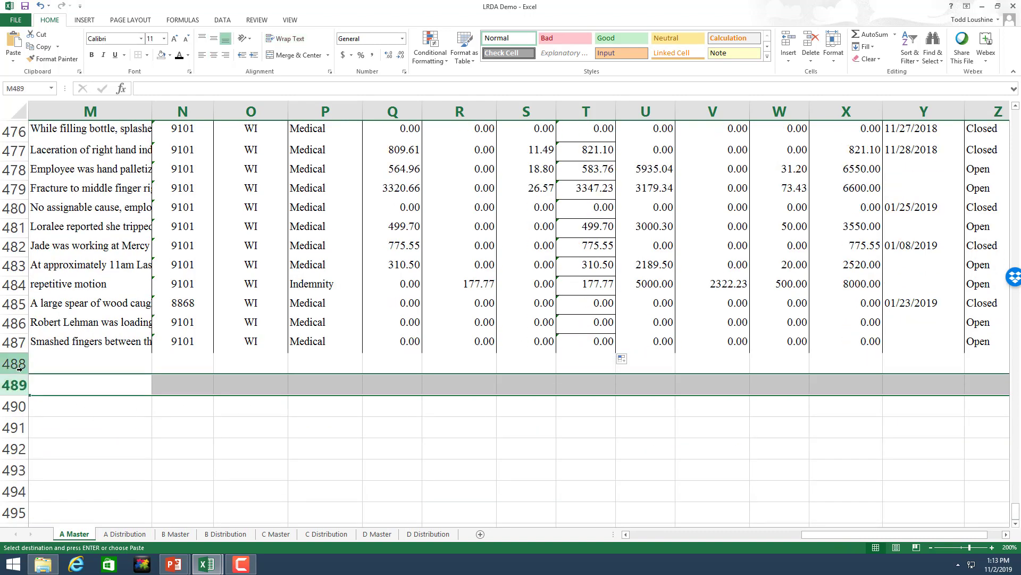
key(ctrl+v)
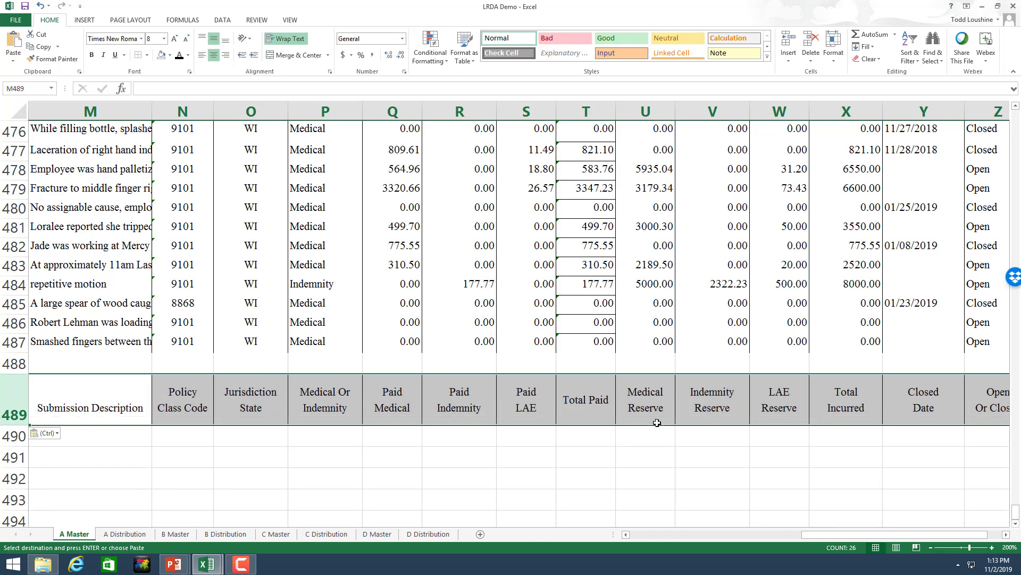
click(671, 449)
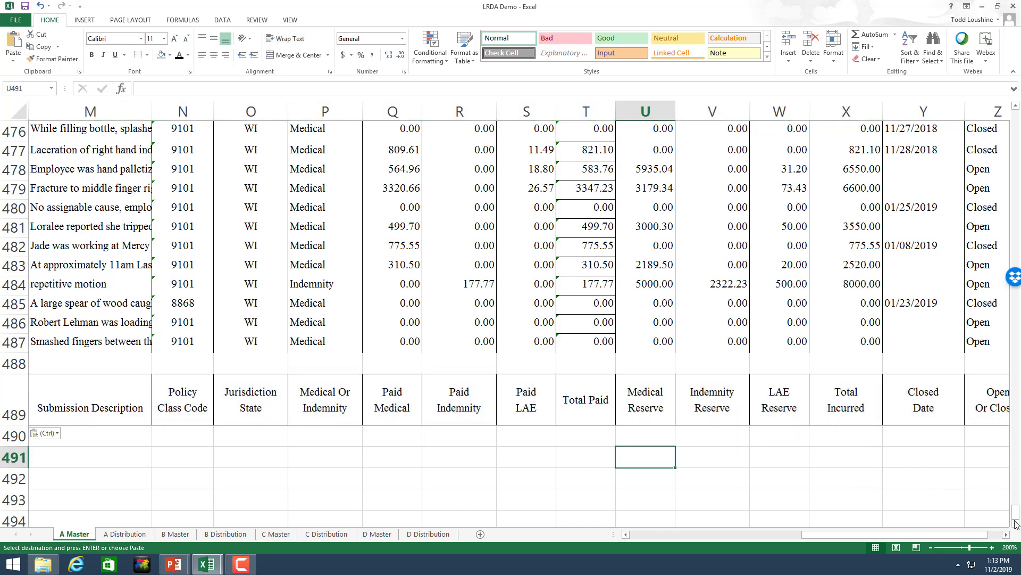
scroll(1016, 527, down, 2)
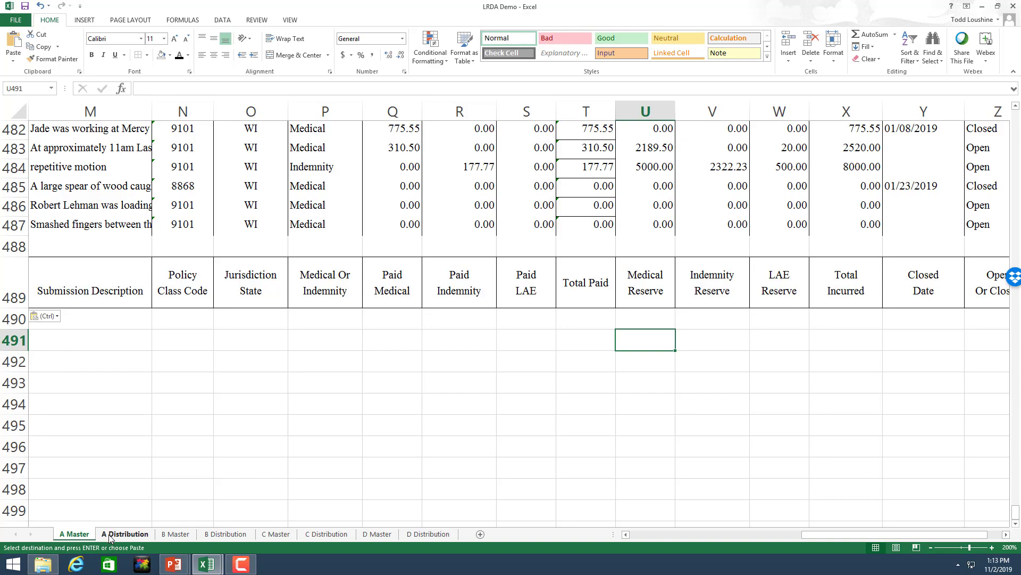
Step: Copy B Master's N=1522 summary block with its Open/Closed counts (R1528:Z1537), returning to A Master
click(176, 533)
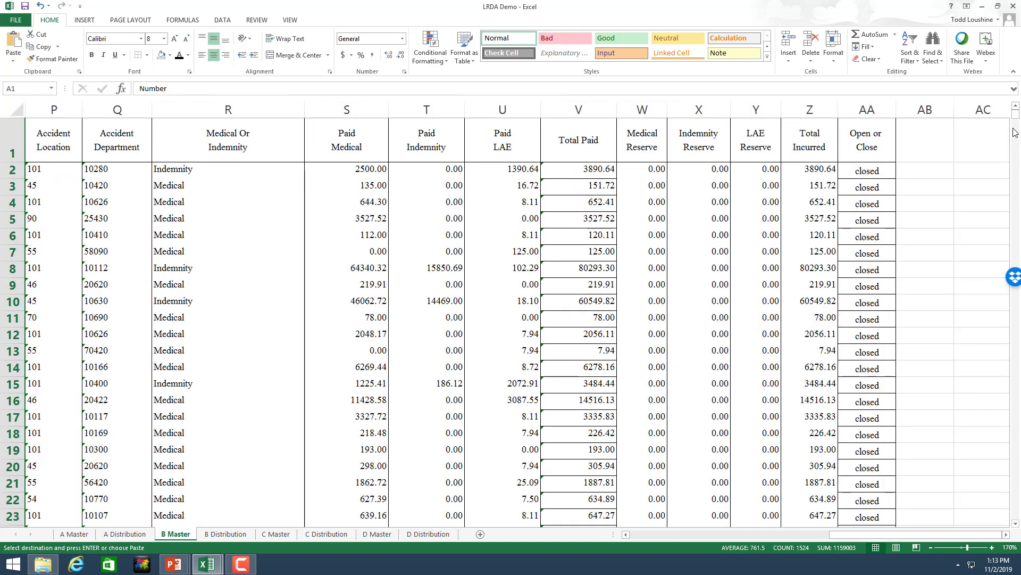
drag(1015, 120, 1011, 539)
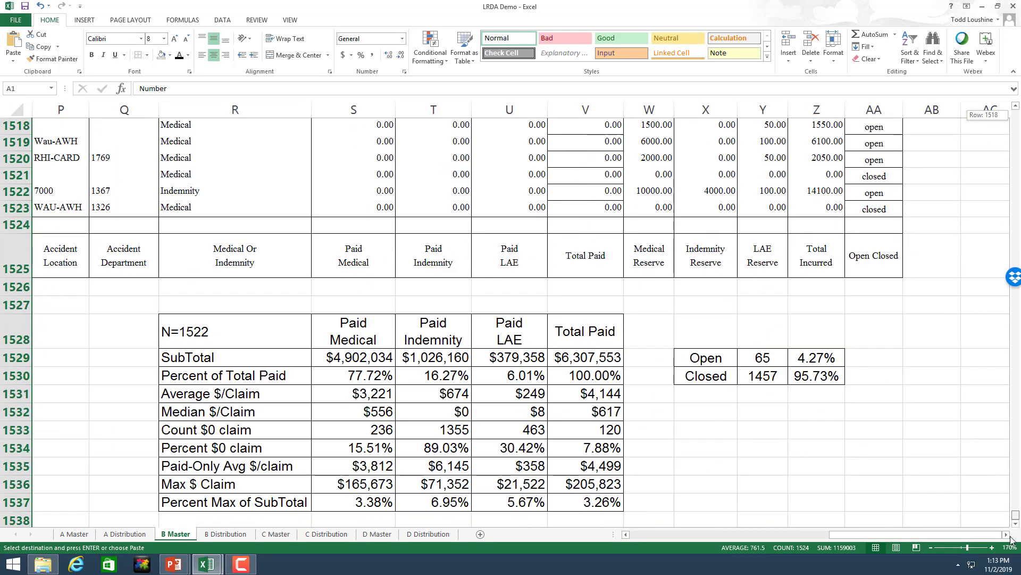
mouse_move(235, 330)
mouse_down()
mouse_move(545, 434)
mouse_move(580, 502)
mouse_up()
key(ctrl+c)
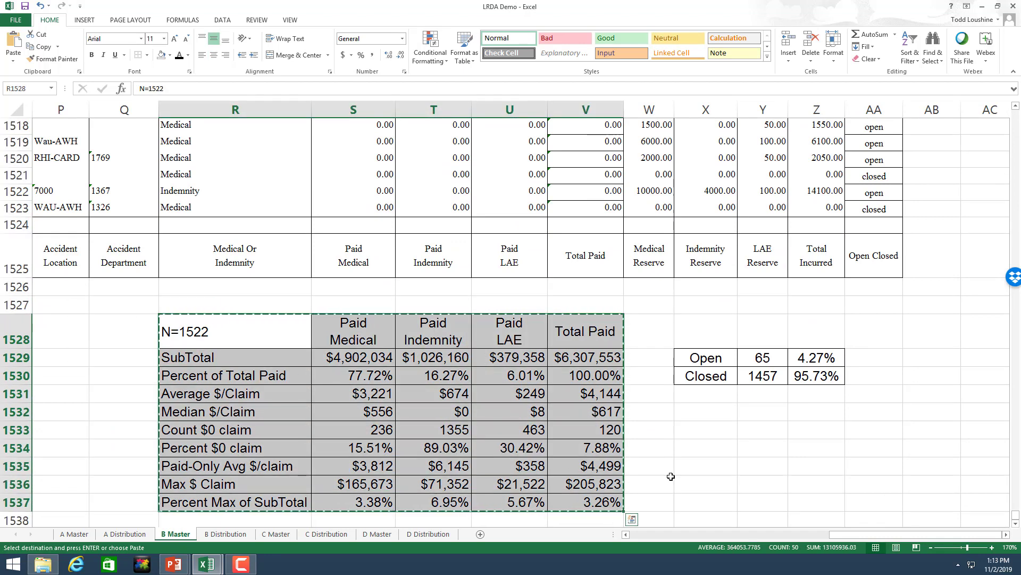
click(690, 478)
mouse_move(270, 336)
mouse_down()
mouse_move(715, 396)
mouse_move(829, 492)
mouse_move(828, 512)
mouse_up()
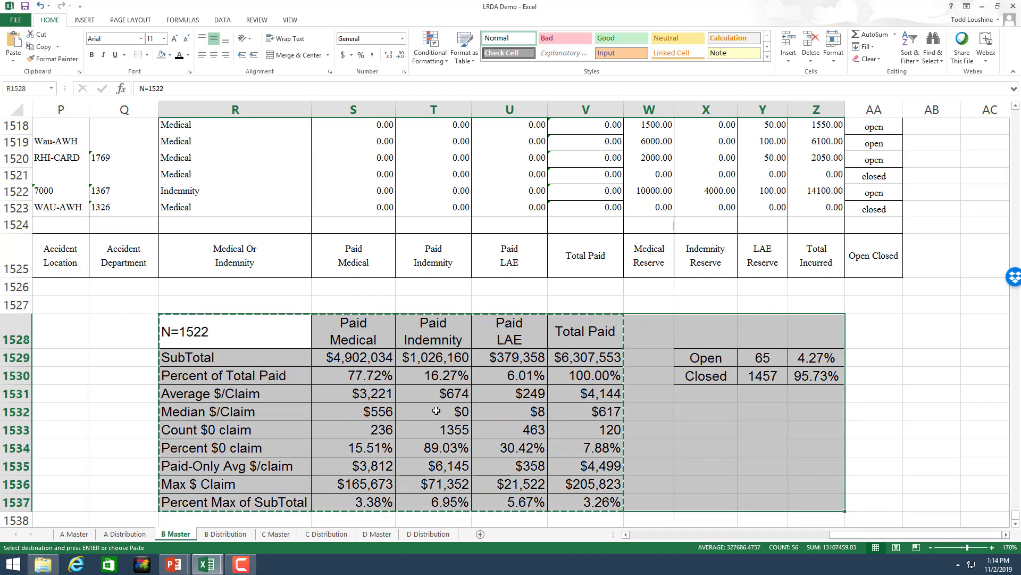
key(ctrl+c)
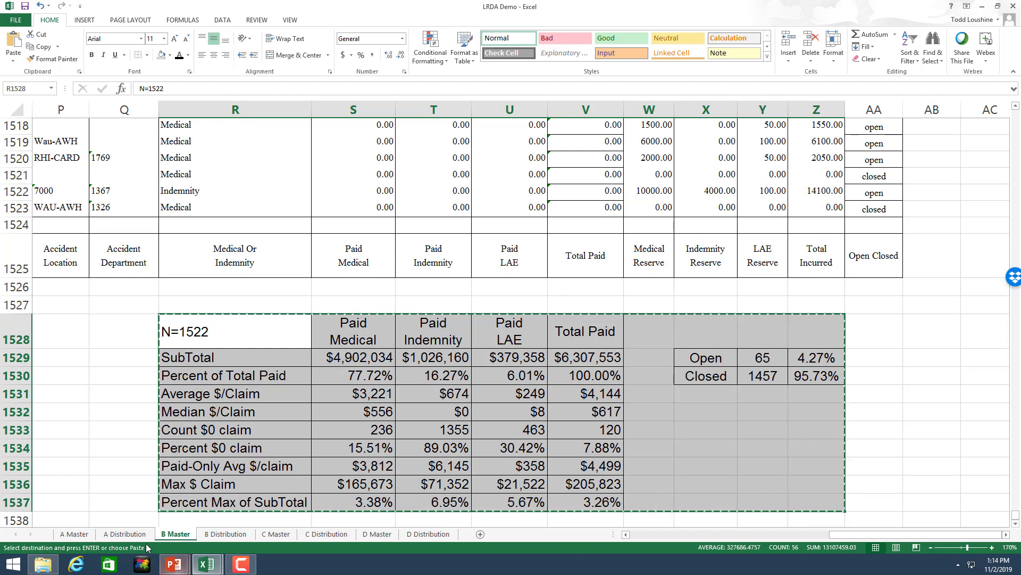
click(76, 534)
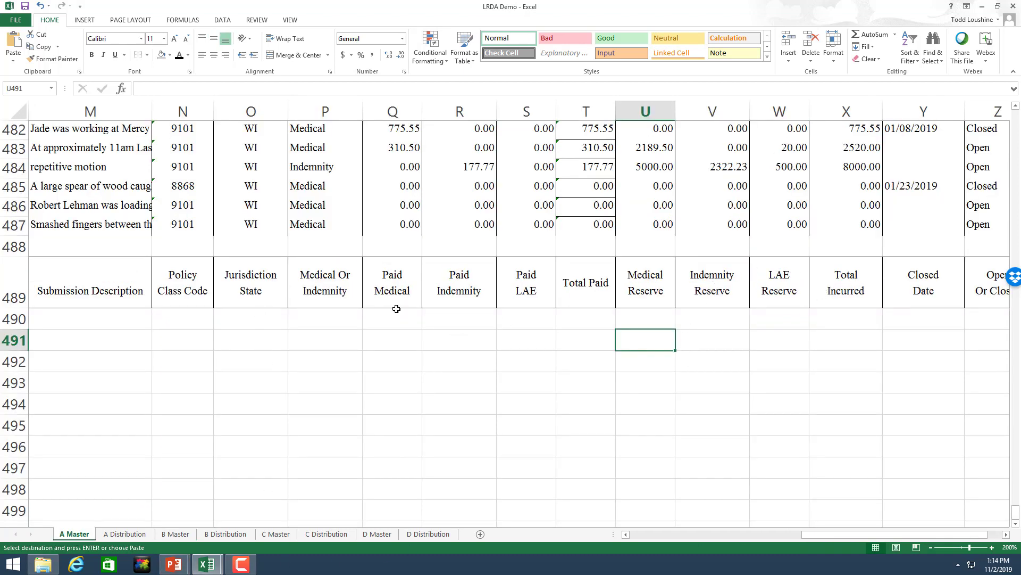
Step: Paste the summary table at P492 and clear its #REF! results in Q493:T501
click(317, 364)
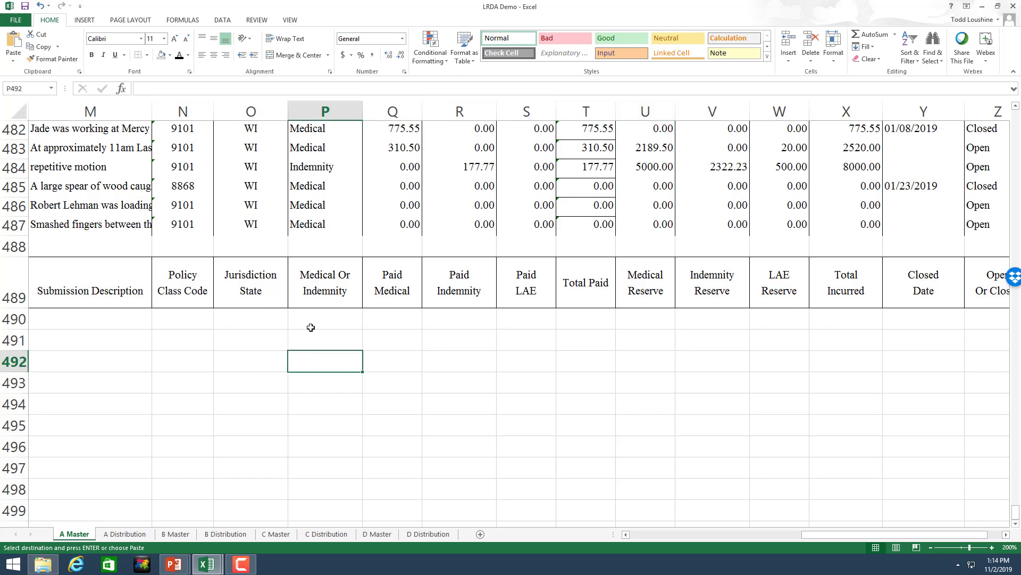
key(ctrl+v)
click(911, 440)
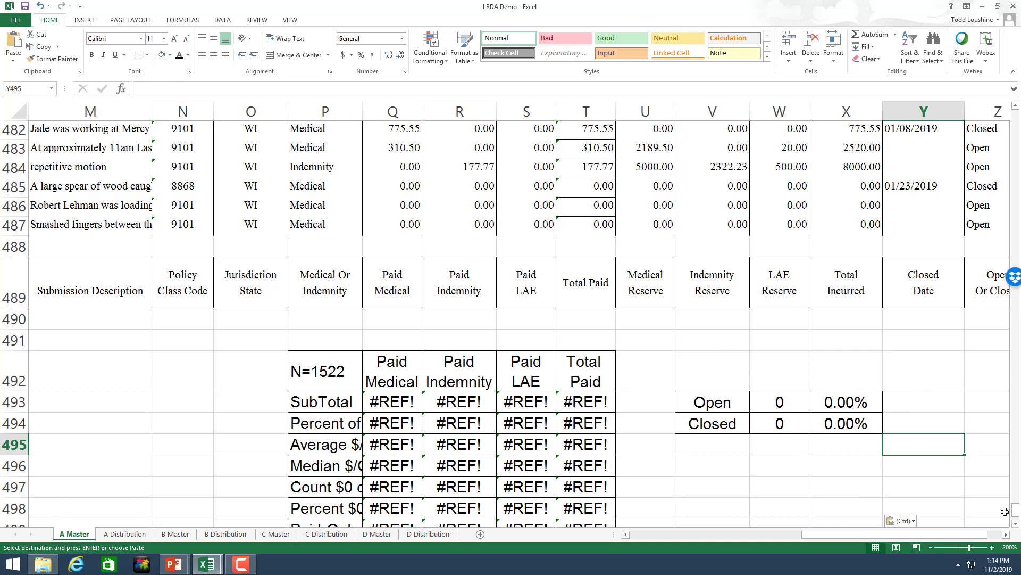
click(1017, 527)
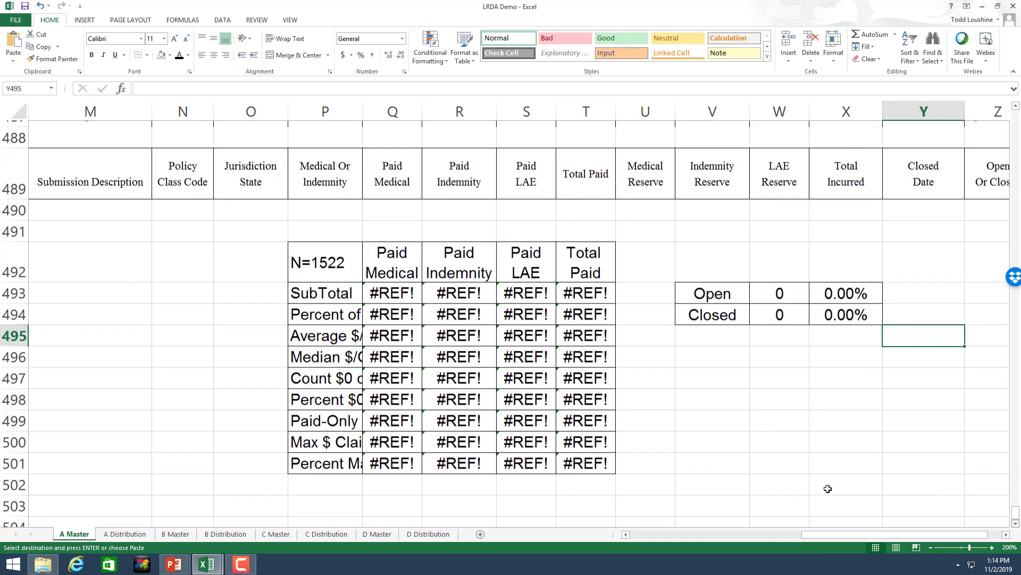
drag(612, 462, 381, 282)
right_click(478, 373)
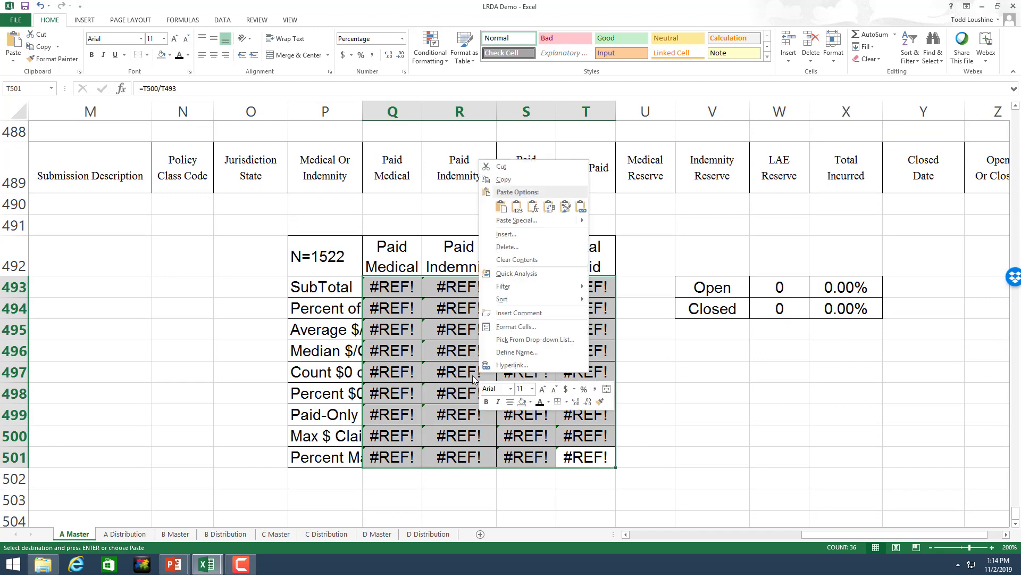
click(517, 260)
click(741, 444)
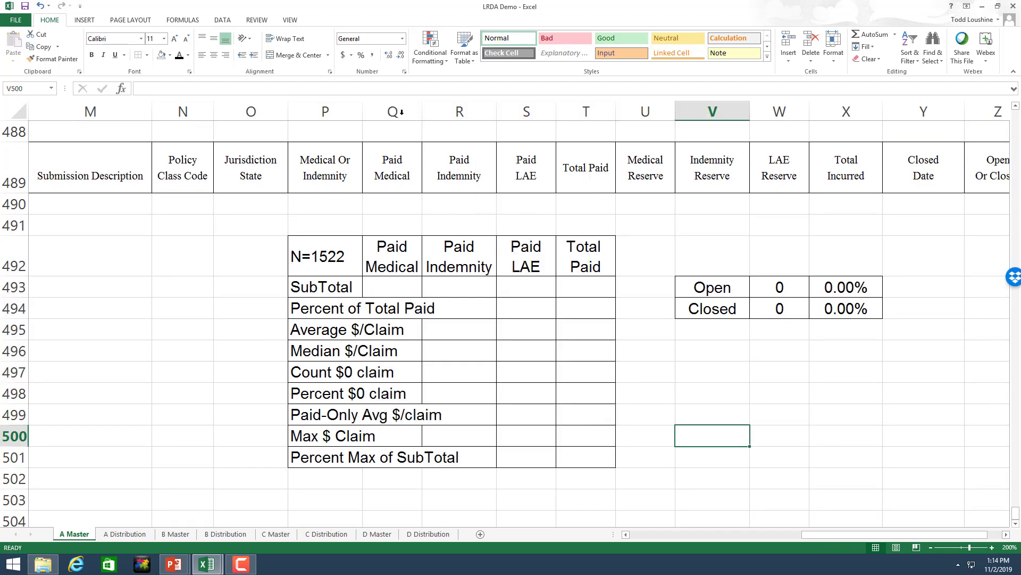
Step: Widen column P and columns Q through T to fit the labels
drag(362, 112, 796, 132)
click(932, 396)
click(980, 440)
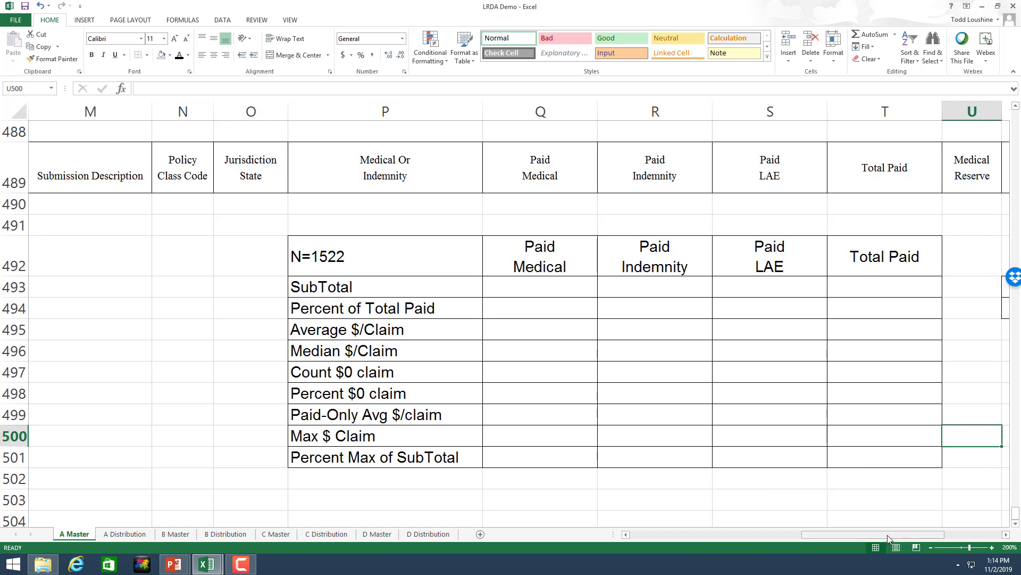
Step: Enter =COUNTIF(Z2:Z487,"open") in W493, giving 16 open claims
drag(889, 536, 990, 537)
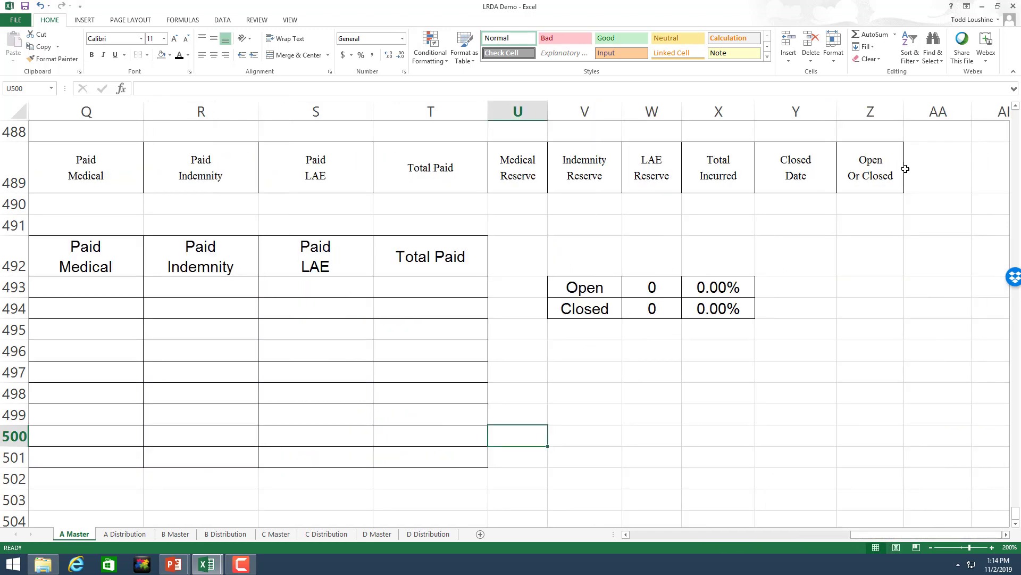
scroll(905, 169, up, 2)
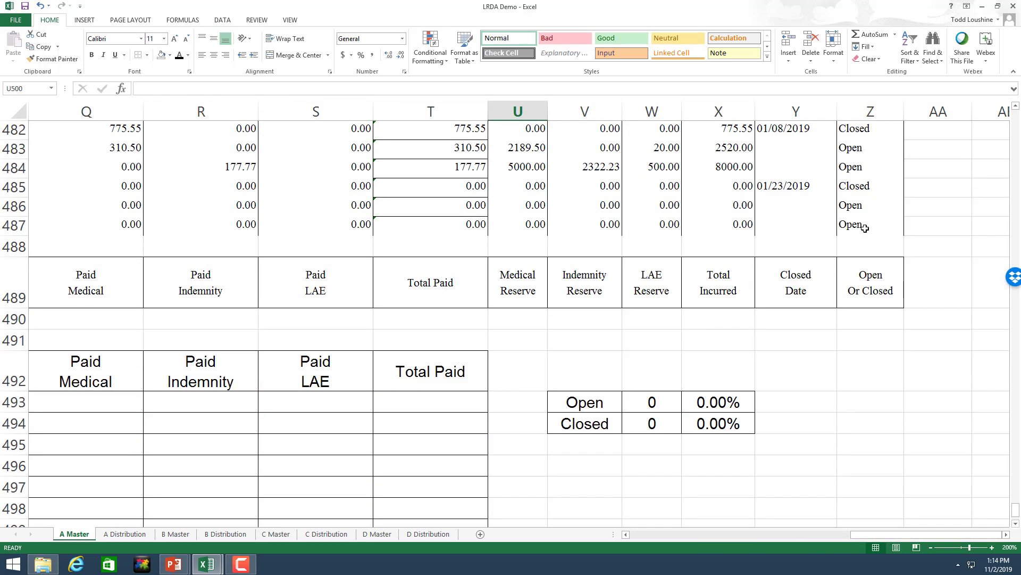
click(656, 400)
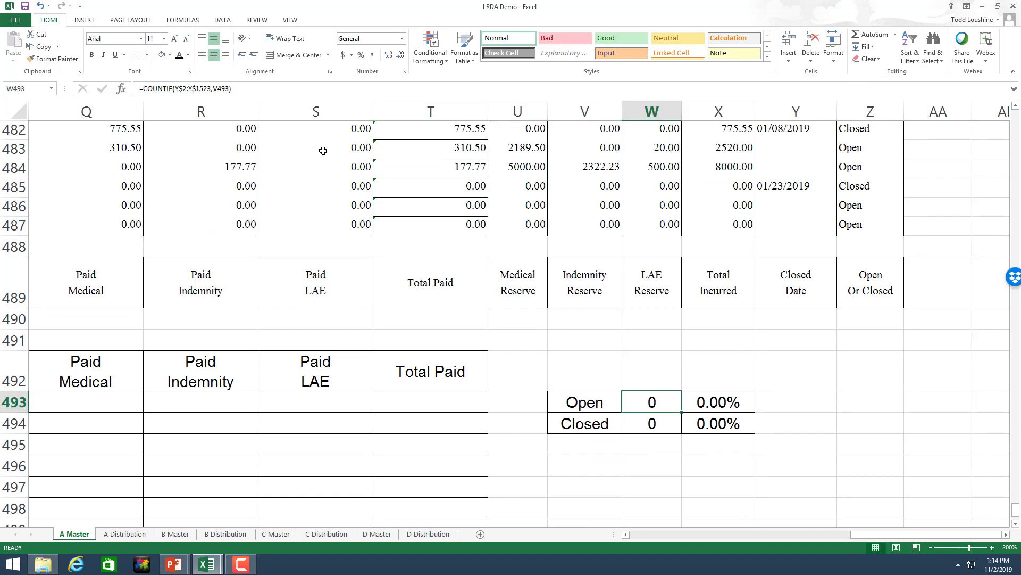
text(=)
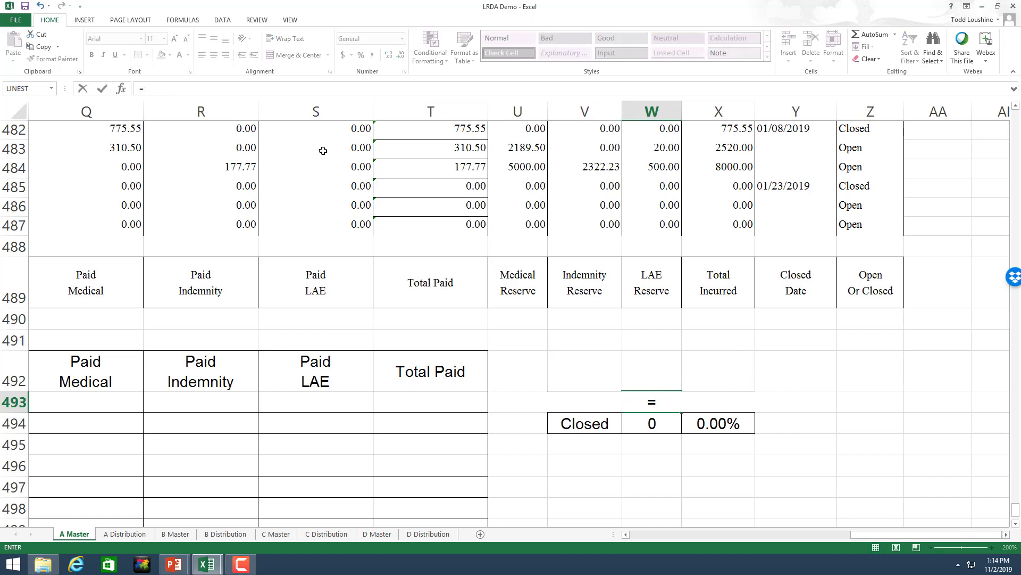
text(countif()
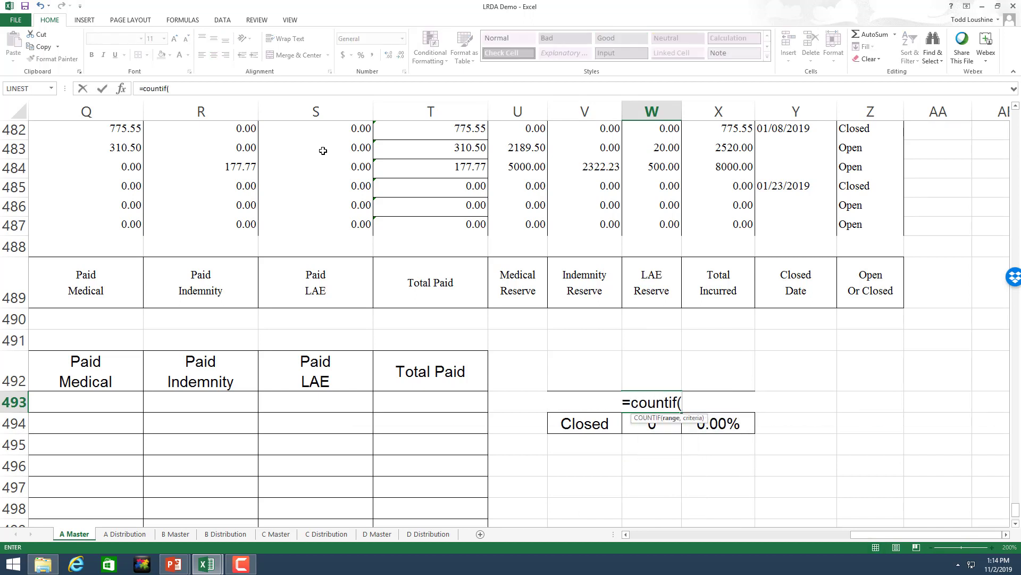
text(z2:z)
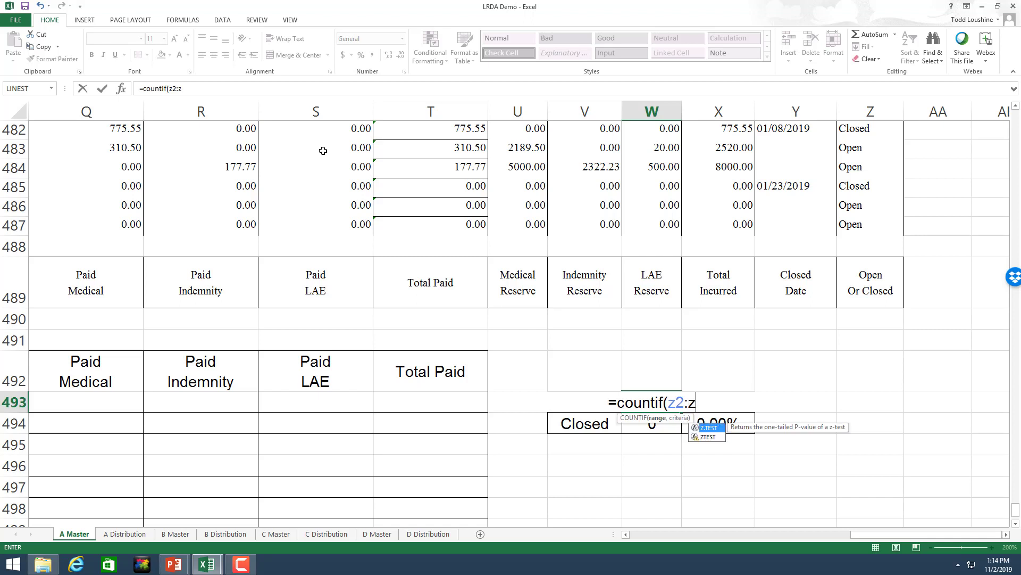
text(487)
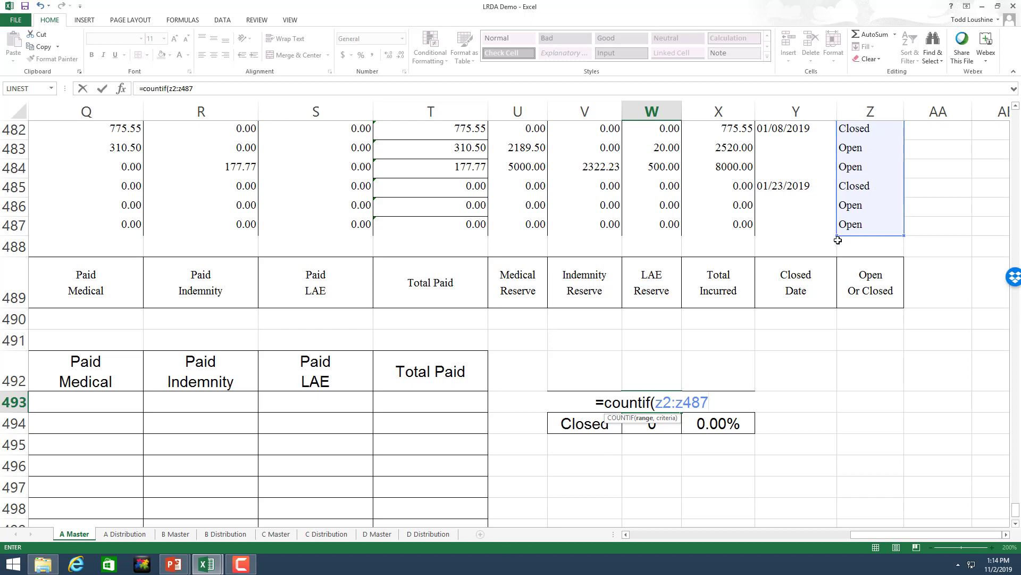
text(,)
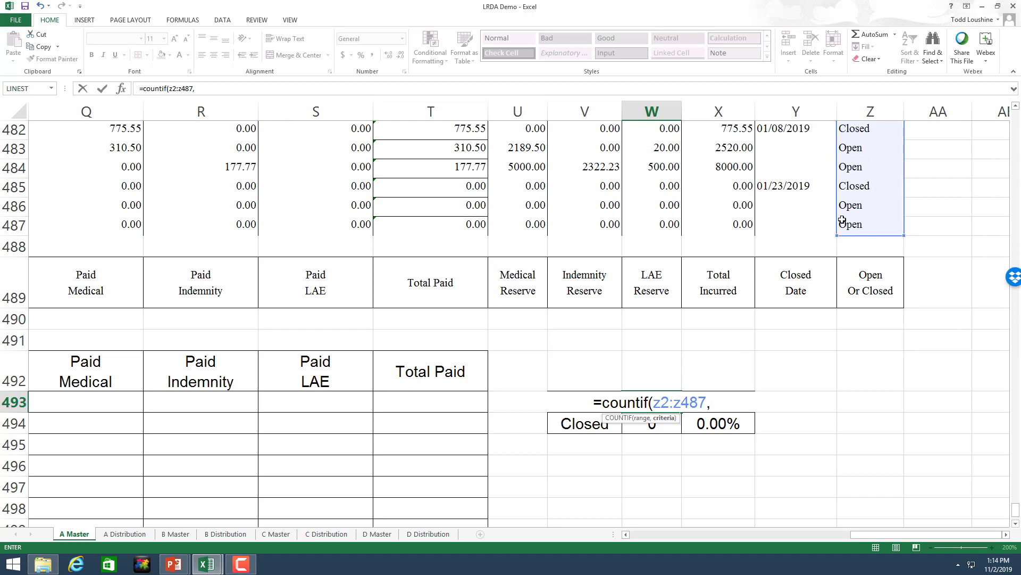
text("open")
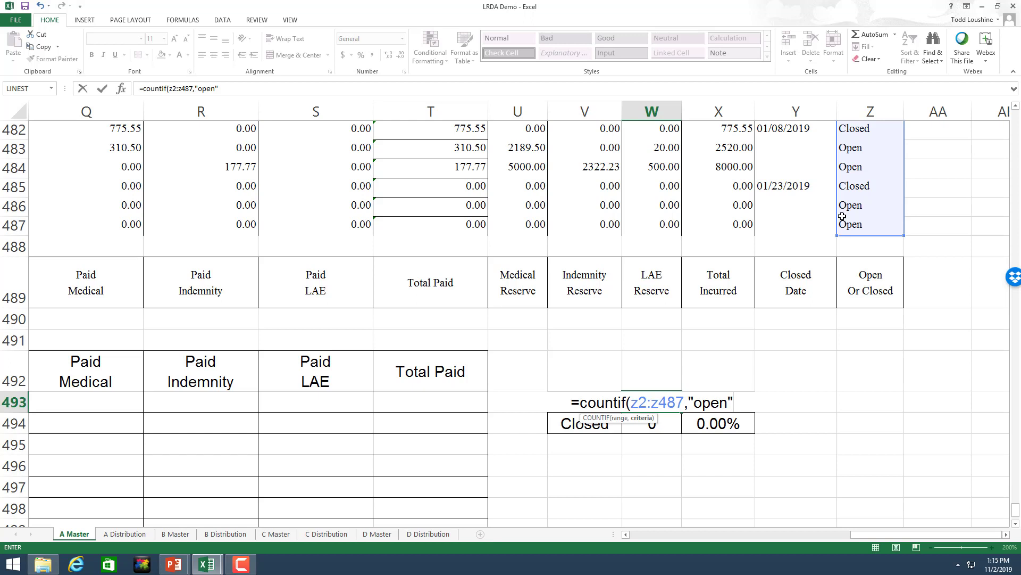
key(Return)
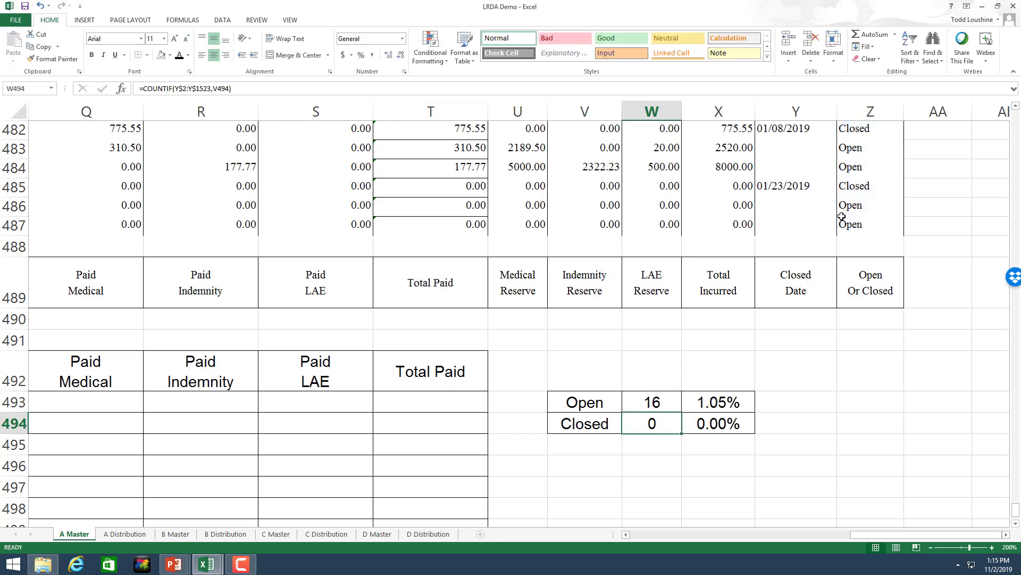
Step: Change the X493 open-percentage formula to divide by 486 instead of 1522
click(712, 396)
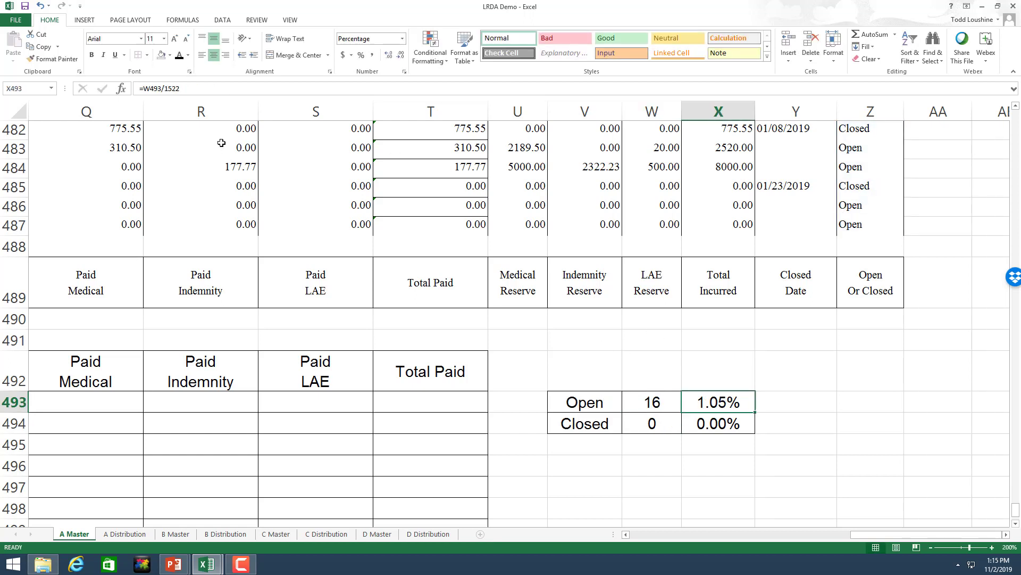
click(216, 86)
key(BackSpace)
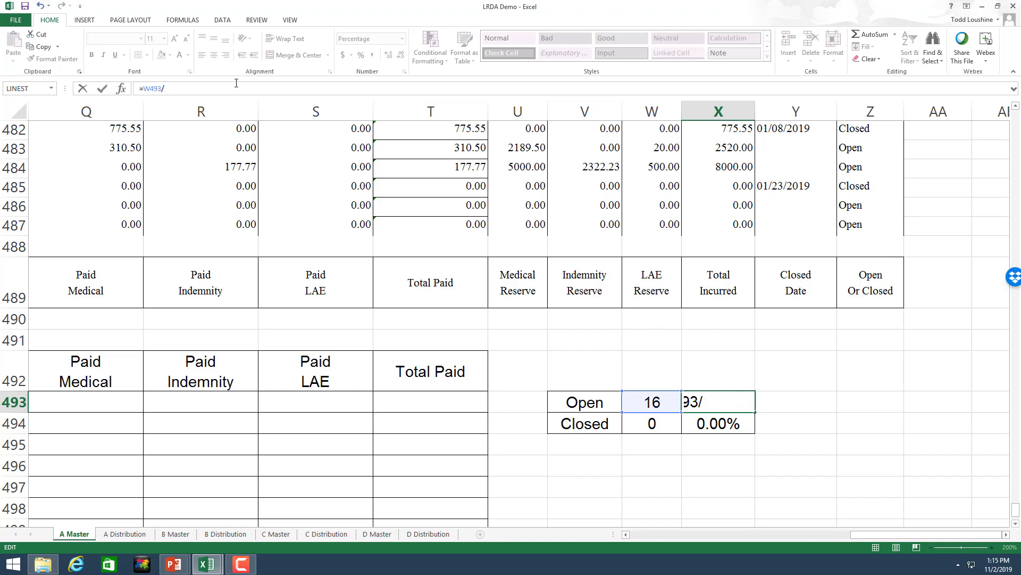
text(486)
key(Return)
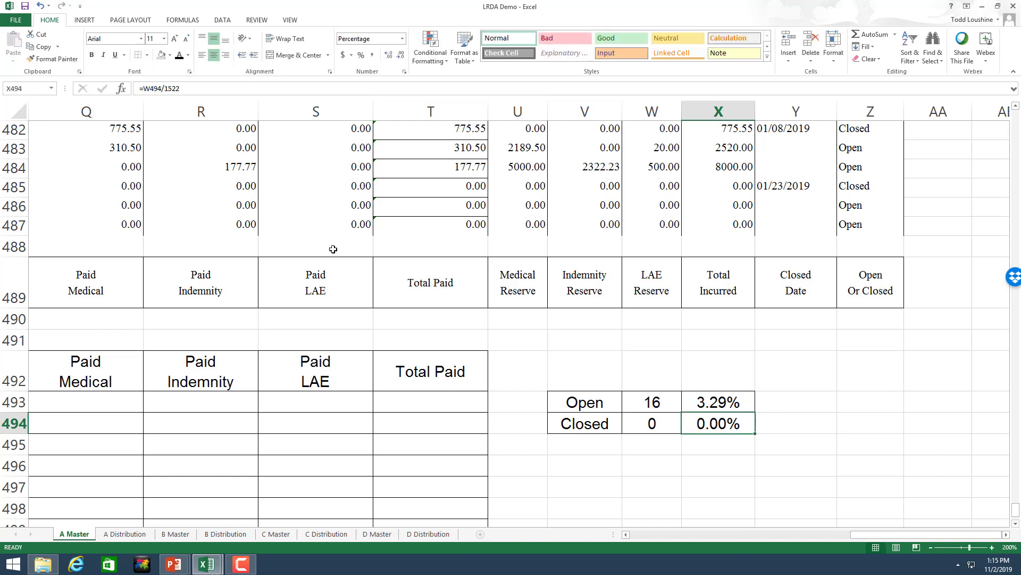
Step: Lock the rows of W493's COUNTIF range as Z$2:Z$487
click(660, 399)
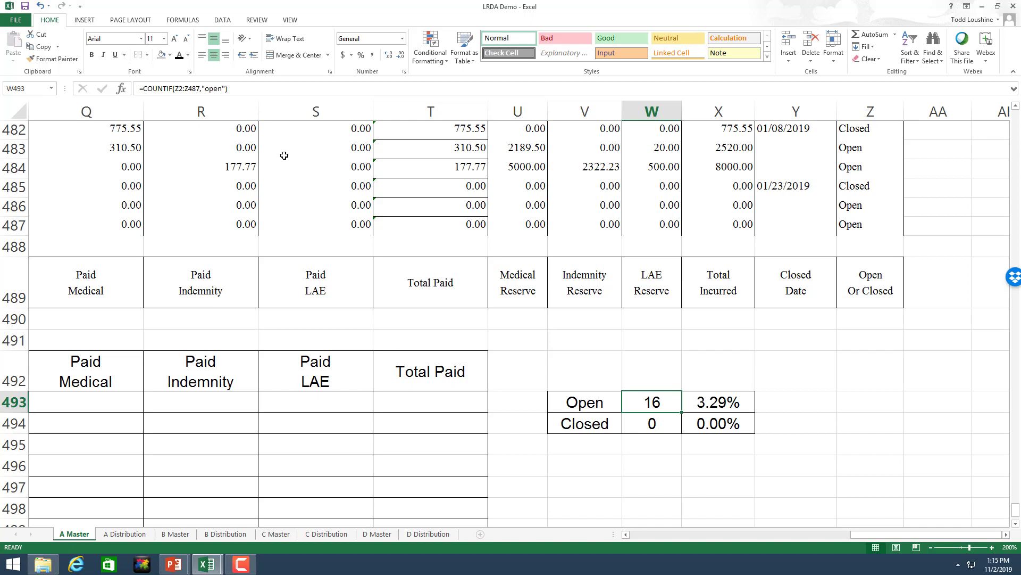
click(180, 88)
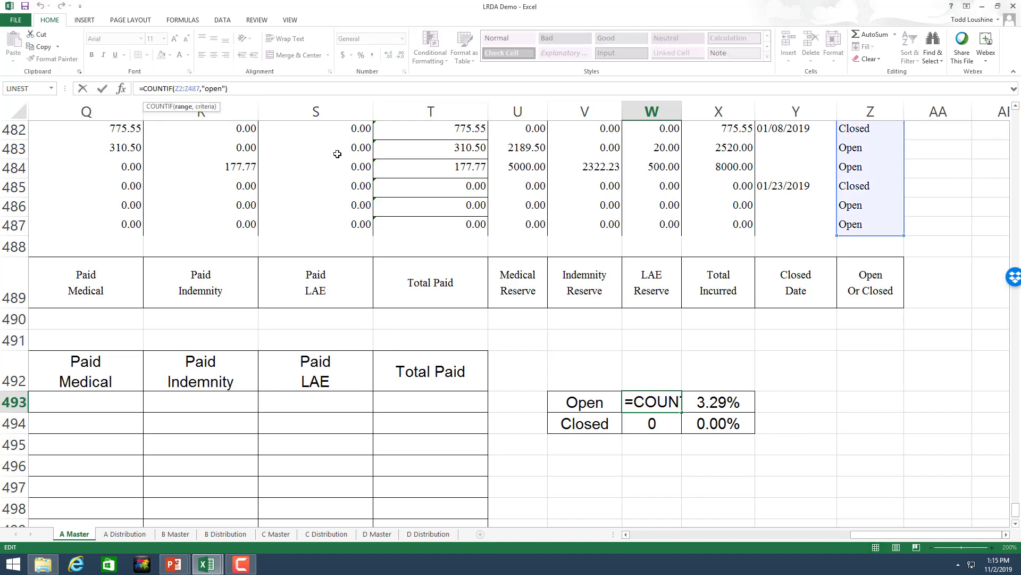
text($)
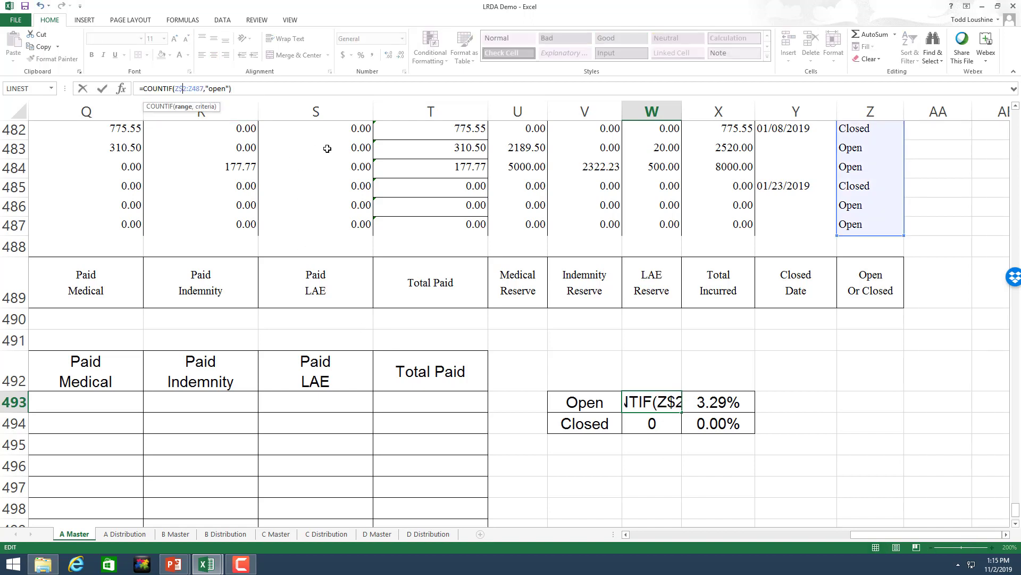
click(193, 89)
text($)
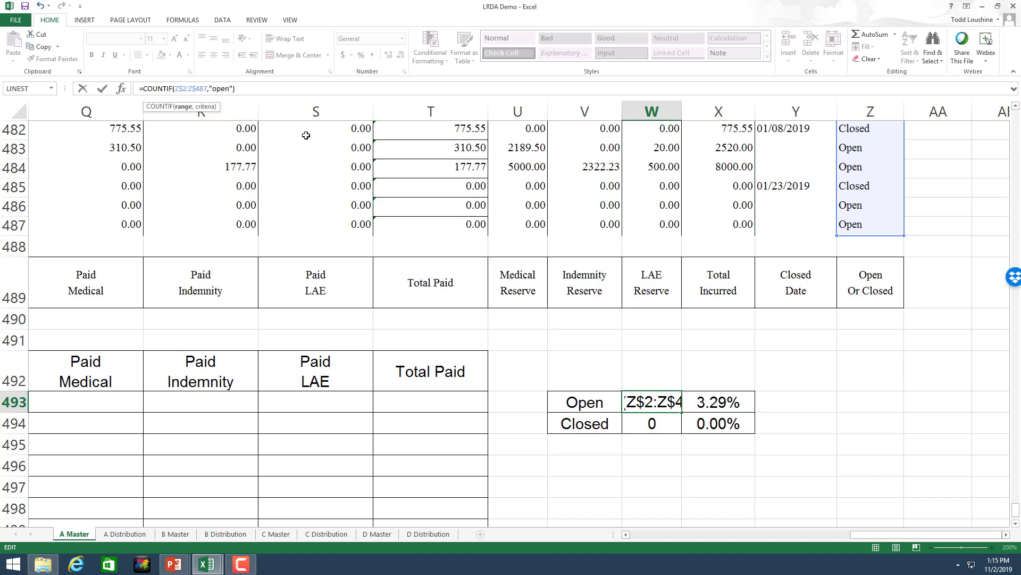
key(Return)
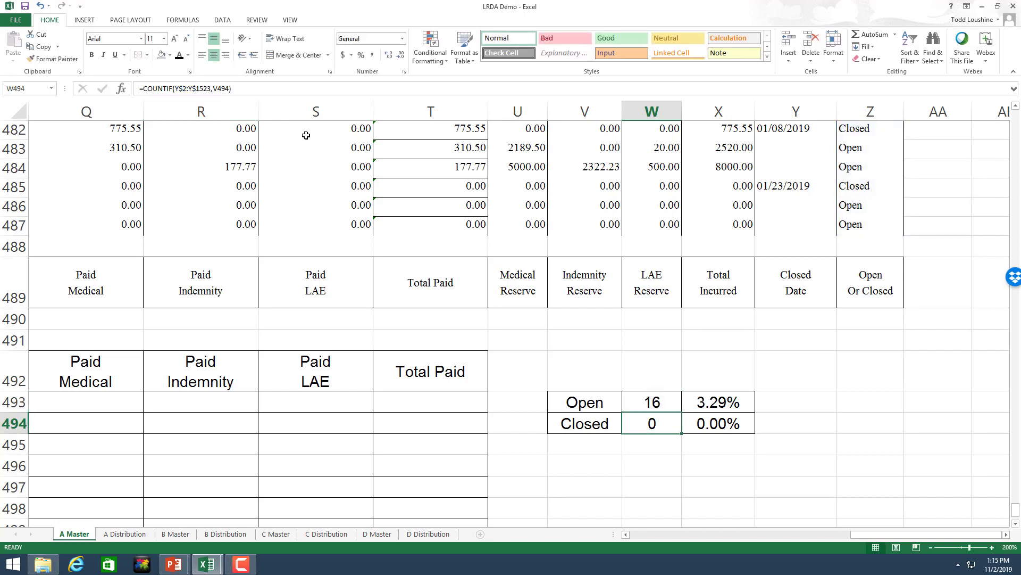
Step: Copy the count to W494 with criterion "closed" (470) and fill the percentage down to X494
click(667, 402)
drag(682, 413, 681, 432)
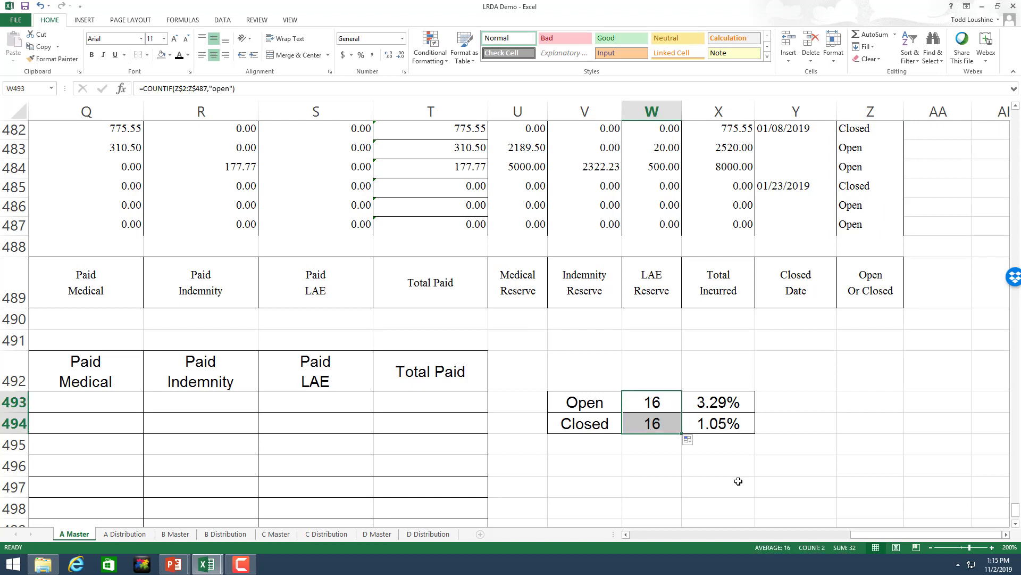
click(666, 403)
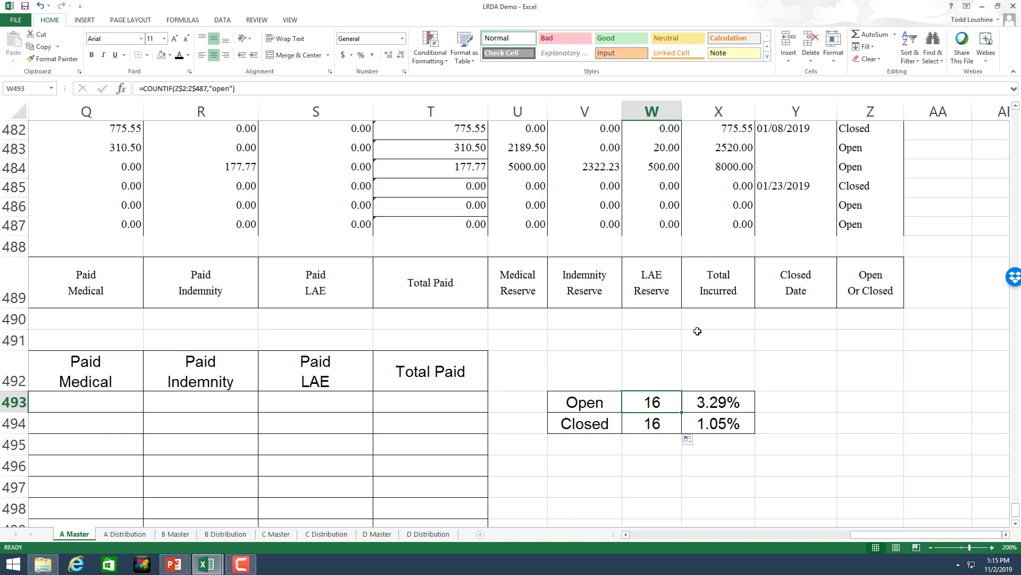
click(656, 420)
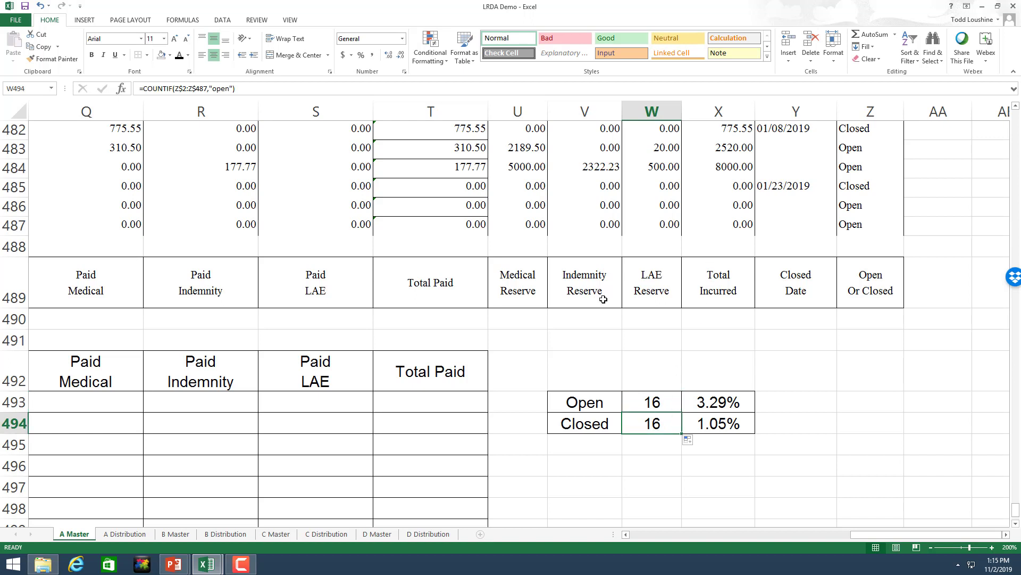
click(229, 89)
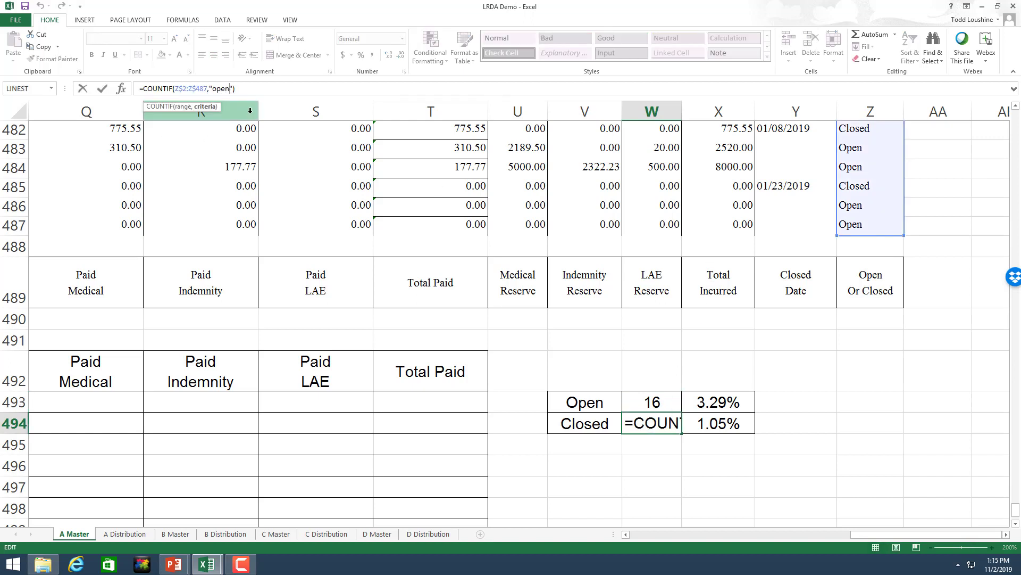
key(BackSpace)
key(BackSpace)
key(BackSpace)
key(BackSpace)
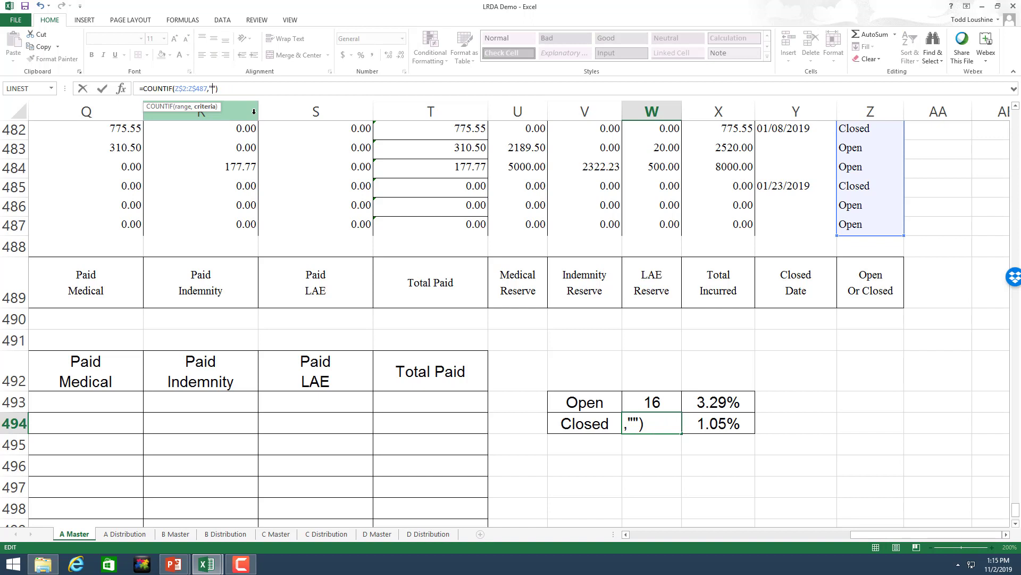
text(closed)
key(Return)
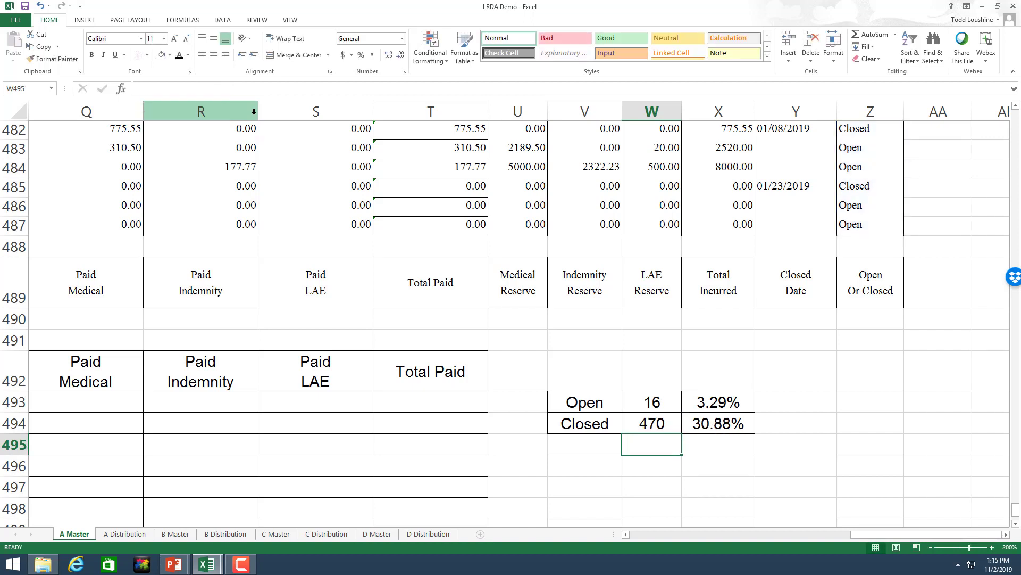
click(742, 407)
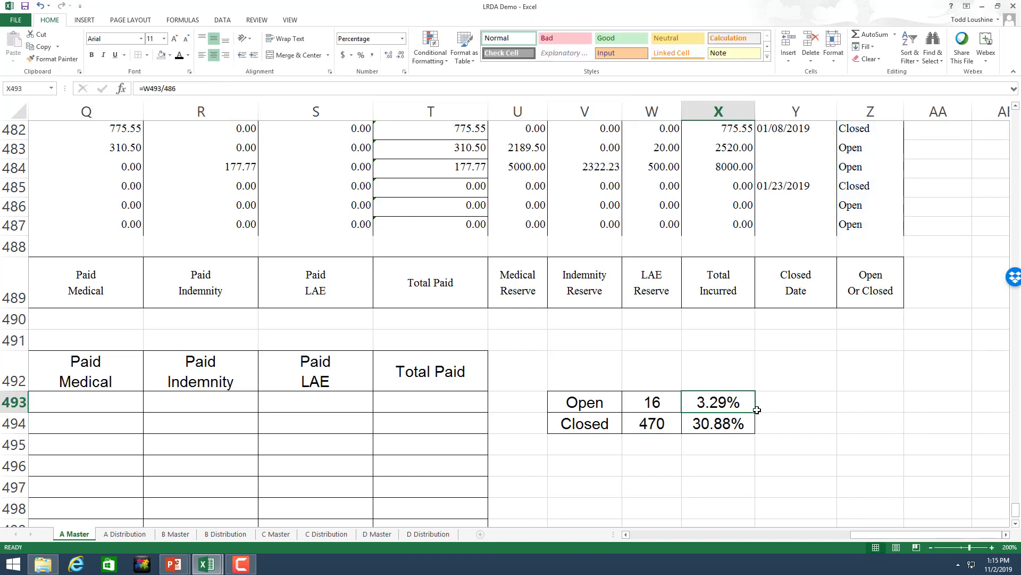
drag(757, 410, 757, 426)
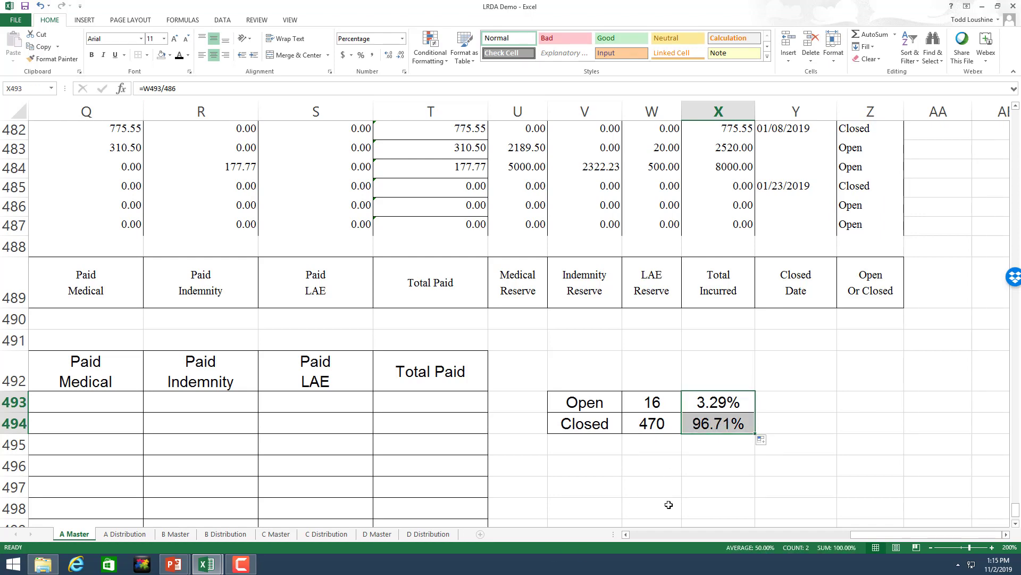
drag(867, 538, 832, 538)
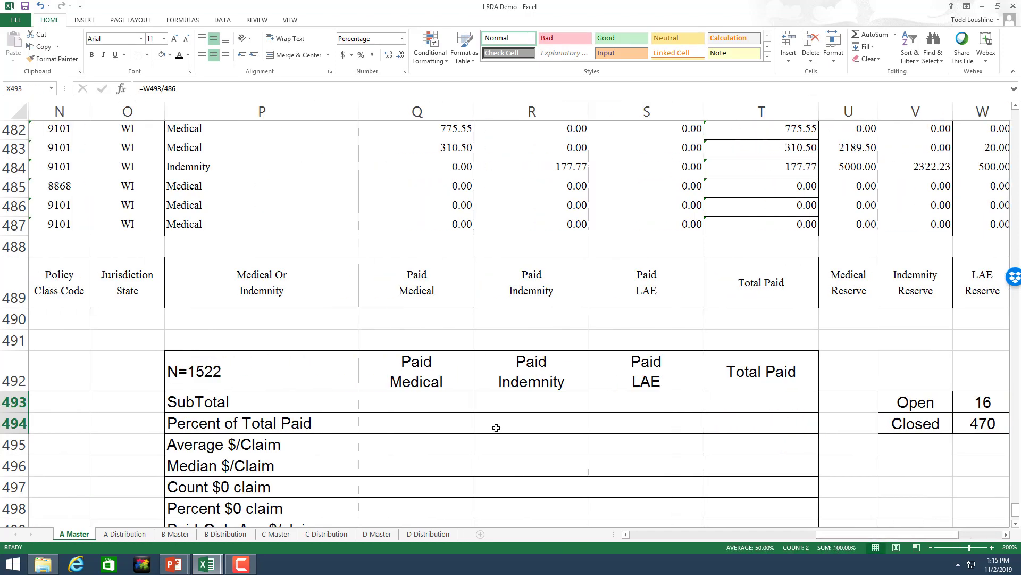
scroll(472, 433, down, 4)
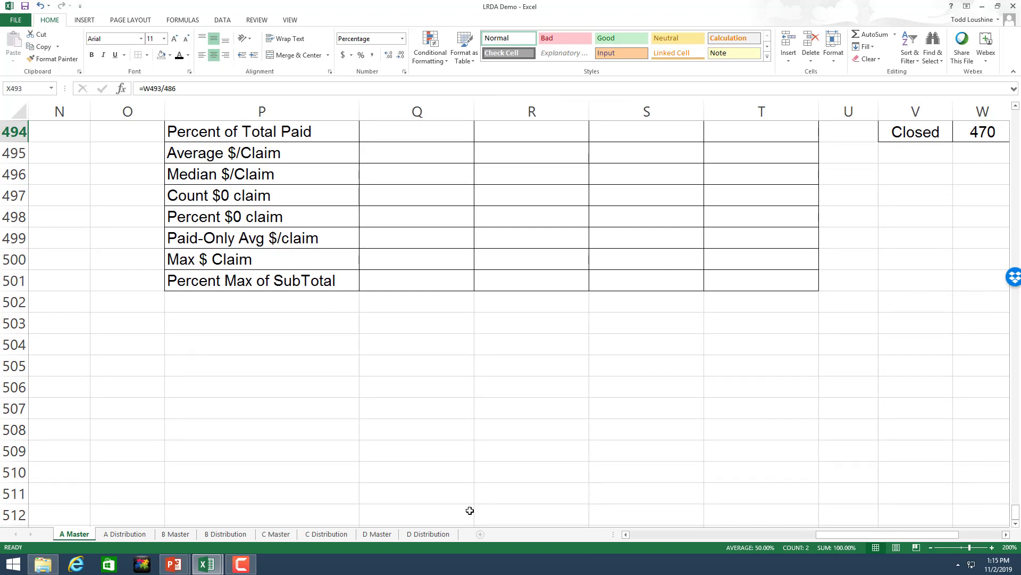
scroll(868, 486, up, 3)
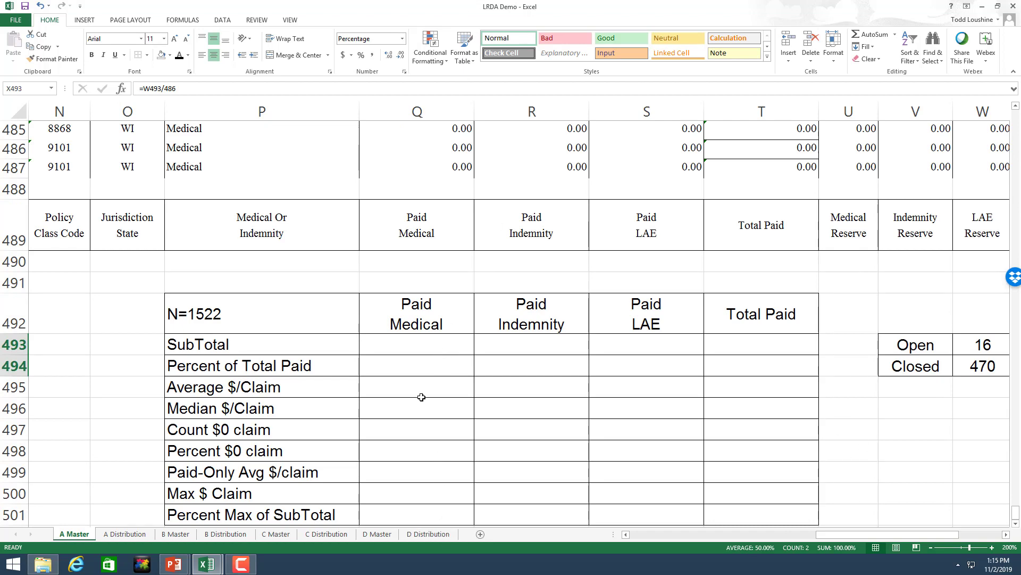
scroll(422, 396, down, 1)
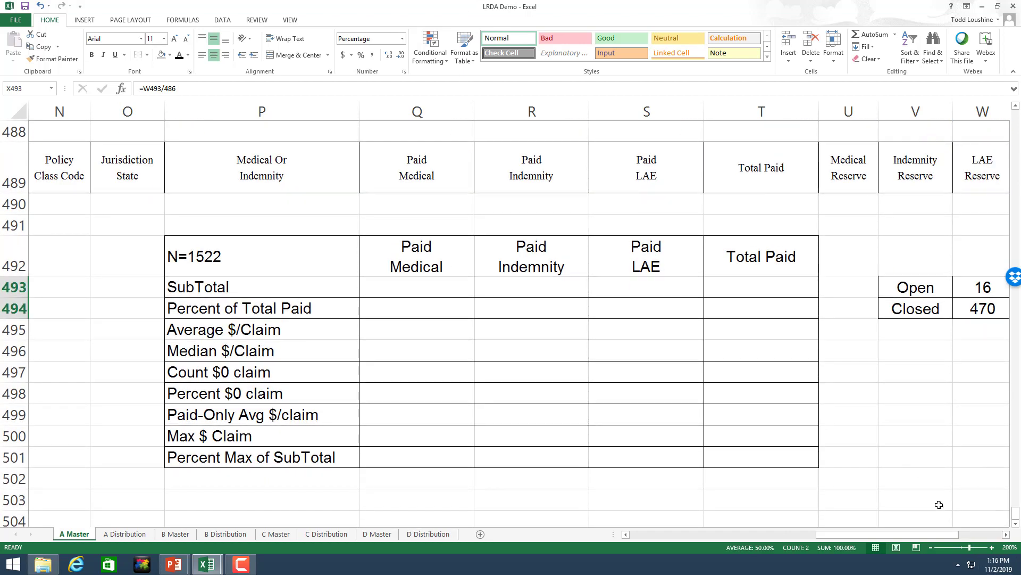
click(992, 548)
click(992, 548)
scroll(792, 393, down, 1)
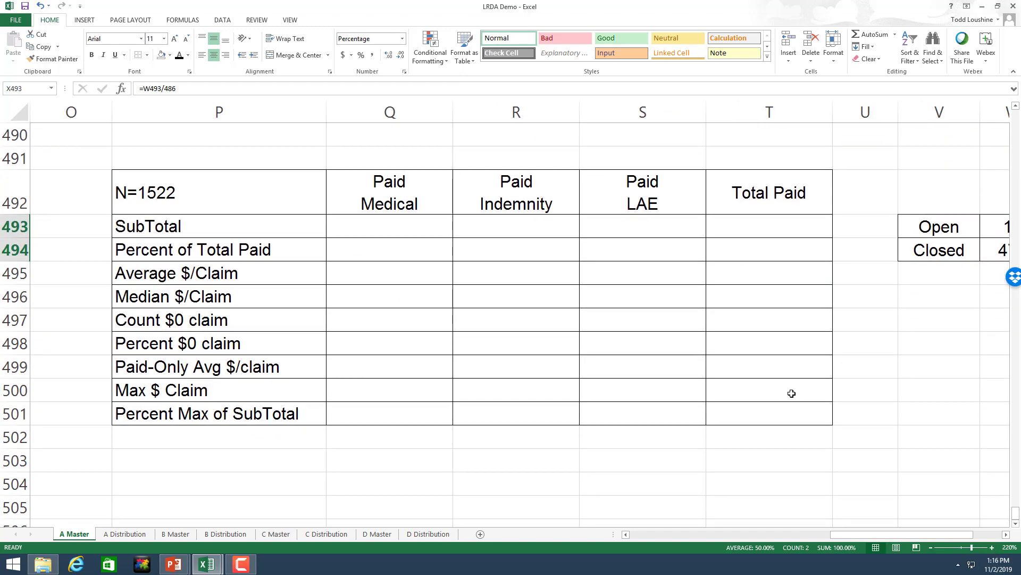
scroll(615, 295, up, 1)
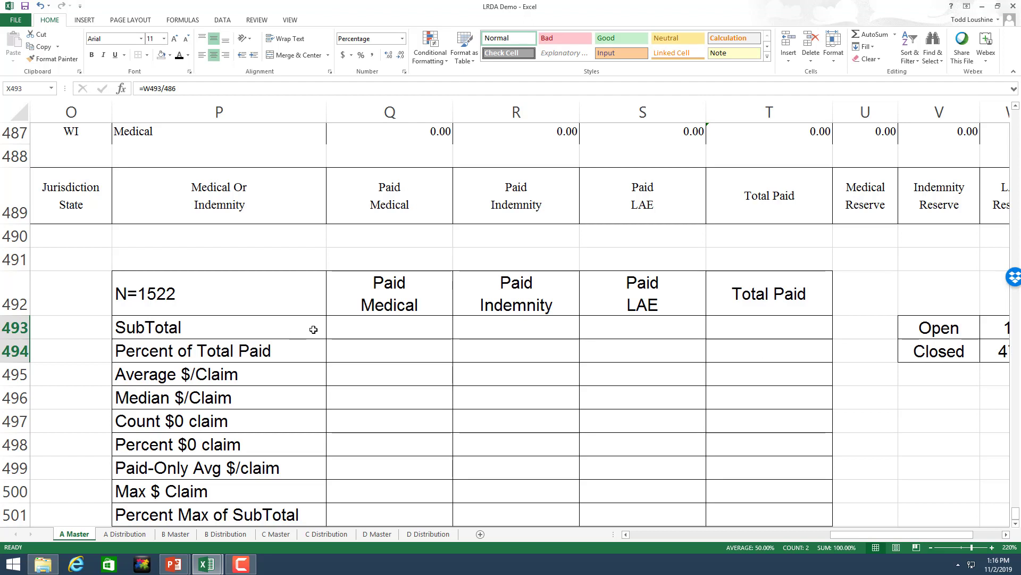
click(376, 328)
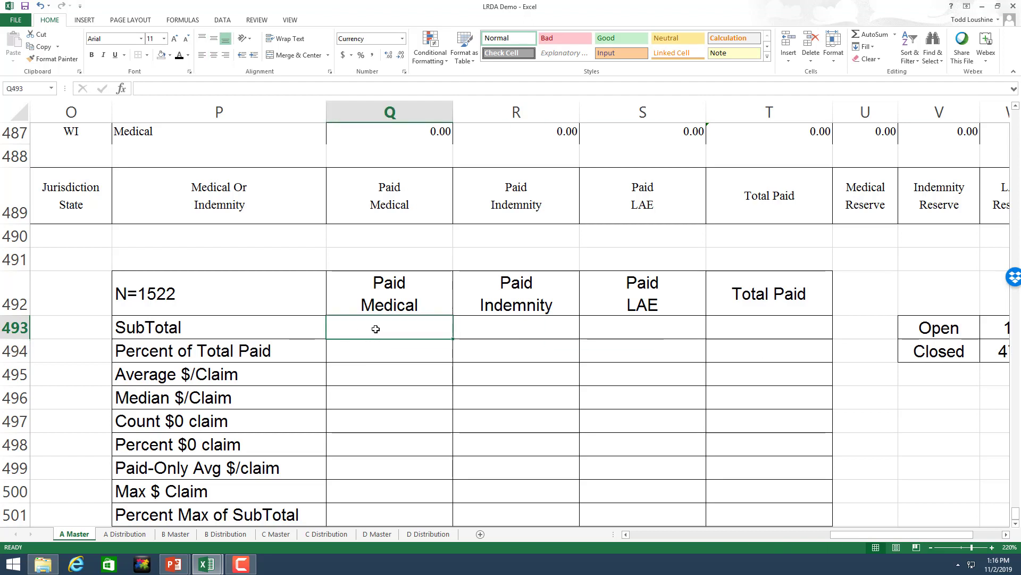
Step: Enter =SUM(Q2:Q487) in Q493 for the Paid Medical subtotal
text(=sum)
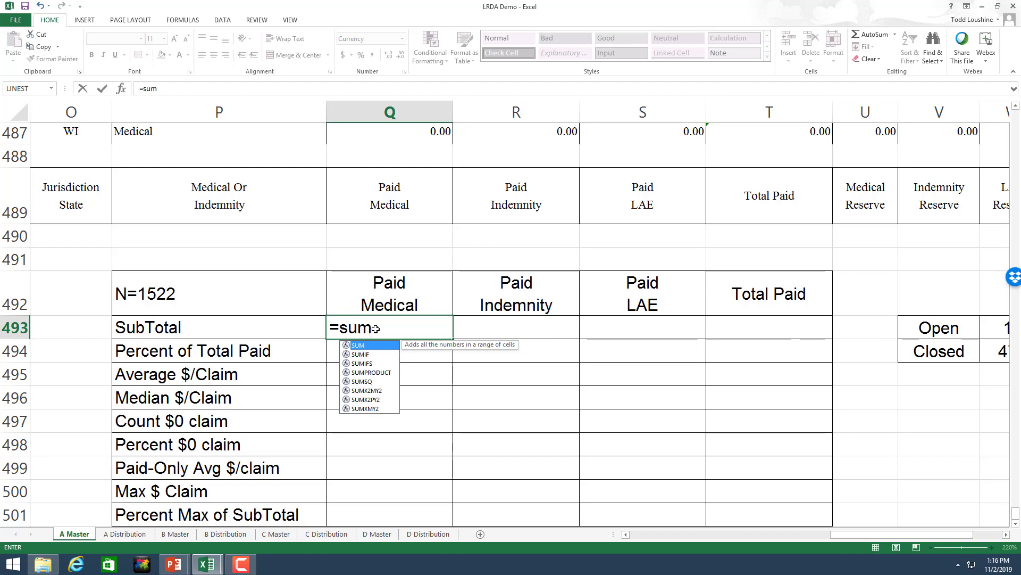
text(()
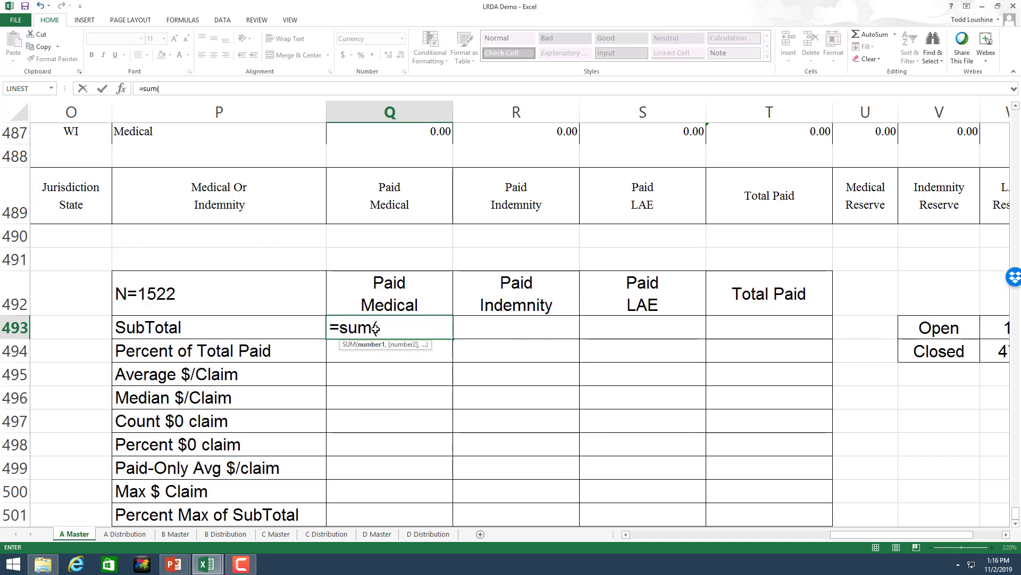
text(q2:q)
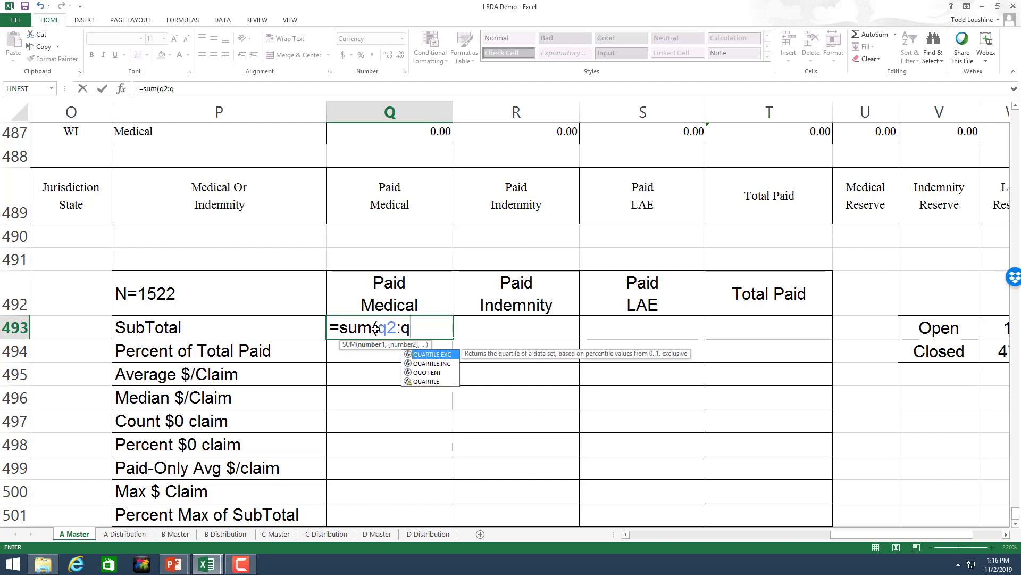
text(487)
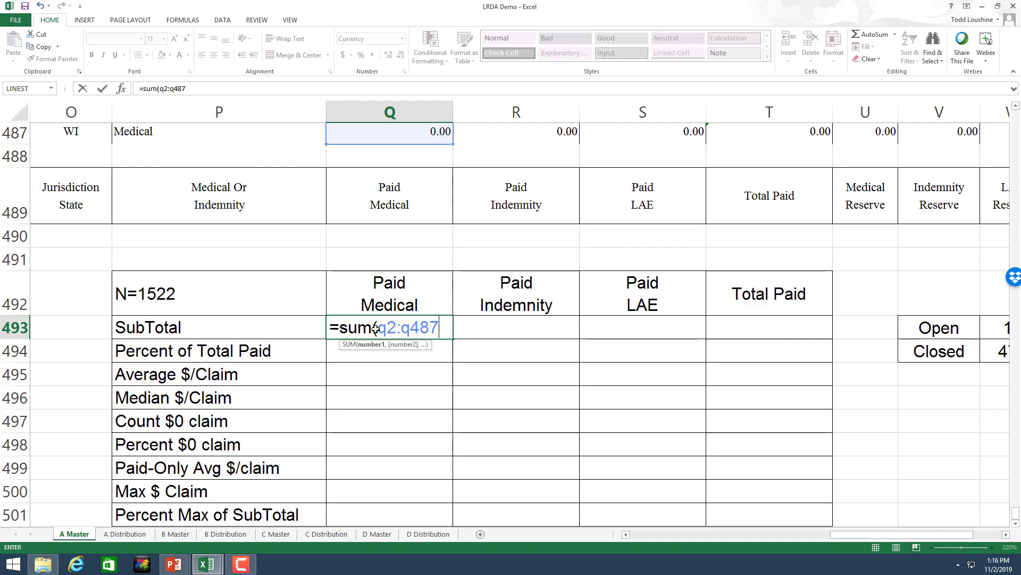
scroll(482, 344, up, 5)
scroll(458, 328, up, 20)
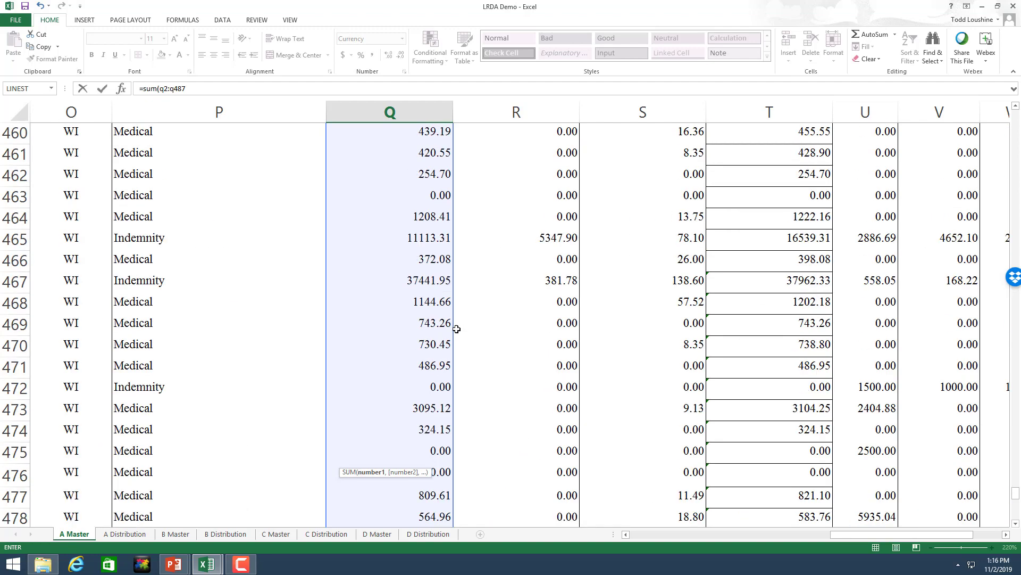
scroll(460, 328, down, 20)
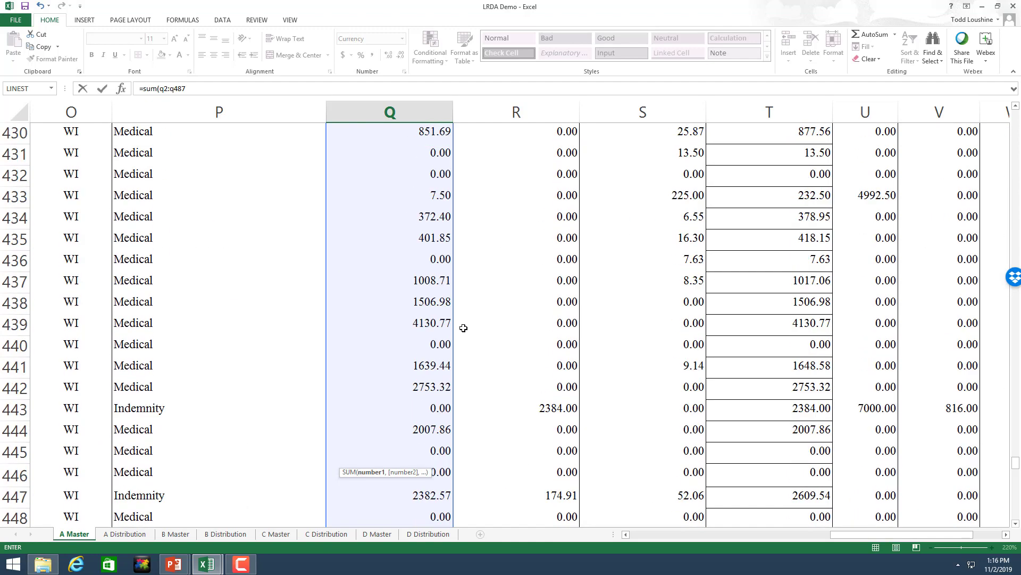
scroll(484, 311, up, 5)
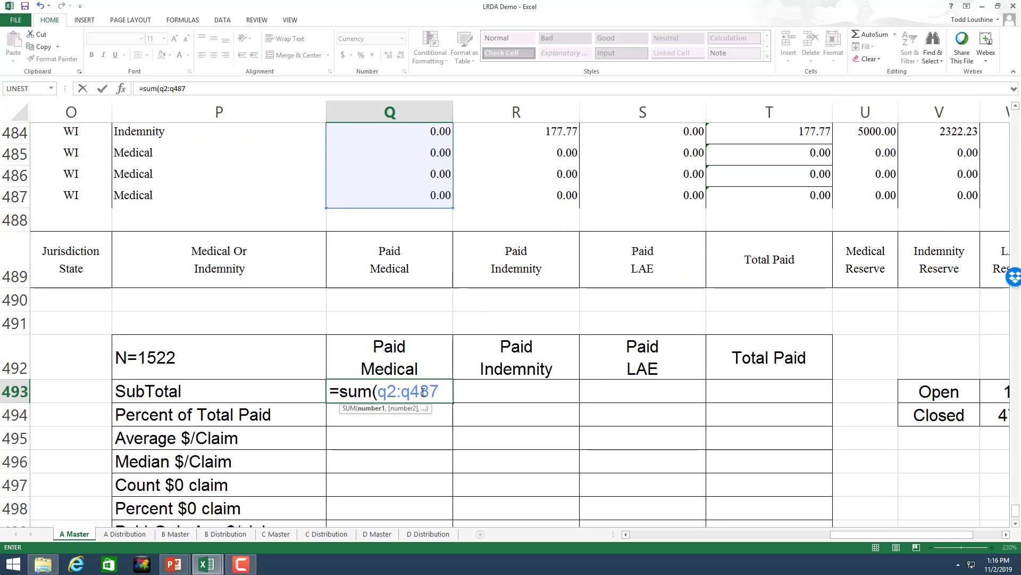
key(Return)
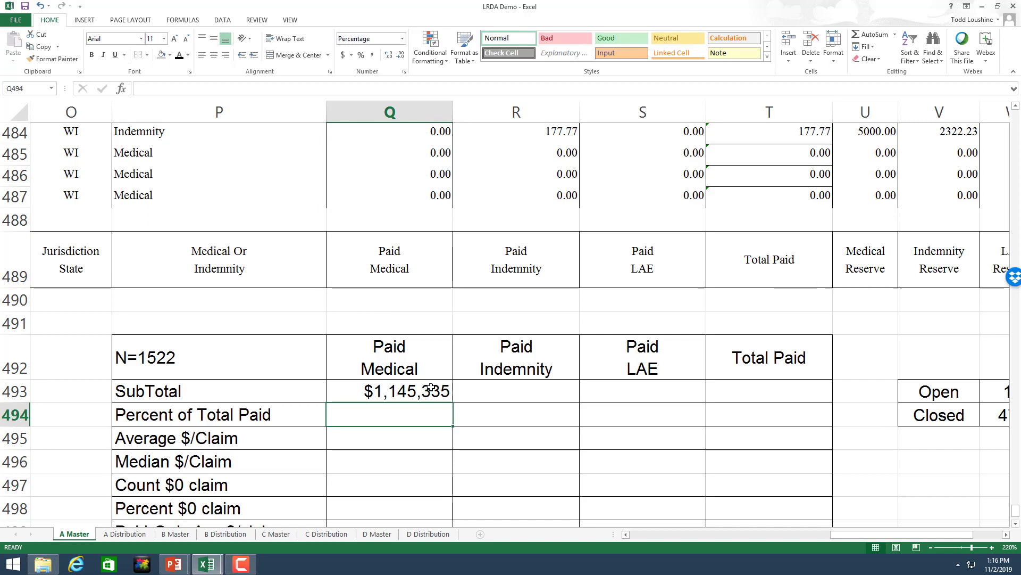
Step: Fill the subtotal sum across to Total Paid, reaching $1,541,971
click(408, 379)
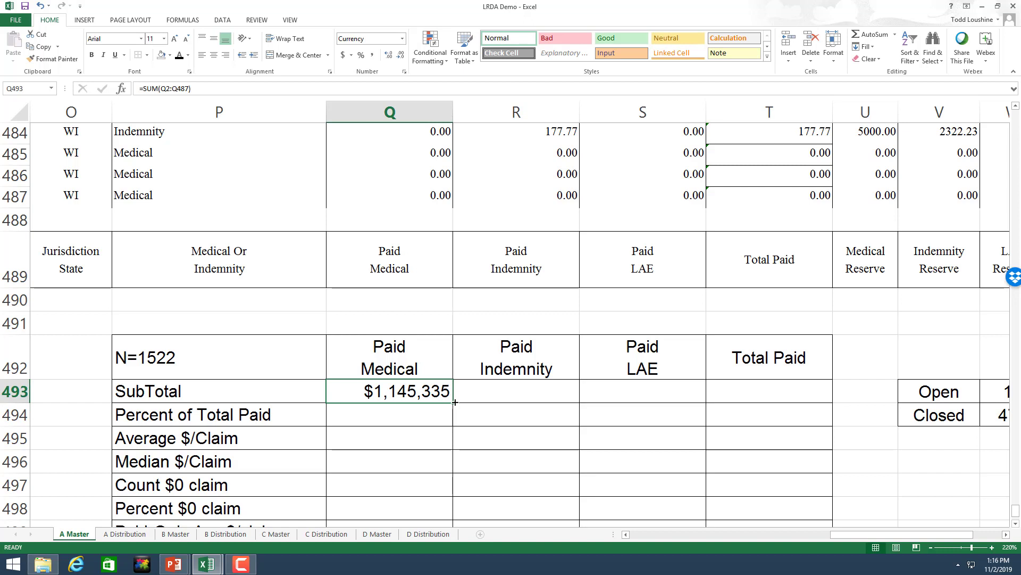
drag(452, 403, 724, 391)
click(798, 397)
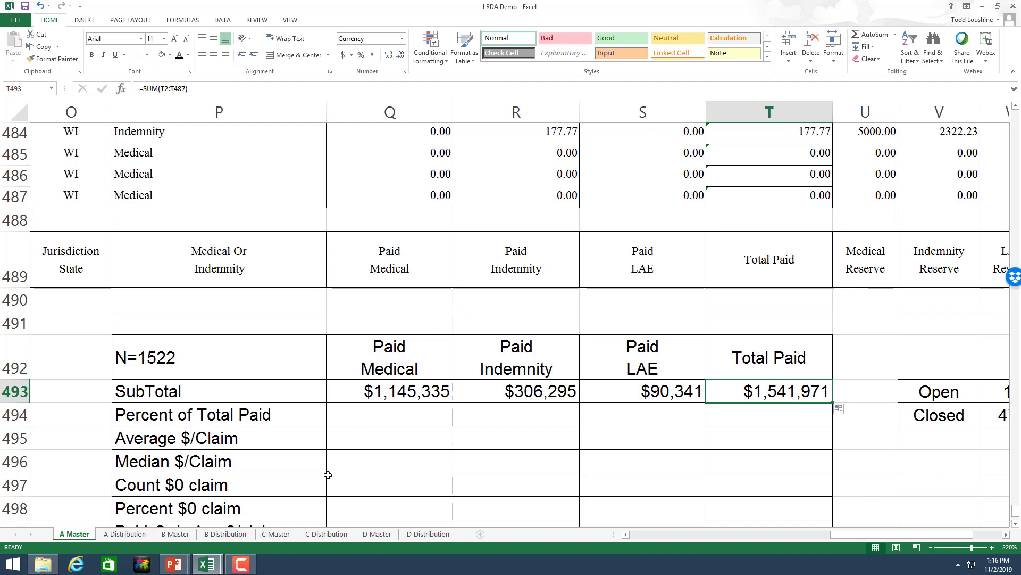
click(371, 415)
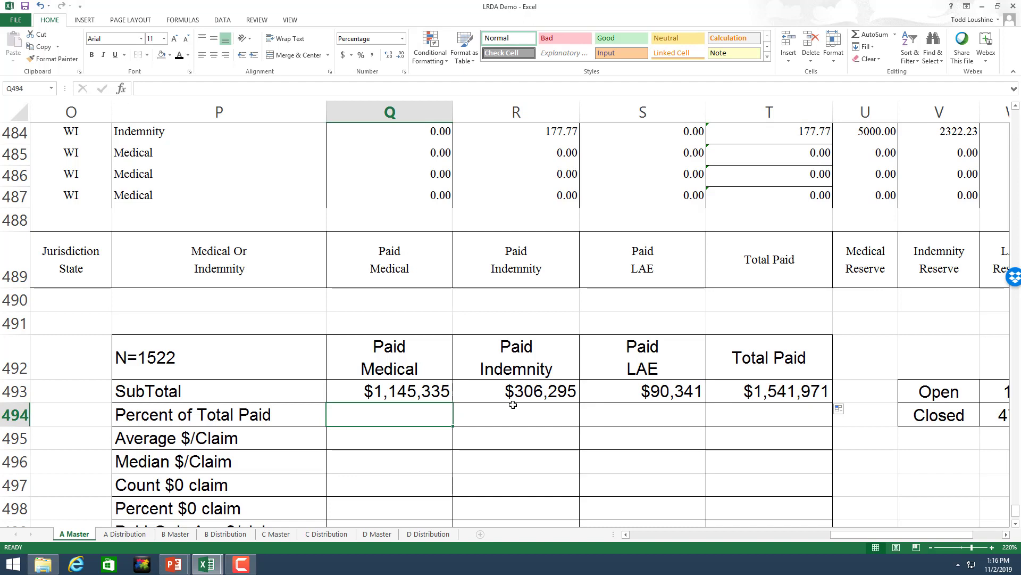
Step: Enter =Q493/1541971 in Q494 and fill across to T494 (74.28%, 19.86%, 5.86%, 100.00%)
text(=)
click(419, 396)
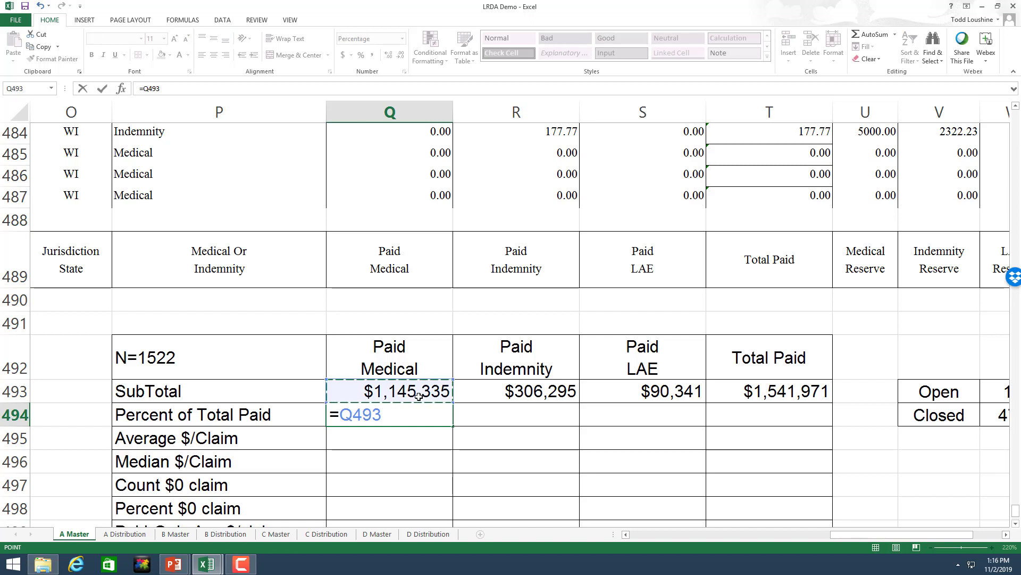
text(/1)
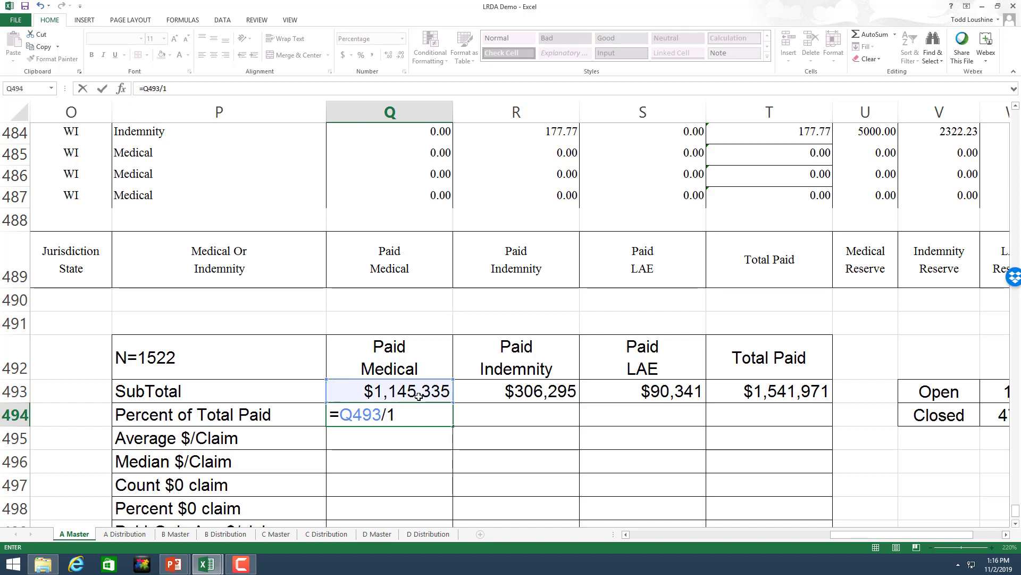
text(541971)
key(Return)
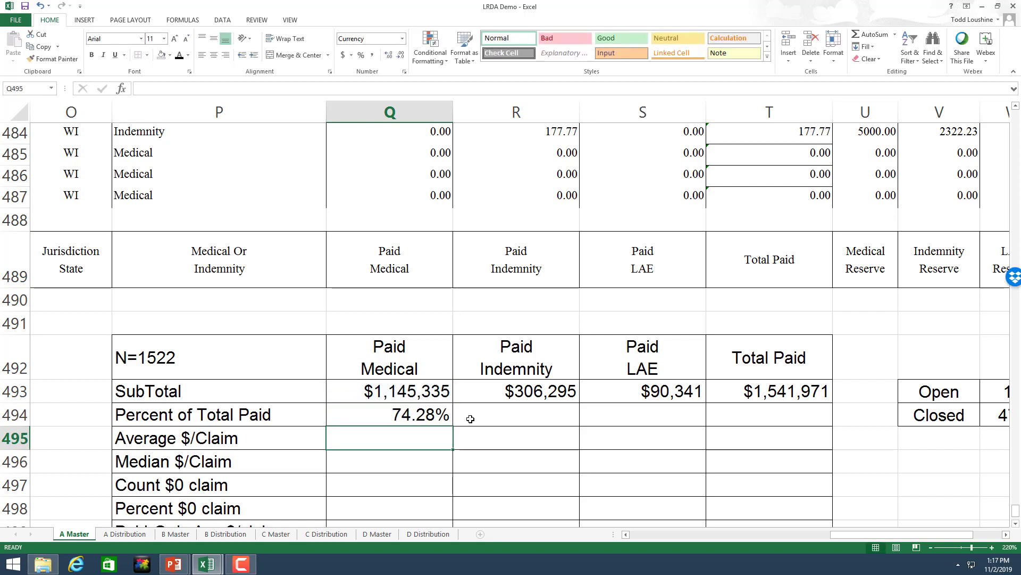
click(446, 418)
drag(453, 426, 775, 424)
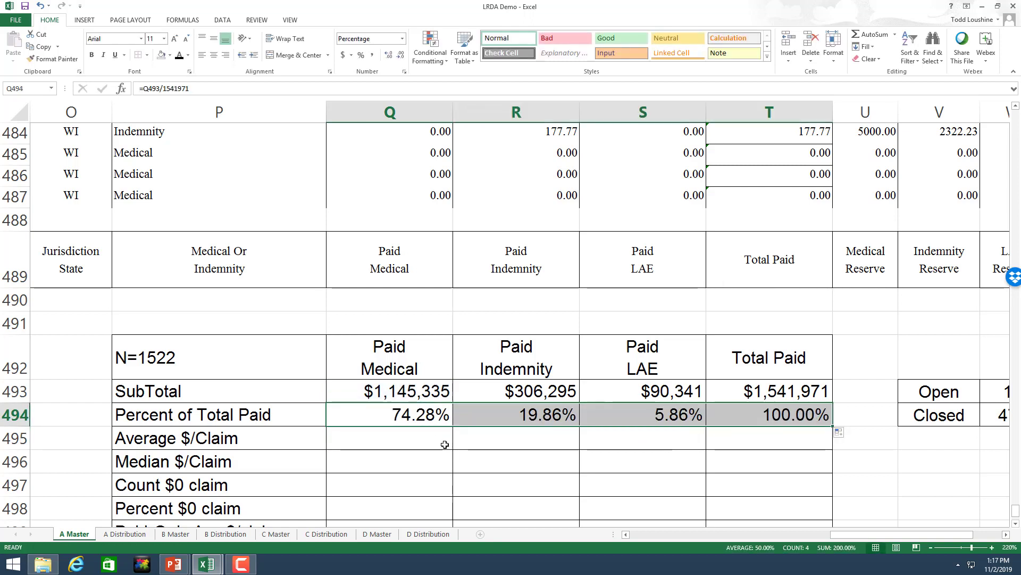
click(423, 439)
Step: Enter =AVERAGE(Q2:Q487) in Q495 and fill across: $2,357, $630, $186, $3,173
text(=)
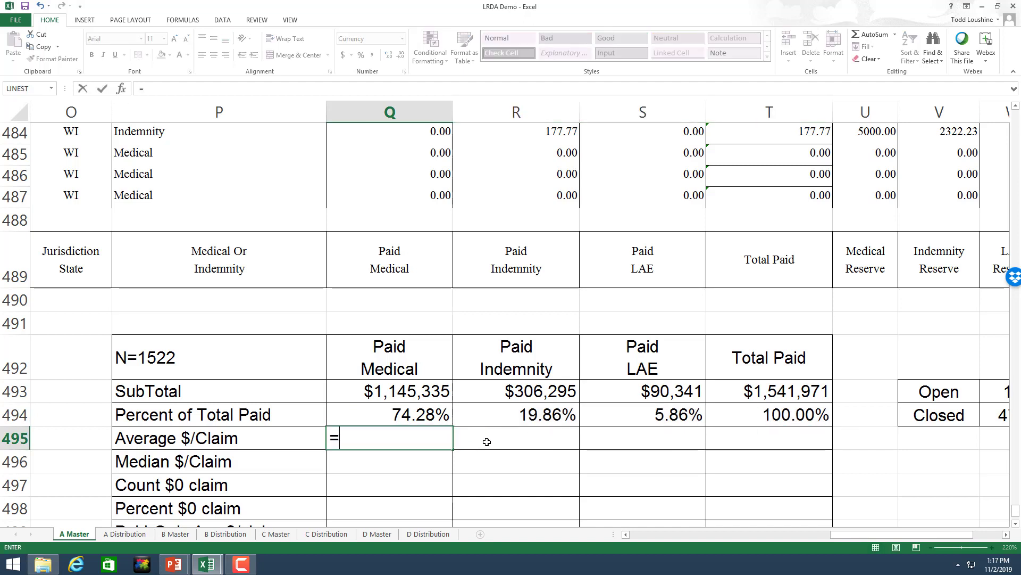
text(average()
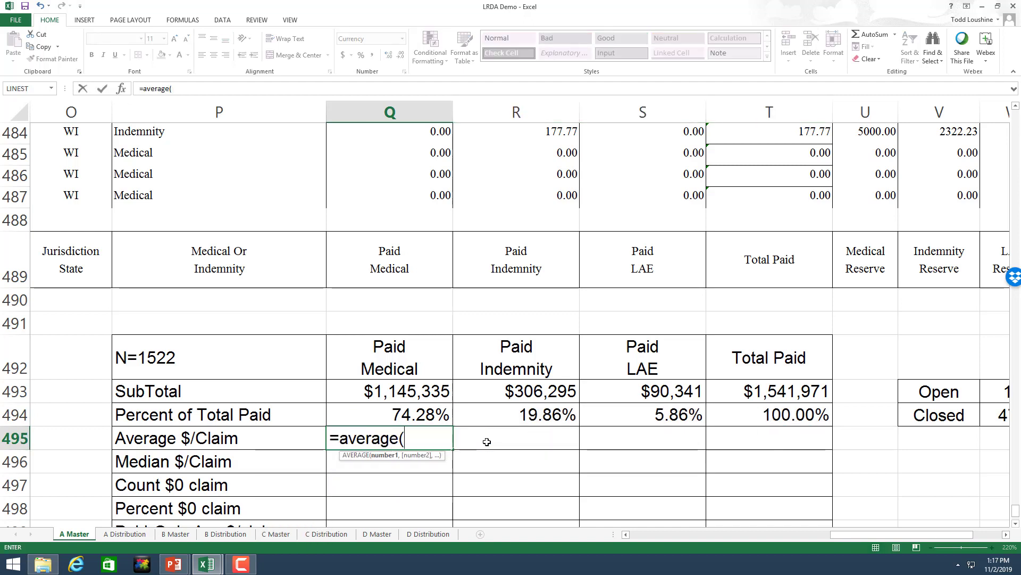
text(q2:q)
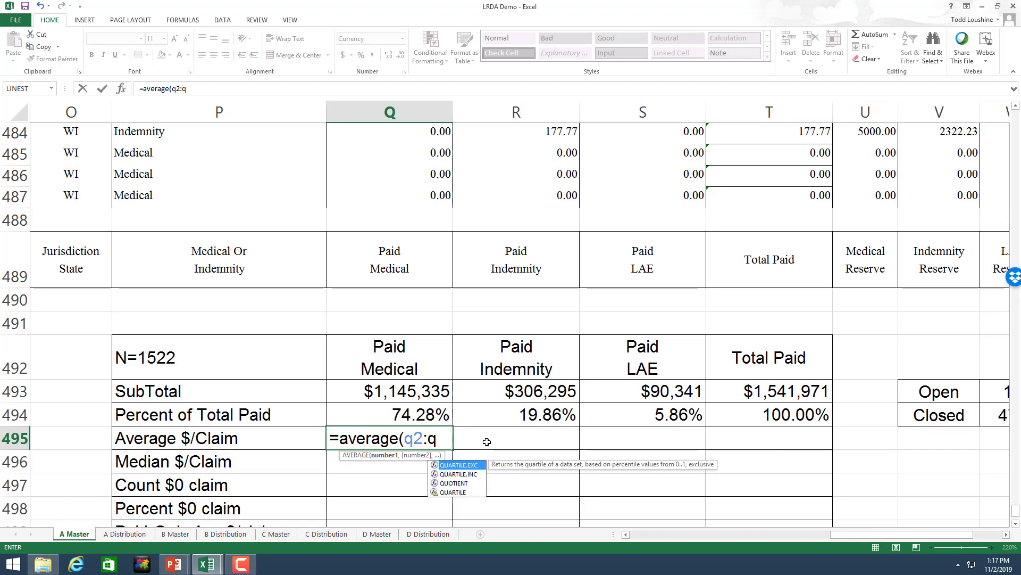
text(487)
key(Return)
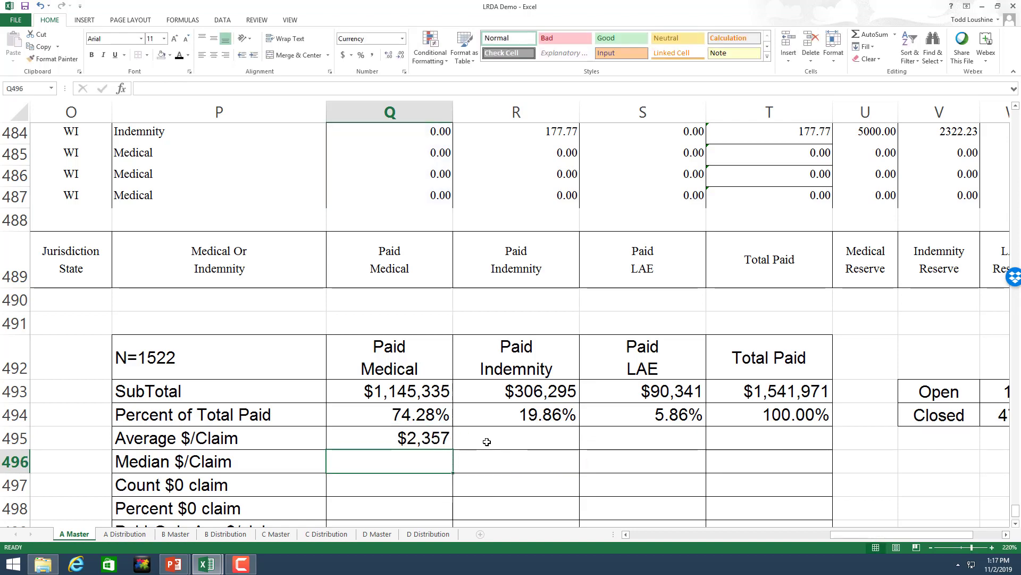
click(448, 436)
drag(448, 436, 745, 394)
click(416, 452)
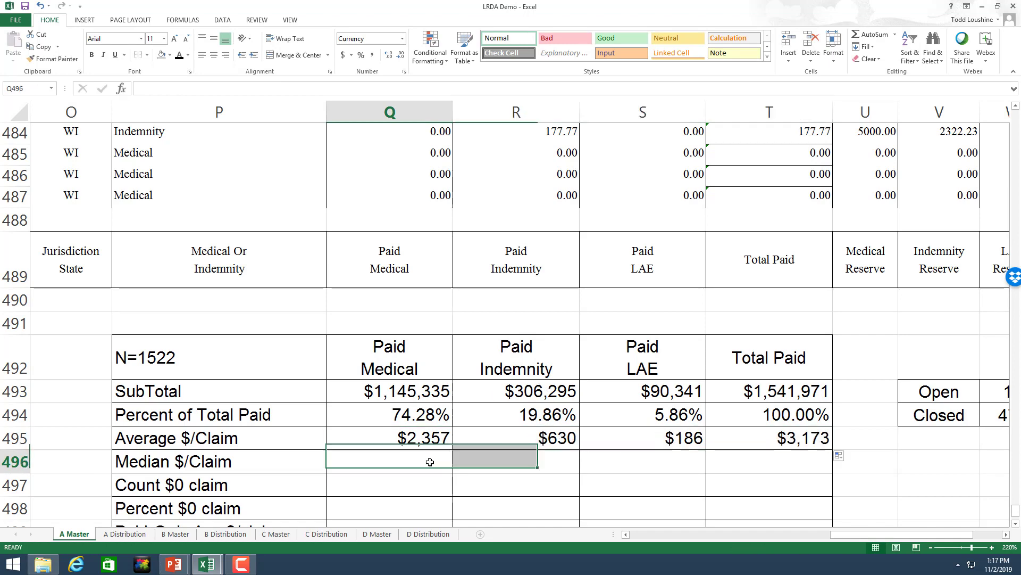
Step: Enter =MEDIAN(Q2:Q487) in Q496 and fill across: $644, $0, $9, $712
text(=median()
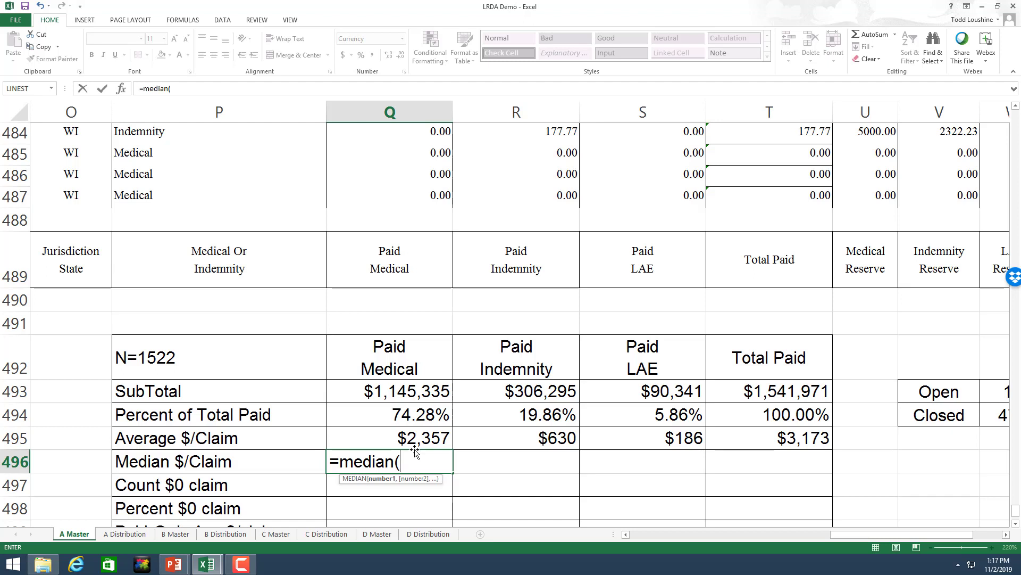
text(q2:q)
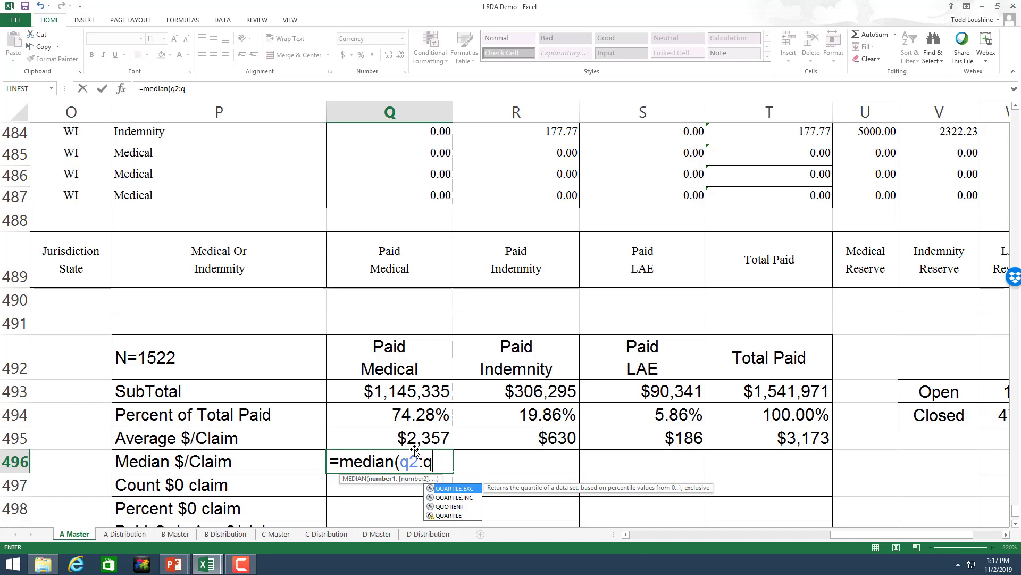
text(4)
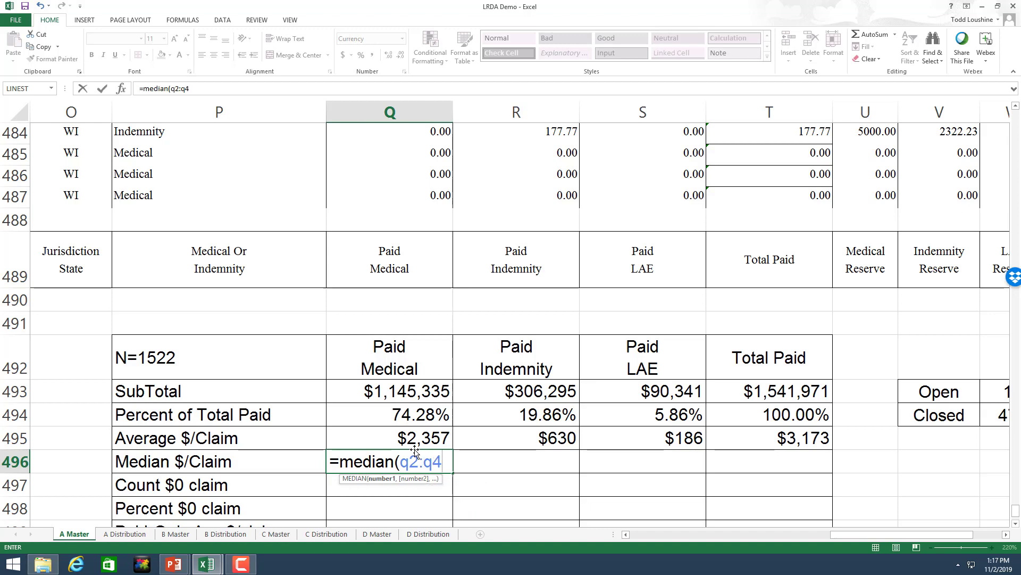
text(8)
key(Return)
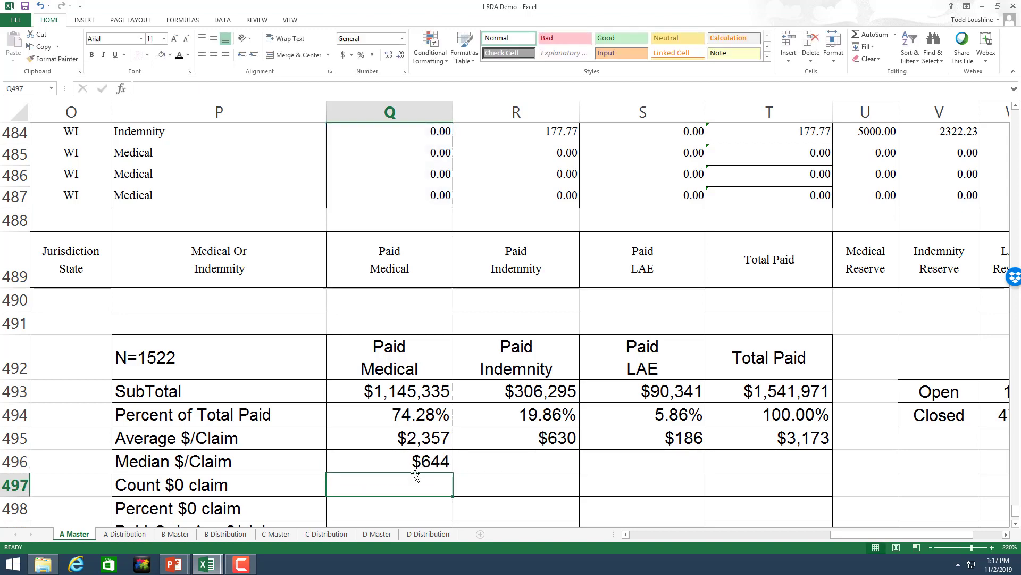
click(425, 462)
drag(452, 472, 766, 472)
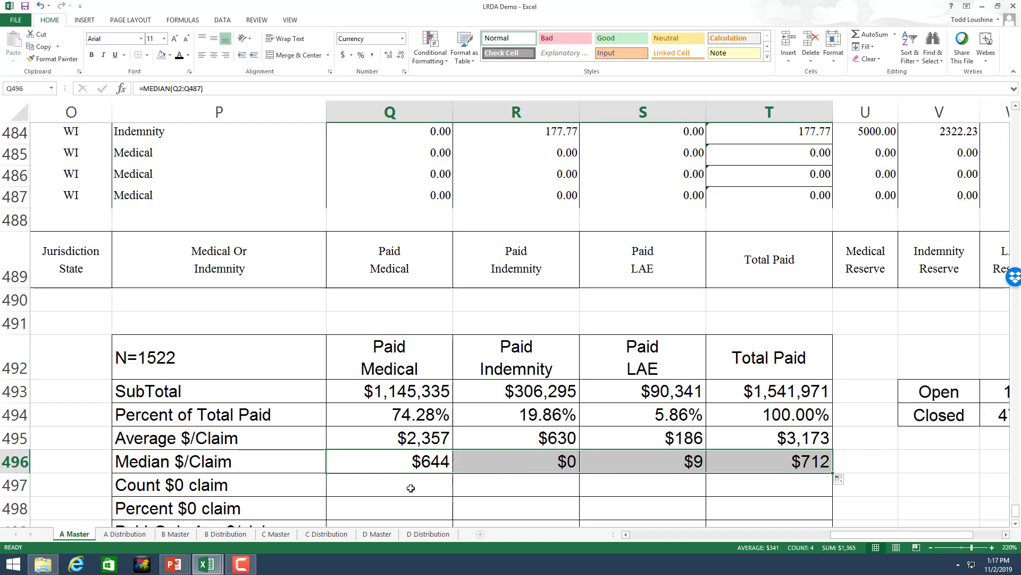
click(431, 483)
Step: Enter =COUNTIF(Q2:Q487,0) in Q497 and fill across: 73, 437, 181, 47
text(=)
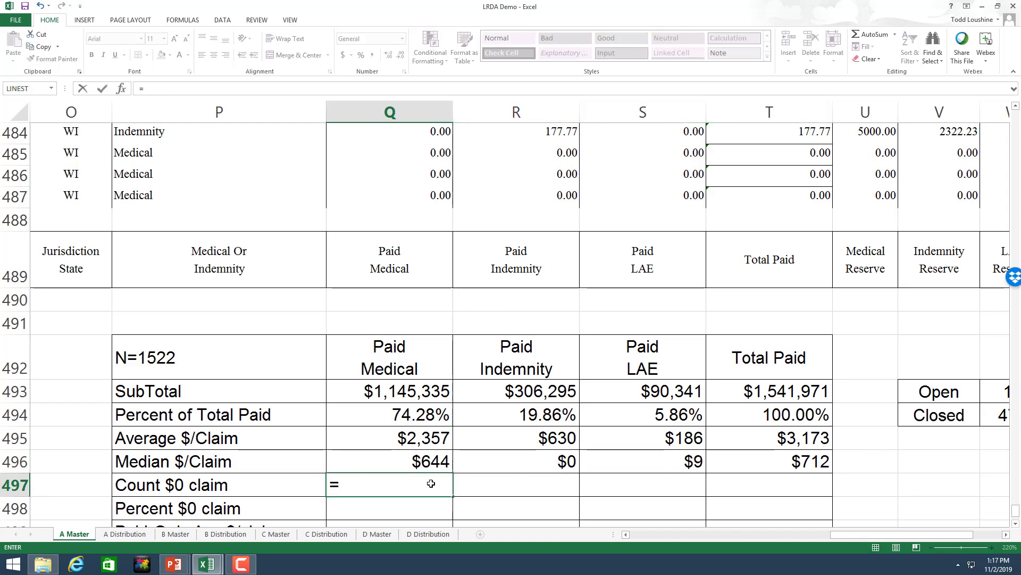
text(co)
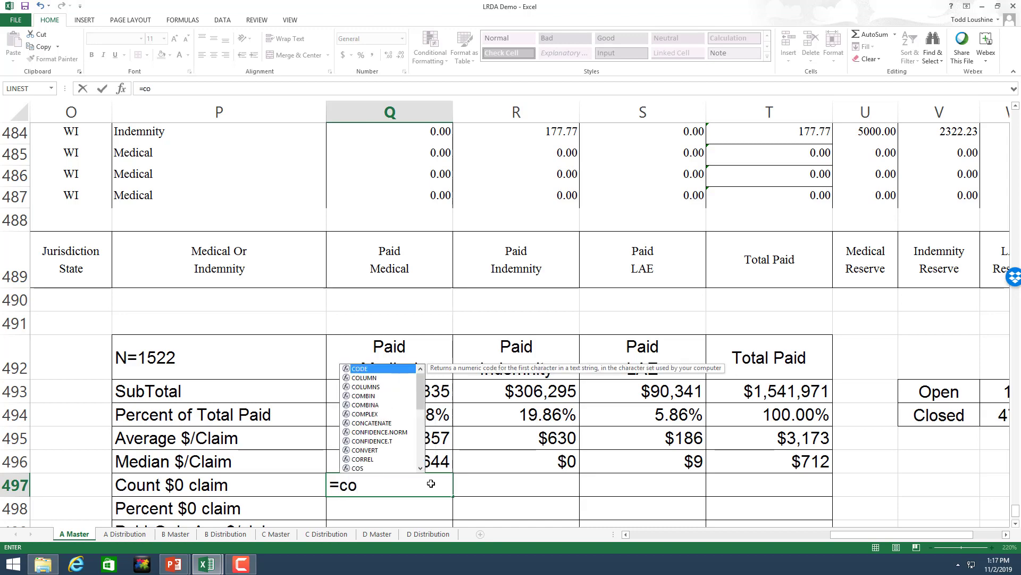
text(untif()
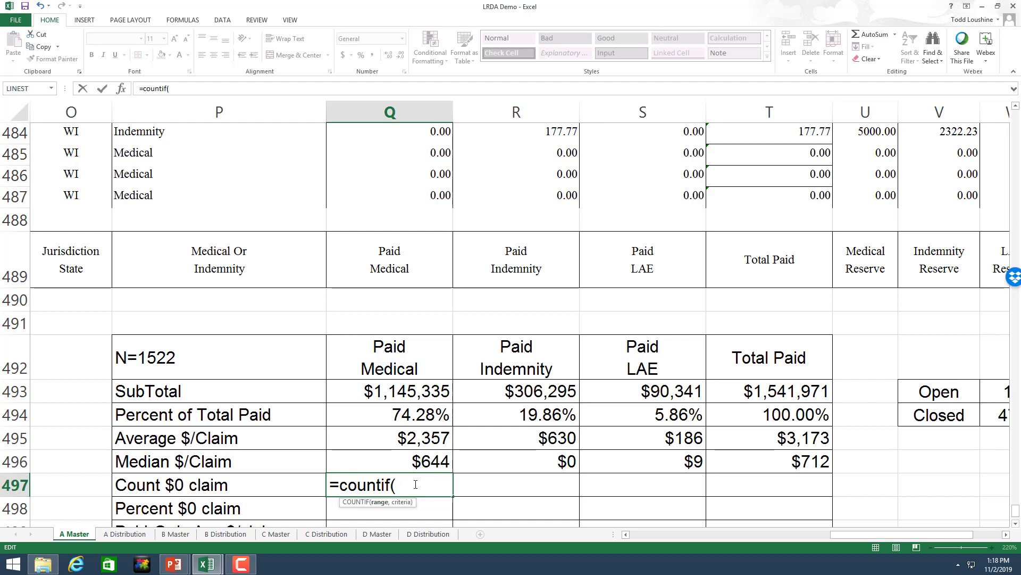
text(q2:q)
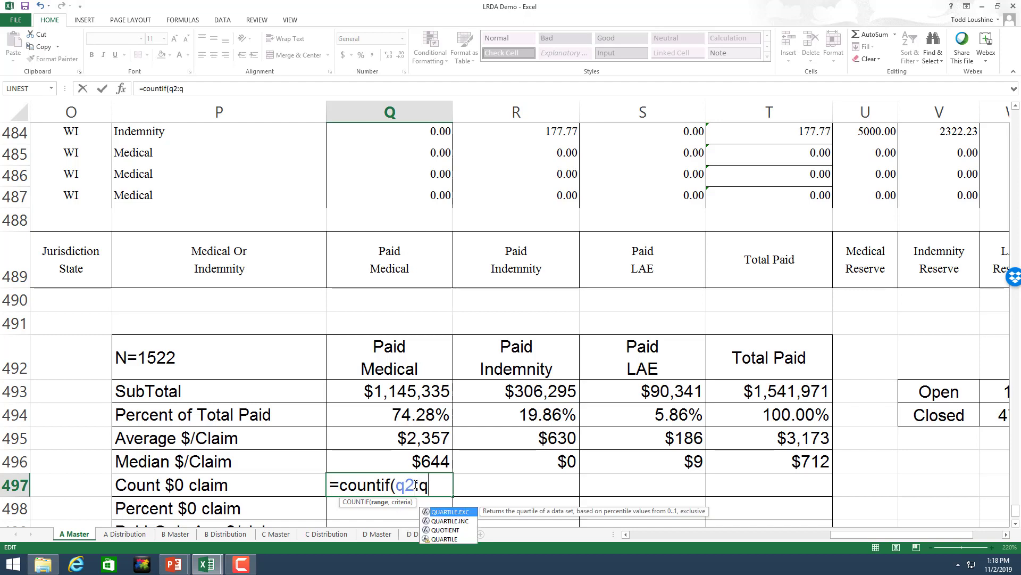
text(487)
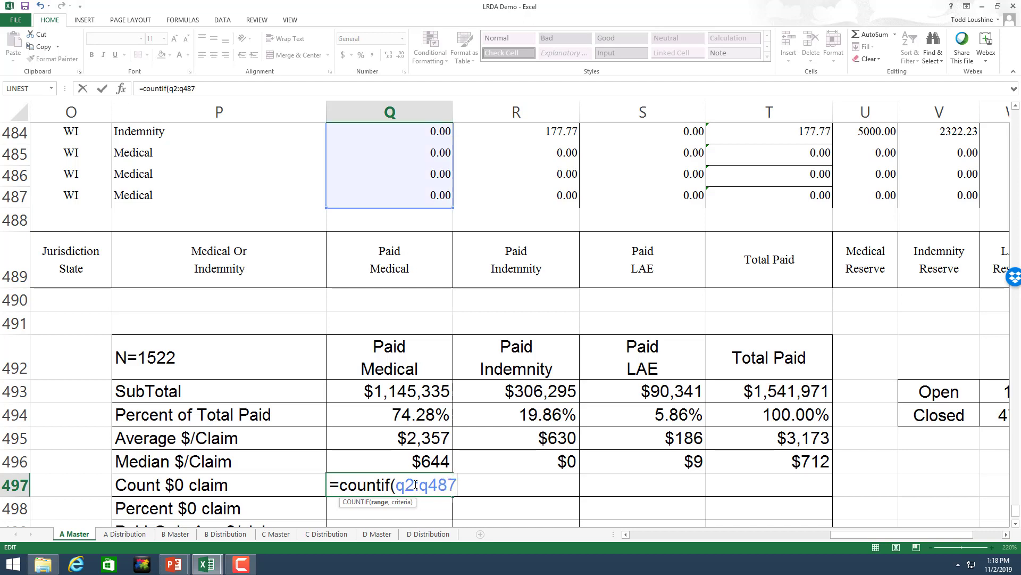
text(,0)
key(Return)
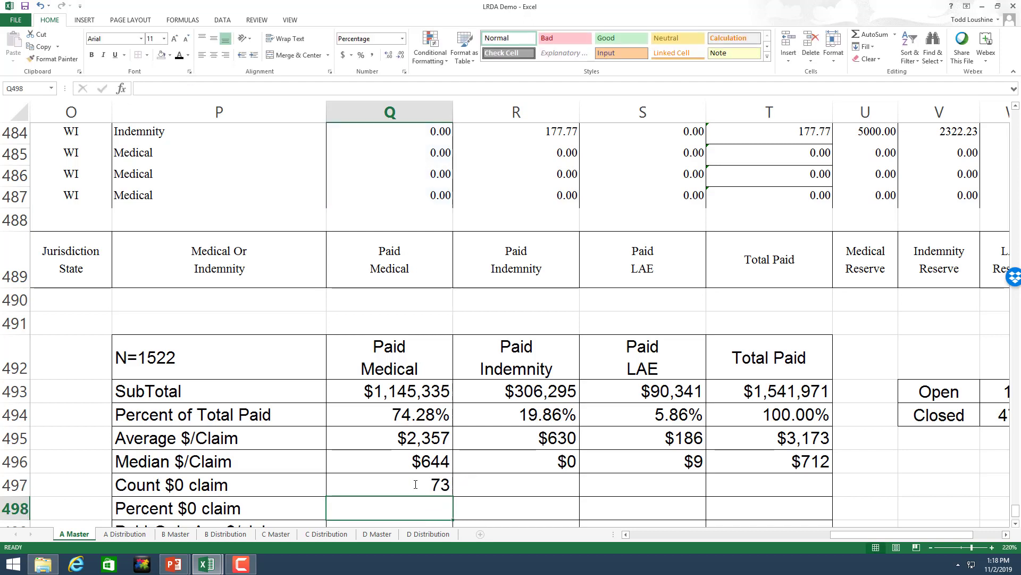
click(415, 484)
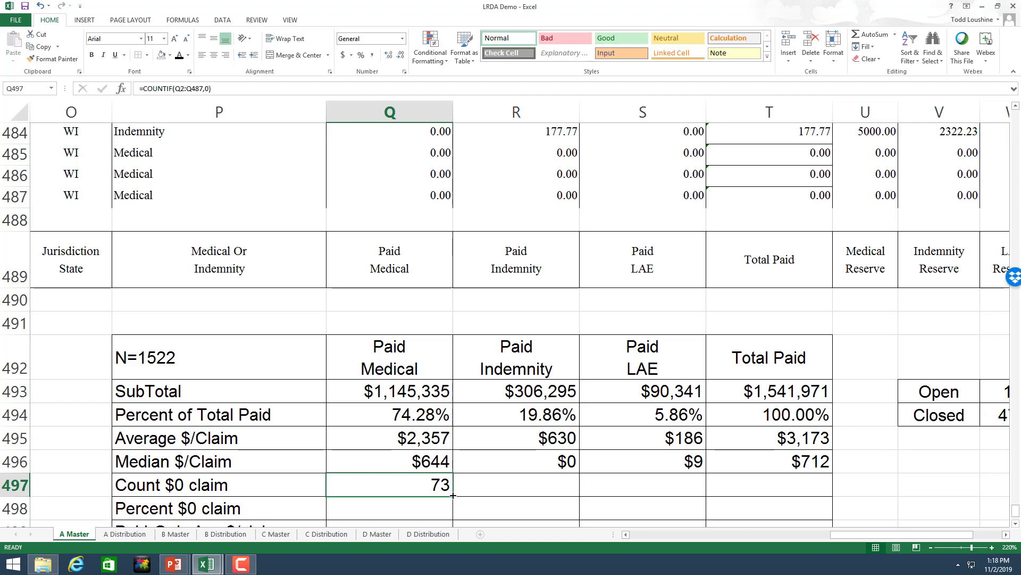
drag(453, 497, 725, 485)
scroll(611, 428, down, 1)
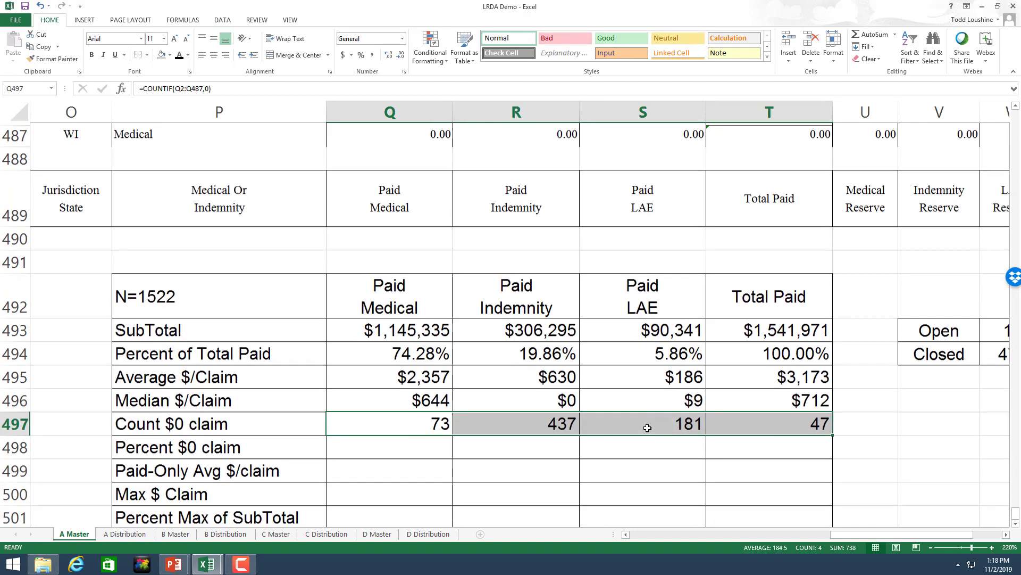
click(417, 440)
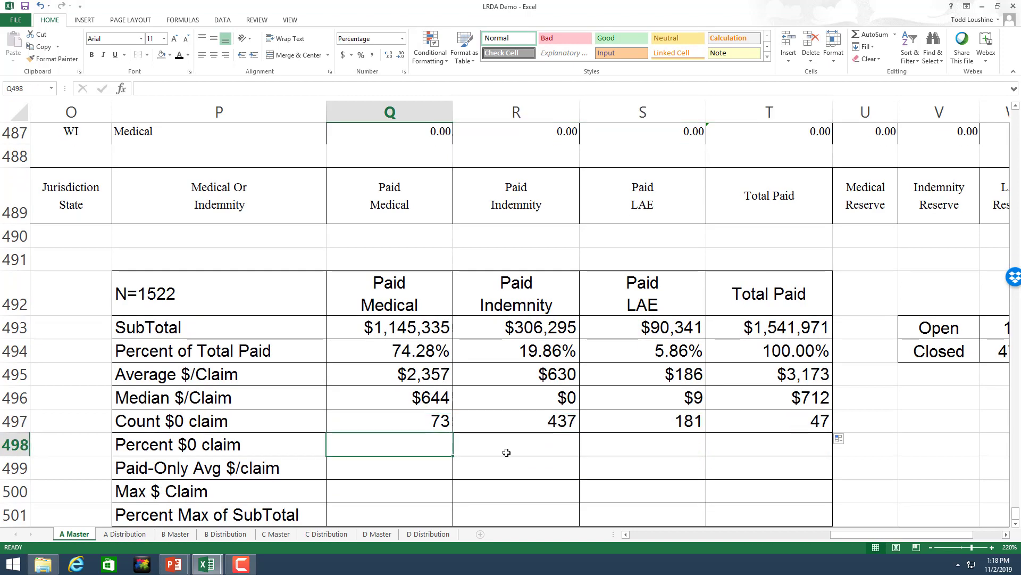
Step: Enter the Paid Medical $0 count divided by 486, then fill across: 15.02%, 89.92%, 37.24%, 9.67%
text(=)
click(442, 421)
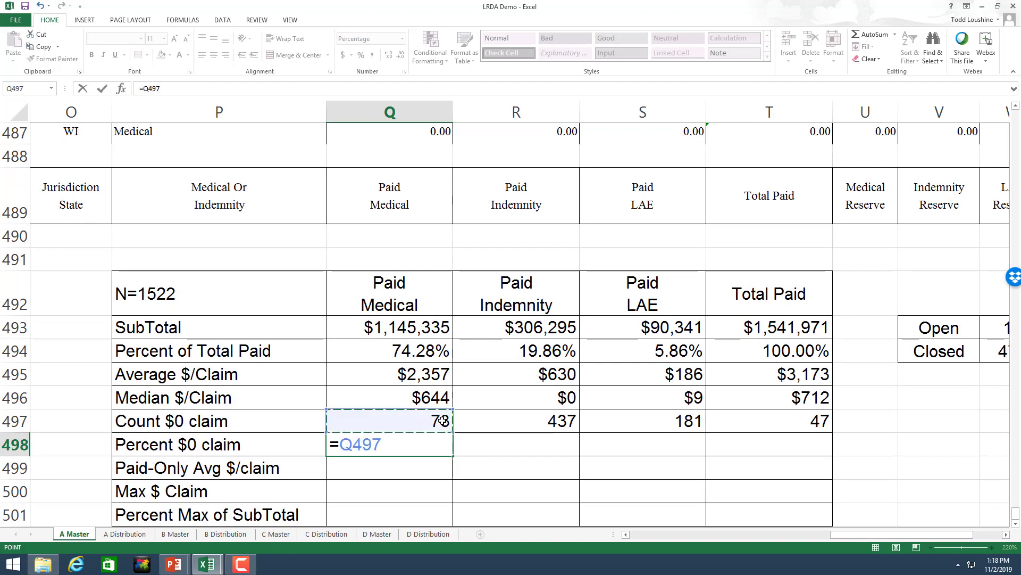
text(/)
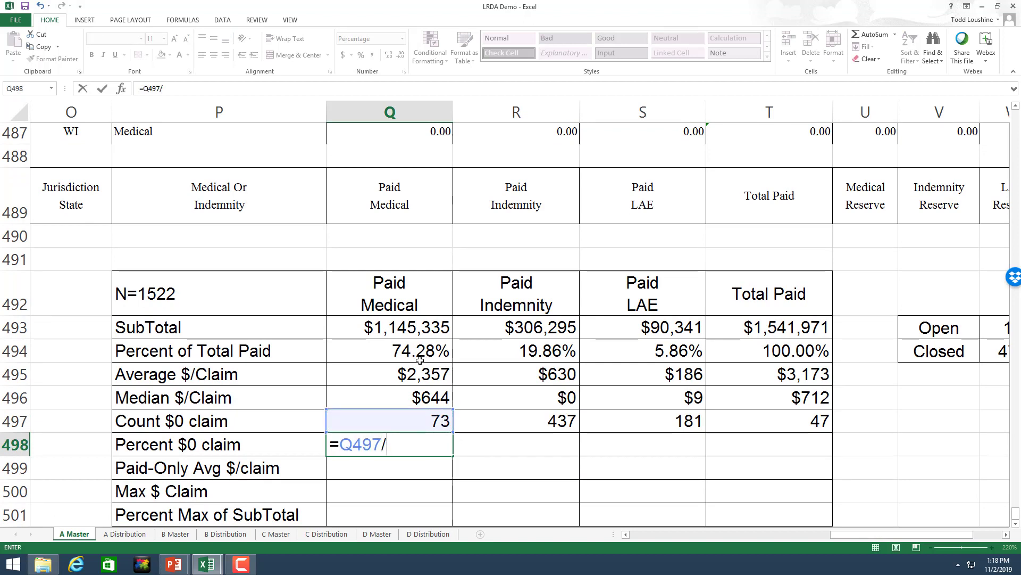
text(4)
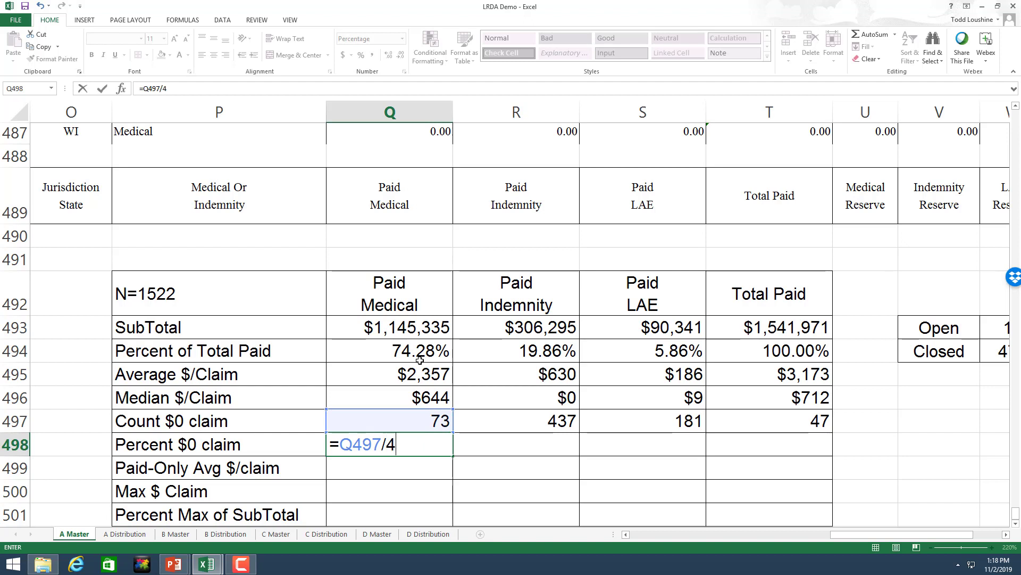
text(86)
key(Return)
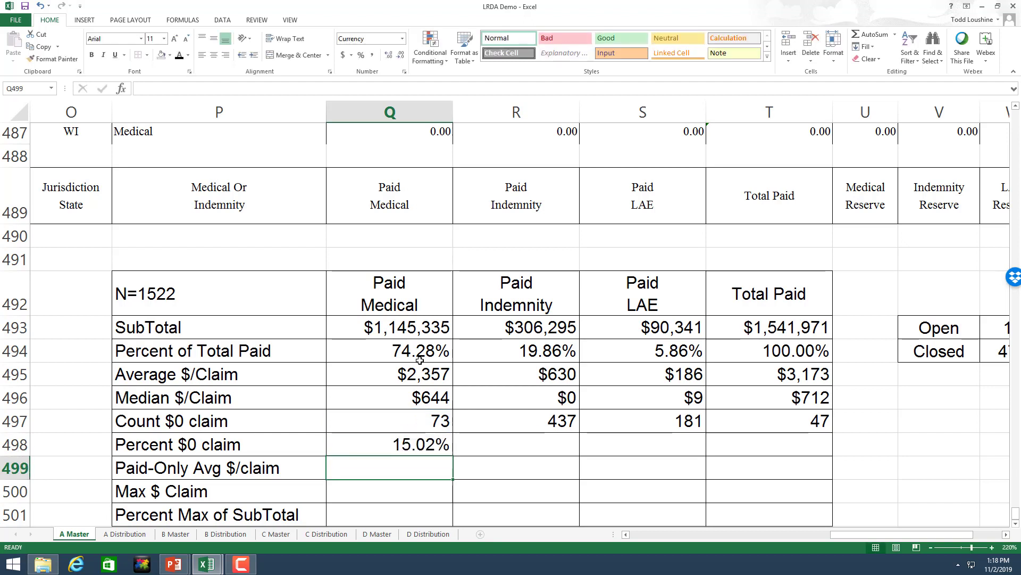
click(387, 445)
drag(452, 456, 803, 457)
click(202, 293)
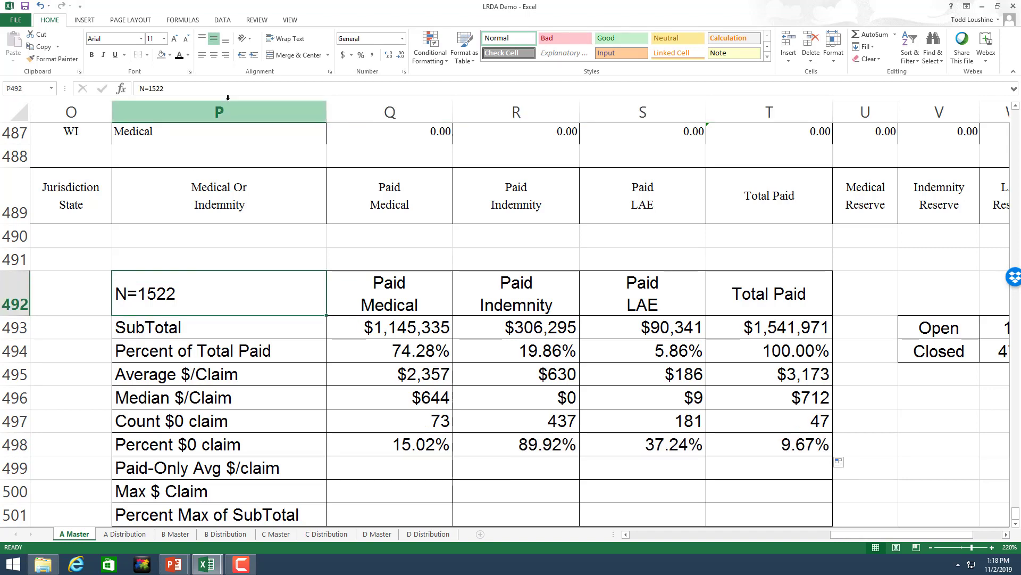
Step: Edit the P492 heading text so it reads N=486 instead of N=1522
click(201, 90)
key(BackSpace)
key(BackSpace)
key(BackSpace)
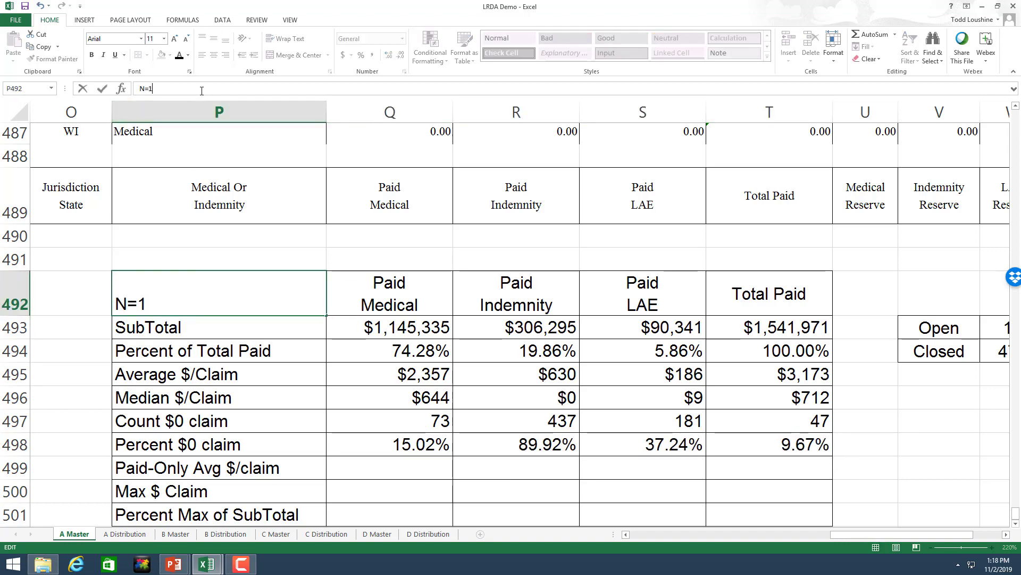
text(486)
key(Return)
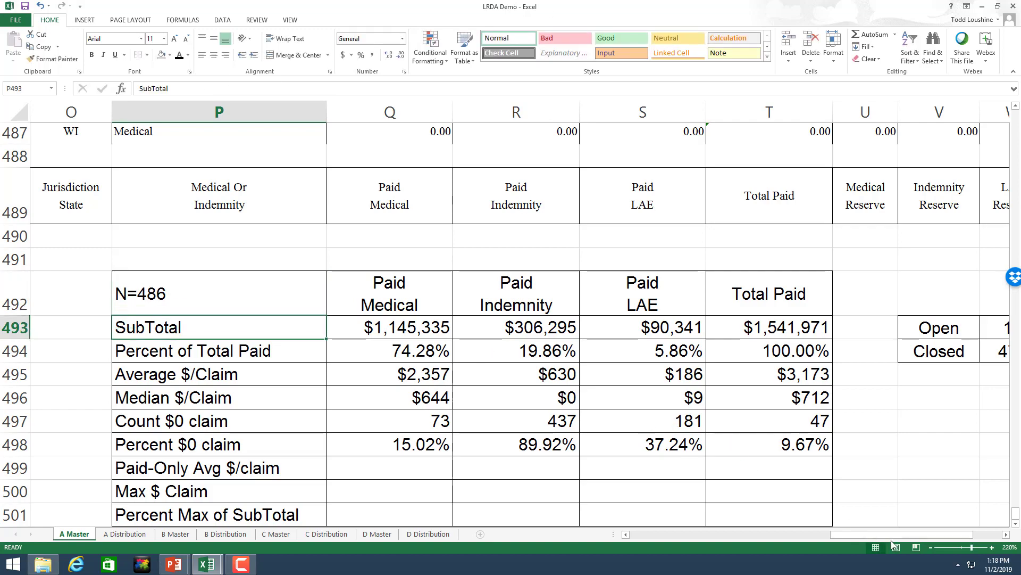
drag(891, 536, 869, 534)
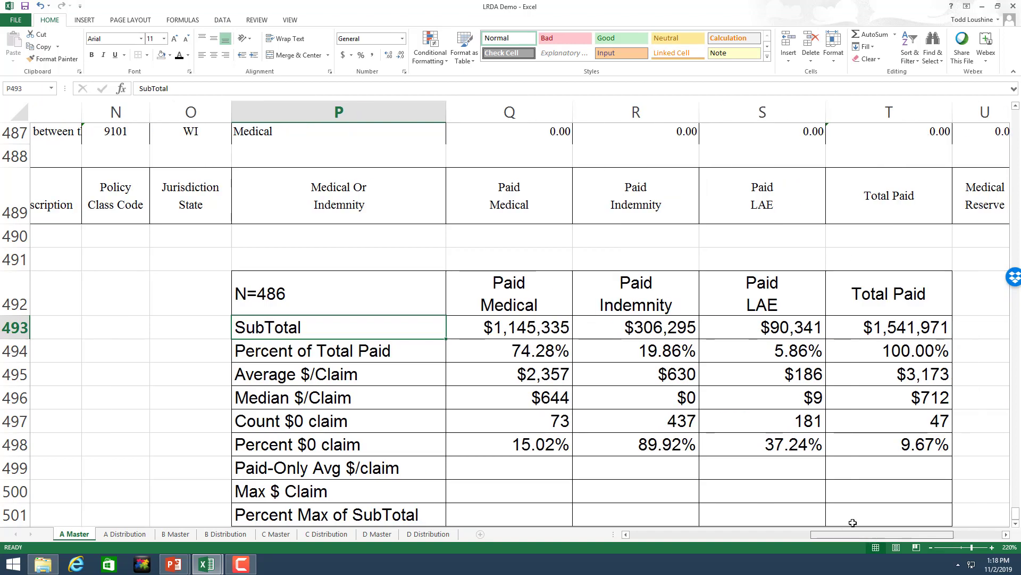
Step: Enter =Q493/(486-Q497) in Q499 and fill to T499: $2,773, $6,251, $296, $3,512
scroll(522, 383, down, 1)
click(491, 367)
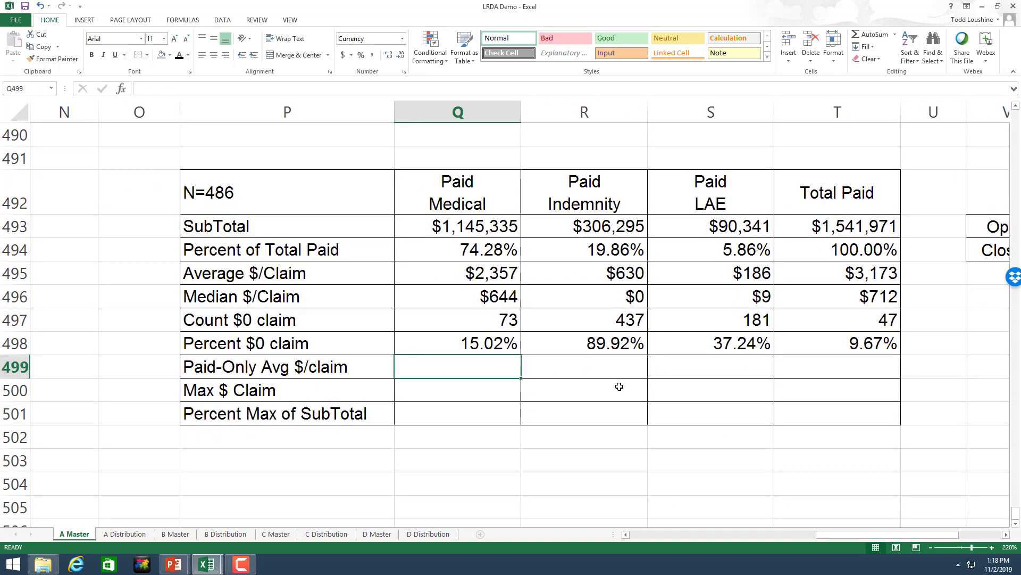
text(=)
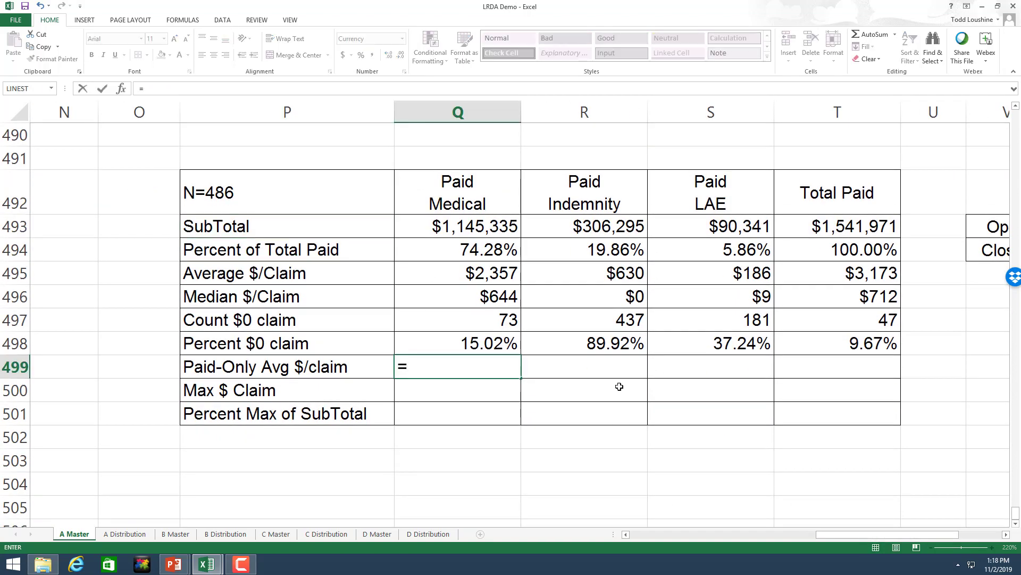
click(495, 220)
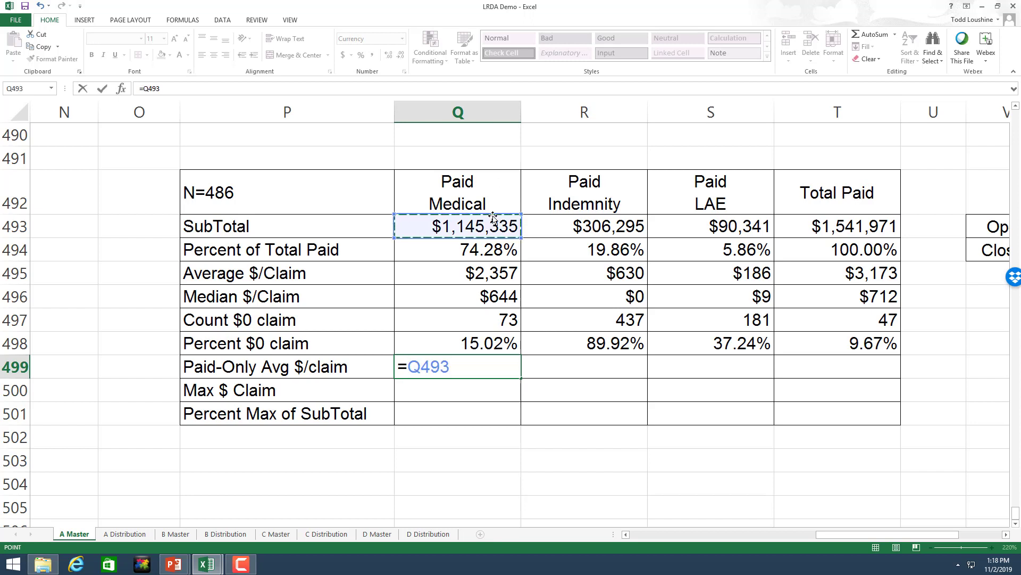
text(/(4)
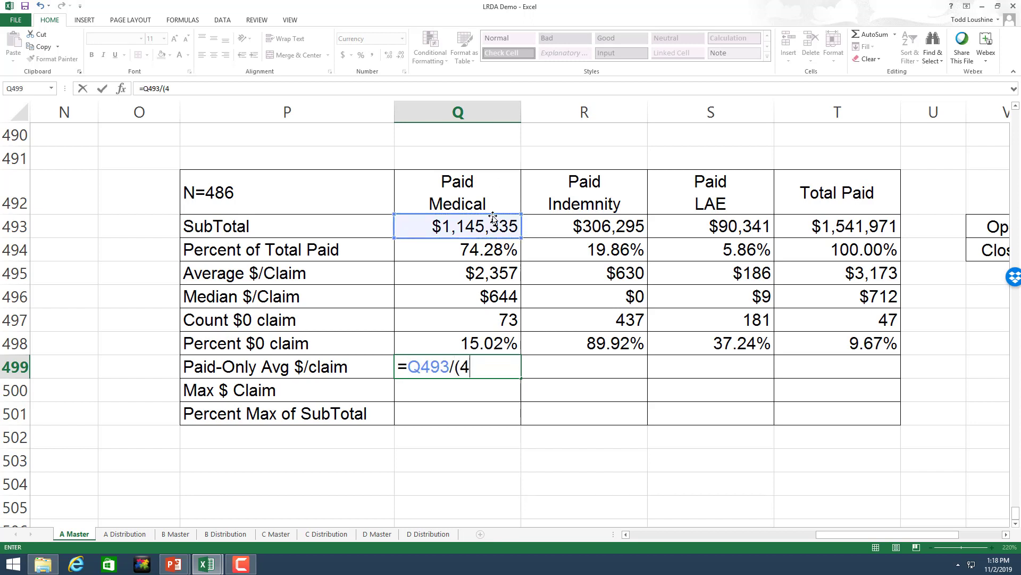
text(86-)
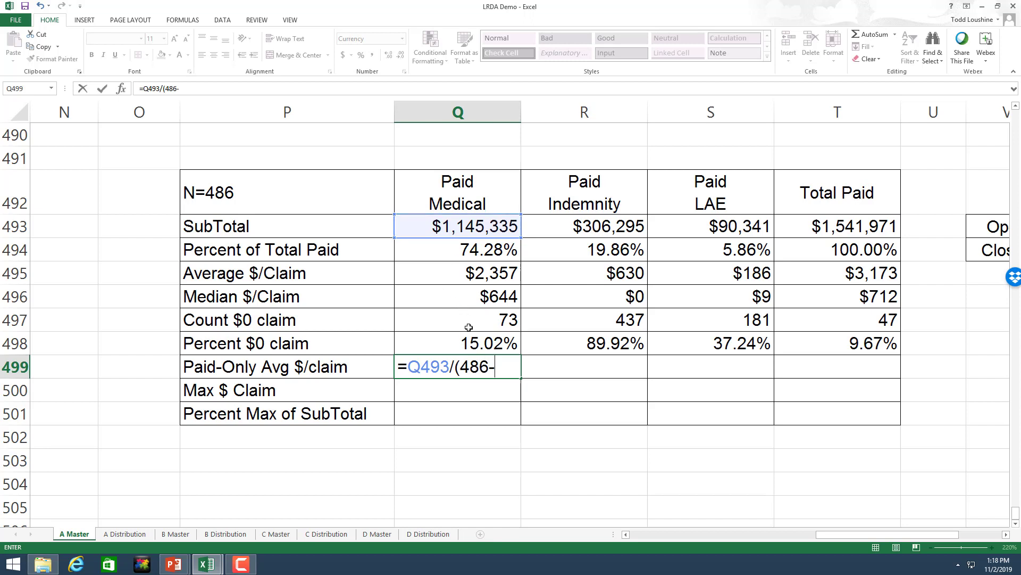
click(449, 311)
text())
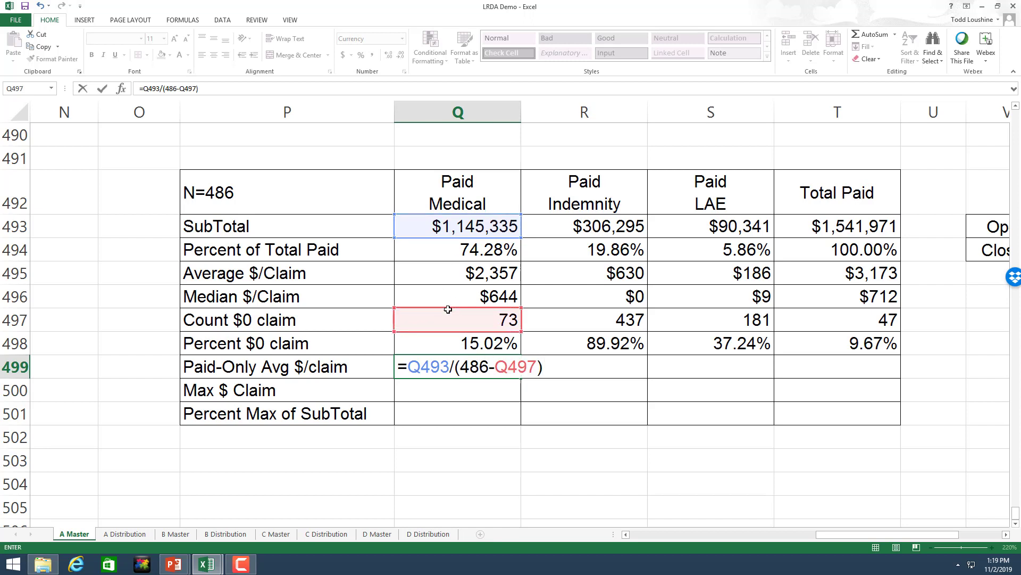
key(Return)
click(515, 362)
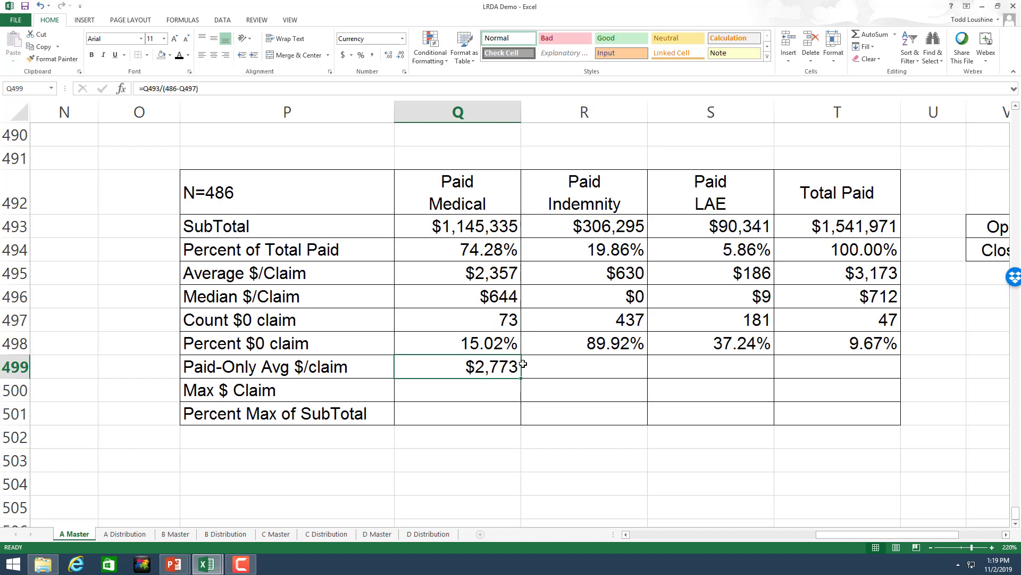
drag(521, 382, 861, 381)
Step: Enter =MAX(Q2:Q487) in Q500 and fill to T500: $91,309, $80,047, $12,256, $128,037
click(446, 385)
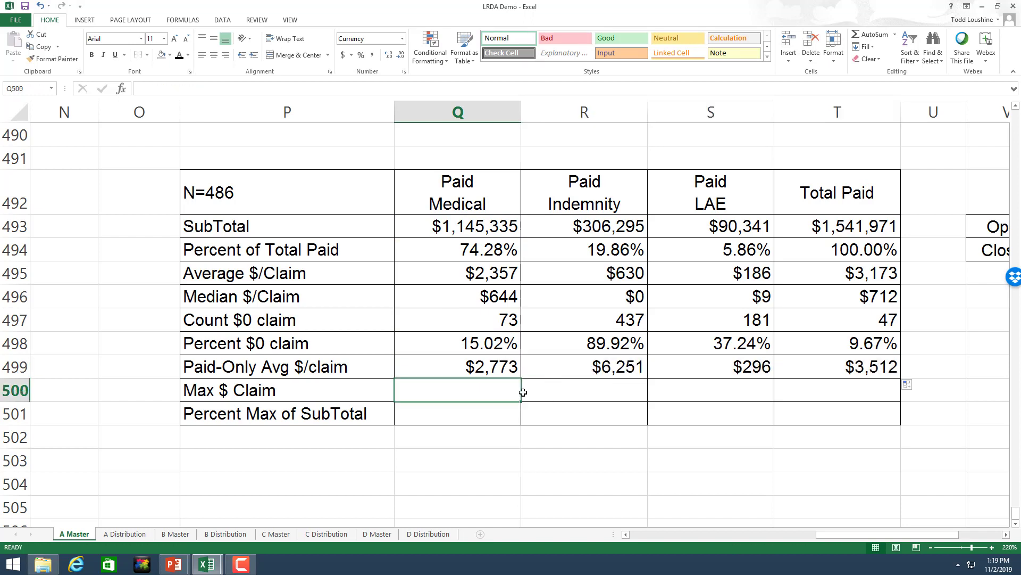
text(=)
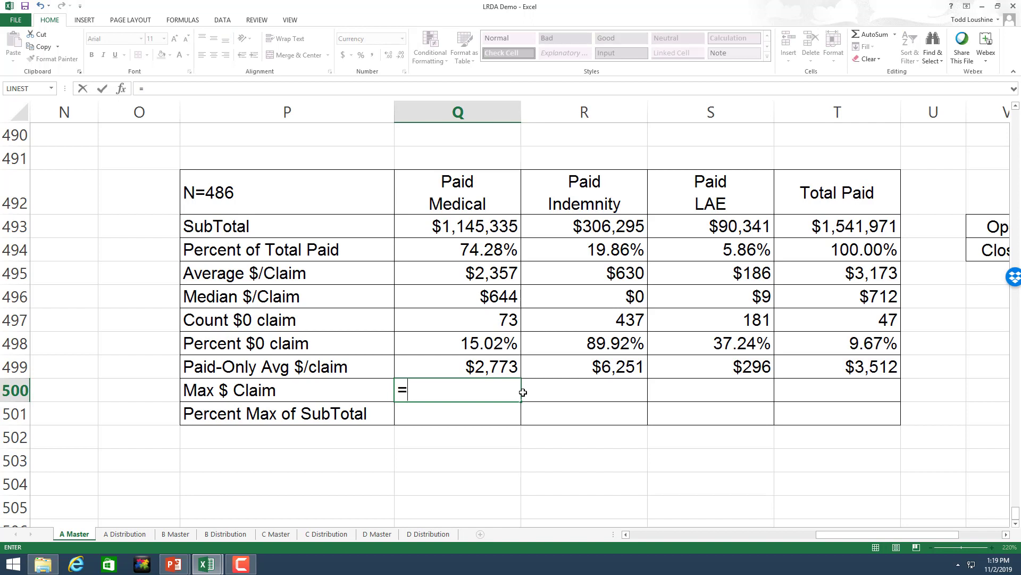
text(max(q2)
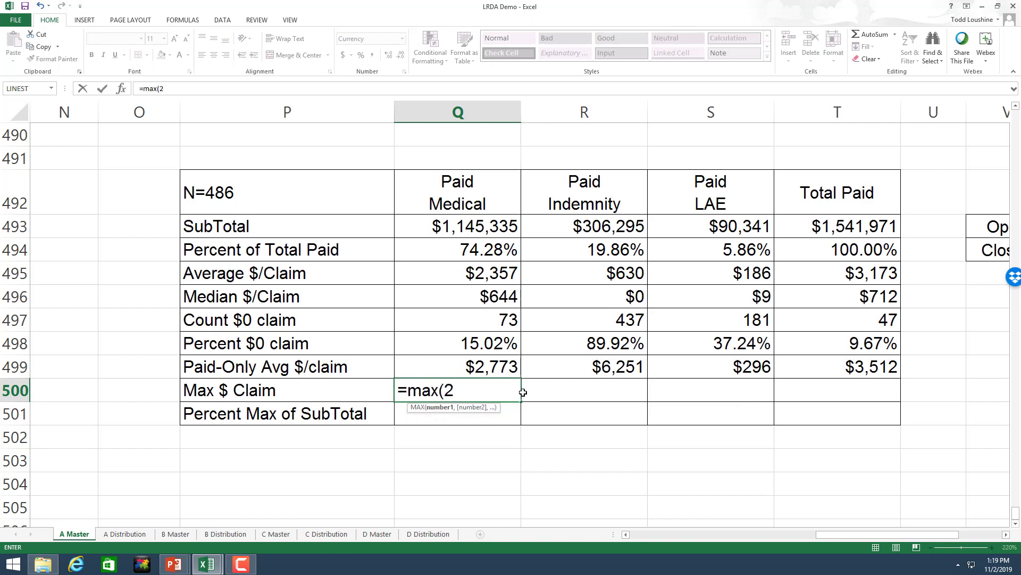
key(BackSpace)
text(q2:q)
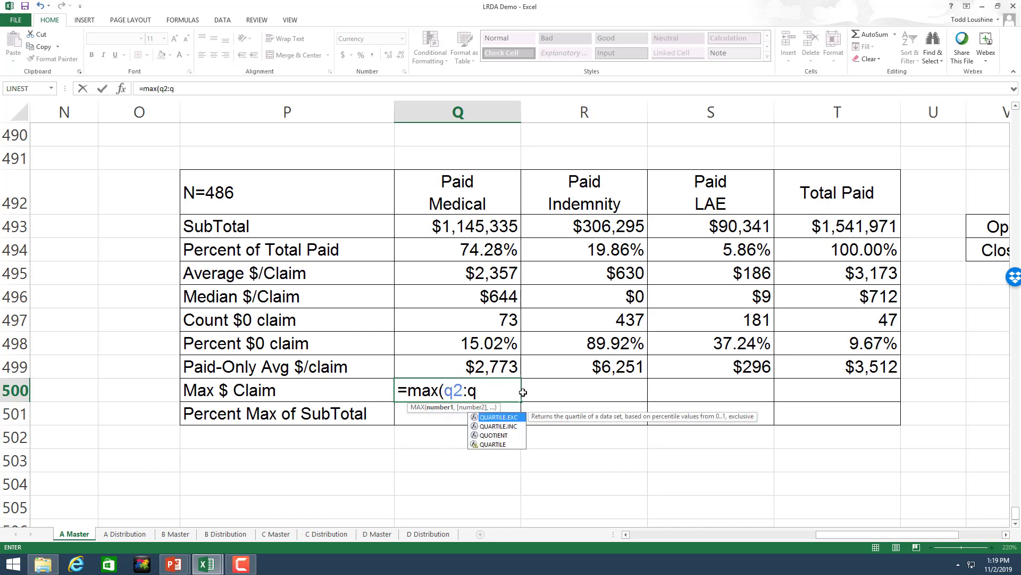
text(487)
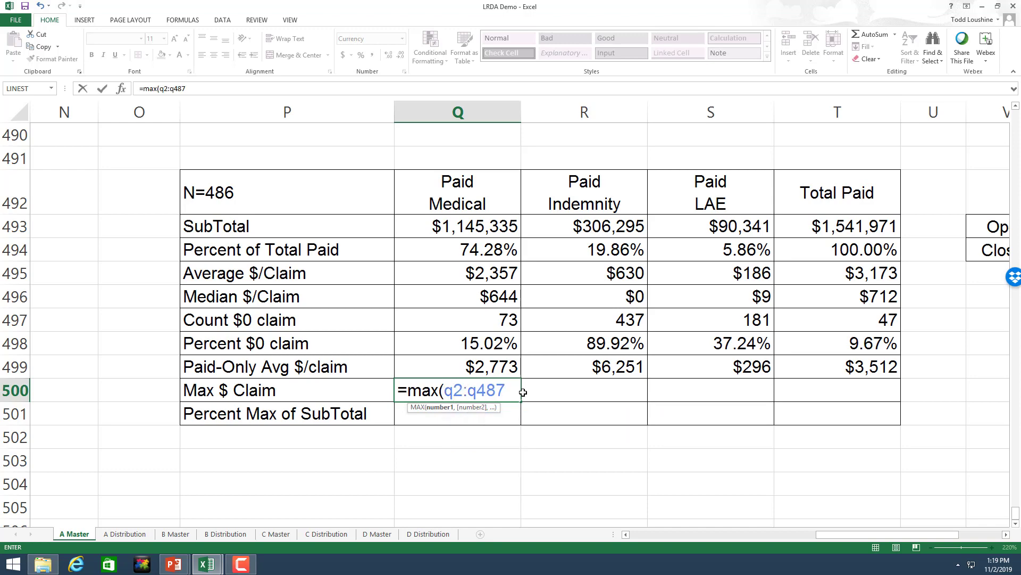
key(Return)
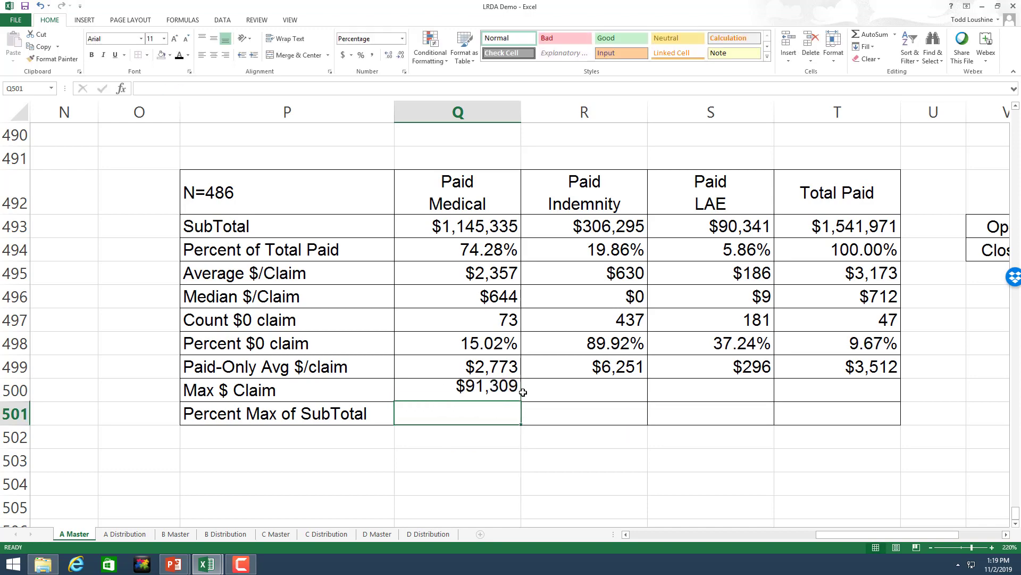
click(494, 393)
drag(521, 401, 809, 401)
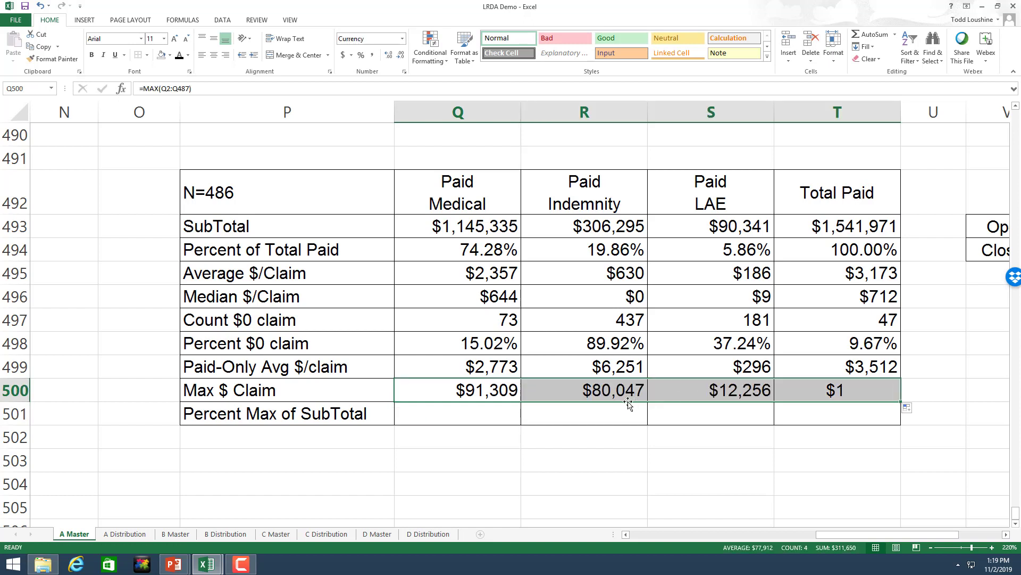
click(468, 413)
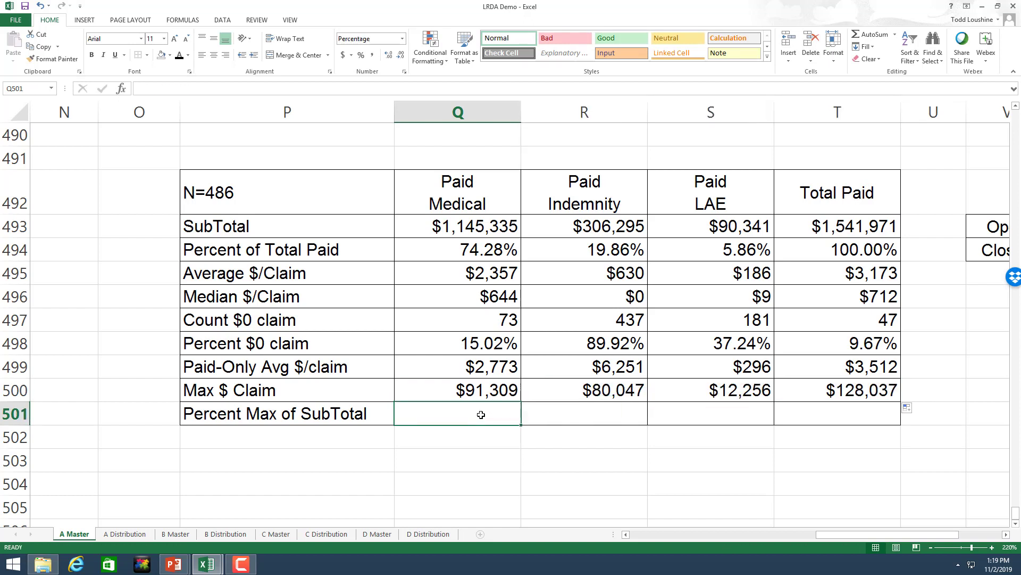
Step: Enter =Q500/Q493 in Q501 and fill to T501: 7.97%, 26.13%, 13.57%, 8.30%
text(=)
key(Up)
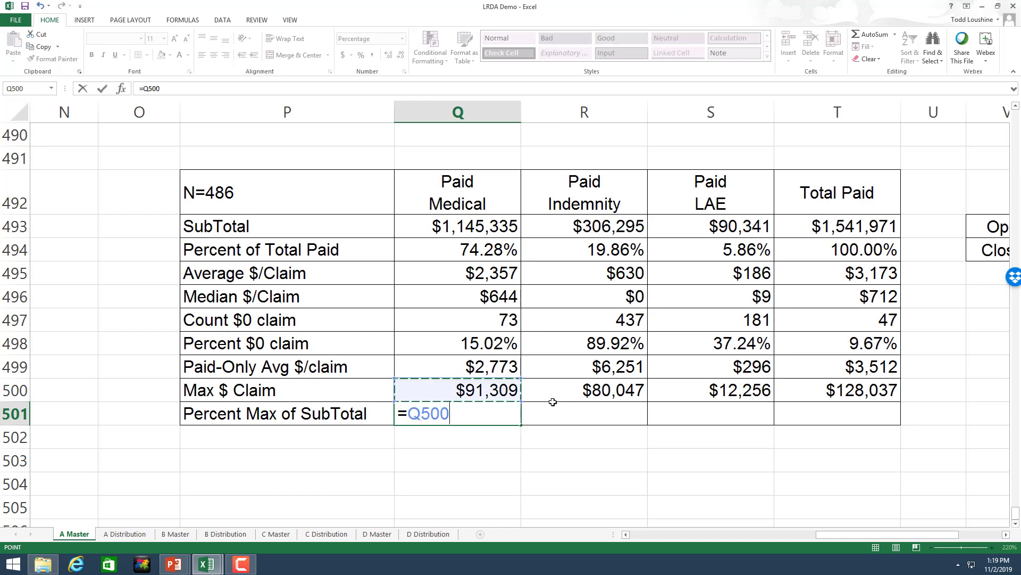
text(/)
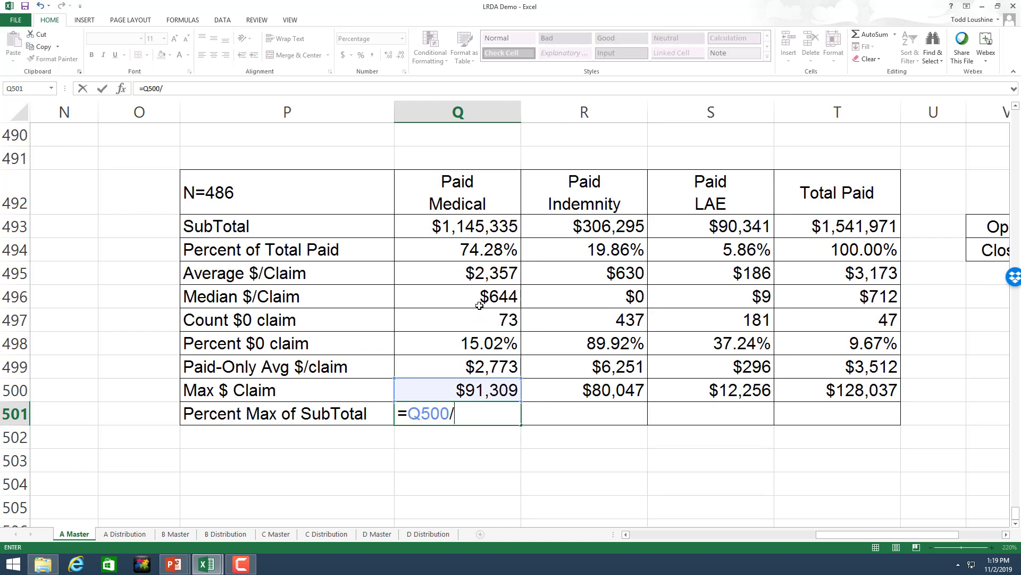
click(487, 228)
key(Return)
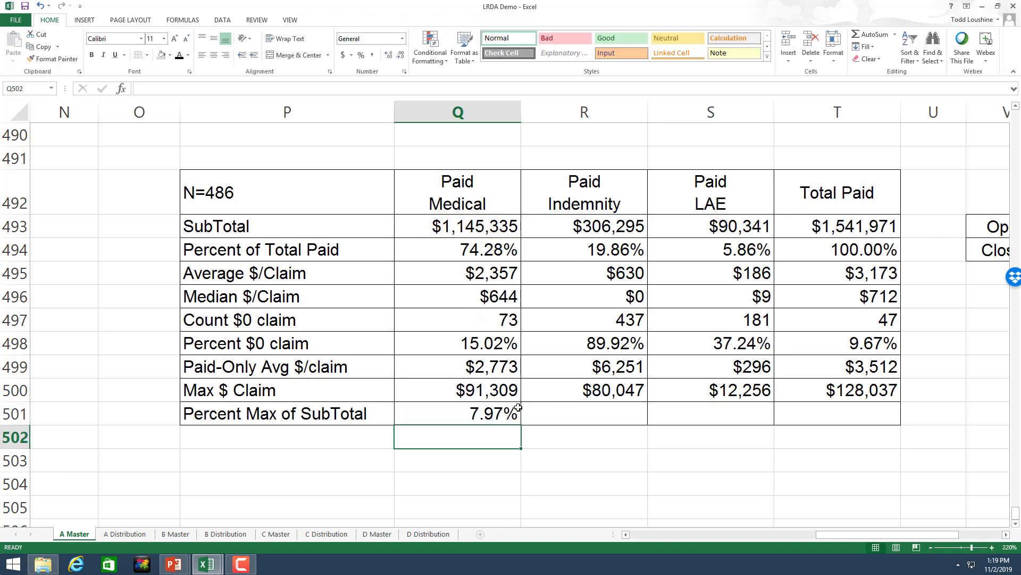
click(502, 415)
drag(521, 426, 793, 420)
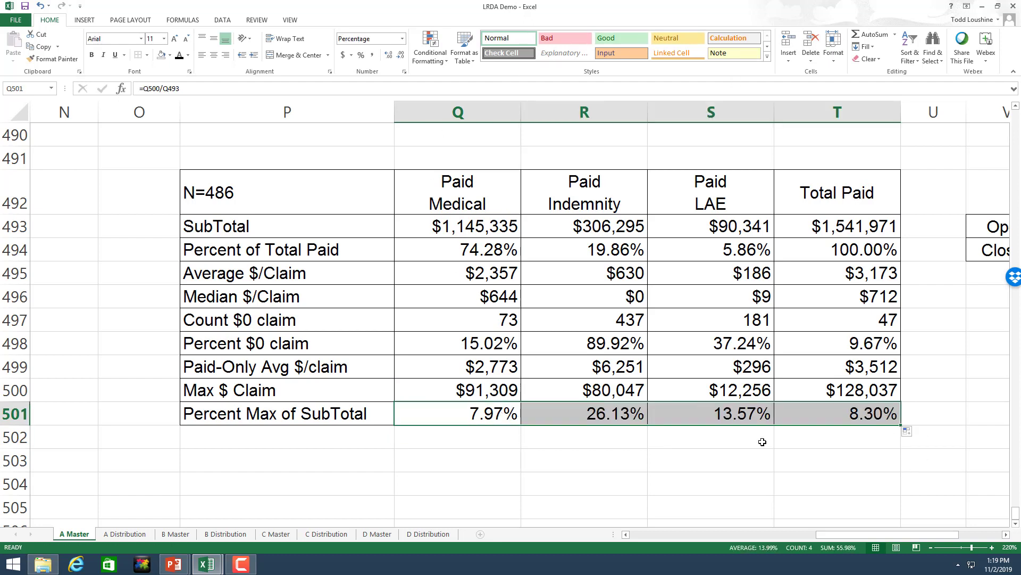
click(769, 479)
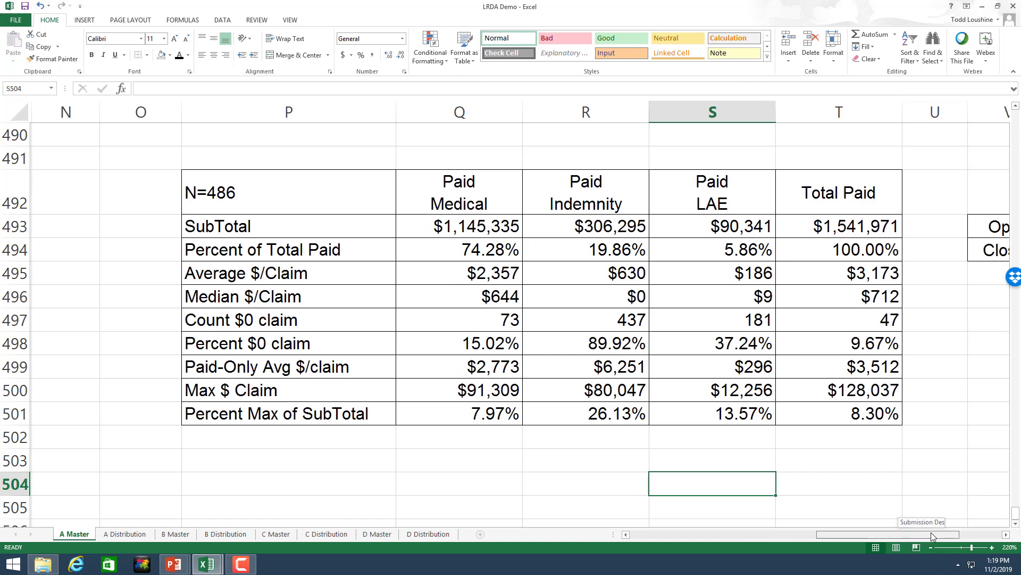
scroll(931, 532, right, 6)
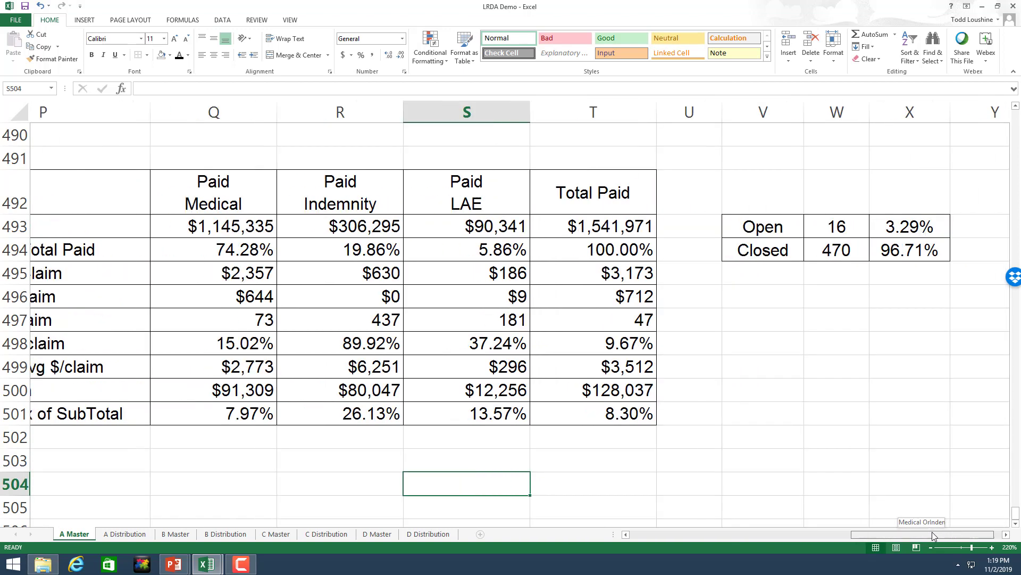
mouse_move(932, 531)
mouse_down()
mouse_move(807, 533)
mouse_move(693, 520)
mouse_move(943, 529)
mouse_up()
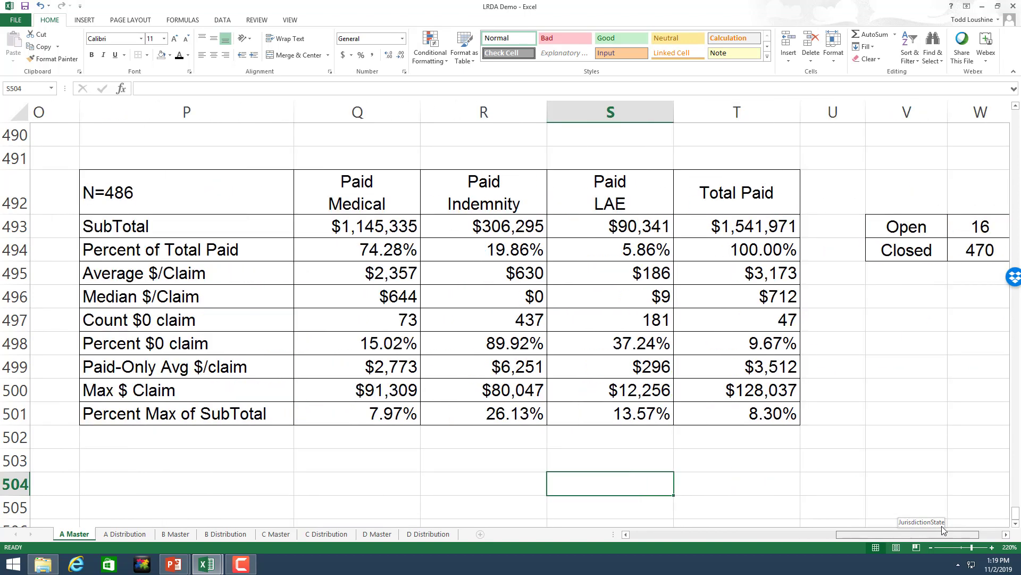
drag(942, 529, 955, 538)
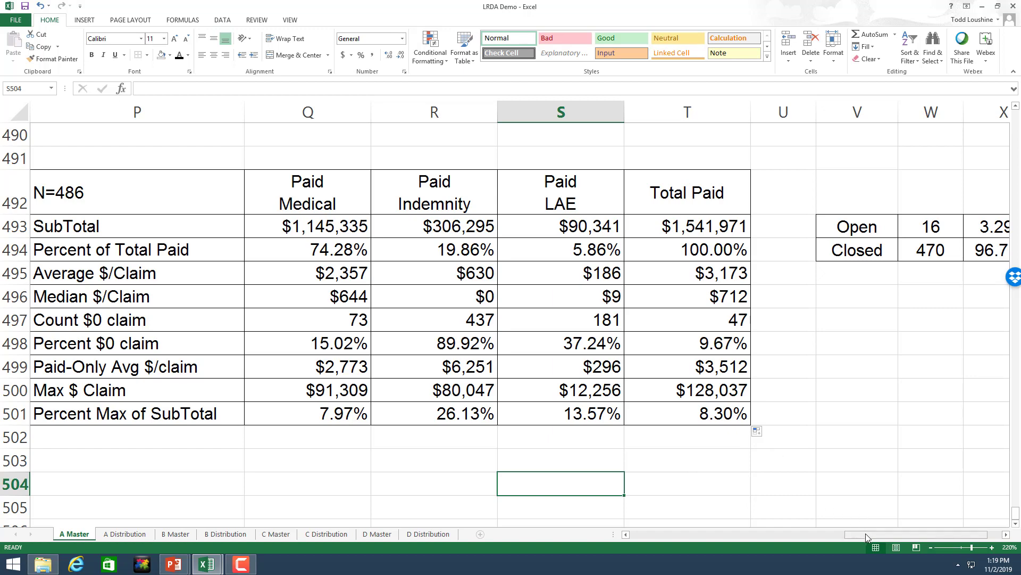
drag(866, 533, 836, 541)
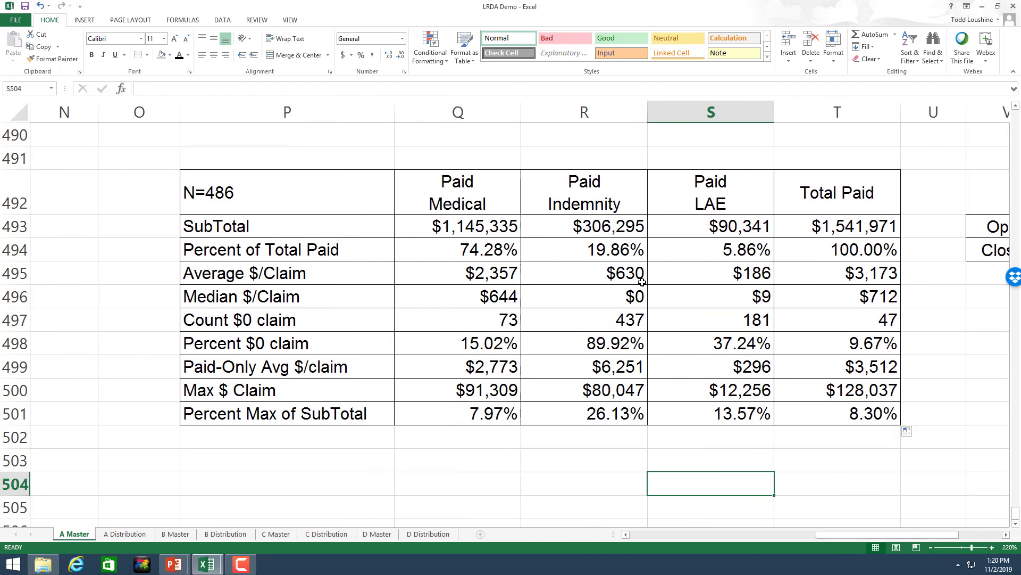
click(829, 226)
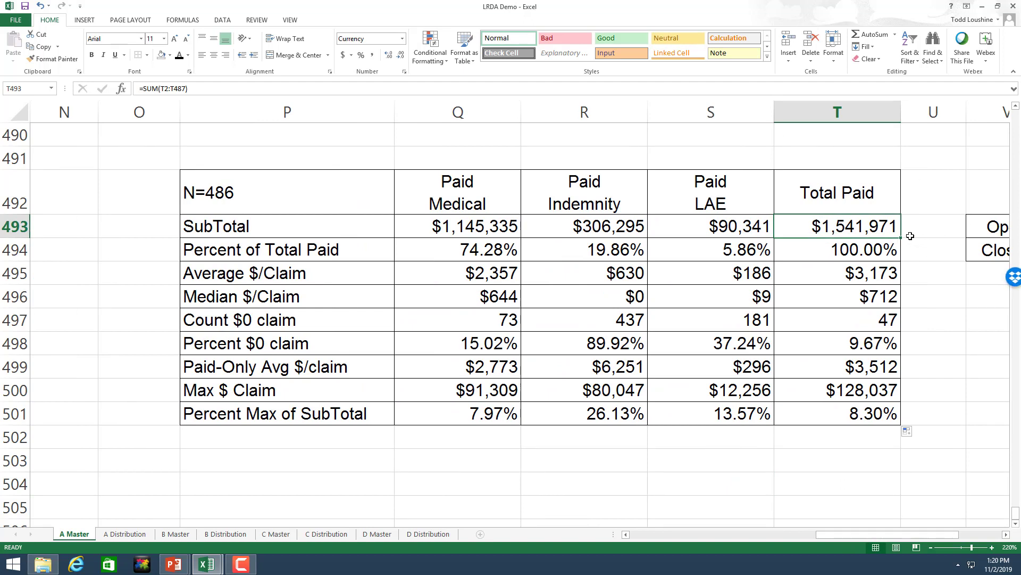
click(893, 273)
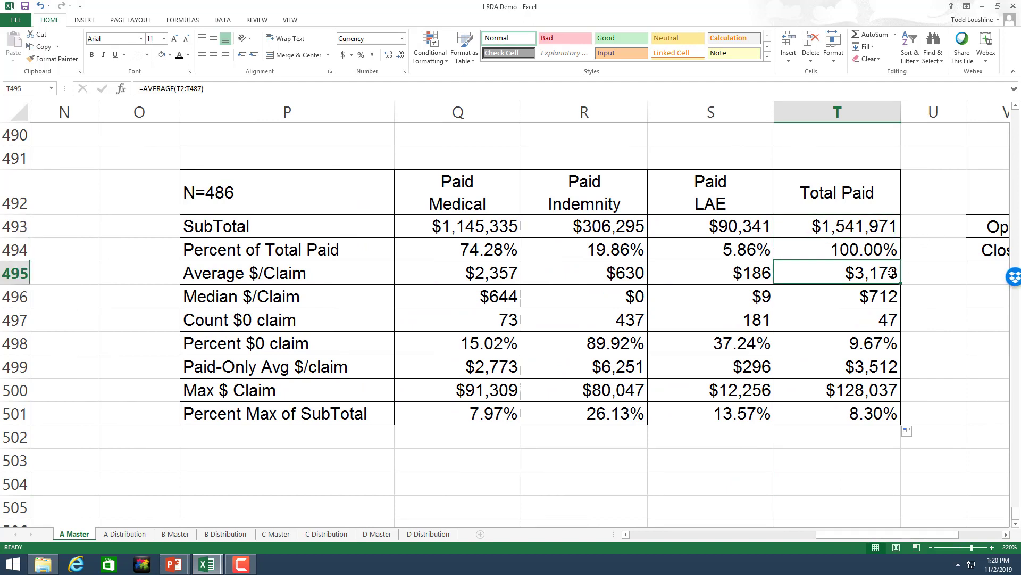
click(883, 299)
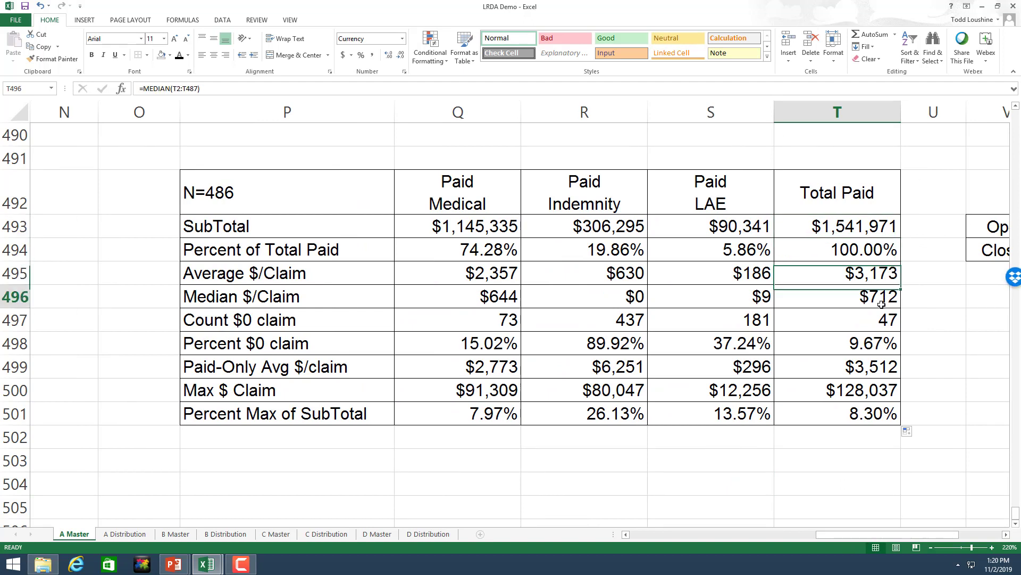
click(882, 346)
click(895, 369)
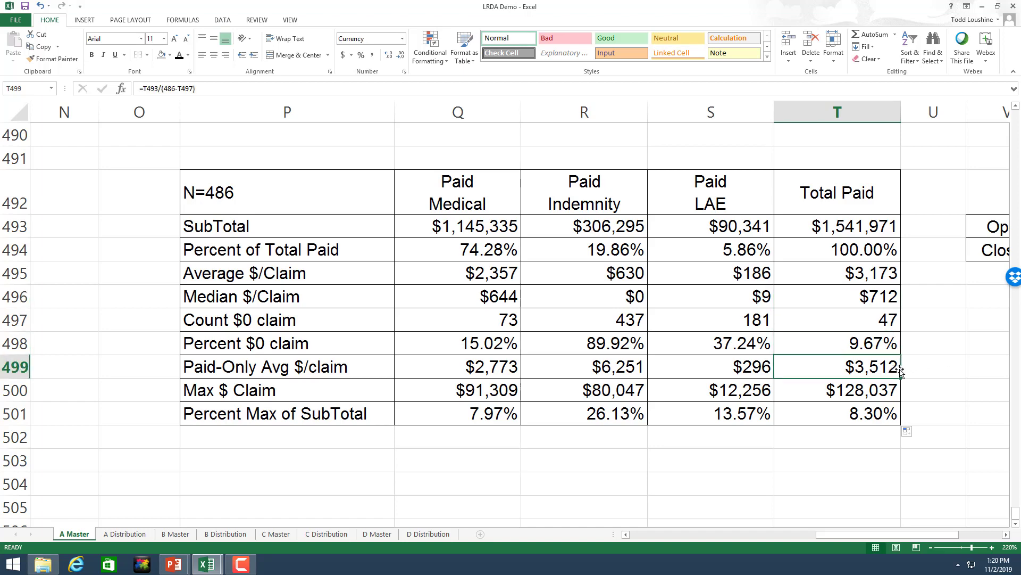
click(880, 340)
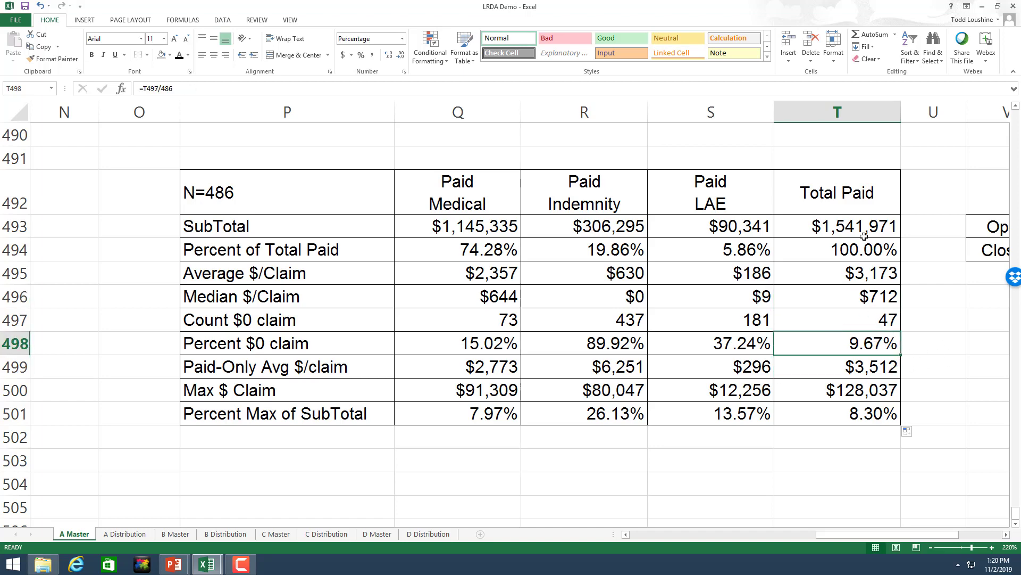
click(868, 390)
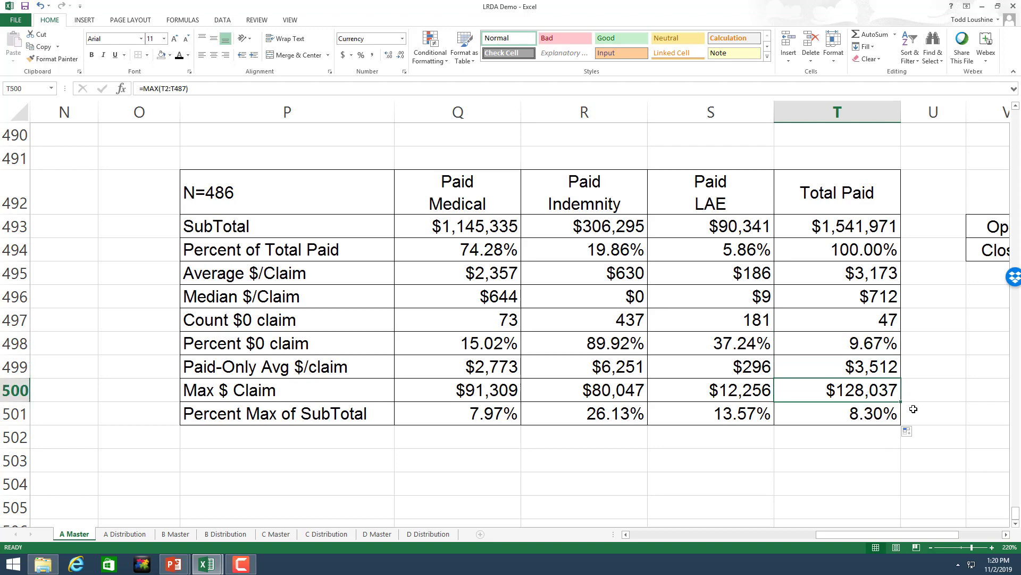
click(873, 416)
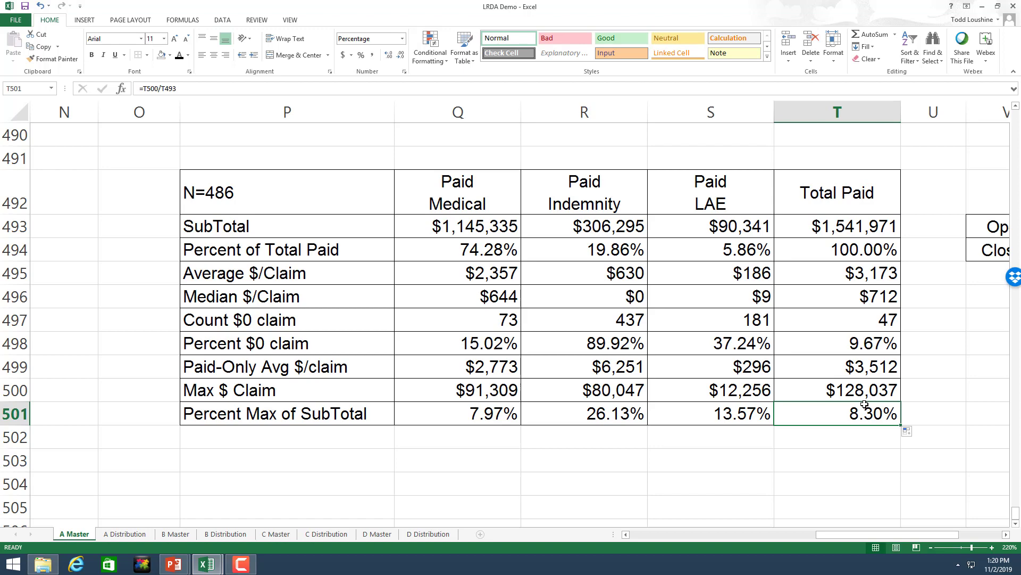
Step: Bring up the B Master summary table and zoom to 200%
click(176, 535)
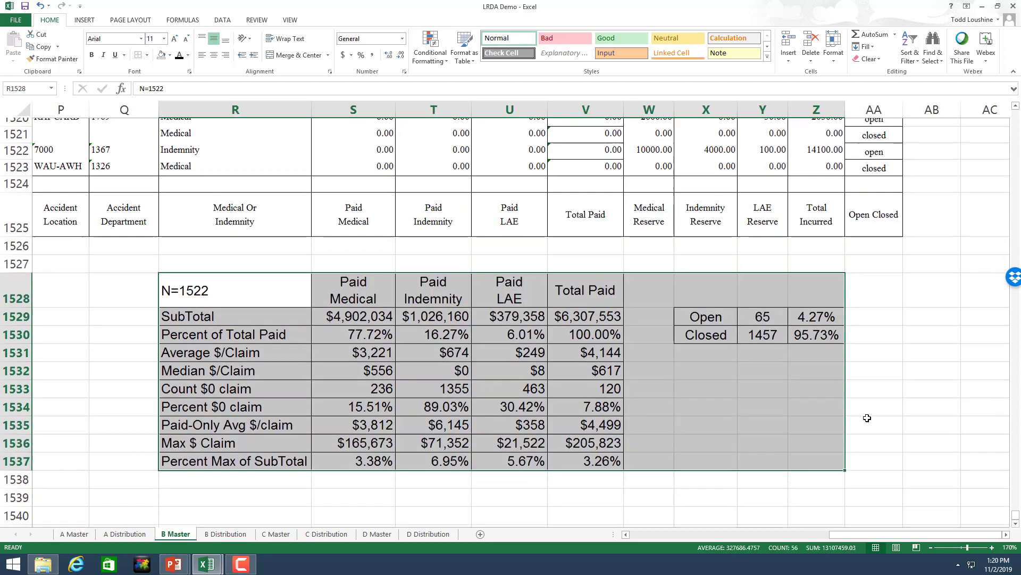
scroll(867, 418, down, 1)
click(993, 548)
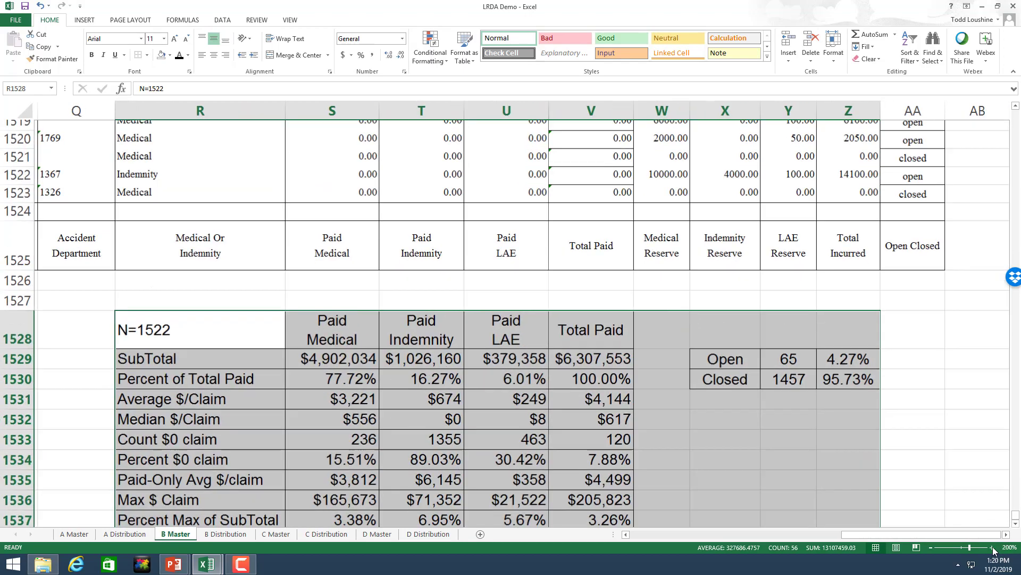
click(993, 547)
scroll(903, 421, down, 3)
click(811, 412)
scroll(798, 409, up, 2)
scroll(684, 394, up, 1)
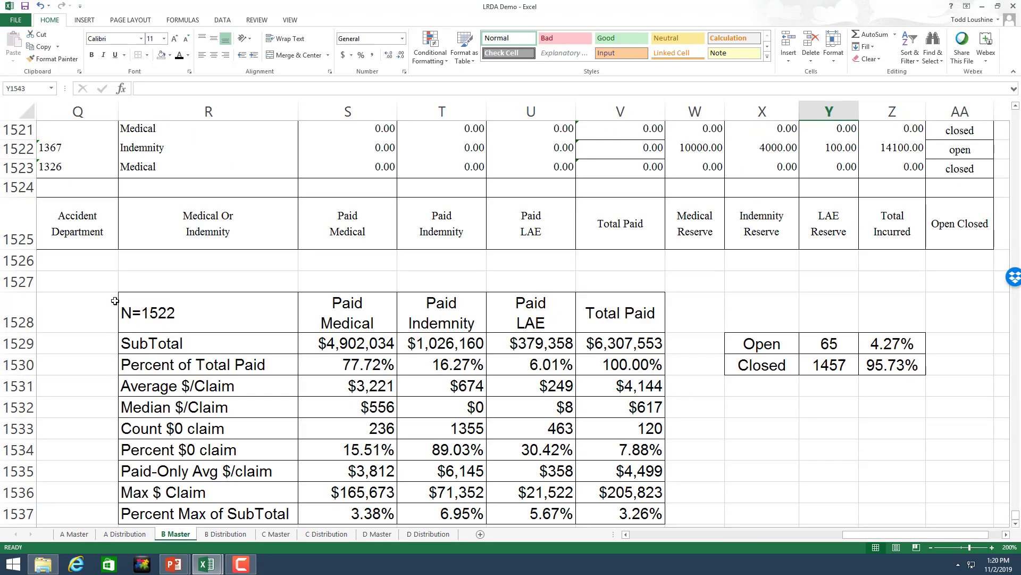
click(139, 311)
scroll(204, 277, down, 1)
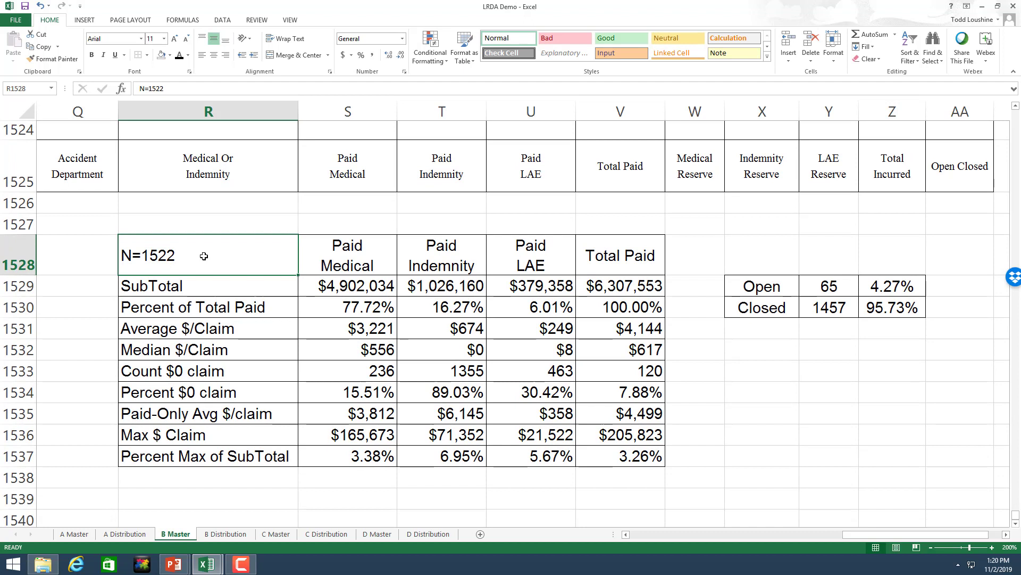
Step: Check the B Master formulas from Total Paid subtotal through percent max, plus the Open claims percentage
click(626, 288)
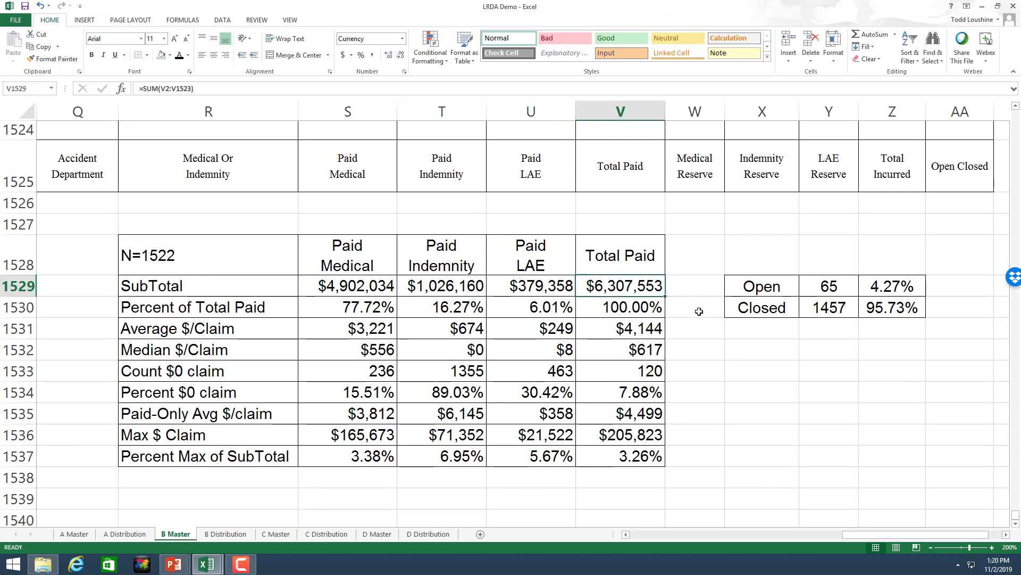
click(651, 329)
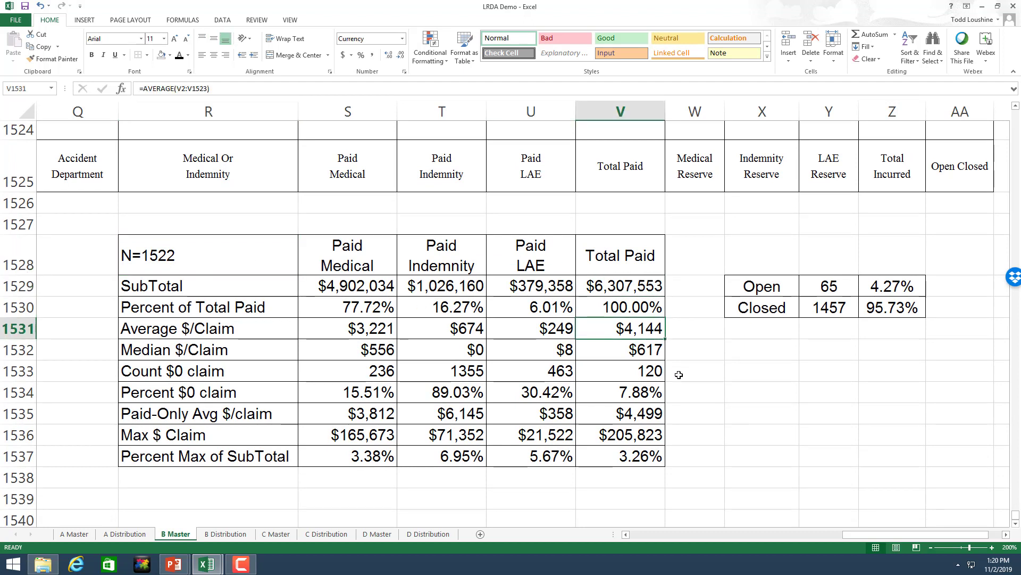
click(660, 350)
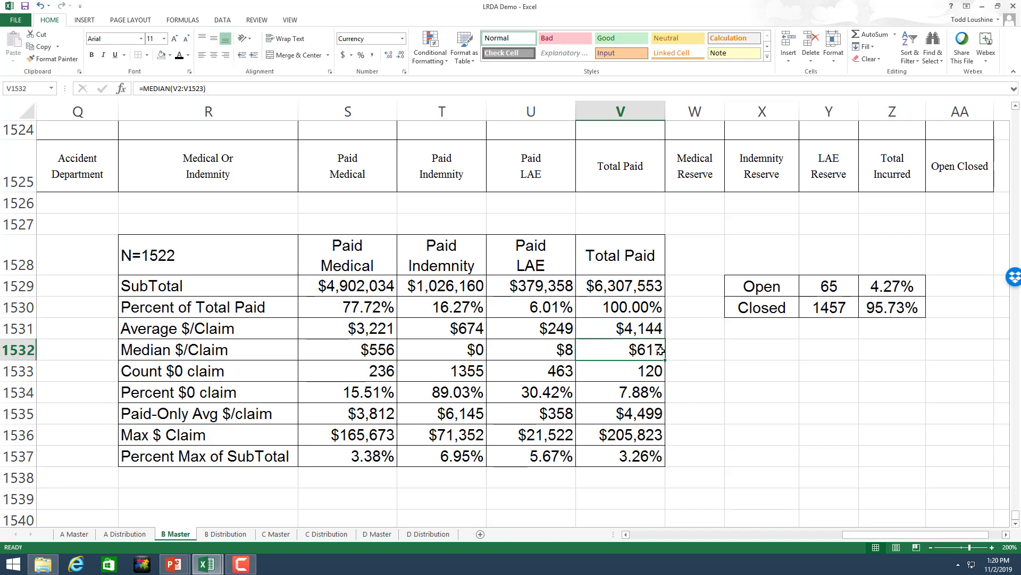
click(640, 374)
click(634, 392)
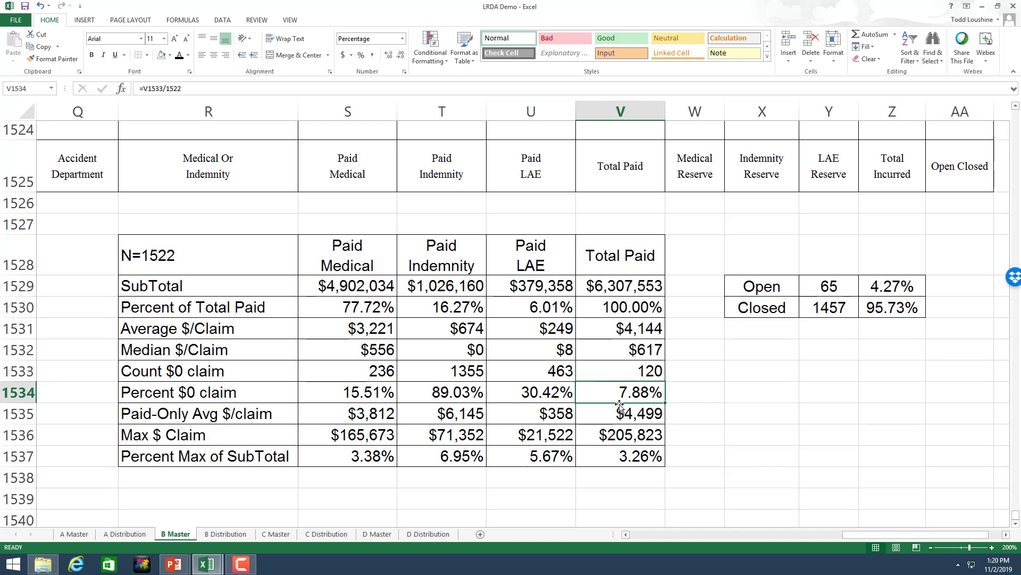
click(659, 416)
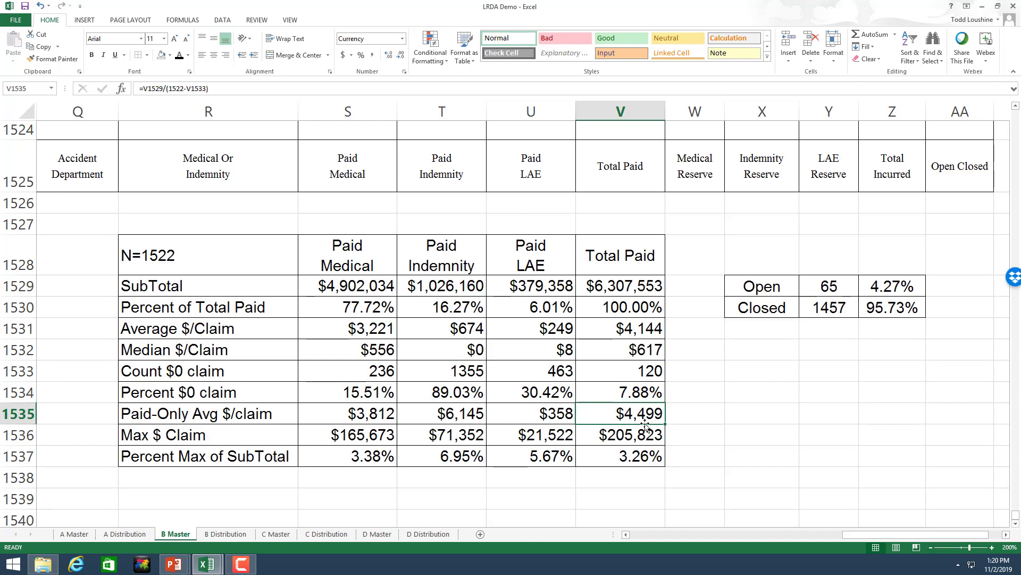
click(642, 434)
click(657, 457)
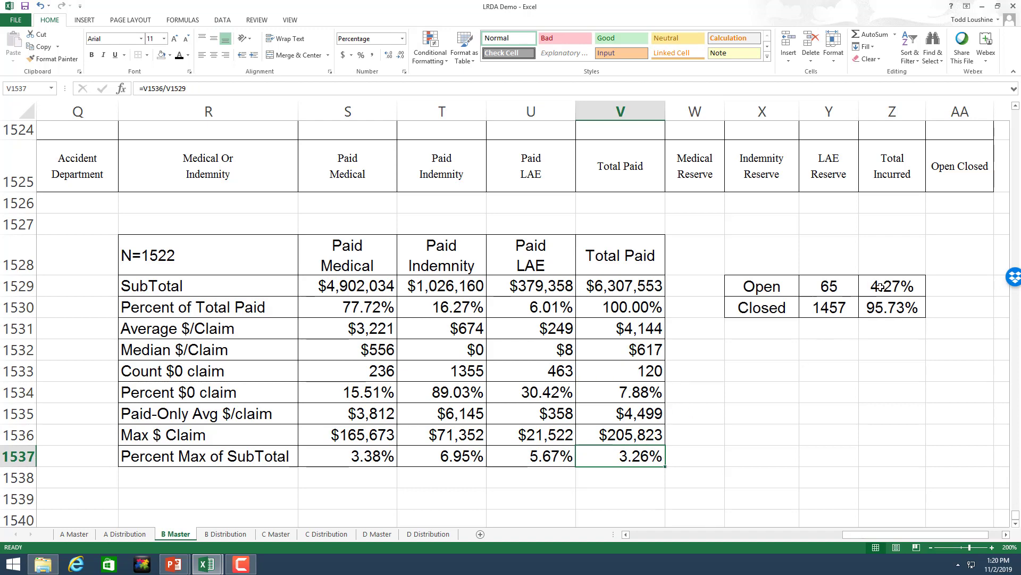
click(880, 286)
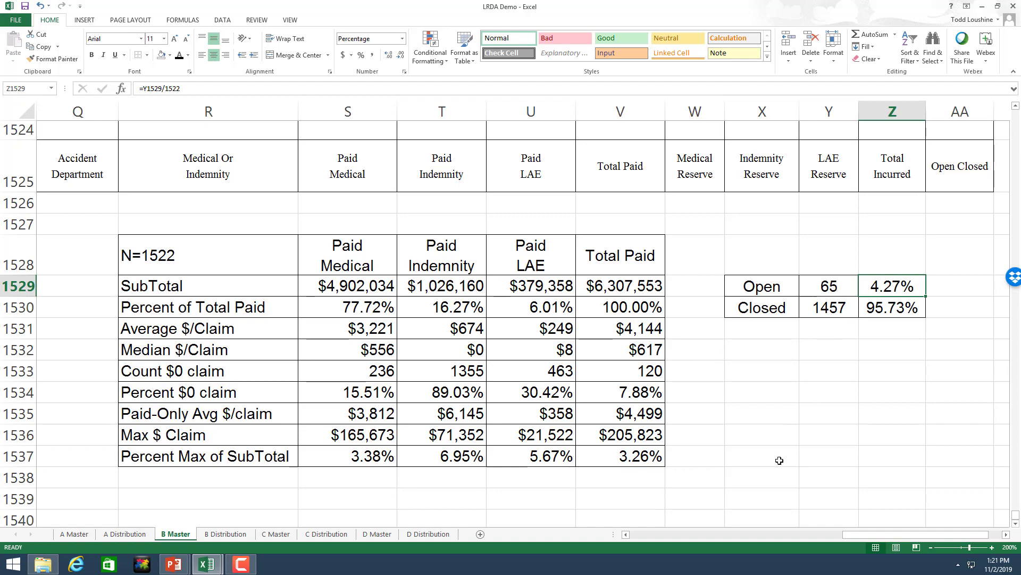
click(276, 534)
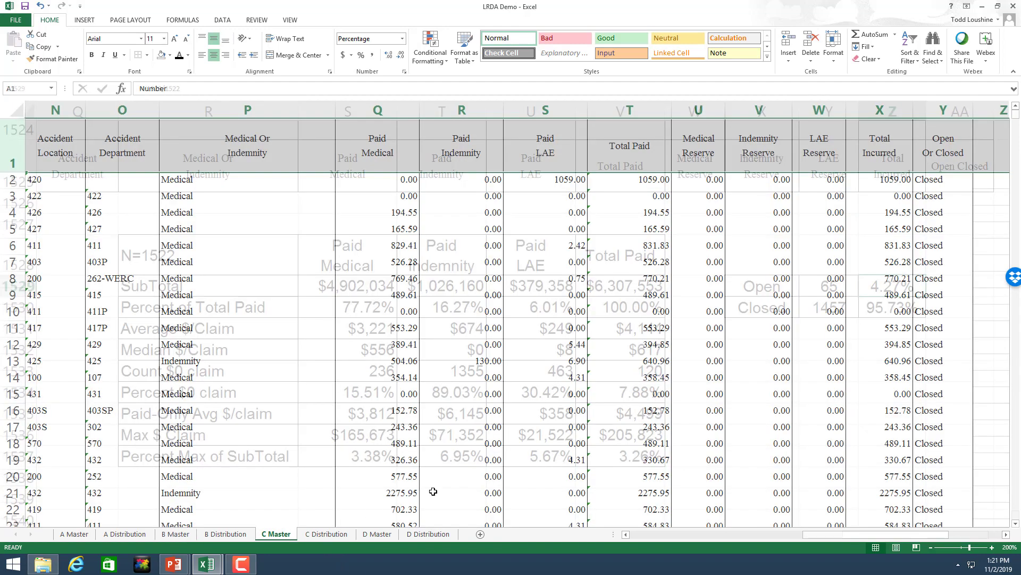
Step: Scroll C Master down to its summary table and zoom to 200%
drag(1016, 117, 1017, 519)
scroll(853, 483, down, 2)
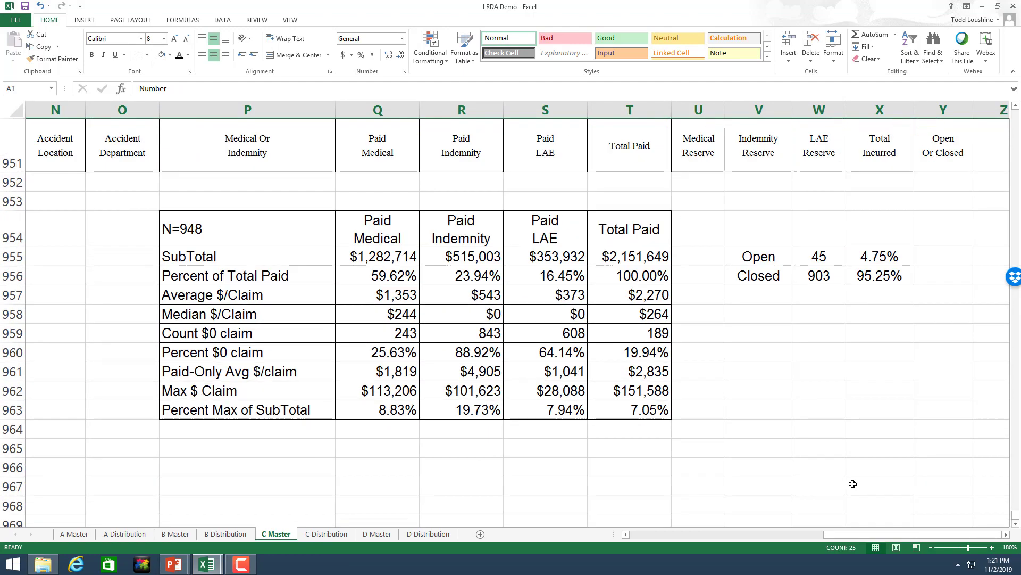
click(992, 547)
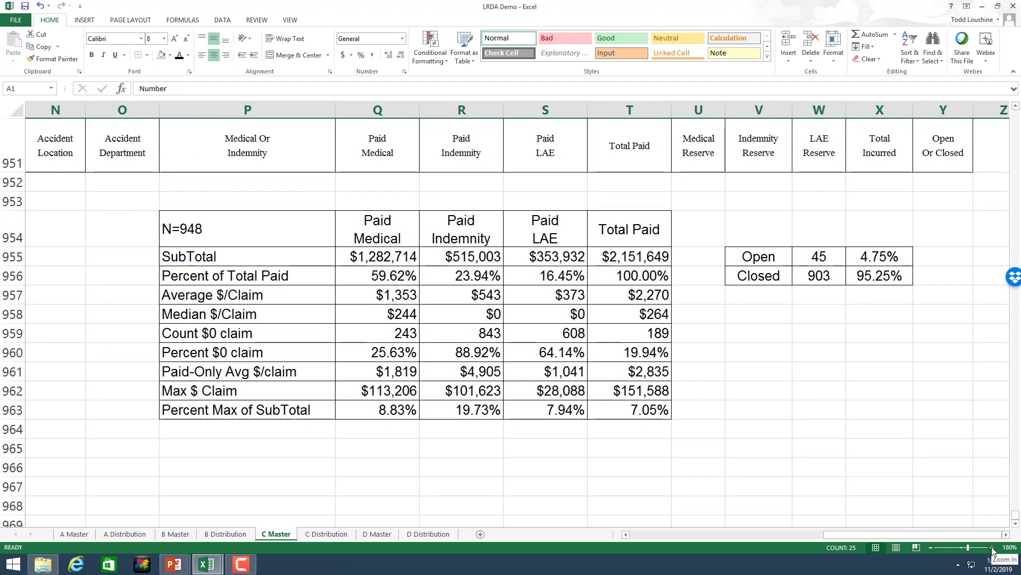
click(991, 547)
scroll(773, 418, down, 1)
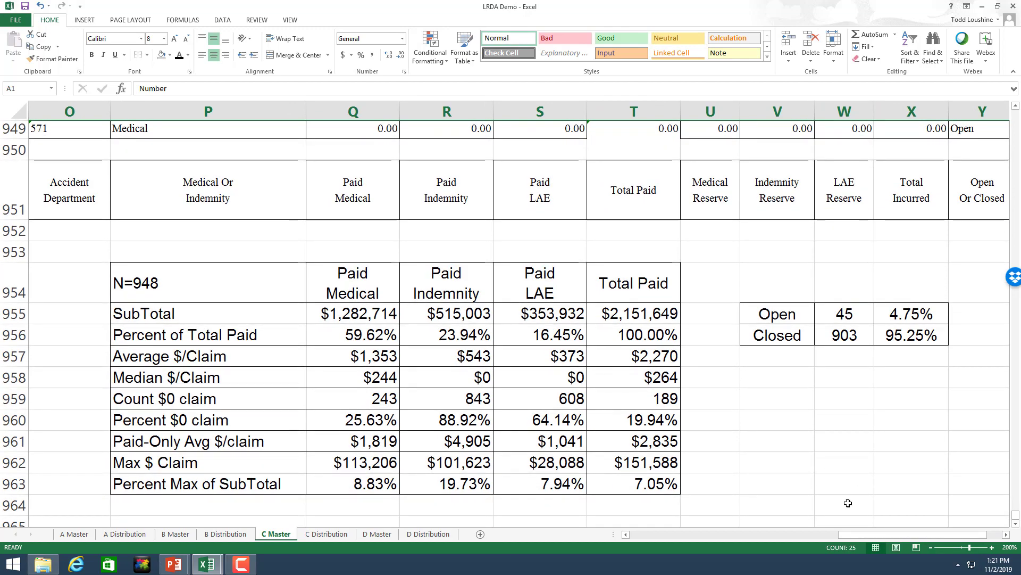
drag(901, 536, 700, 534)
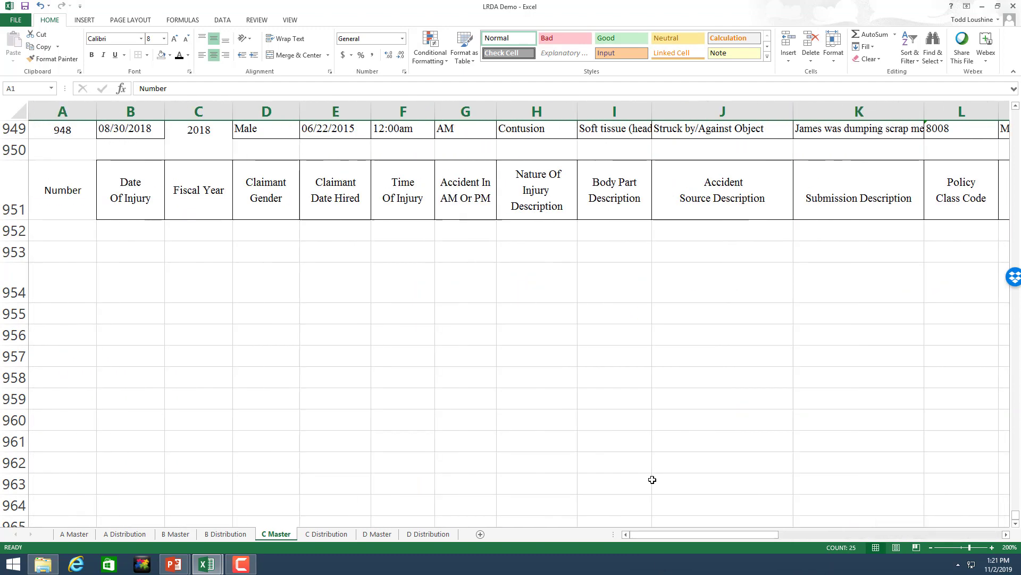
scroll(479, 373, up, 1)
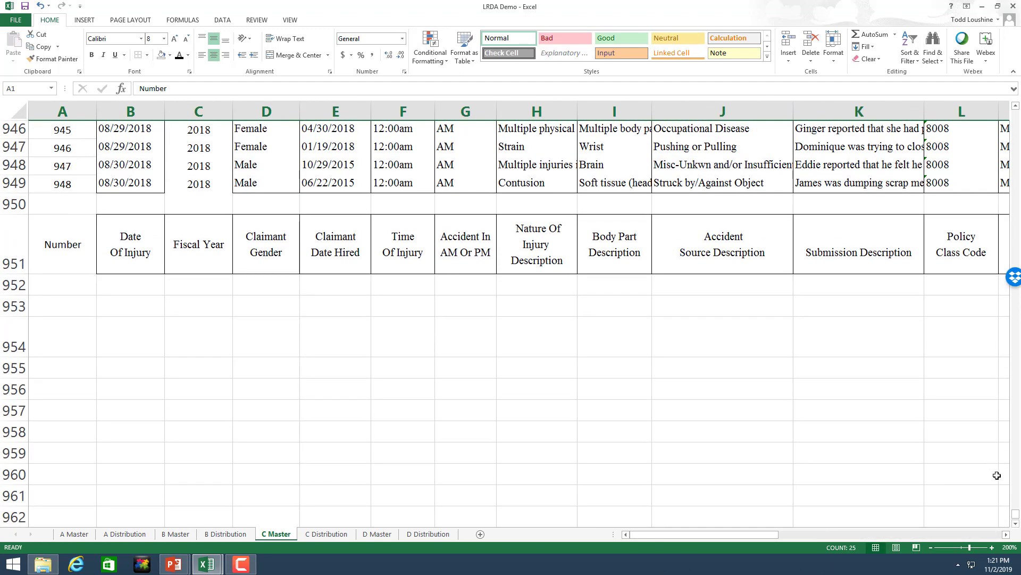
scroll(860, 312, down, 3)
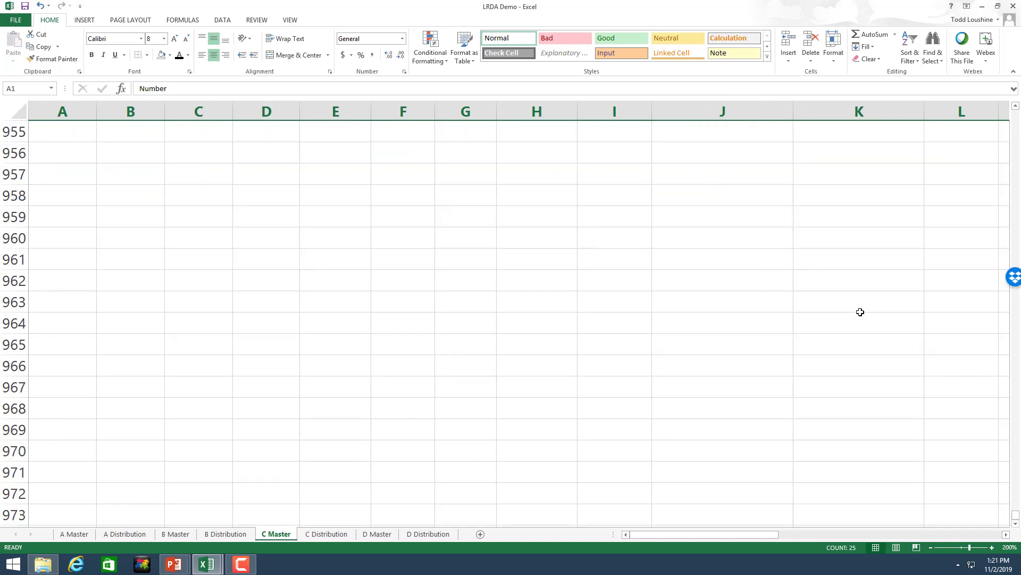
scroll(861, 311, down, 6)
click(971, 536)
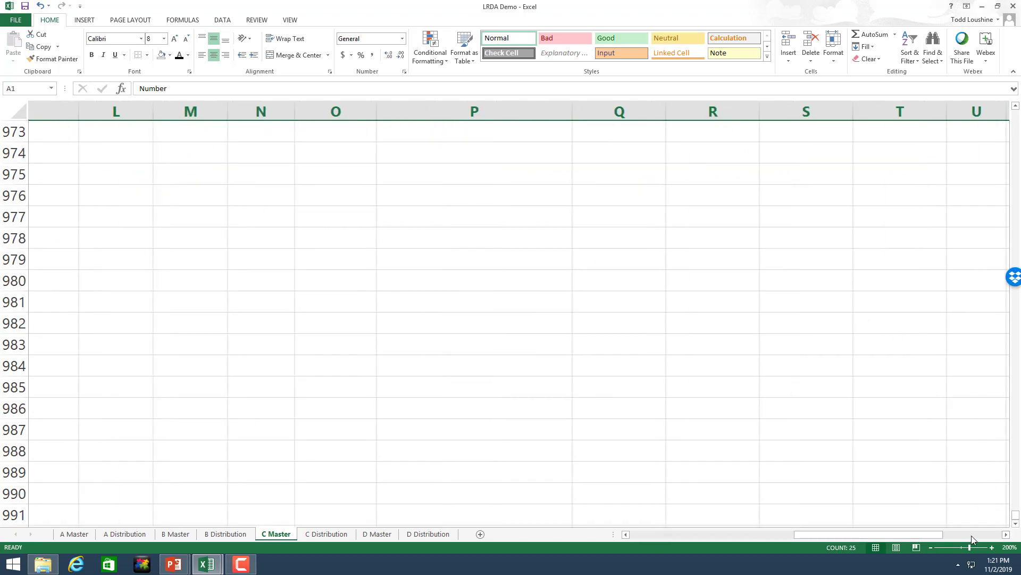
click(973, 534)
scroll(840, 312, up, 4)
scroll(840, 312, up, 8)
scroll(846, 330, down, 5)
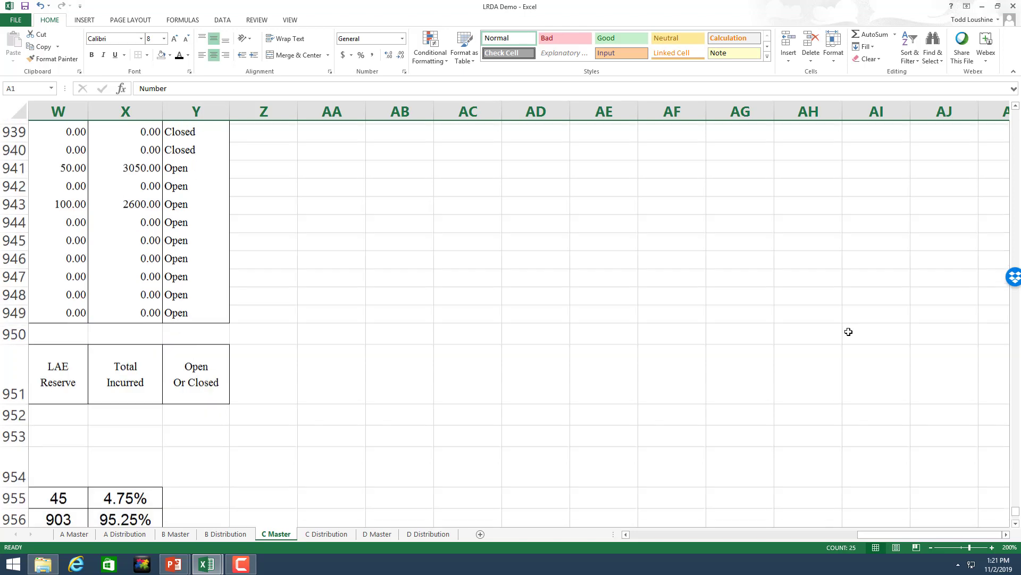
drag(944, 535, 846, 538)
Step: Check the C Master Total Paid formulas, subtotal through percent max, and the open claims percentage
click(637, 214)
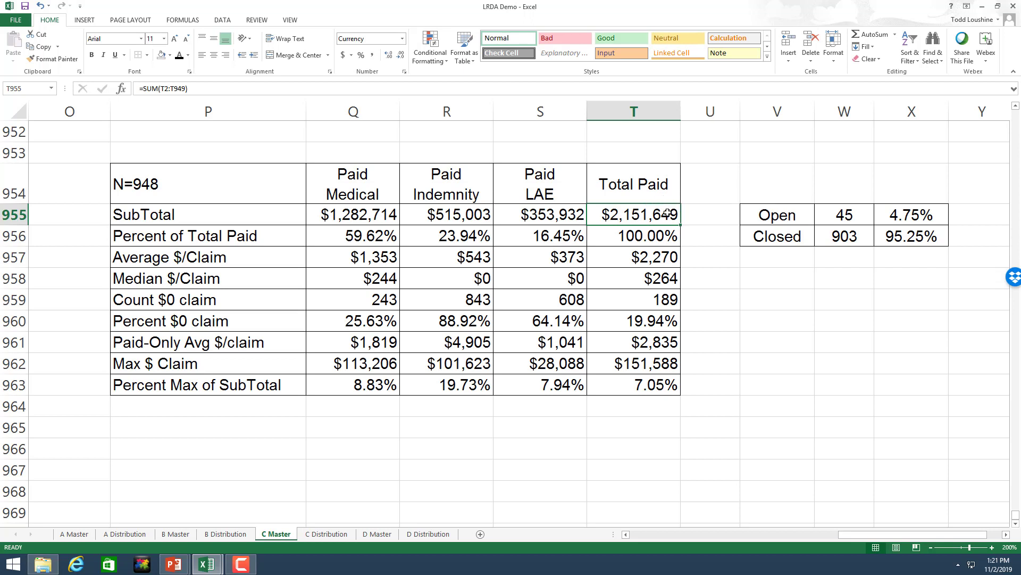
click(663, 271)
click(661, 259)
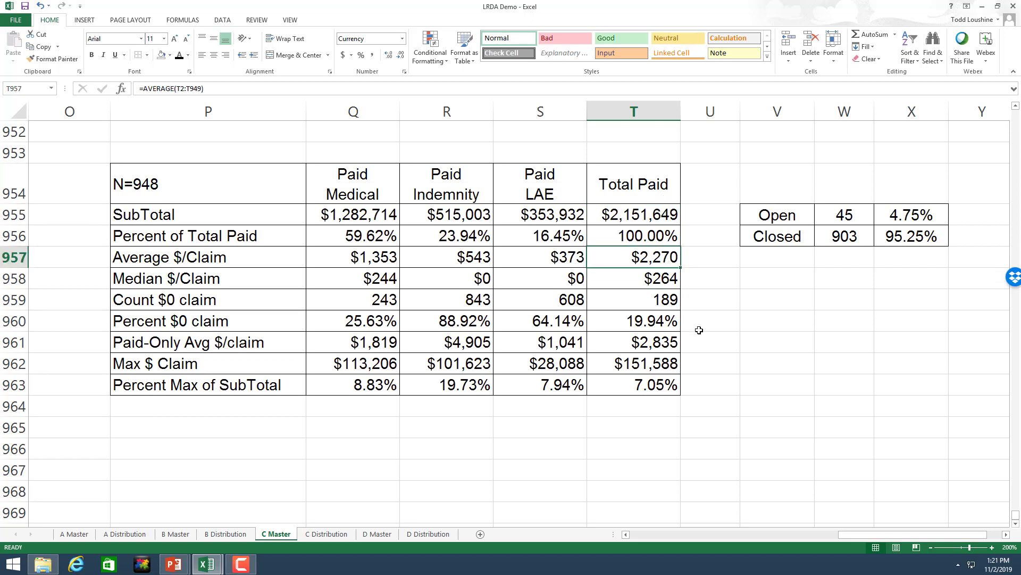
click(636, 278)
click(623, 303)
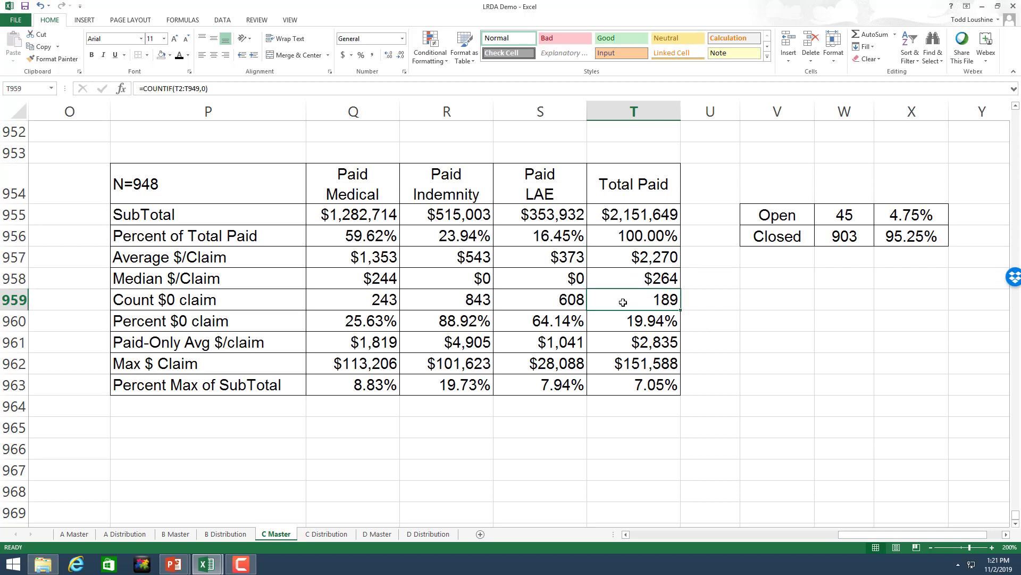
click(615, 325)
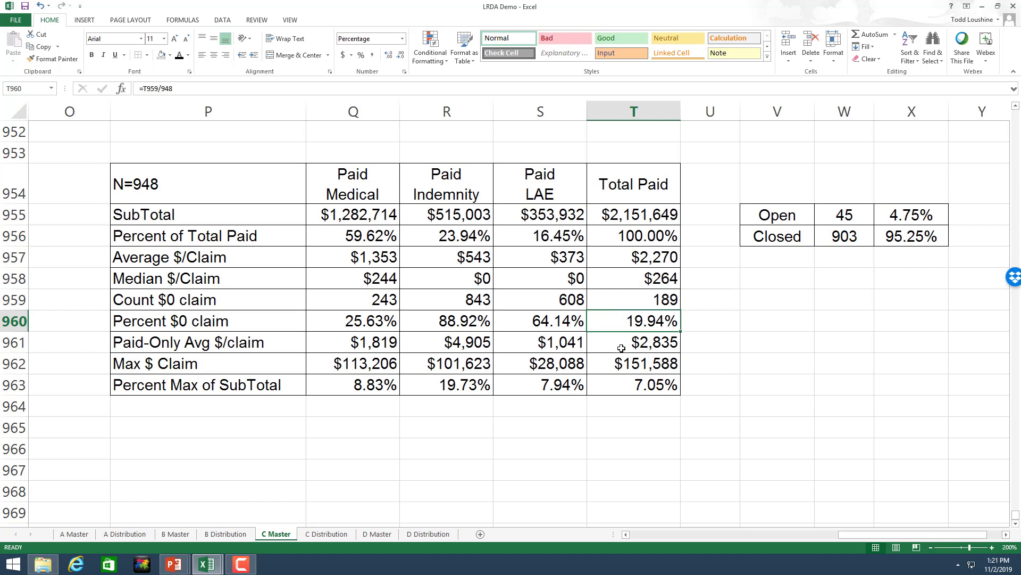
click(652, 366)
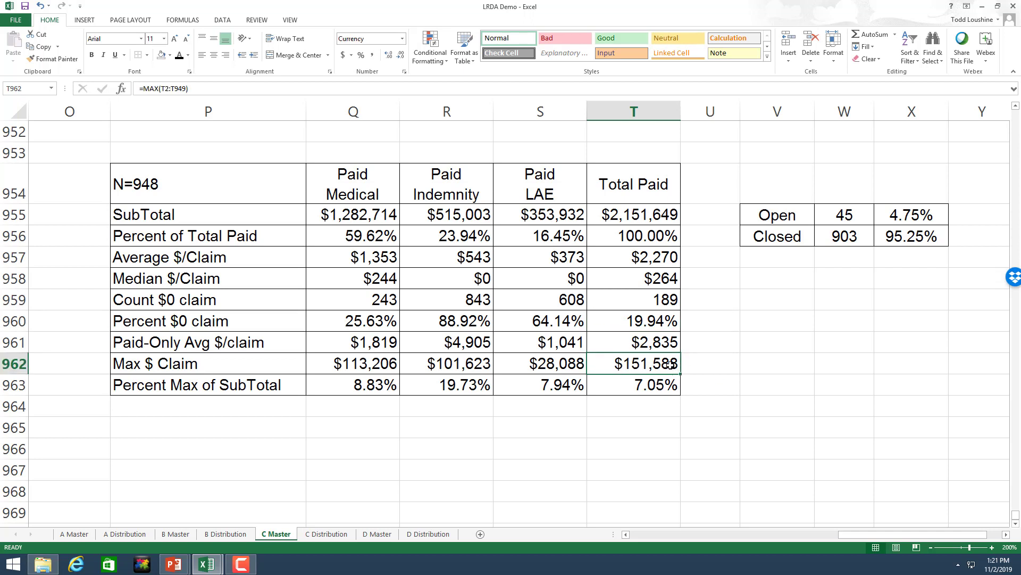
click(669, 385)
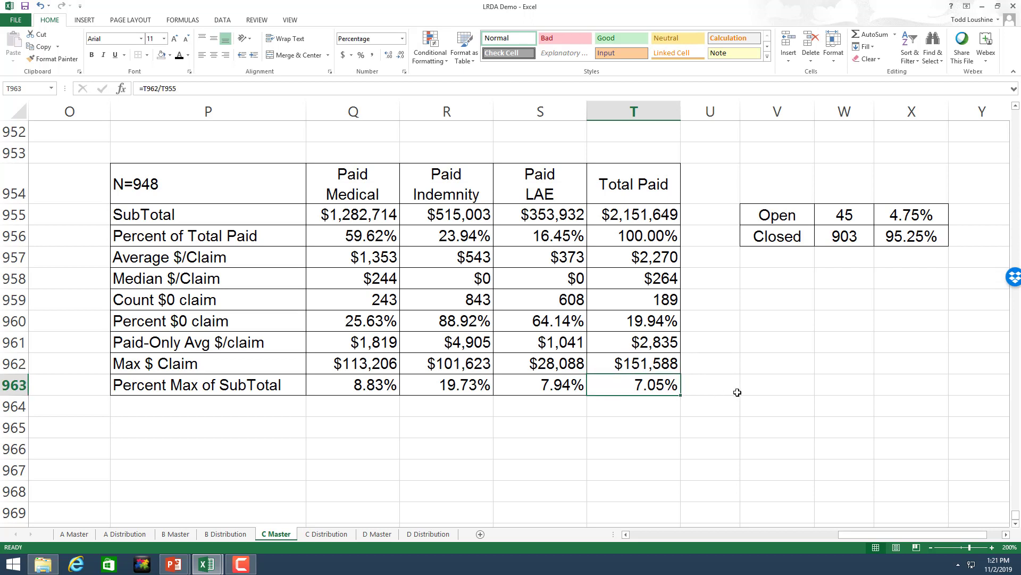
click(928, 212)
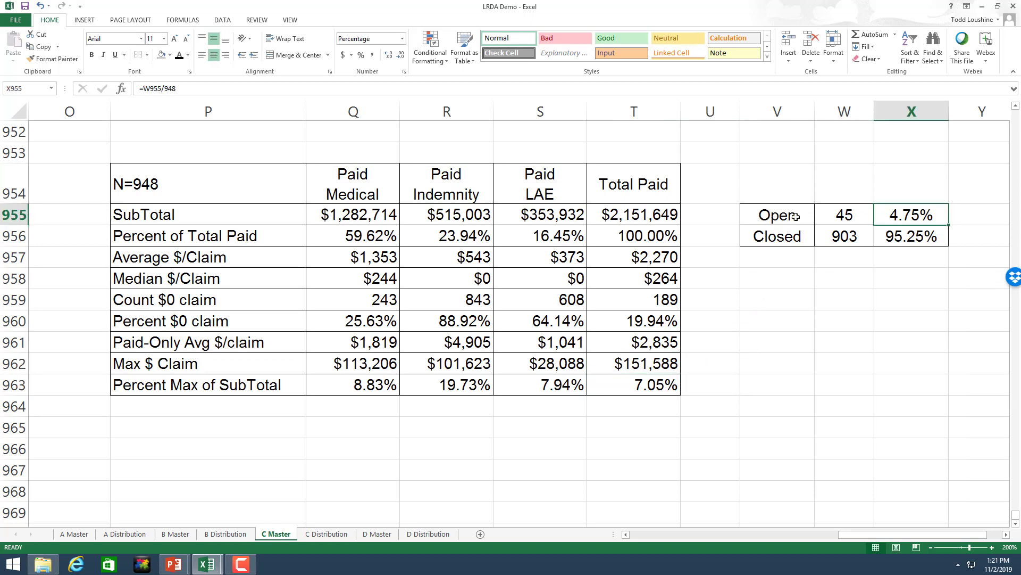
Step: Bring up the D Master summary table near row 3368, zoomed to 200%
click(378, 534)
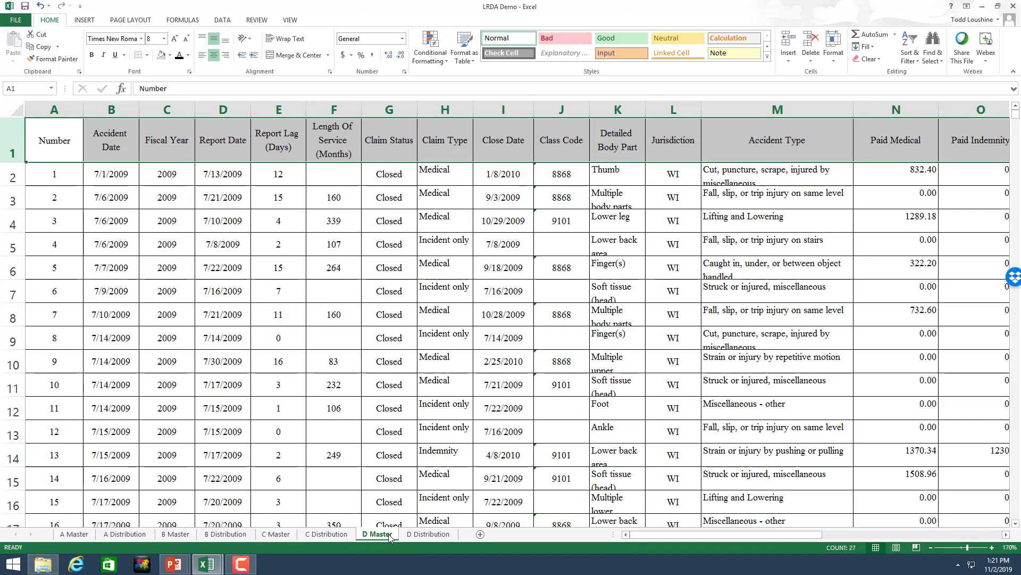
drag(1018, 123, 1019, 515)
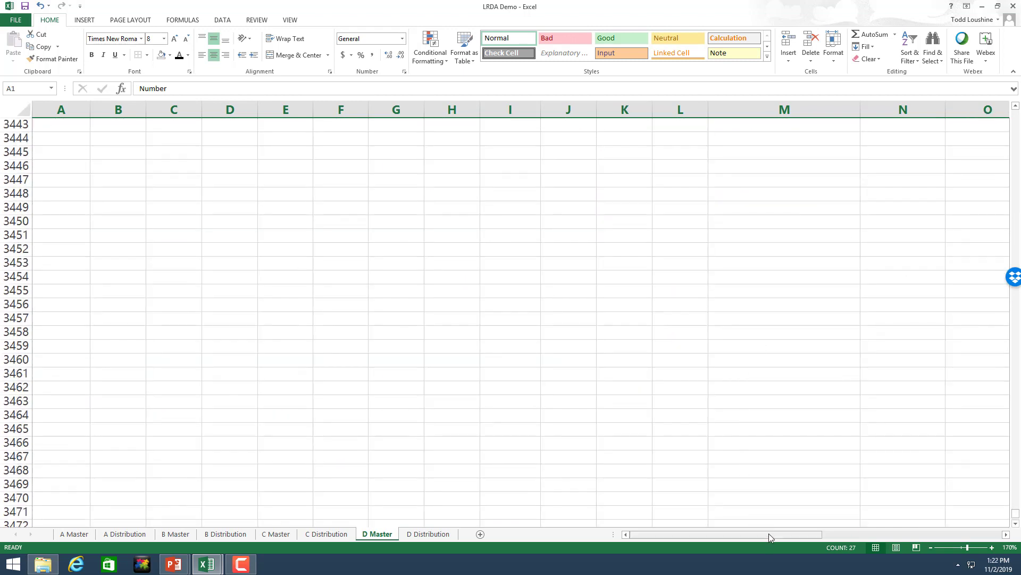
drag(768, 533, 913, 534)
scroll(796, 375, up, 5)
scroll(796, 375, up, 18)
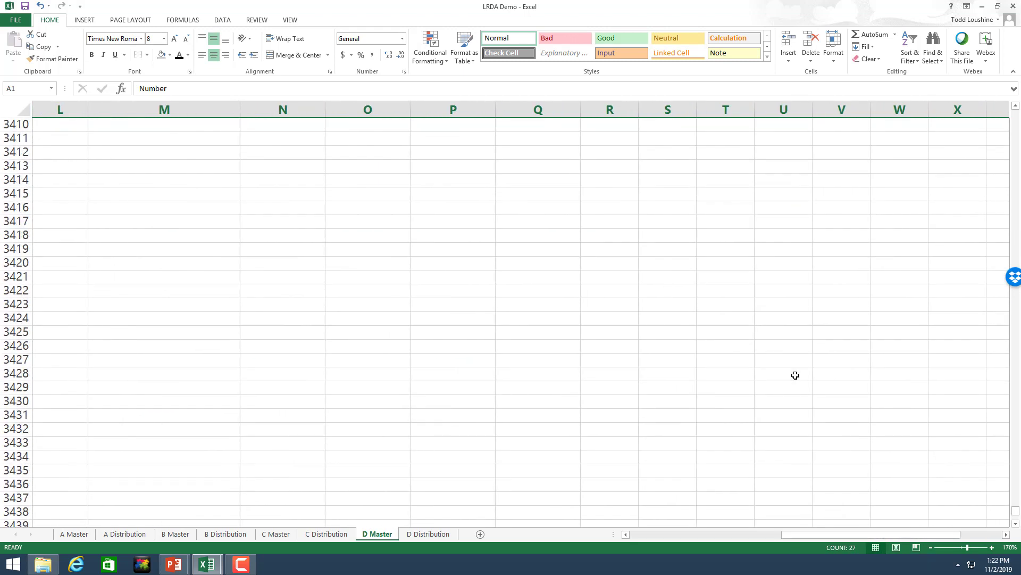
scroll(796, 369, up, 6)
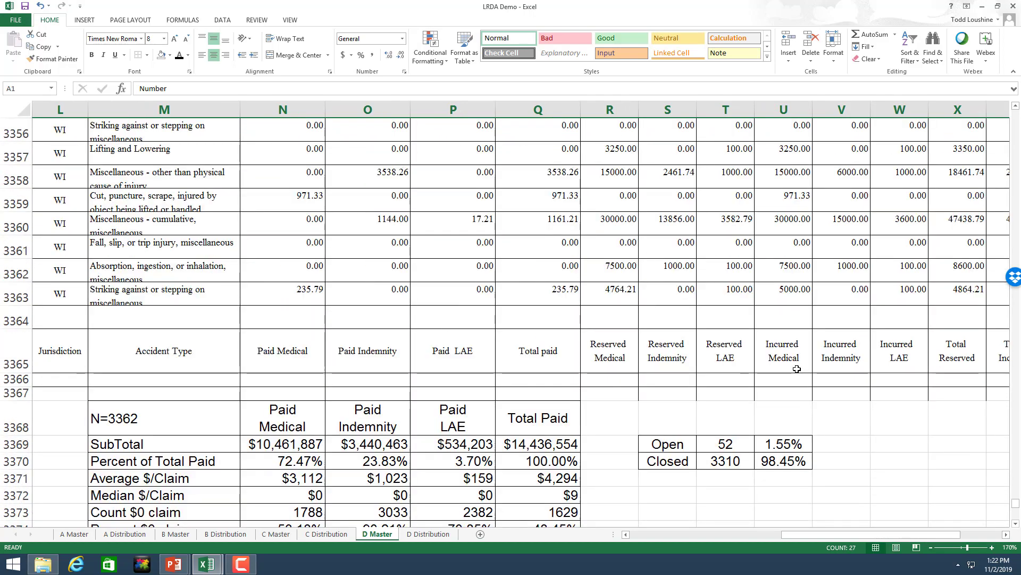
scroll(796, 369, down, 3)
click(992, 549)
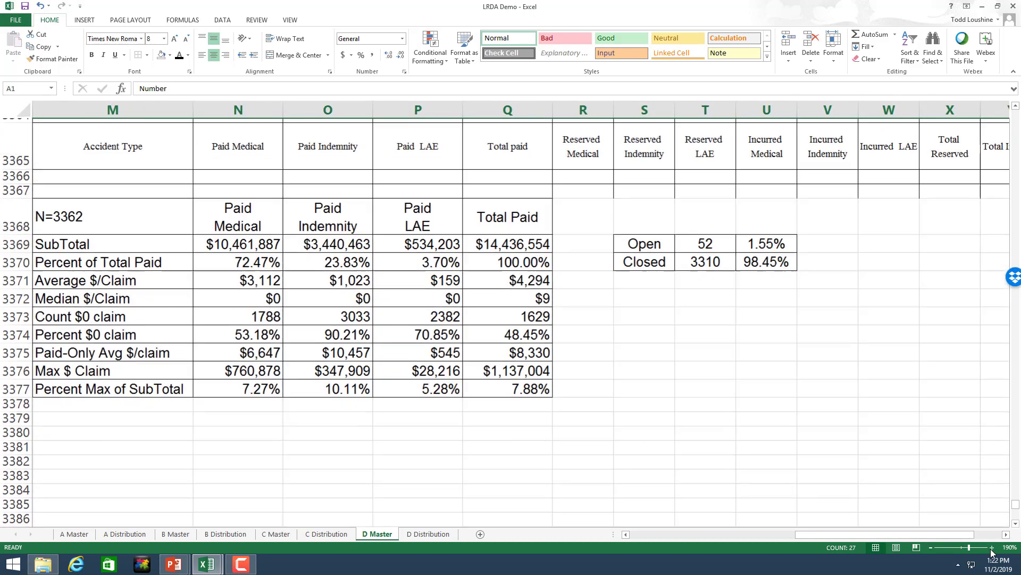
click(992, 548)
click(992, 548)
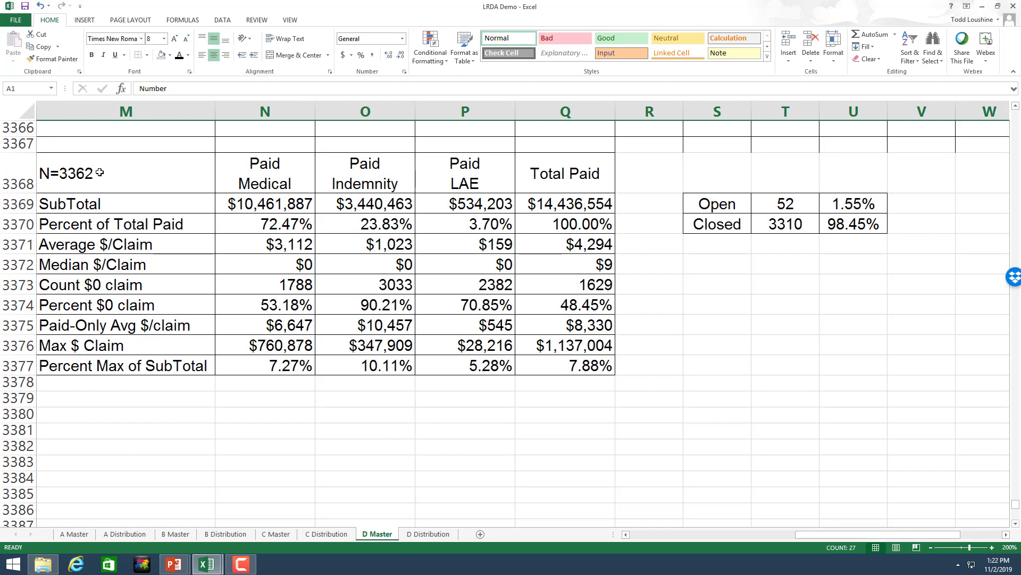
Step: Check the Total Paid subtotal, average, median, max and percent max formulas, plus the open claims count and percentage
click(547, 203)
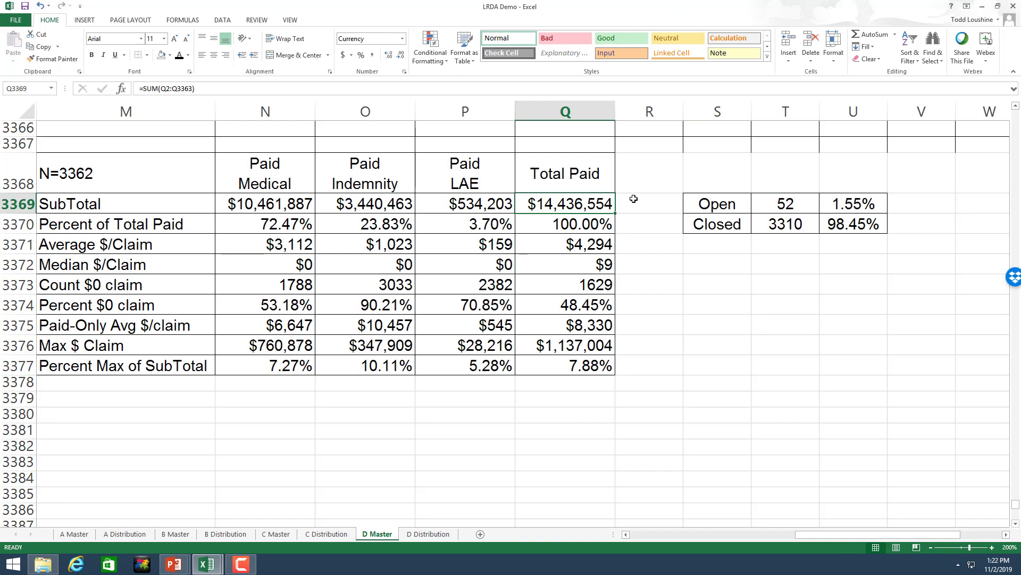
click(602, 245)
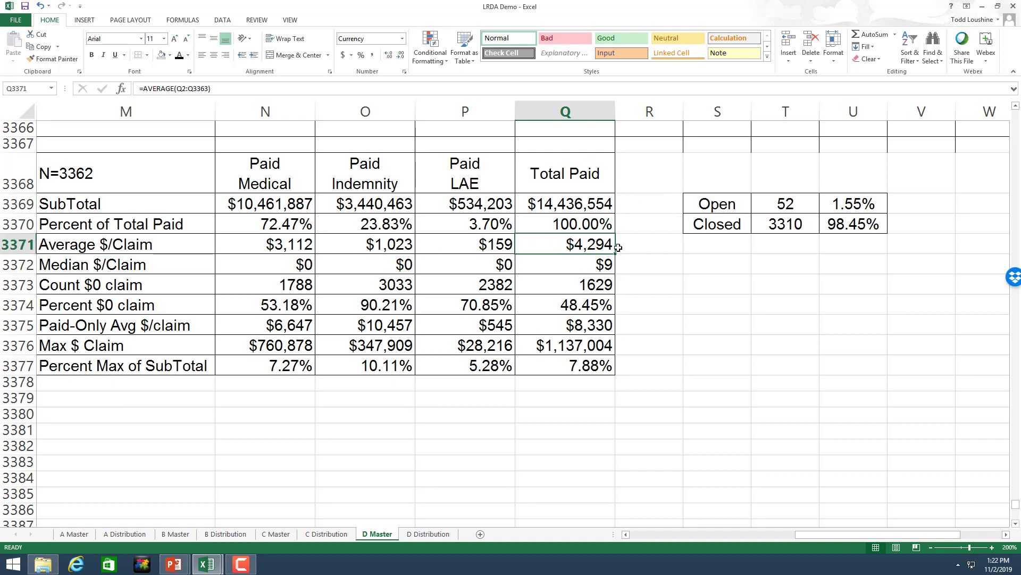
click(594, 269)
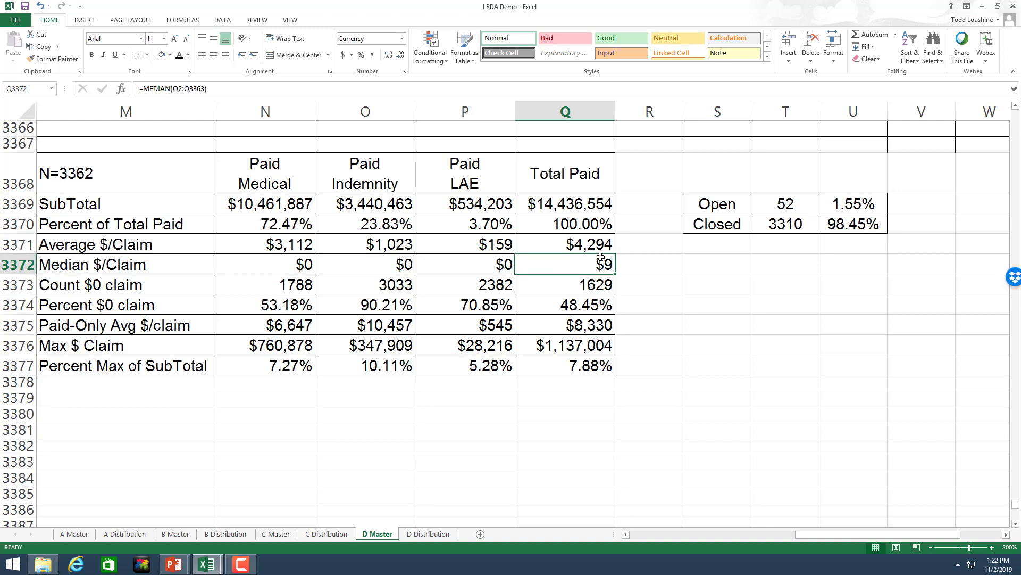
click(573, 346)
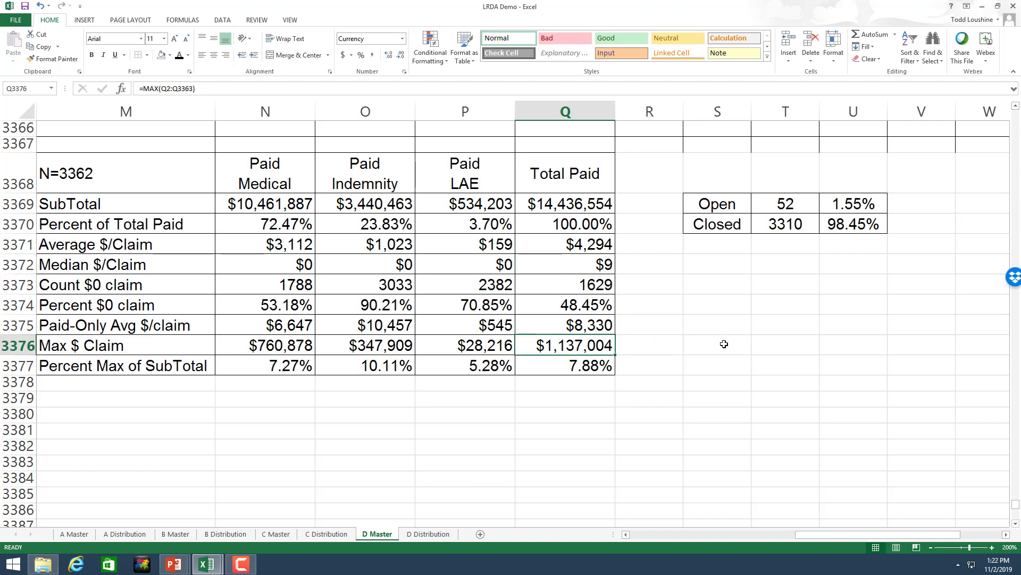
click(602, 361)
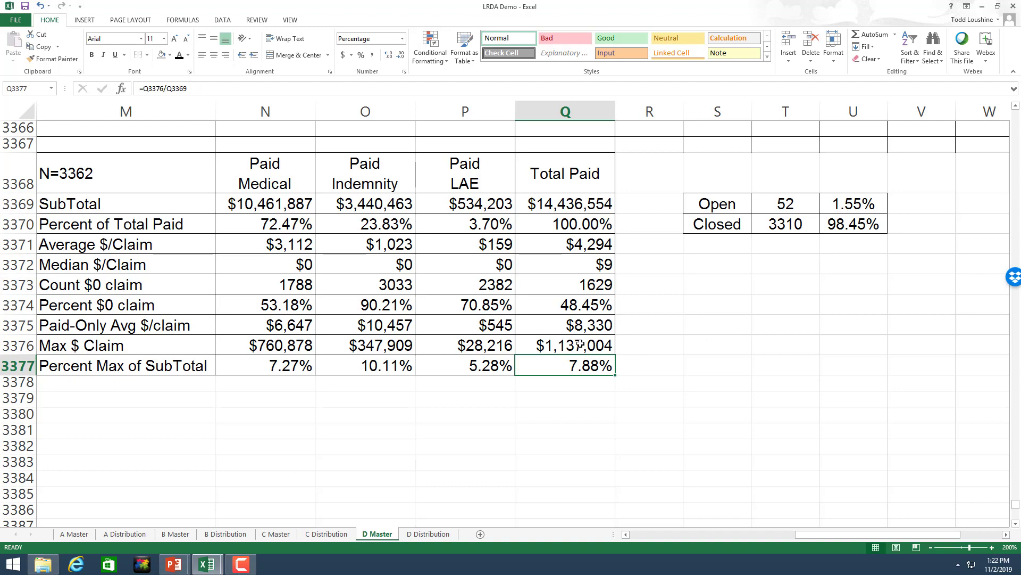
click(568, 202)
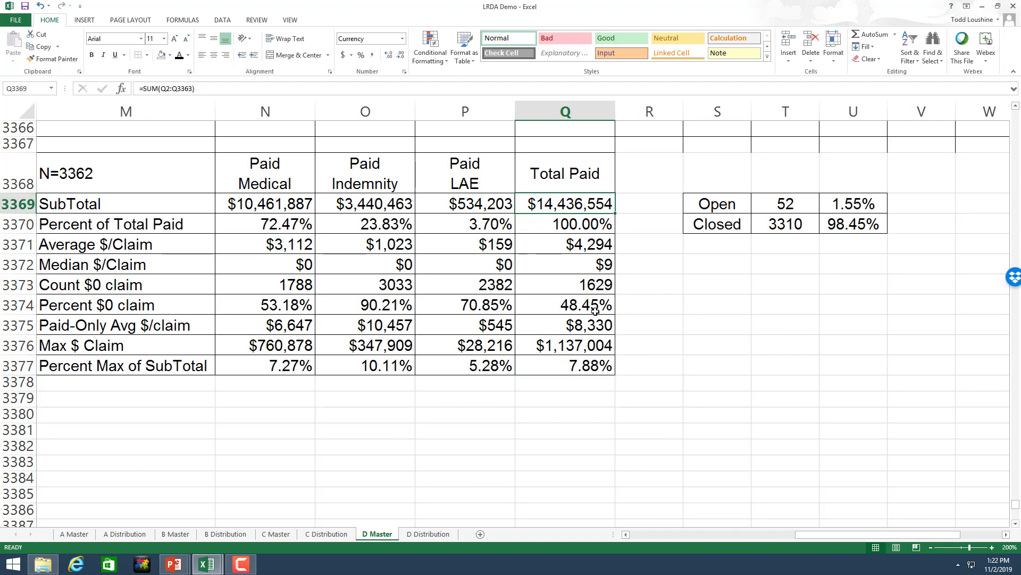
click(598, 364)
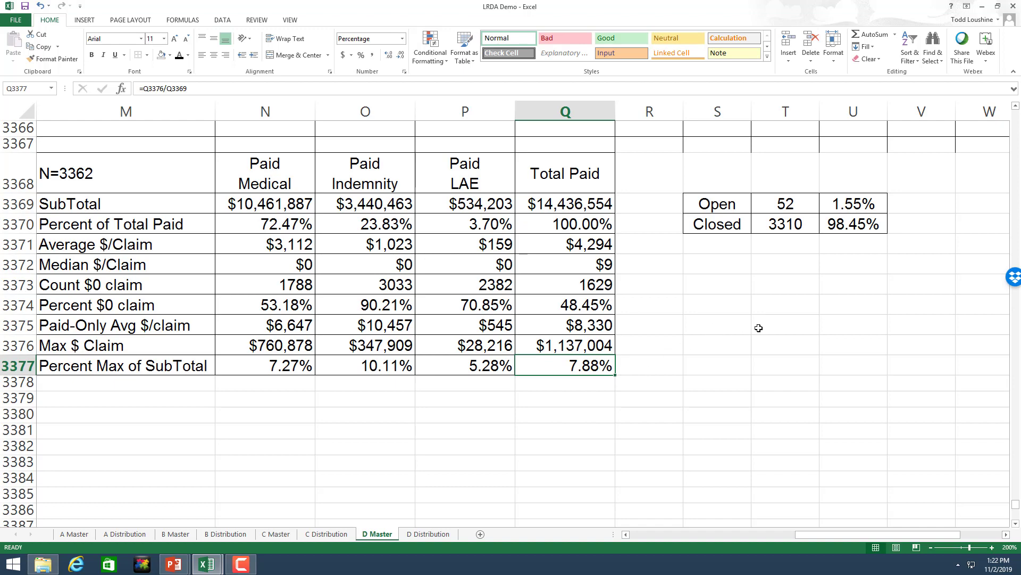
click(792, 203)
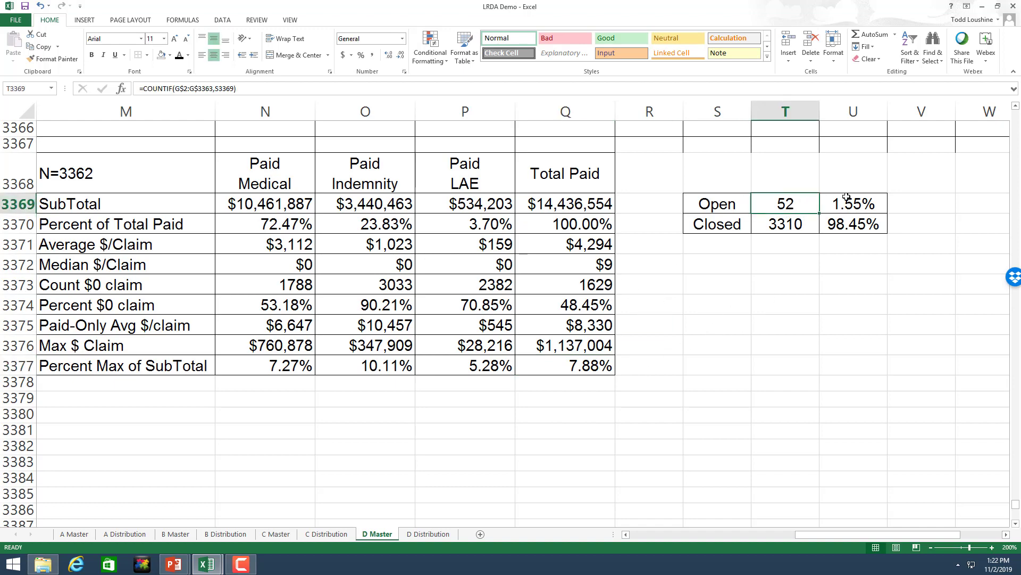
click(854, 201)
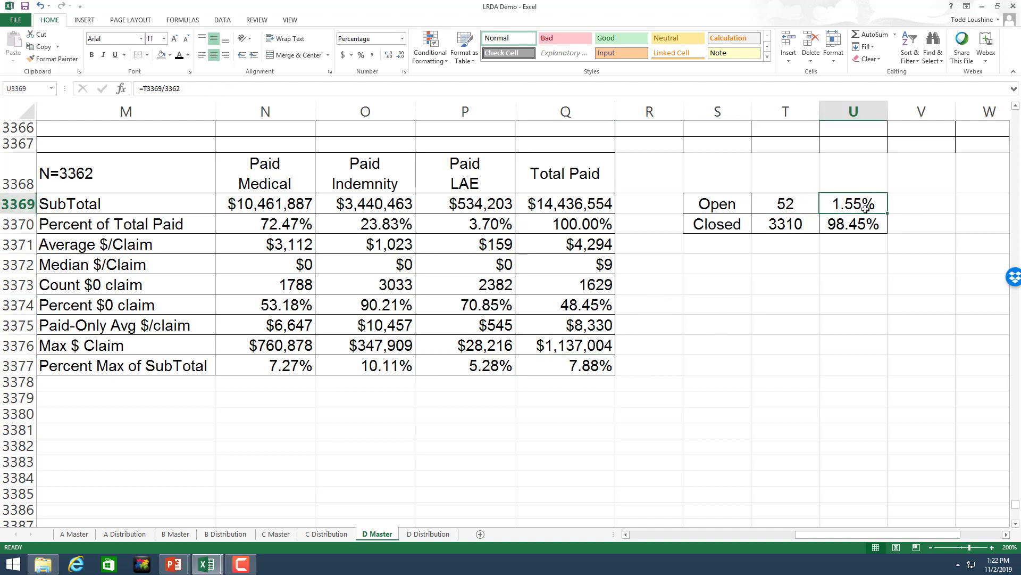
click(717, 381)
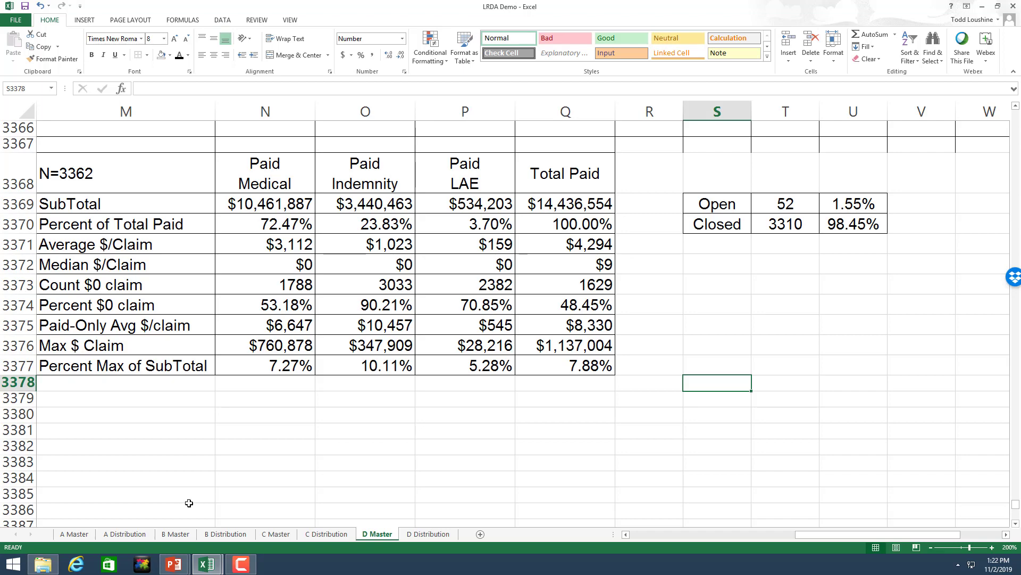
Step: View A Distribution at 120% and scroll through the $500-bin histogram and the Range/% Total table
click(123, 534)
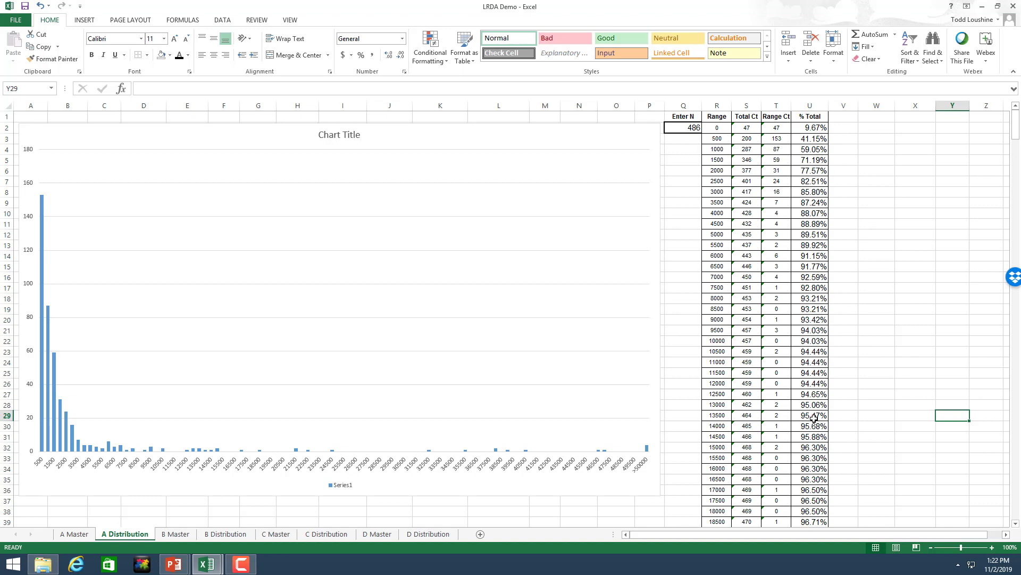
click(992, 547)
click(993, 547)
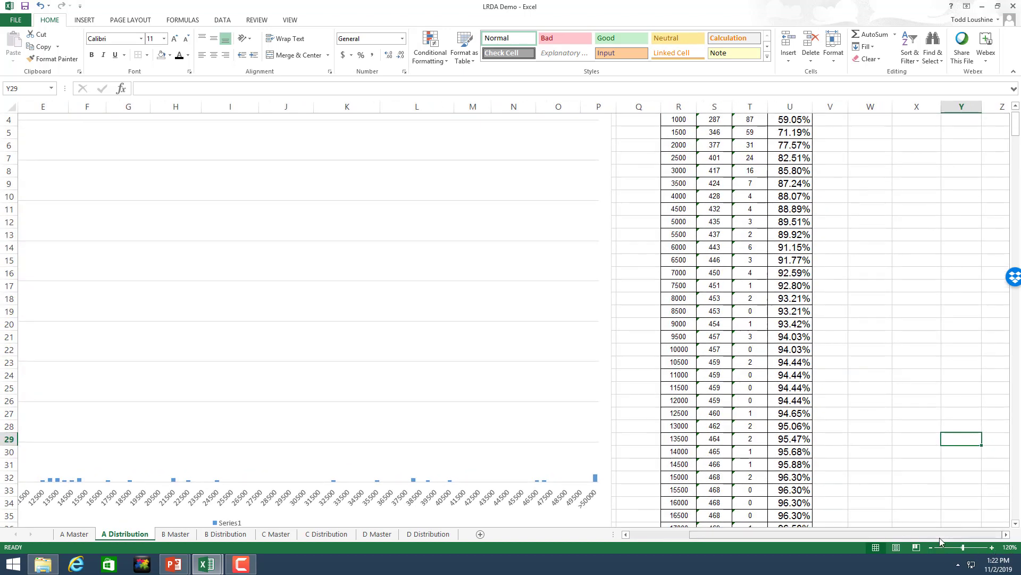
scroll(883, 415, up, 1)
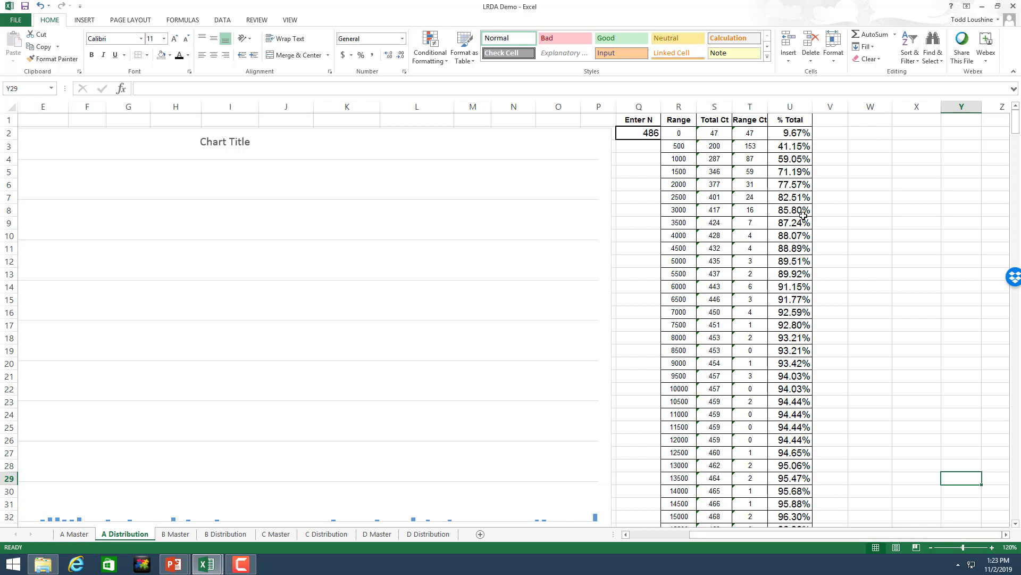
scroll(787, 159, down, 18)
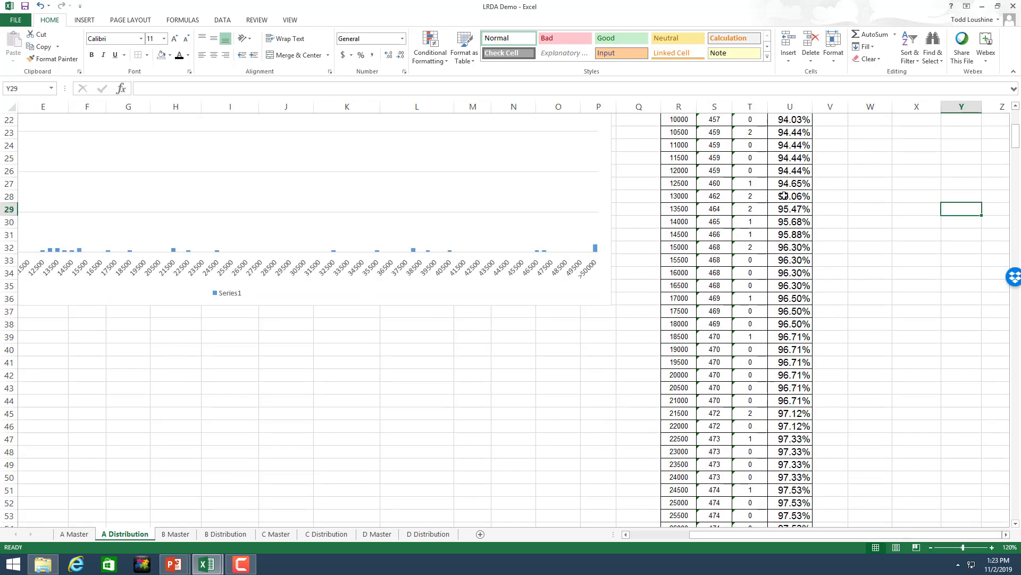
scroll(783, 199, down, 10)
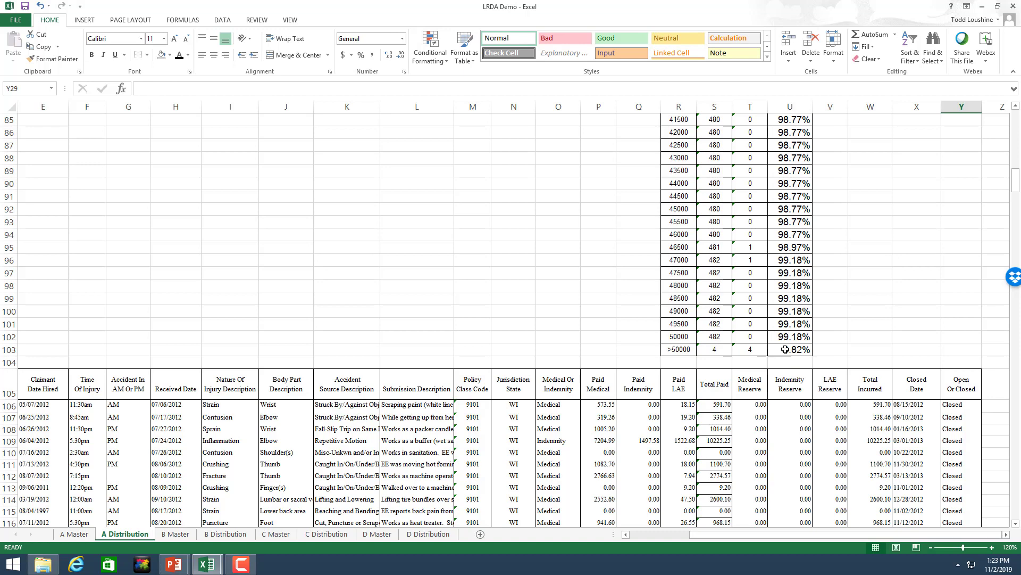
scroll(785, 330, up, 20)
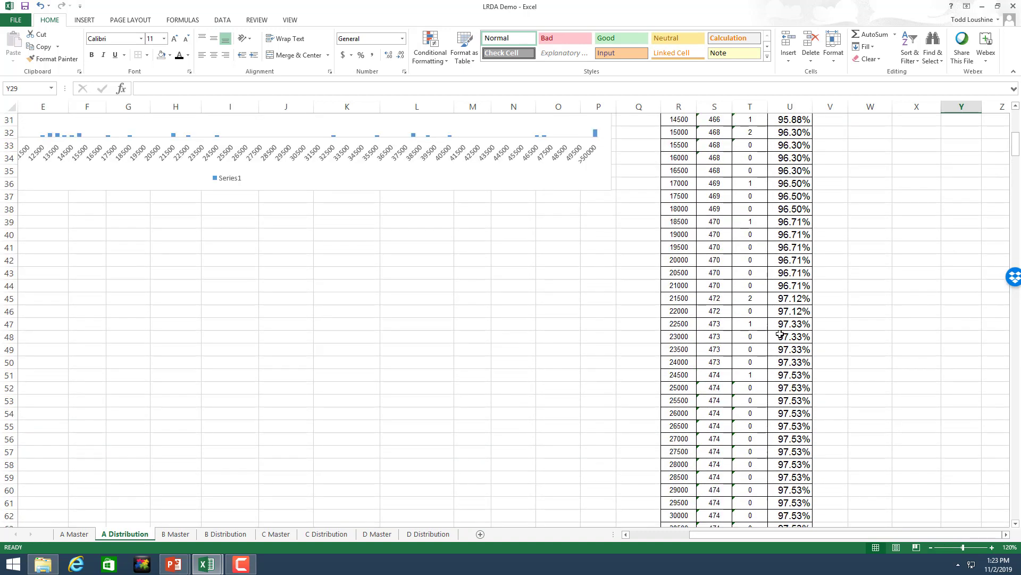
scroll(784, 331, up, 3)
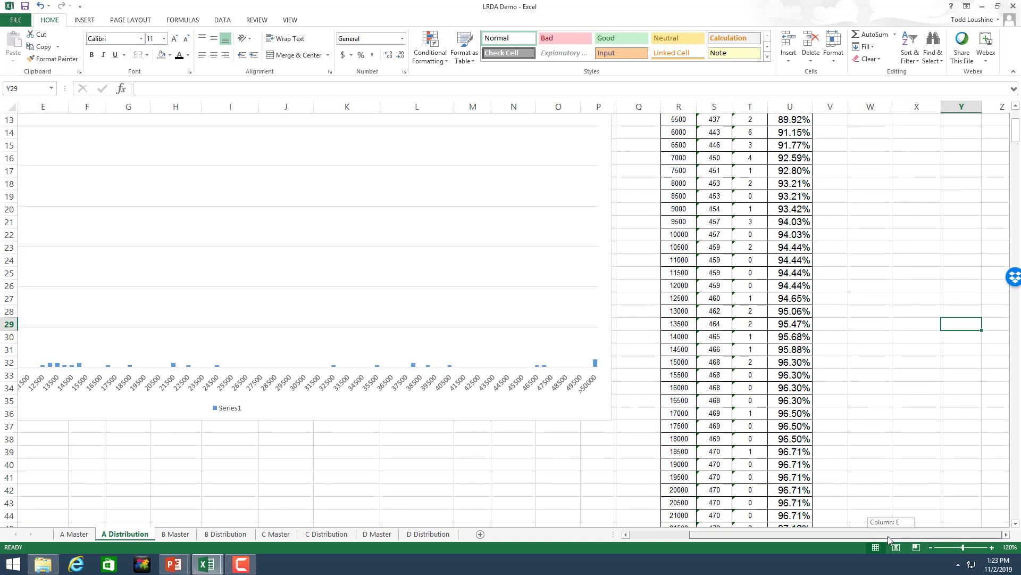
drag(888, 536, 815, 545)
scroll(461, 468, up, 3)
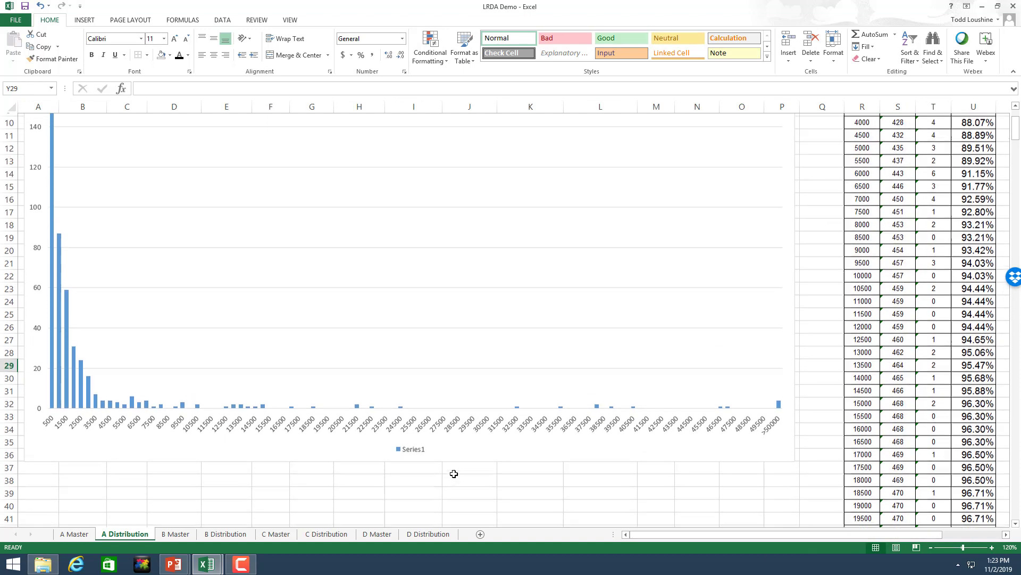
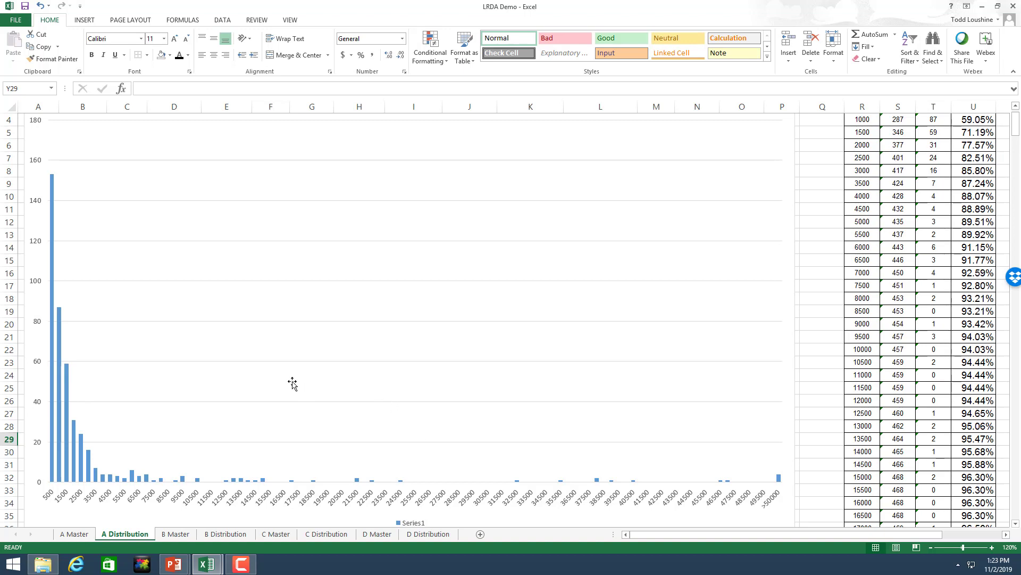
Step: Zoom in on the C Distribution histogram, scroll around it, then move to D Distribution
click(327, 534)
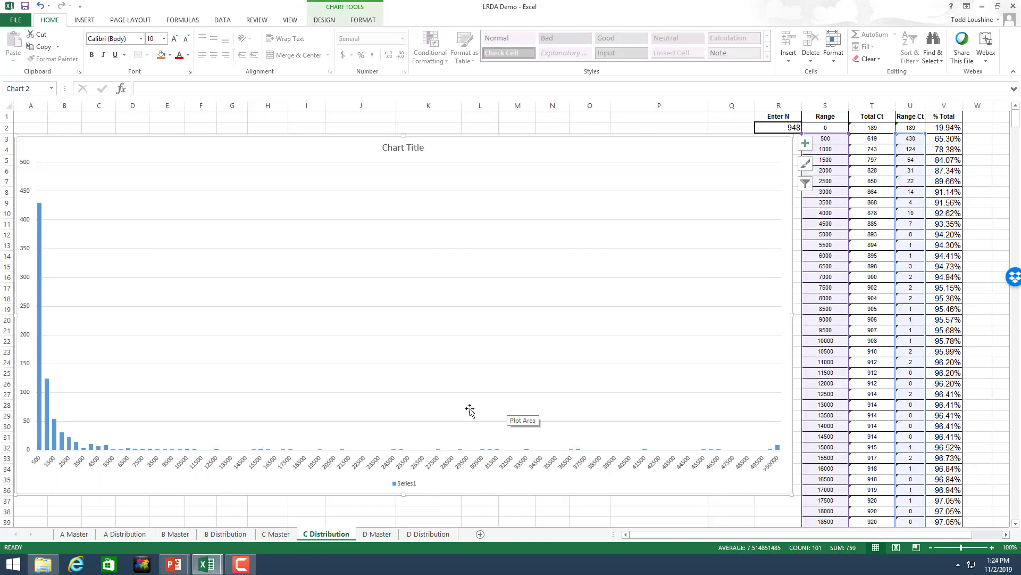
click(992, 547)
click(991, 547)
click(992, 547)
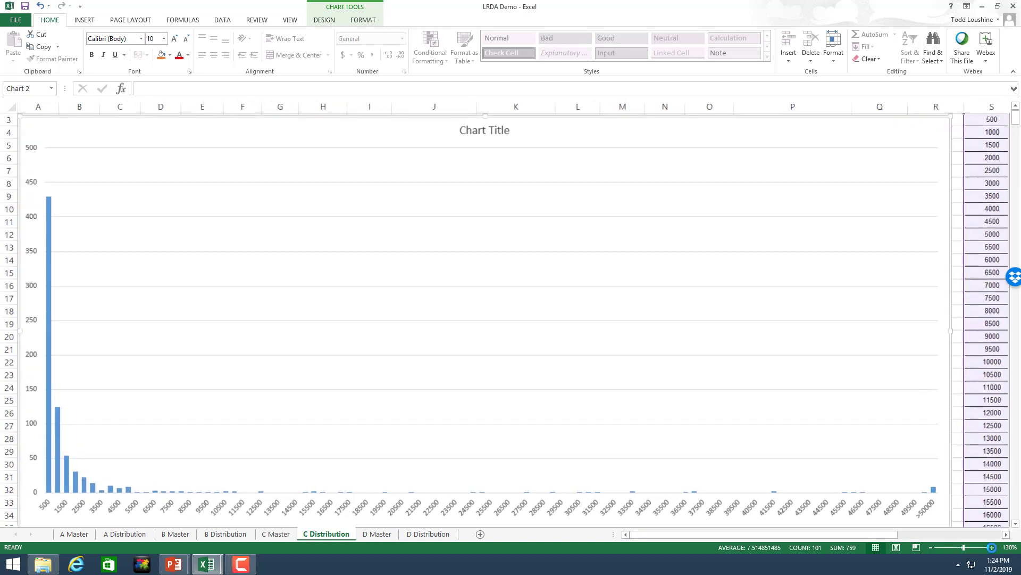
click(992, 547)
click(992, 547)
scroll(902, 408, down, 3)
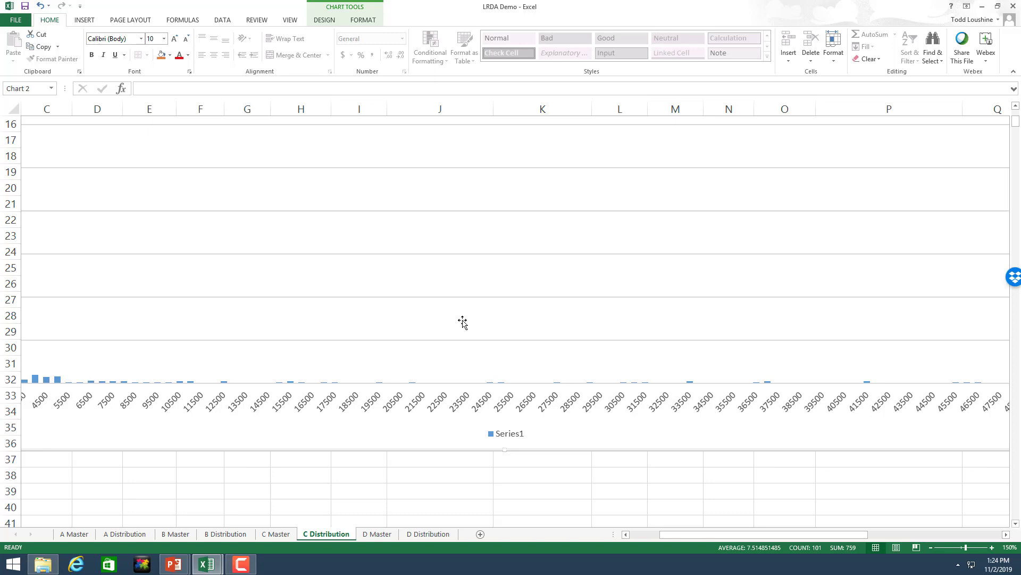
scroll(463, 321, up, 2)
drag(750, 534, 673, 546)
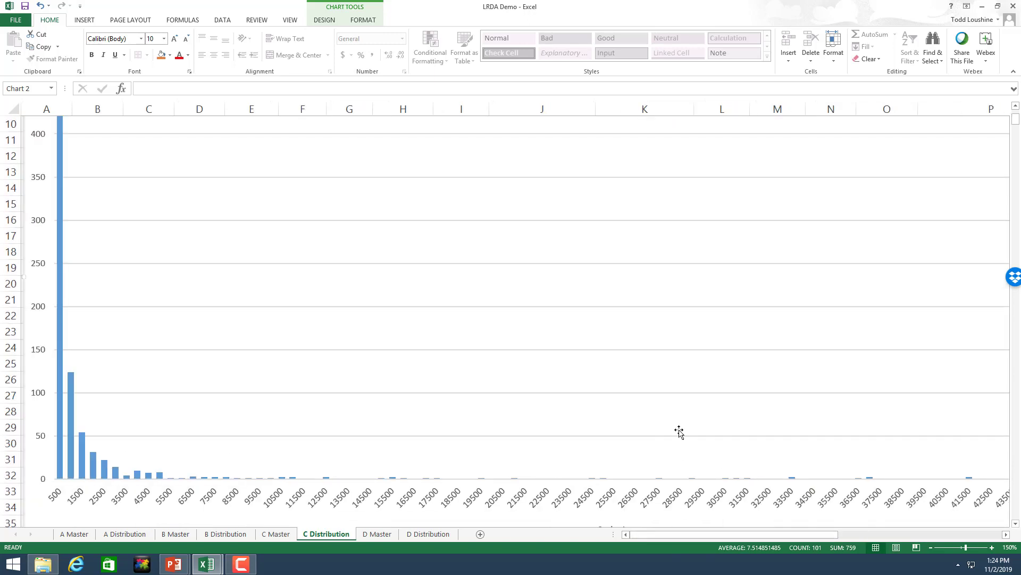
scroll(612, 415, up, 1)
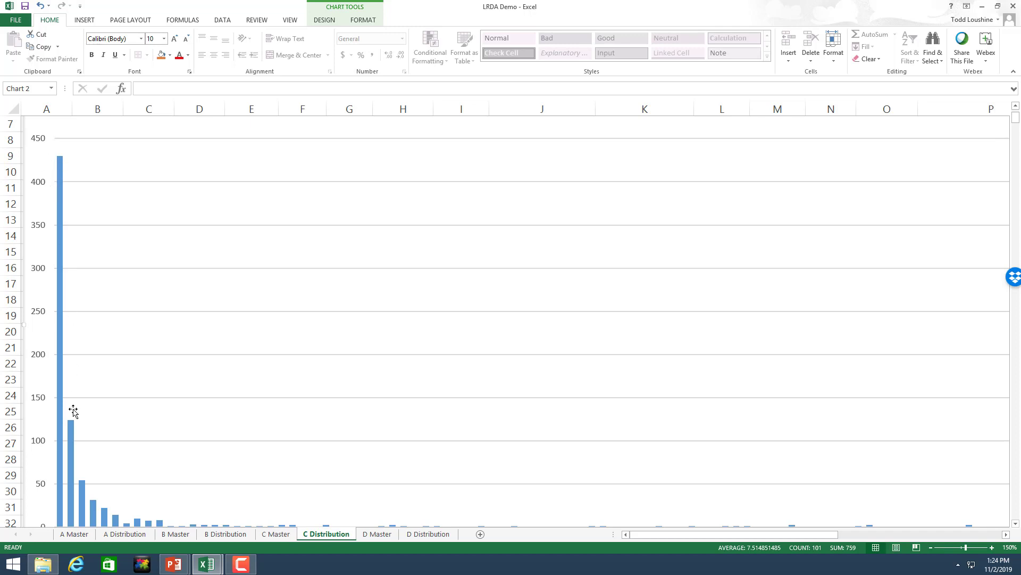
scroll(526, 447, down, 1)
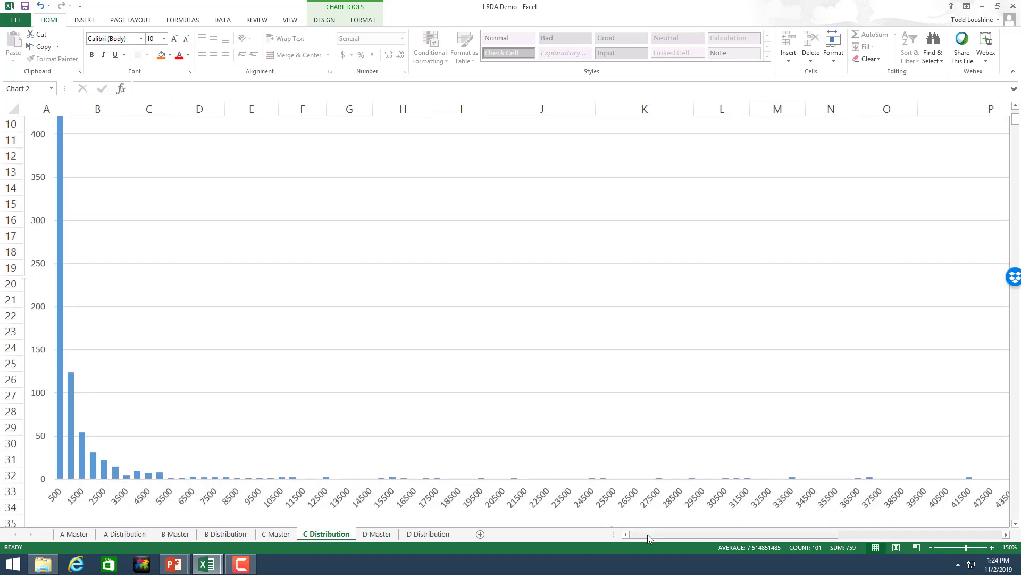
drag(647, 534, 714, 545)
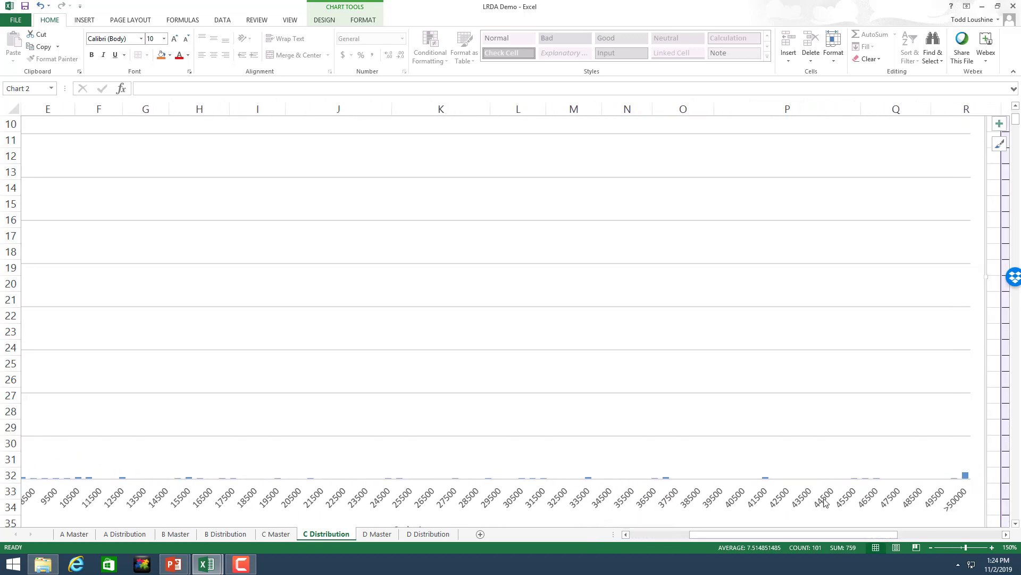
click(430, 534)
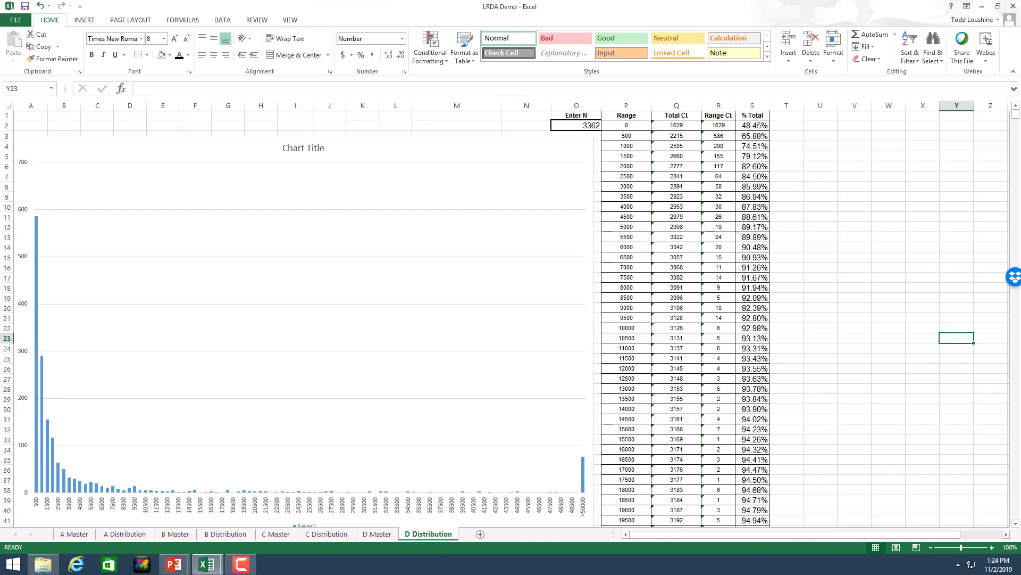
Step: Zoom in three levels and scroll through the D Distribution histogram and range table
click(992, 548)
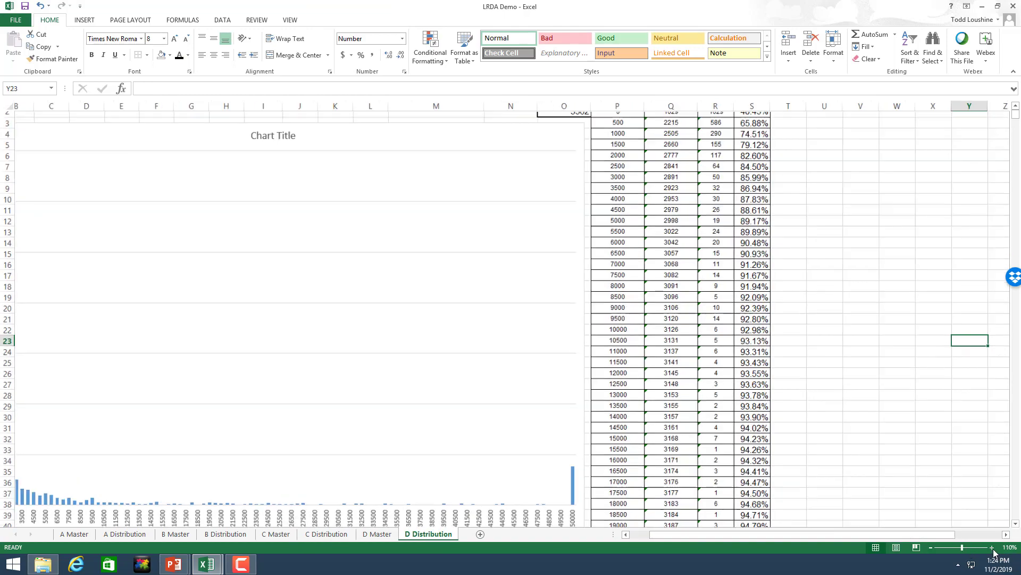
click(992, 547)
click(992, 548)
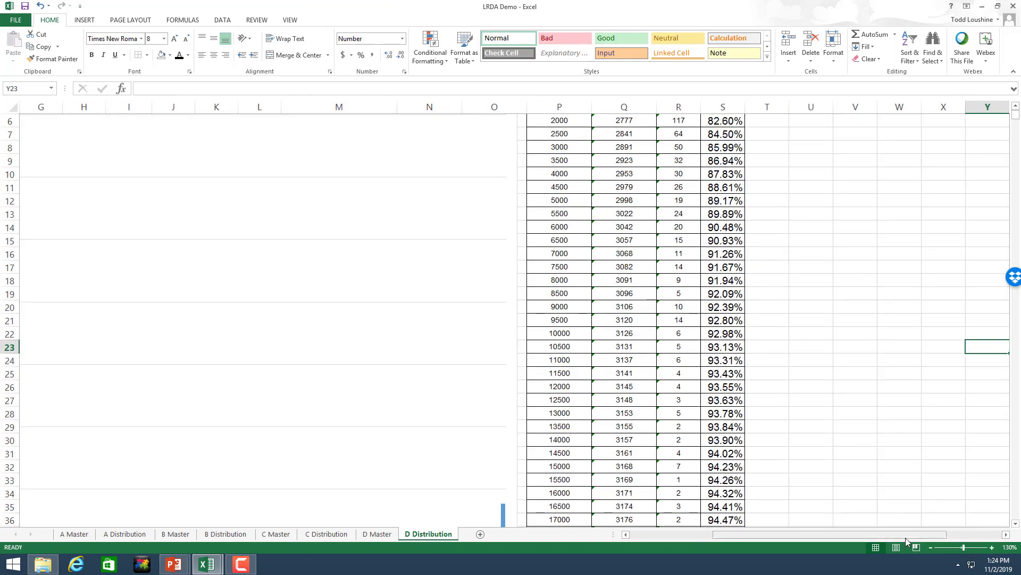
drag(906, 534, 713, 548)
scroll(599, 448, down, 1)
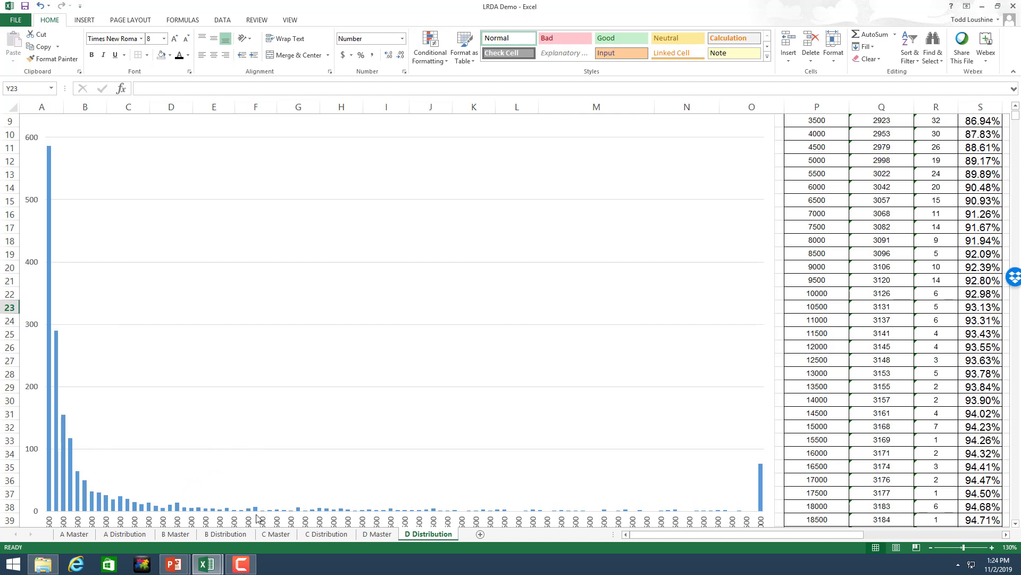
Step: Select the entire B Master sheet and copy it
click(176, 535)
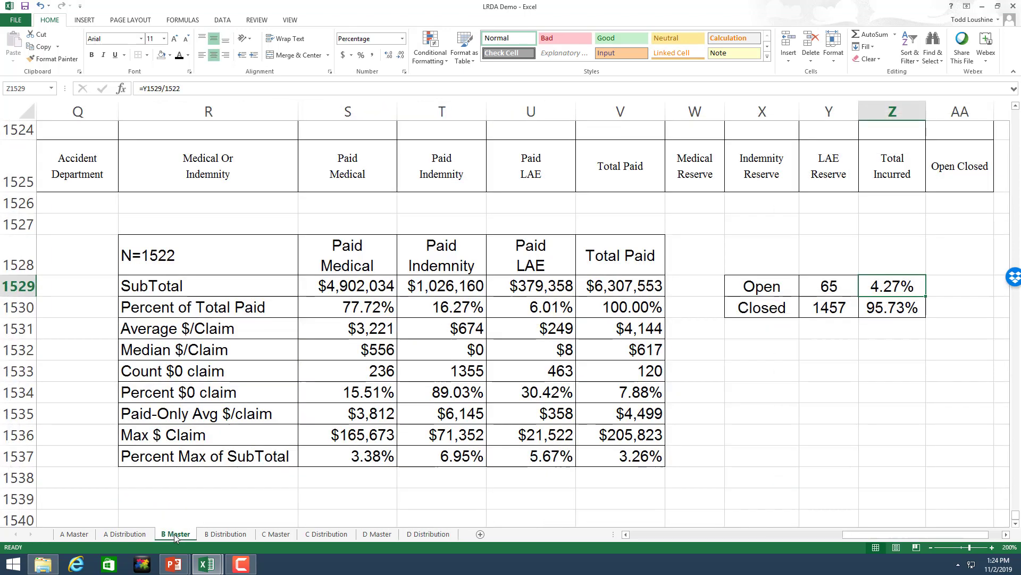
click(237, 535)
click(176, 534)
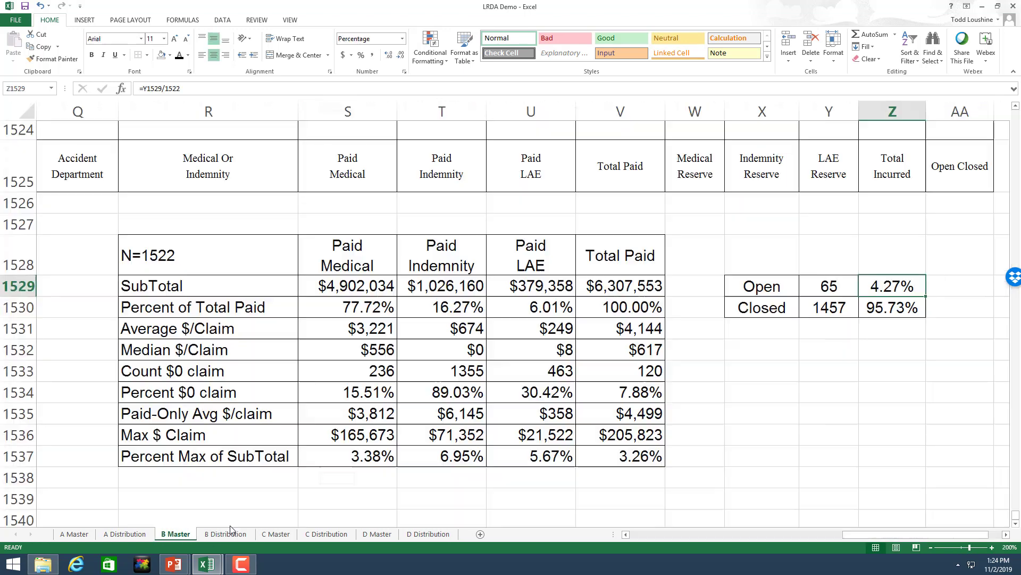
click(25, 112)
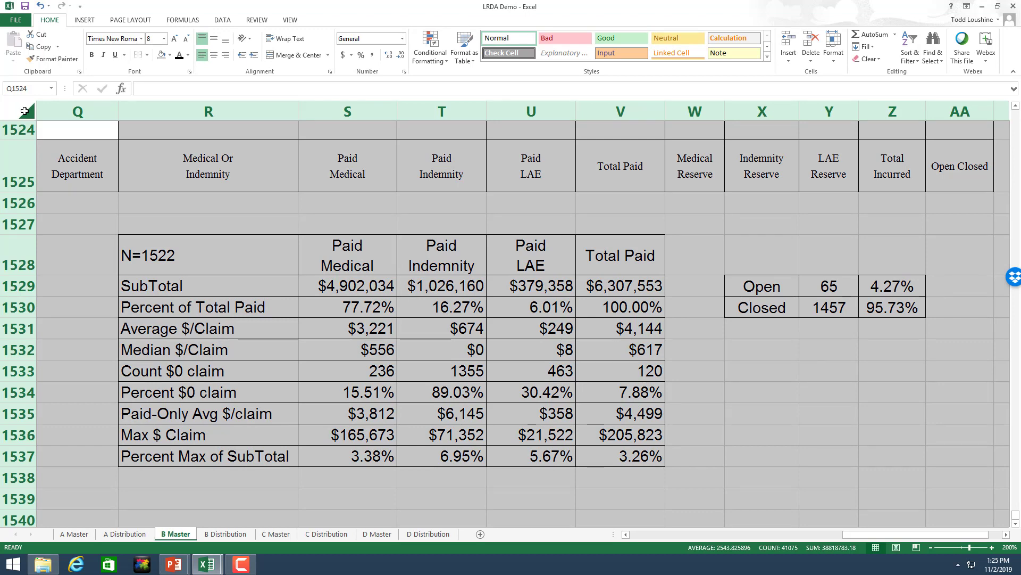
key(ctrl+c)
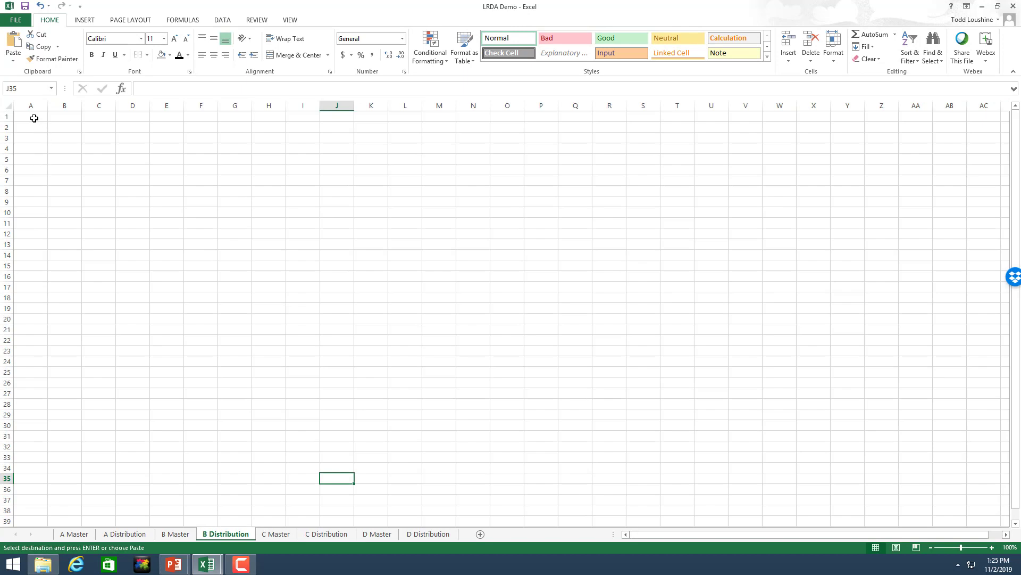
Step: Paste the copied B Master data into B Distribution starting at cell A1
click(34, 118)
key(ctrl+v)
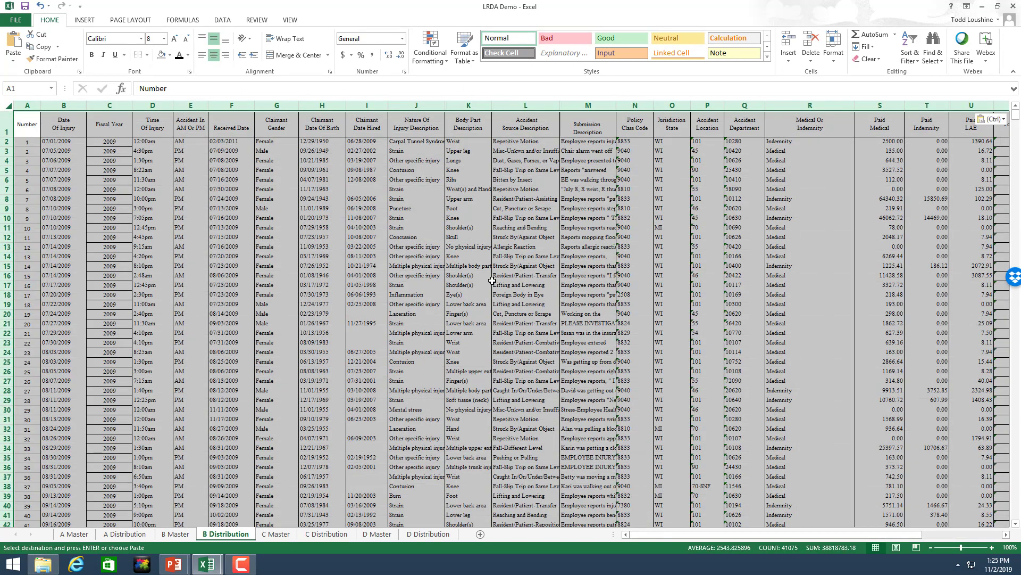
click(749, 341)
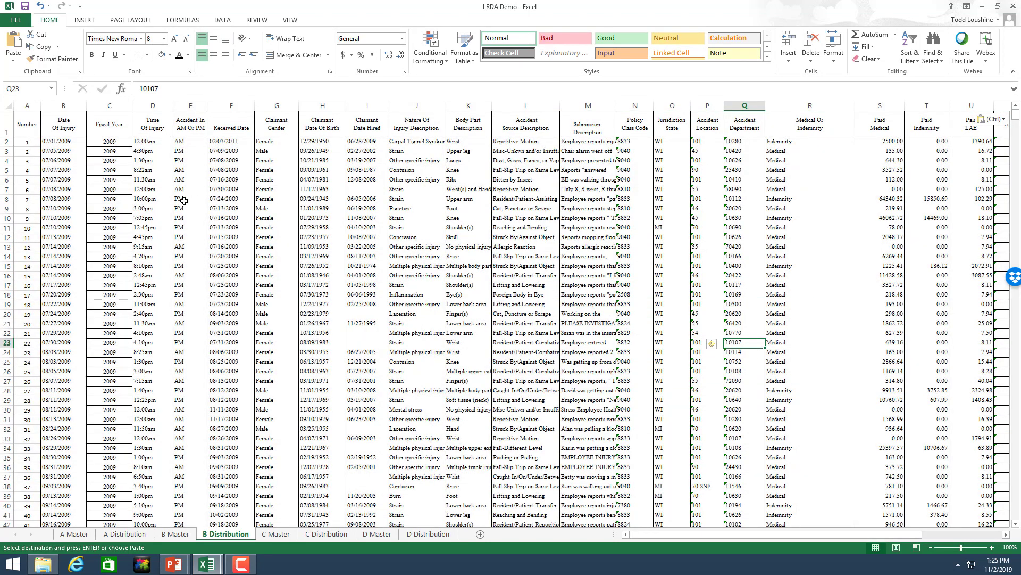
Step: Insert six blank rows above the pasted data at row 1
click(7, 127)
right_click(8, 127)
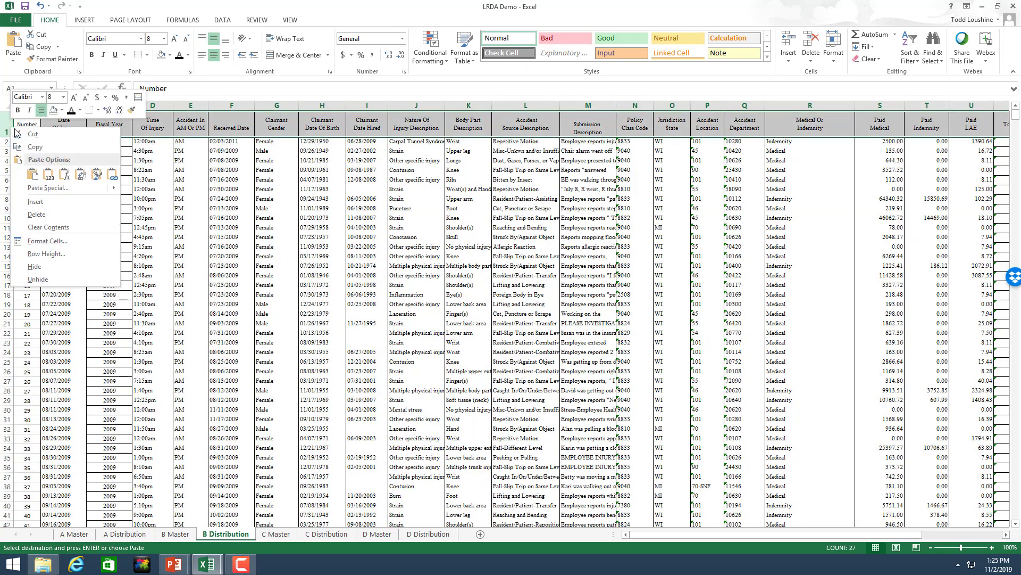
click(35, 201)
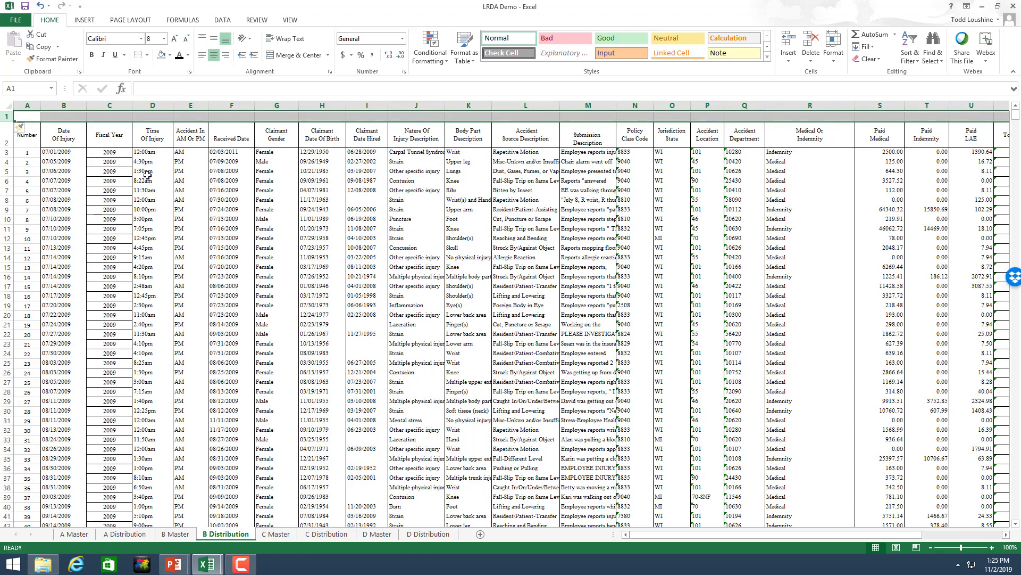
key(F4)
key(F4)
key(F4)
key(F4)
key(F4)
key(F4)
key(F4)
key(F4)
key(F4)
key(F4)
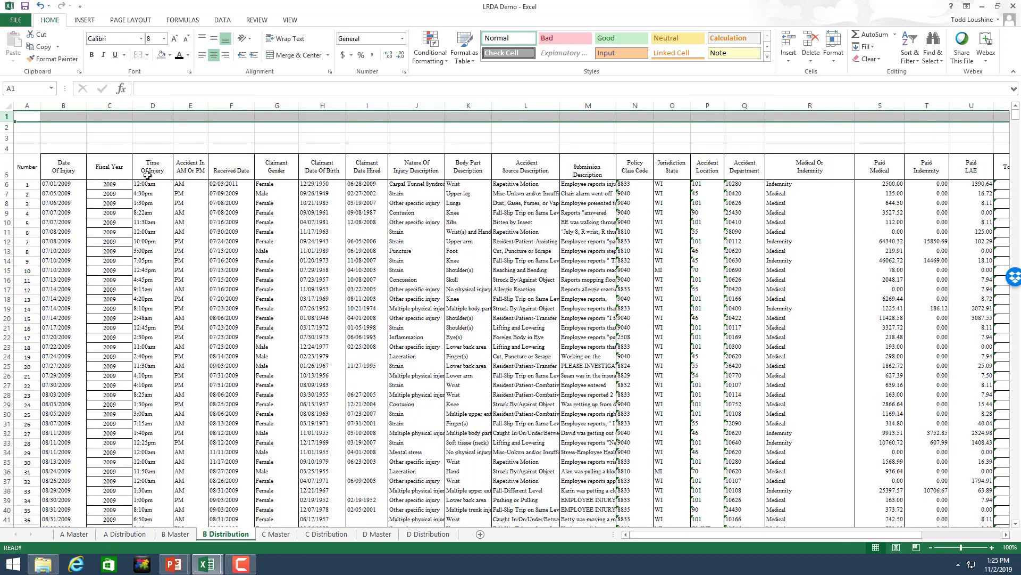
key(F4)
key(F4)
key(F4)
key(F4)
key(F4)
key(F4)
key(F4)
key(F4)
key(F4)
key(F4)
key(F4)
key(F4)
key(F4)
key(F4)
key(F4)
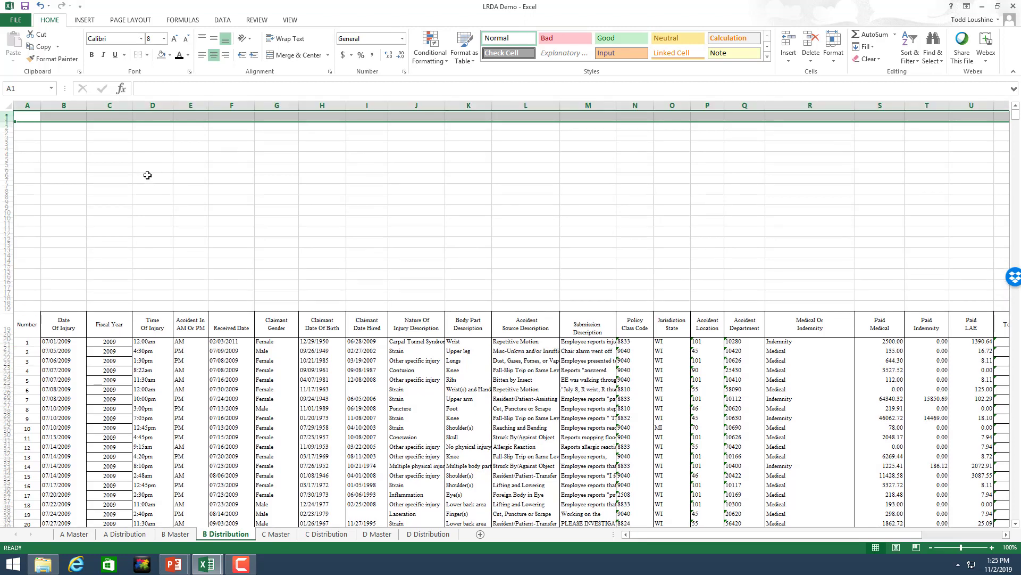
key(F4)
key(F4)
key(F4)
key(F4)
key(F4)
key(F4)
key(F4)
key(F4)
key(F4)
key(F4)
key(F4)
key(F4)
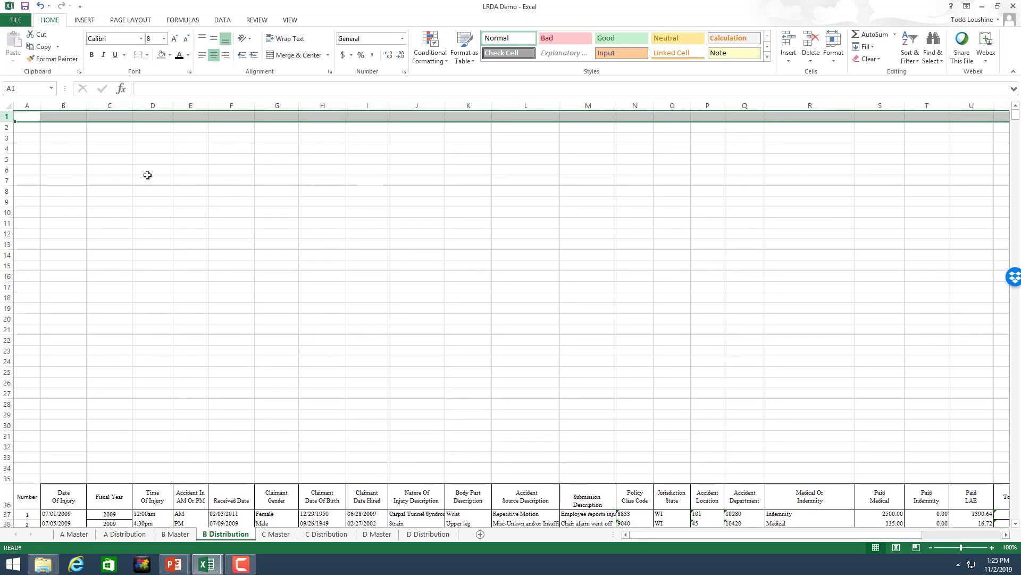
key(F4)
key(F4)
key(F4)
key(F4)
key(F4)
key(F4)
key(F4)
key(F4)
key(F4)
key(F4)
key(F4)
key(F4)
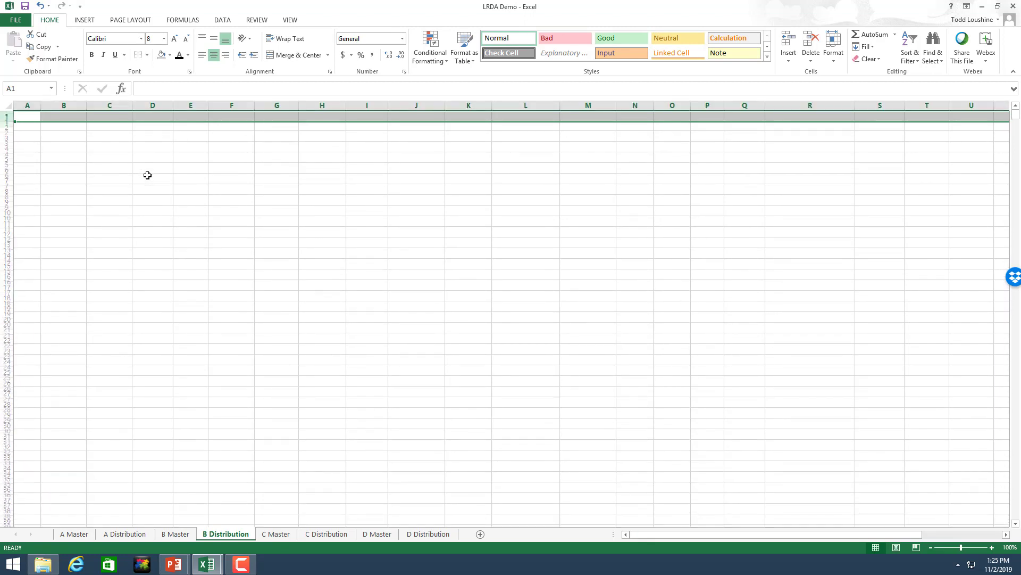
key(F4)
key(F4)
key(F4)
key(F4)
key(F4)
key(F4)
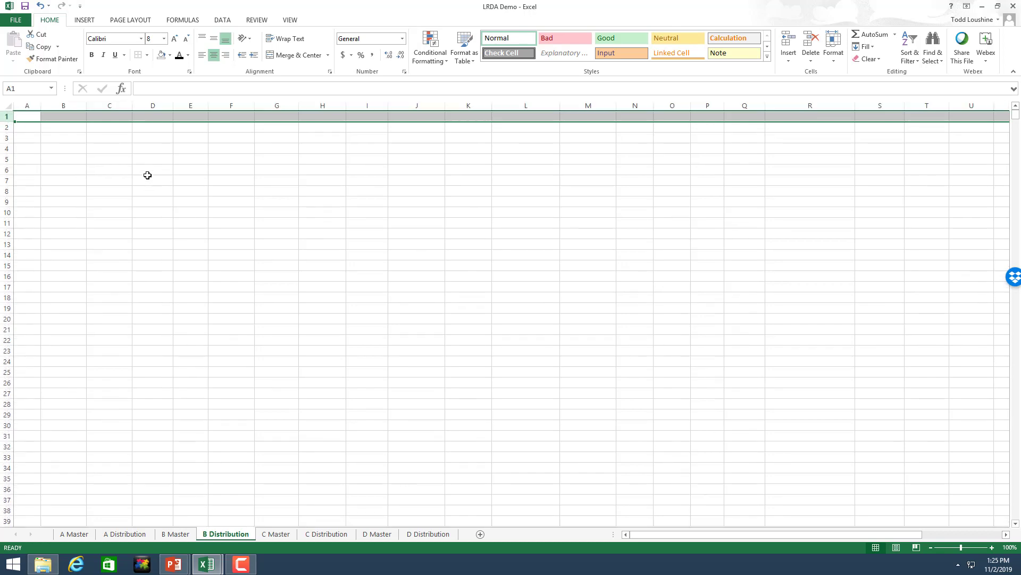
Step: Insert more blank rows at rows 73 and 101 until the header sits at row 105
scroll(96, 403, down, 19)
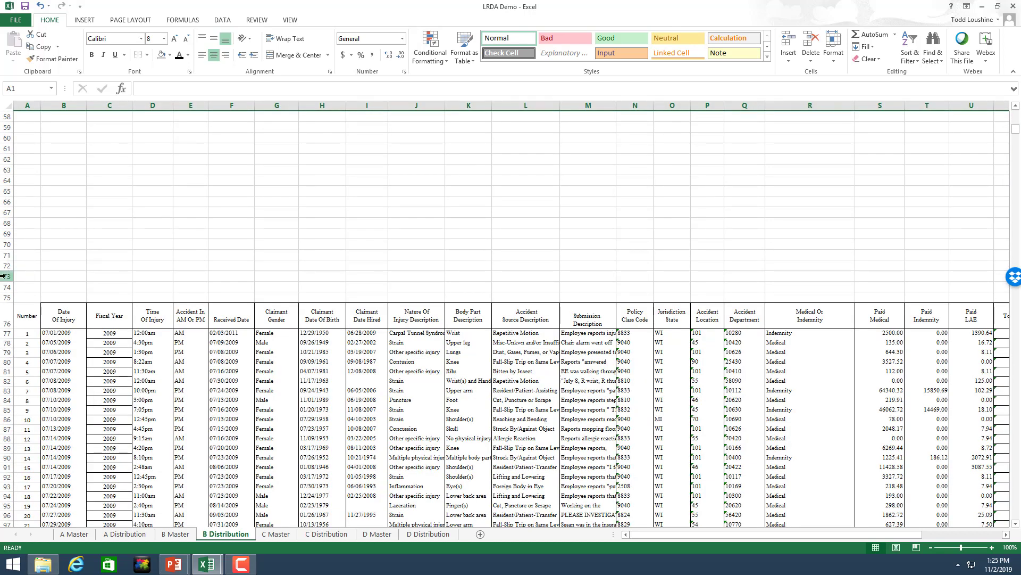
click(7, 276)
right_click(8, 276)
click(46, 355)
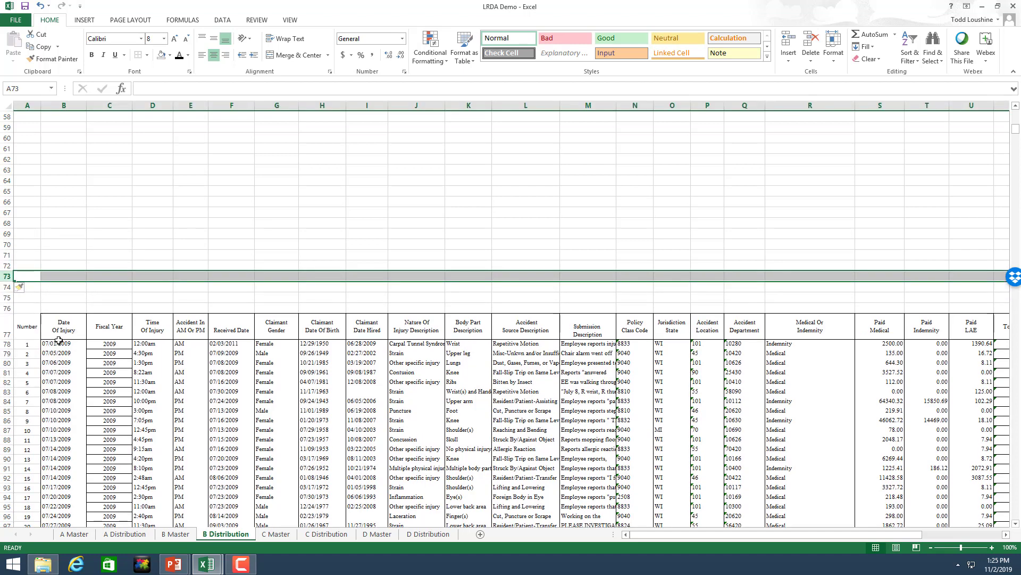
key(F4)
key(F4)
key(F4)
key(F4)
key(F4)
key(F4)
key(F4)
key(F4)
key(F4)
key(F4)
key(F4)
key(F4)
key(F4)
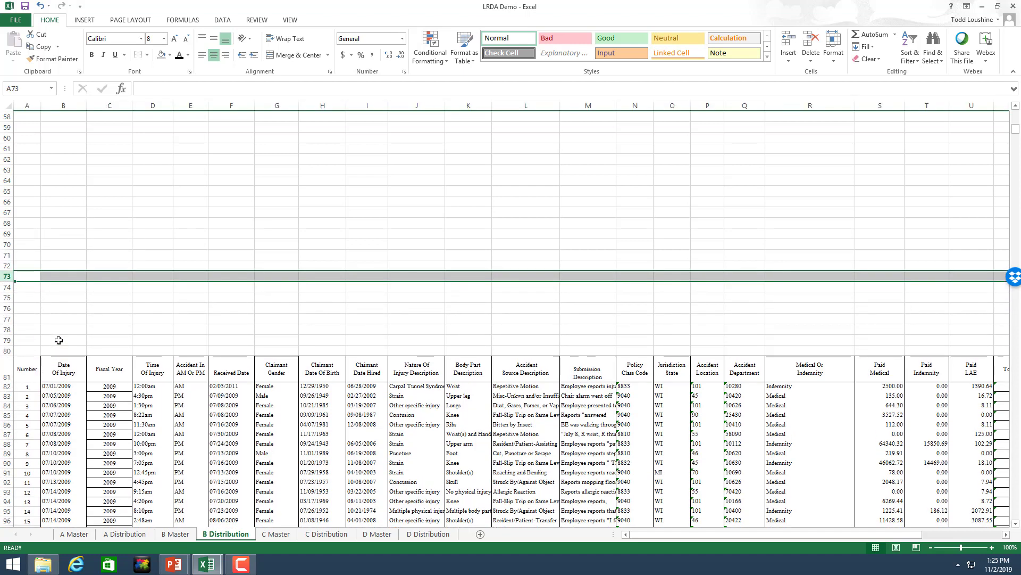
key(F4)
key(F4)
key(F4)
key(F4)
key(F4)
key(F4)
key(F4)
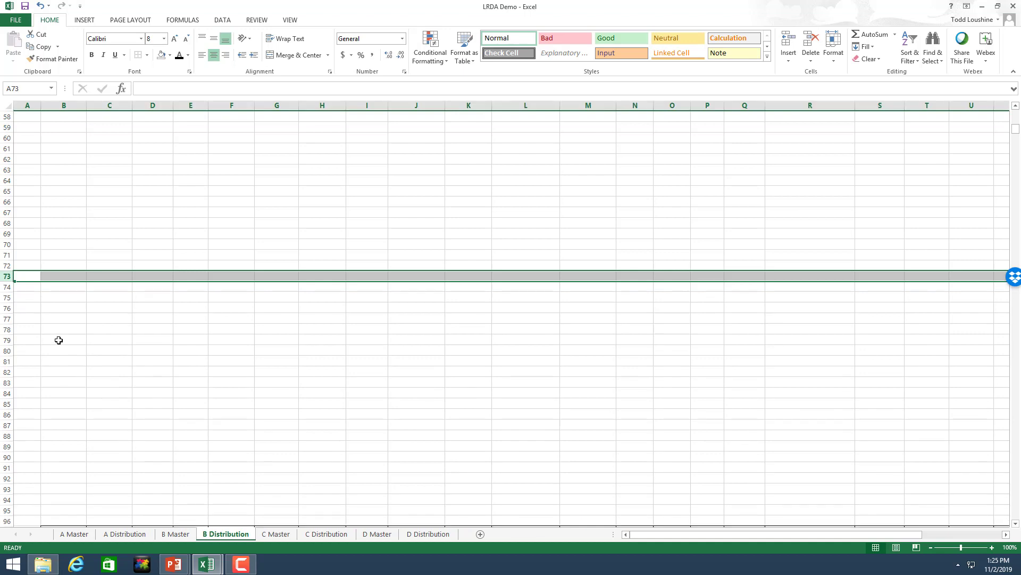
scroll(180, 344, down, 8)
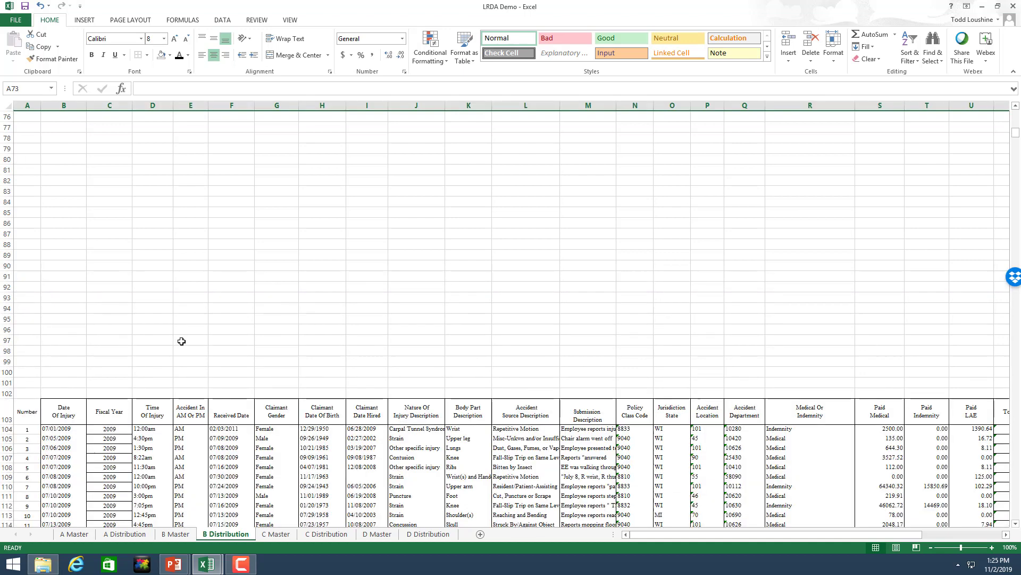
right_click(8, 319)
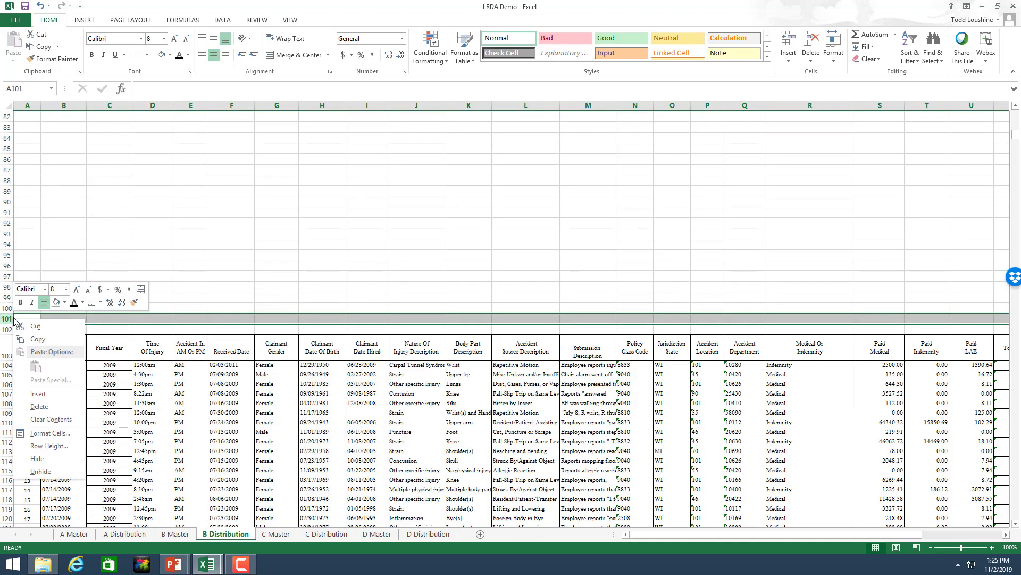
click(51, 394)
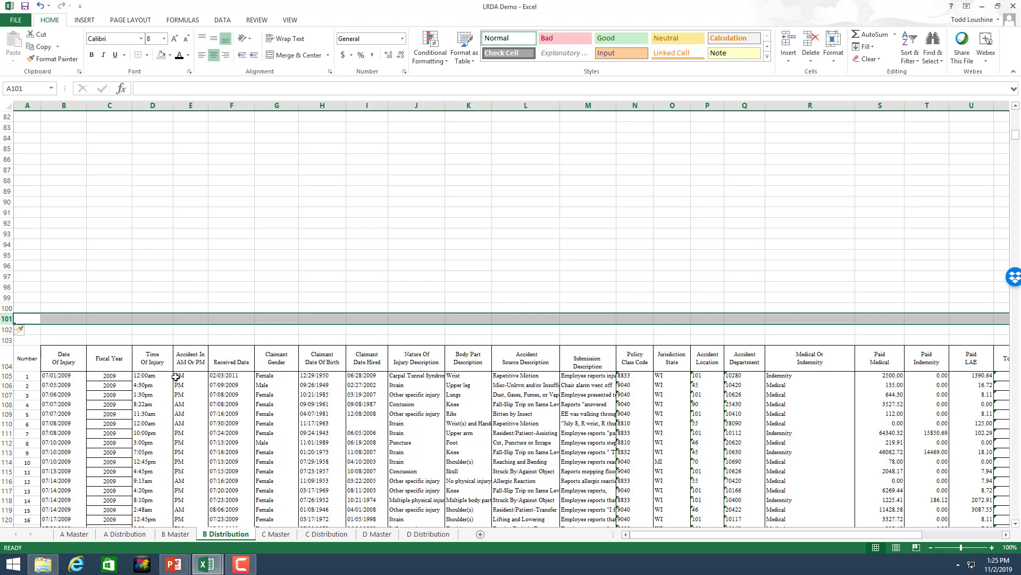
key(F4)
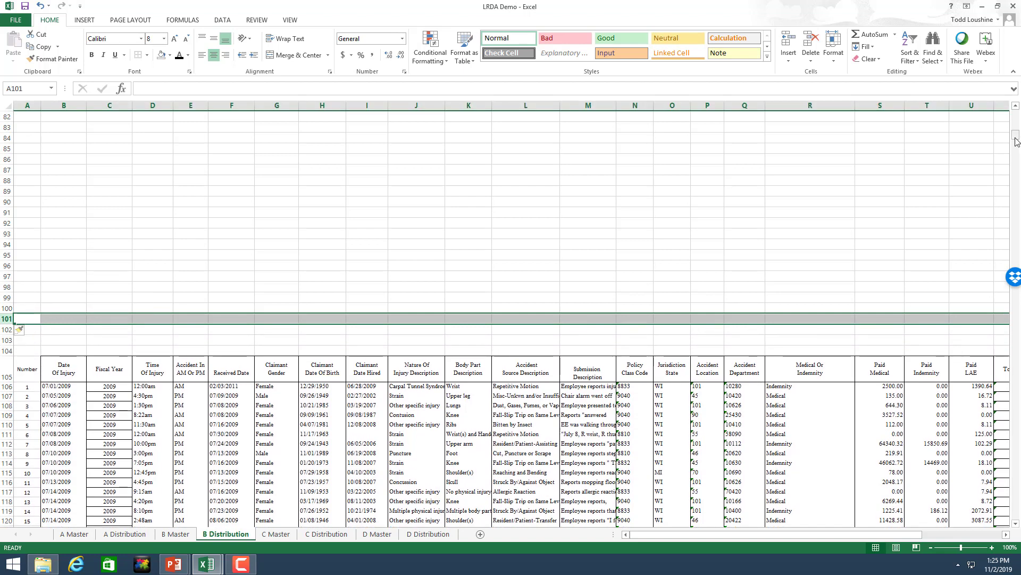
Step: Delete rows 1629–1650 holding the repeated header and summary statistics below the claims
drag(1016, 141, 1017, 550)
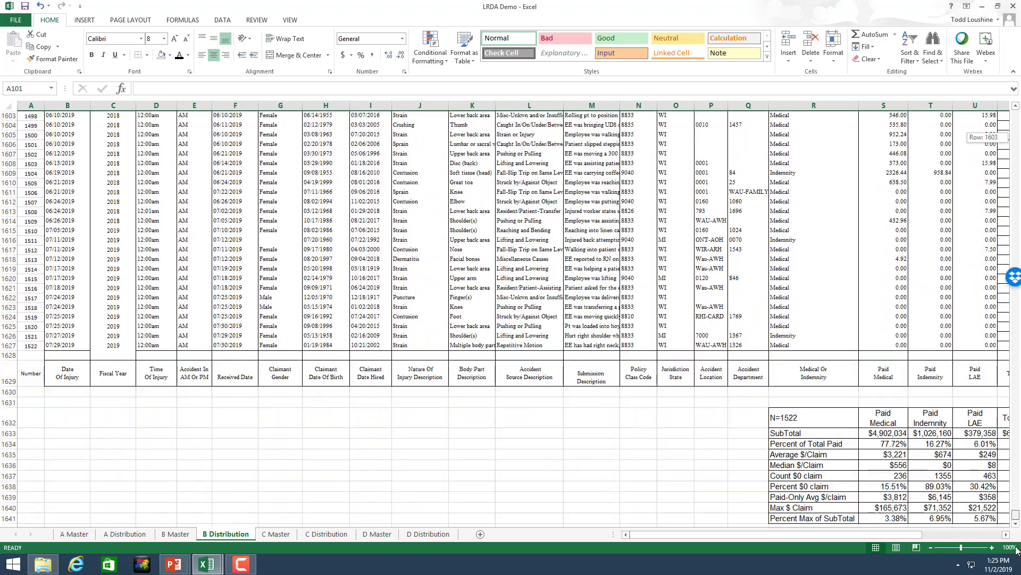
scroll(383, 354, down, 2)
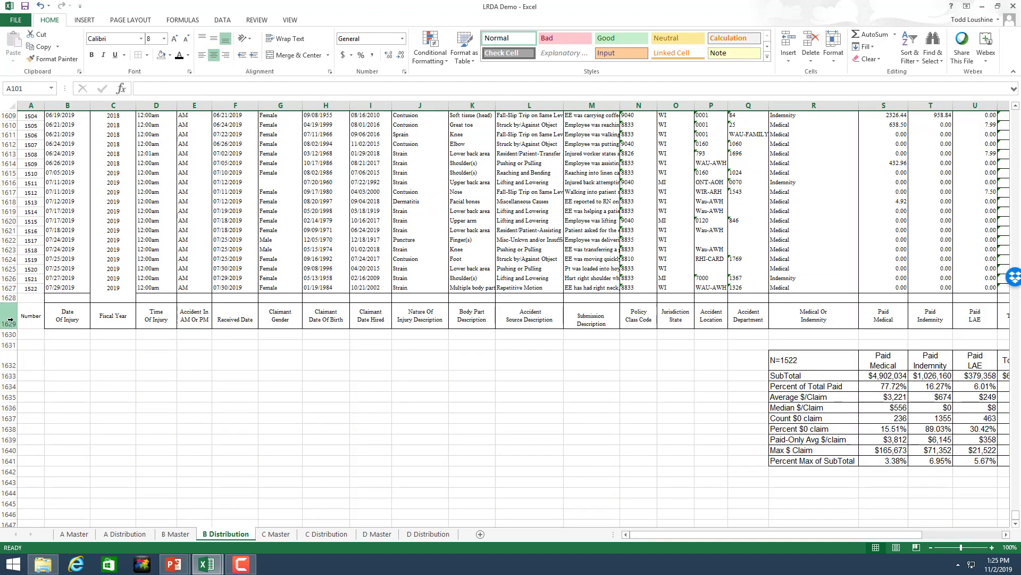
drag(9, 319, 11, 508)
right_click(14, 479)
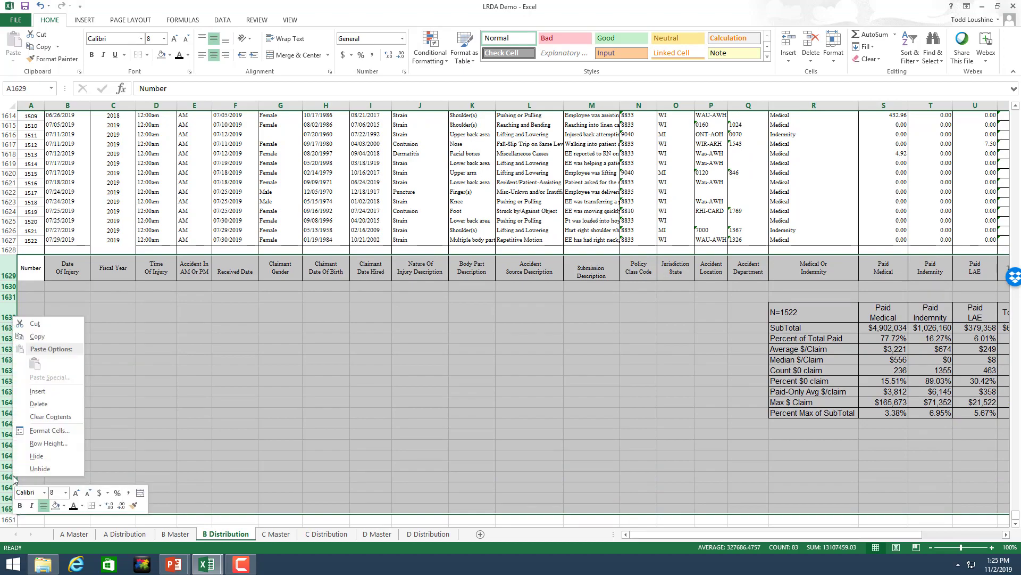
click(38, 404)
click(382, 410)
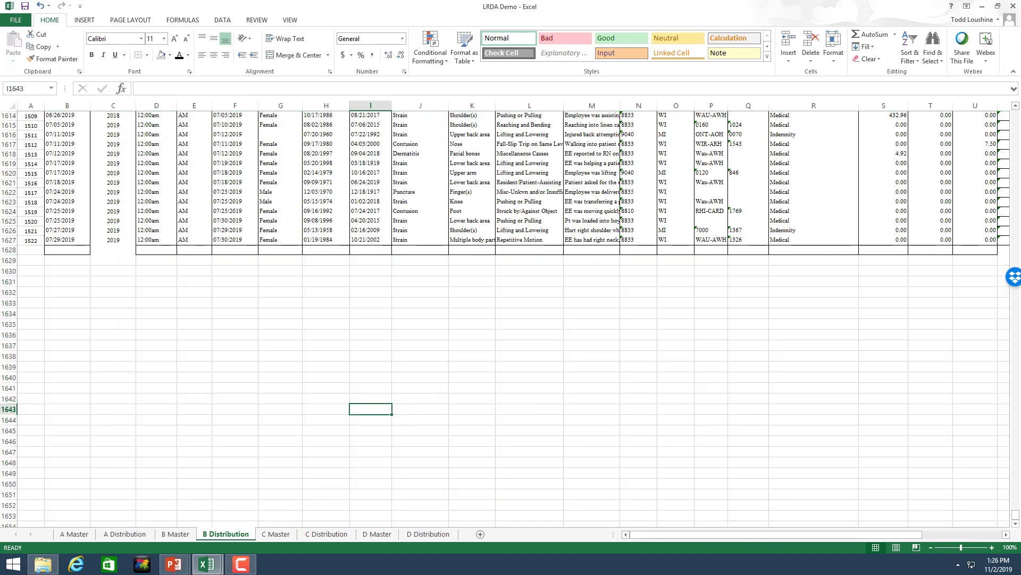
drag(1015, 514, 1017, 137)
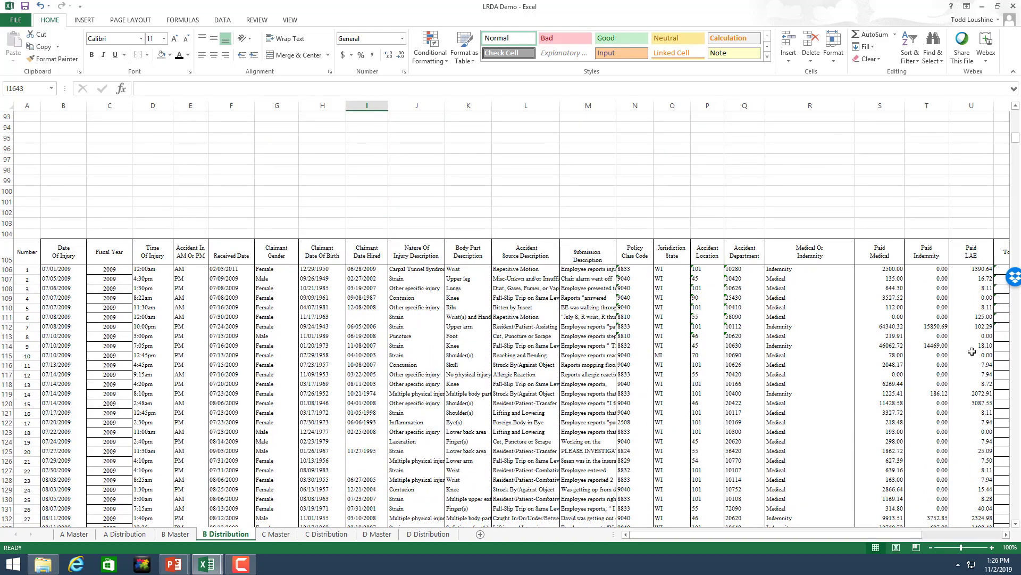
click(1006, 535)
click(1006, 534)
click(1006, 534)
click(1006, 535)
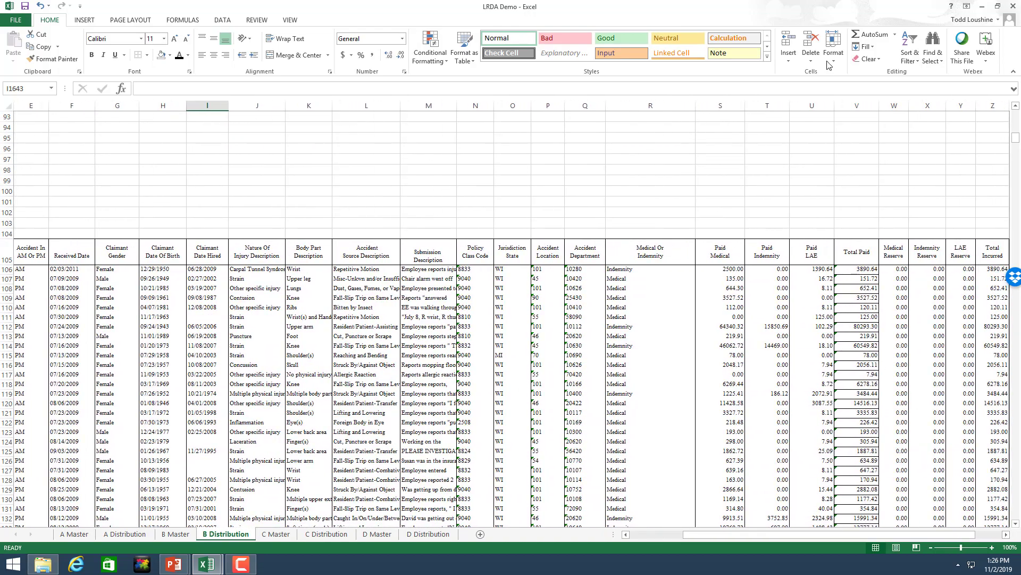
Step: Copy the range-count table B1:F103 from the Distribution table workbook, then return to LRDA Demo
click(207, 564)
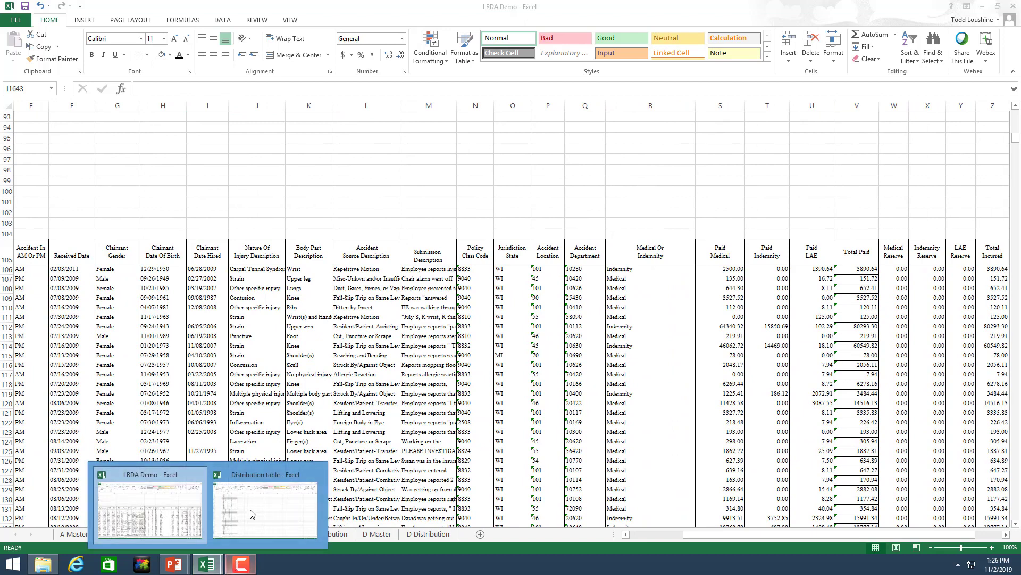
click(252, 513)
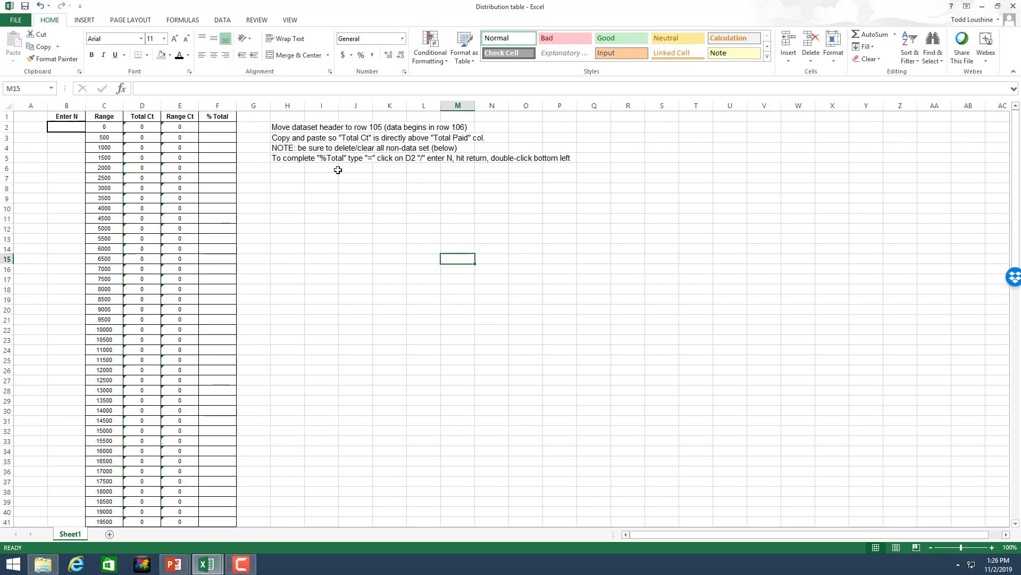
drag(70, 117, 214, 520)
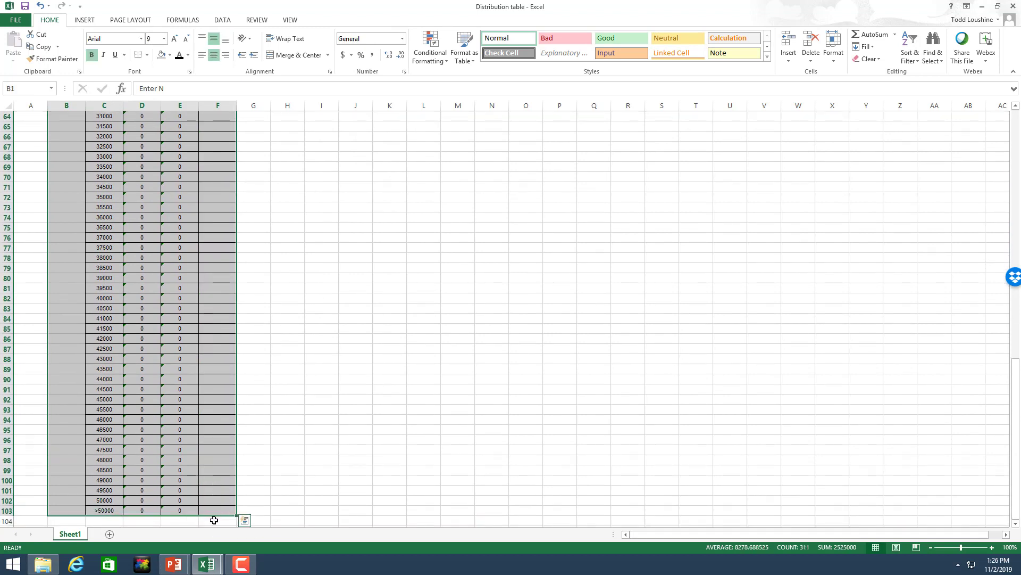
key(ctrl+c)
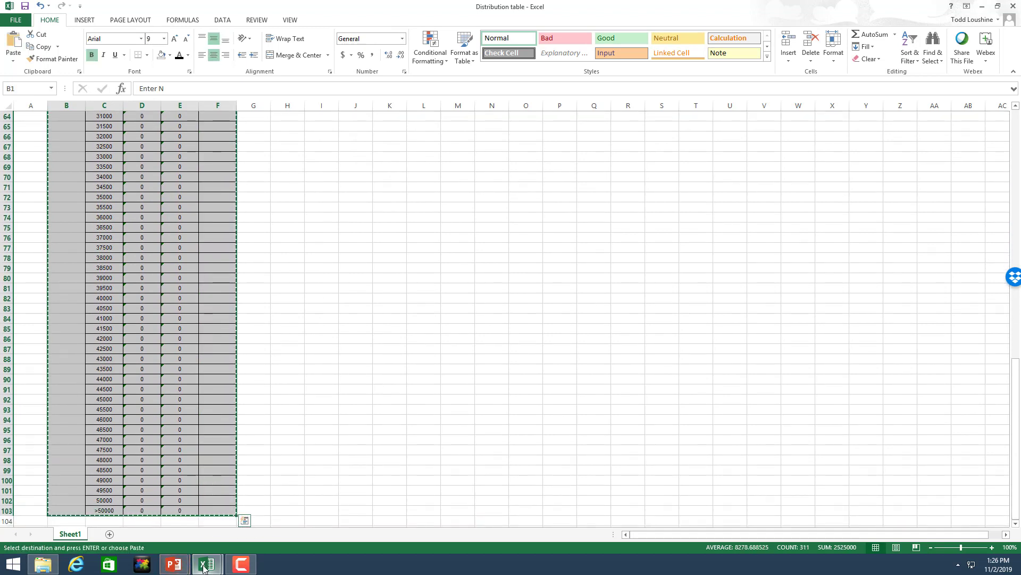
click(144, 498)
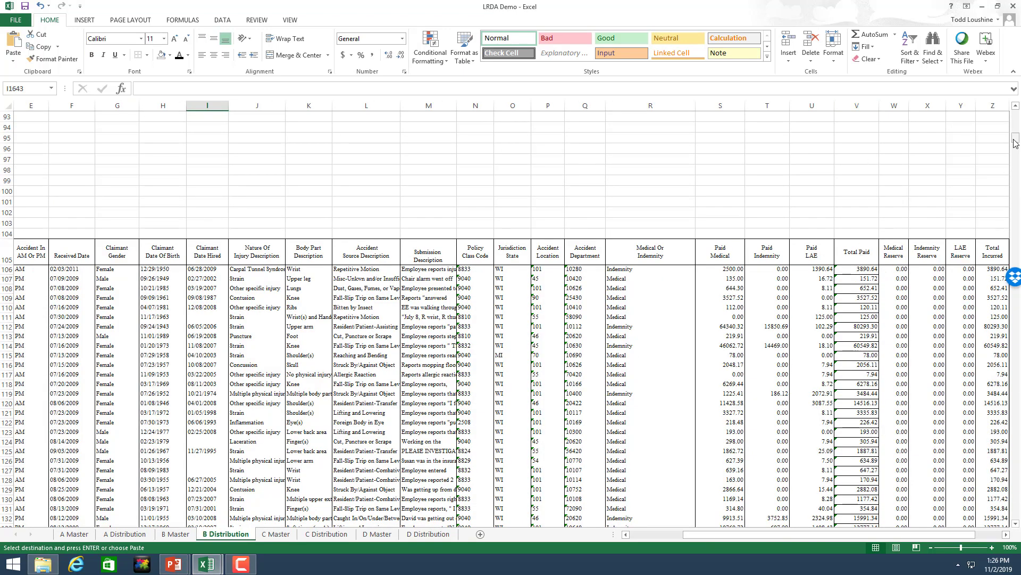
Step: Paste the range-count template at T1 and begin entering 1522 as N in T2
drag(1015, 143, 1015, 112)
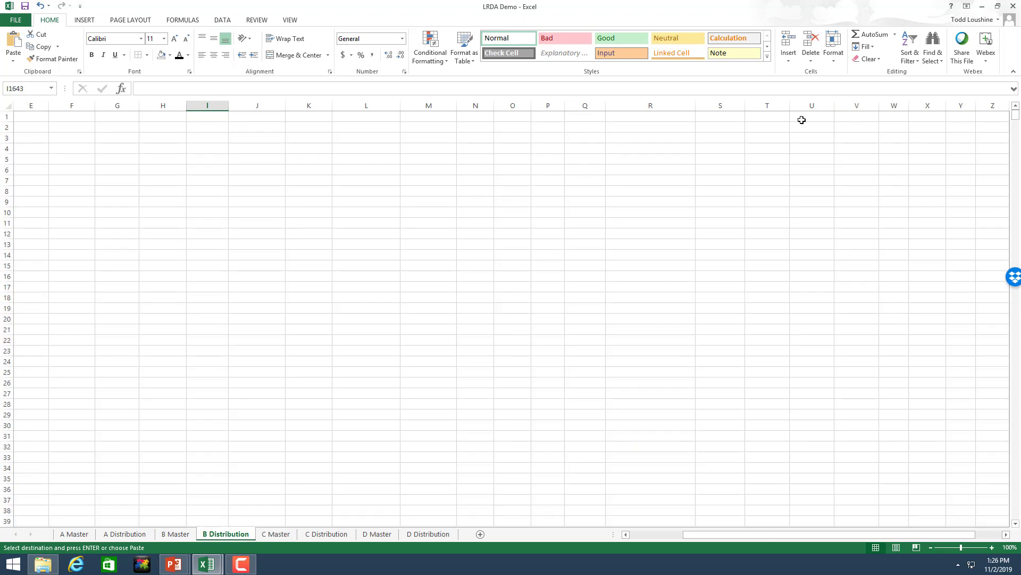
click(763, 119)
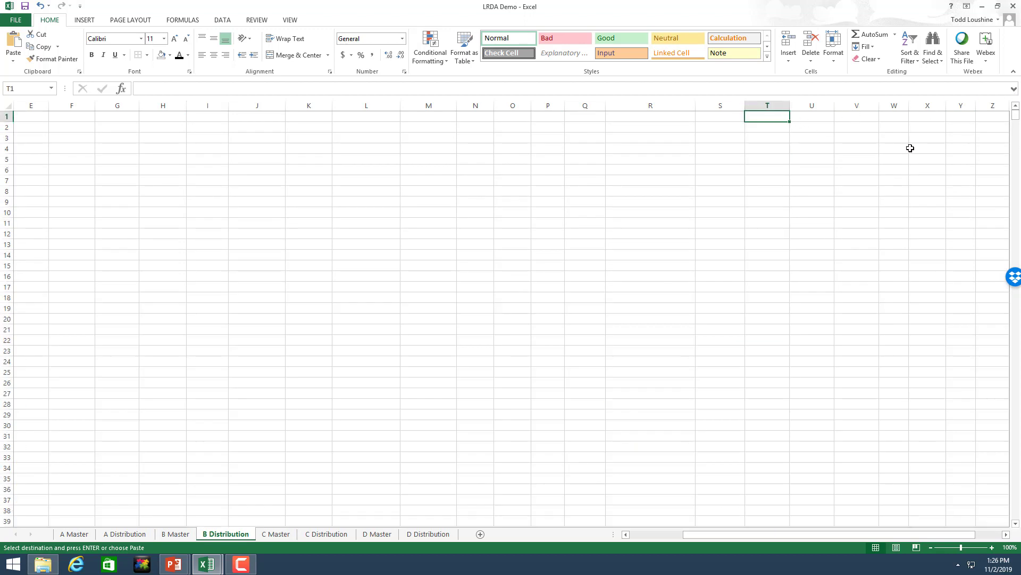
key(ctrl+v)
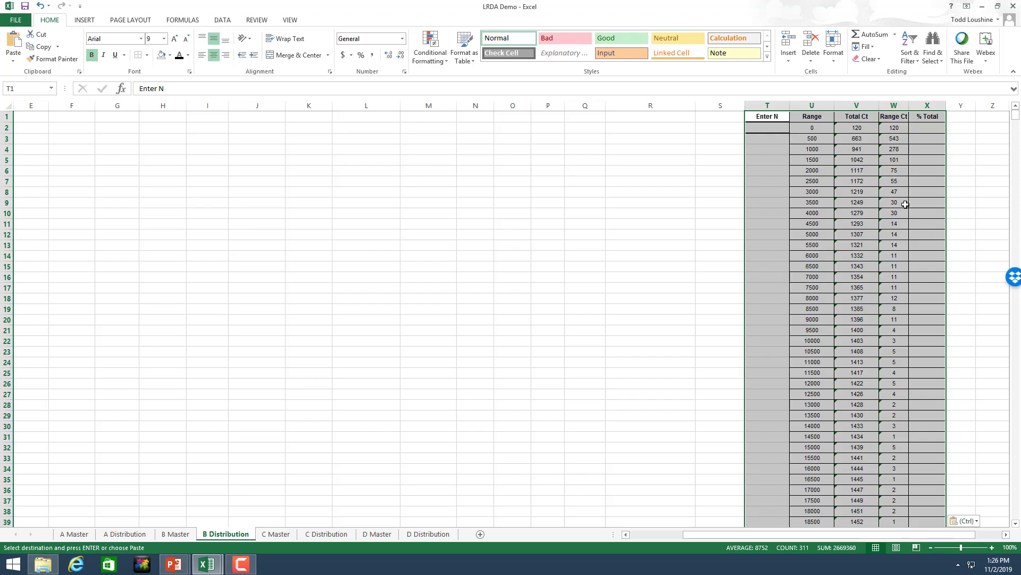
click(756, 126)
drag(1016, 123, 905, 534)
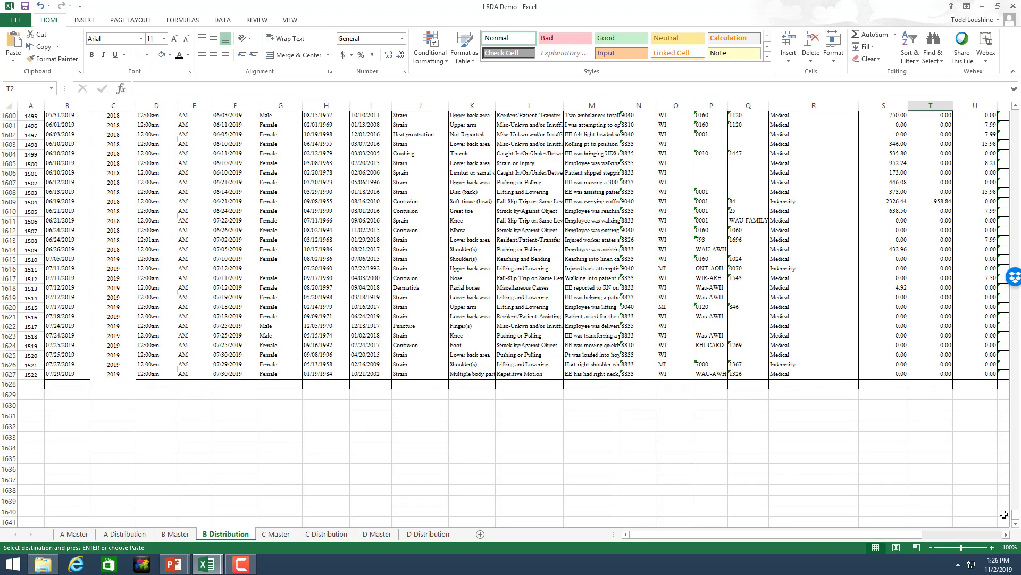
drag(1017, 519, 1006, 99)
text(1522)
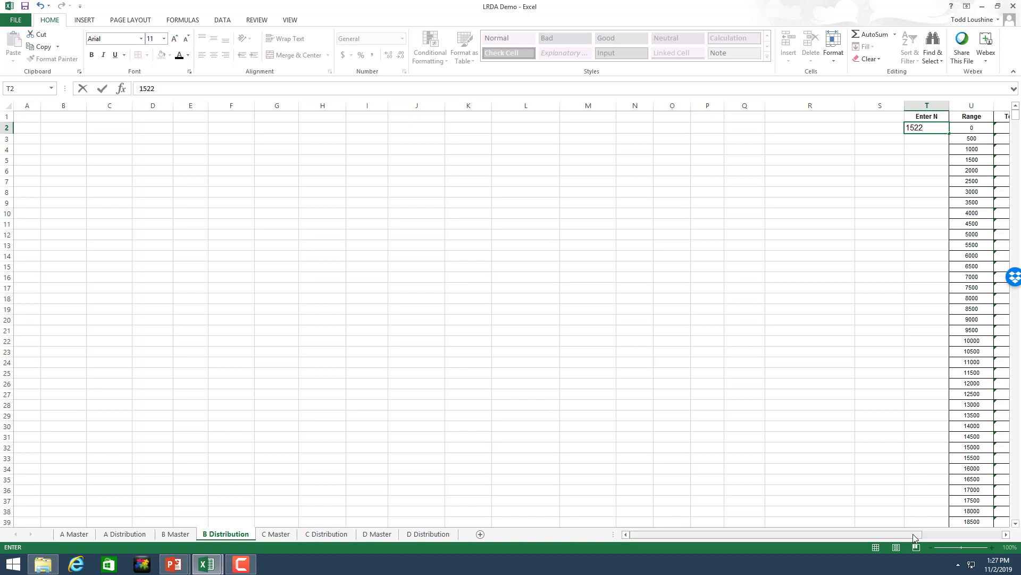
Step: Commit N as 1522 and enter the % Total formula in X2 referencing V2
drag(915, 535, 982, 470)
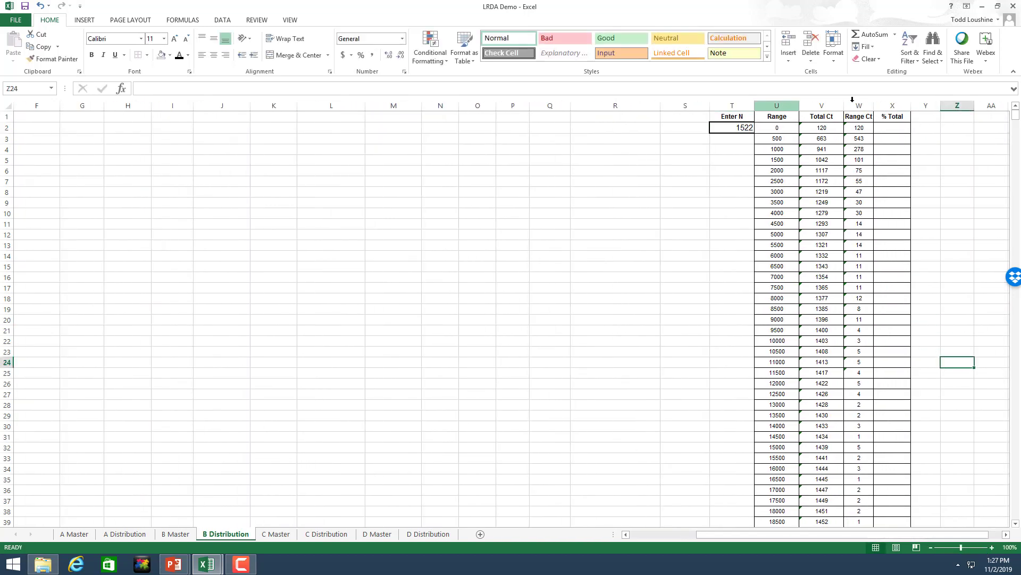
click(905, 131)
text(=)
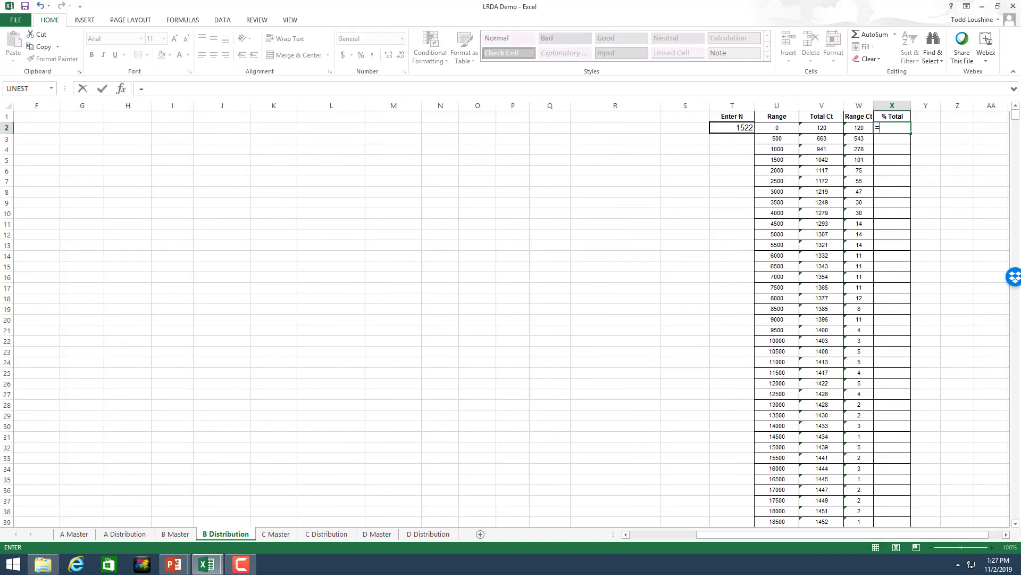
click(818, 125)
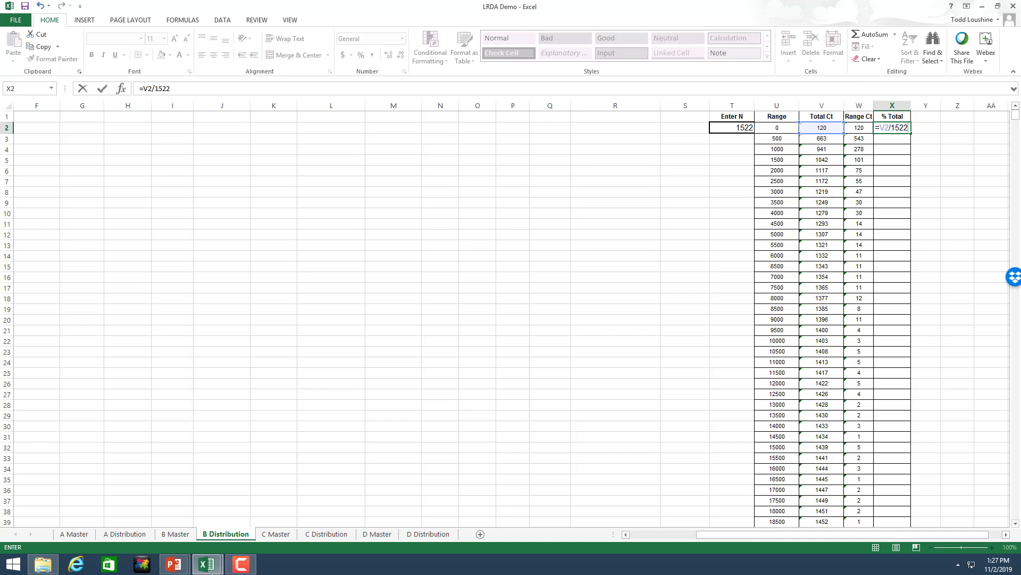
key(Return)
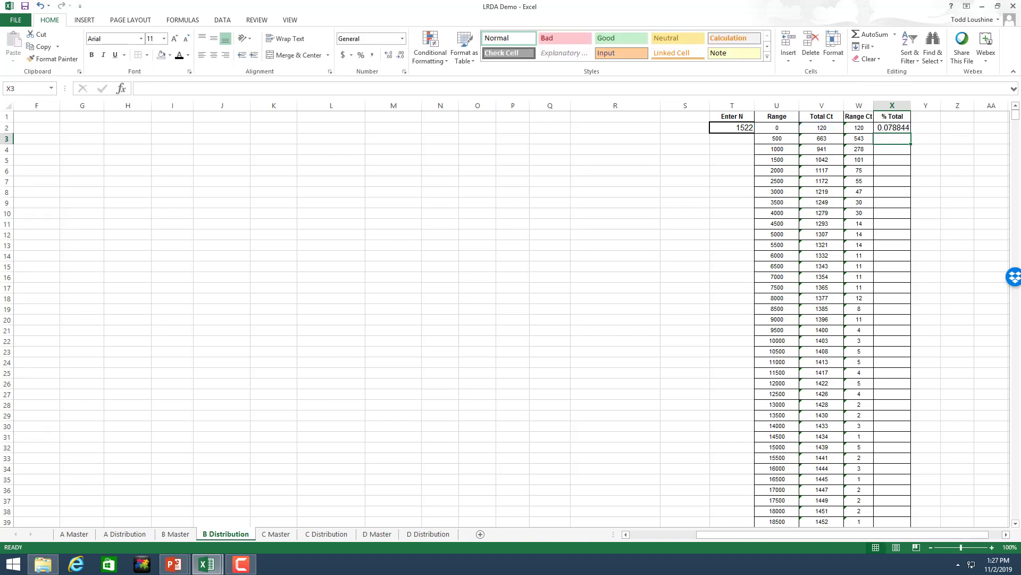
Step: Format X2 as Percentage and fill the formula down the whole % Total column
click(886, 131)
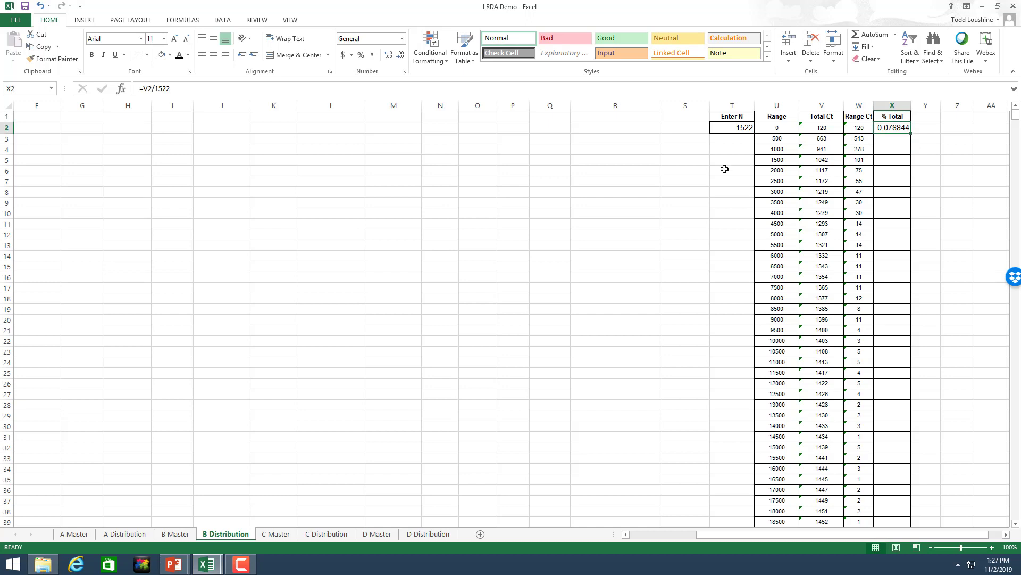
click(402, 39)
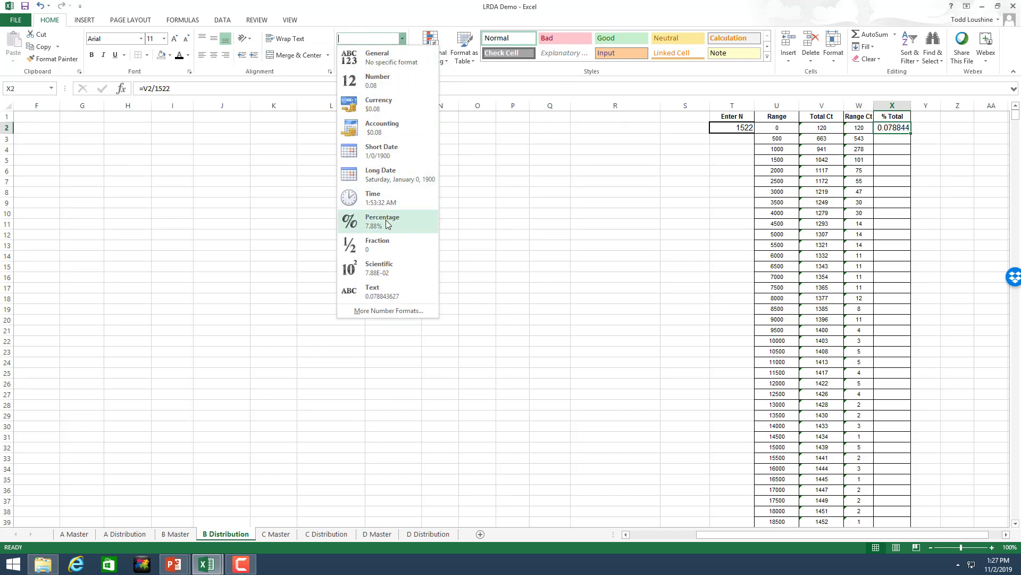
click(368, 222)
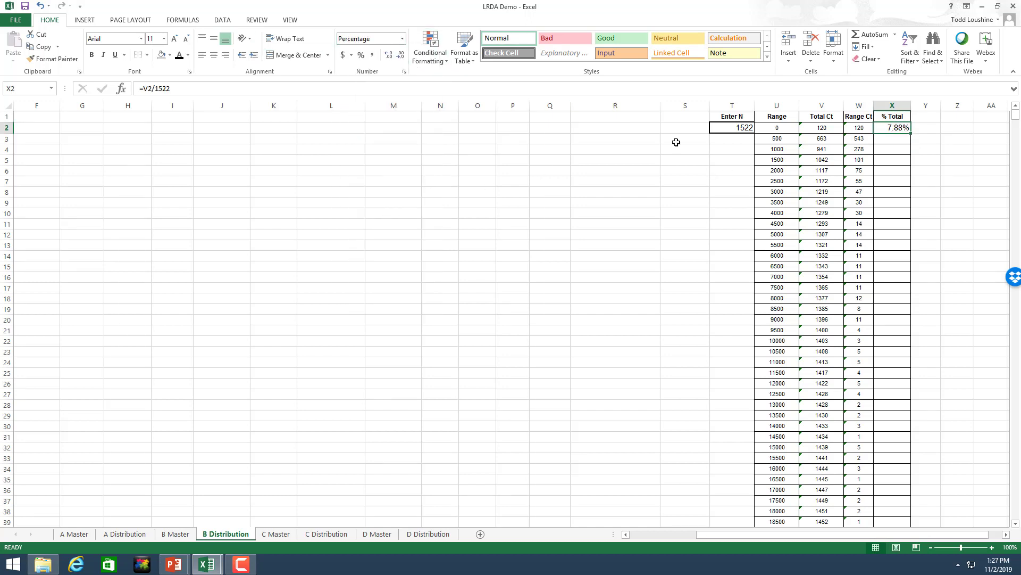
double_click(909, 134)
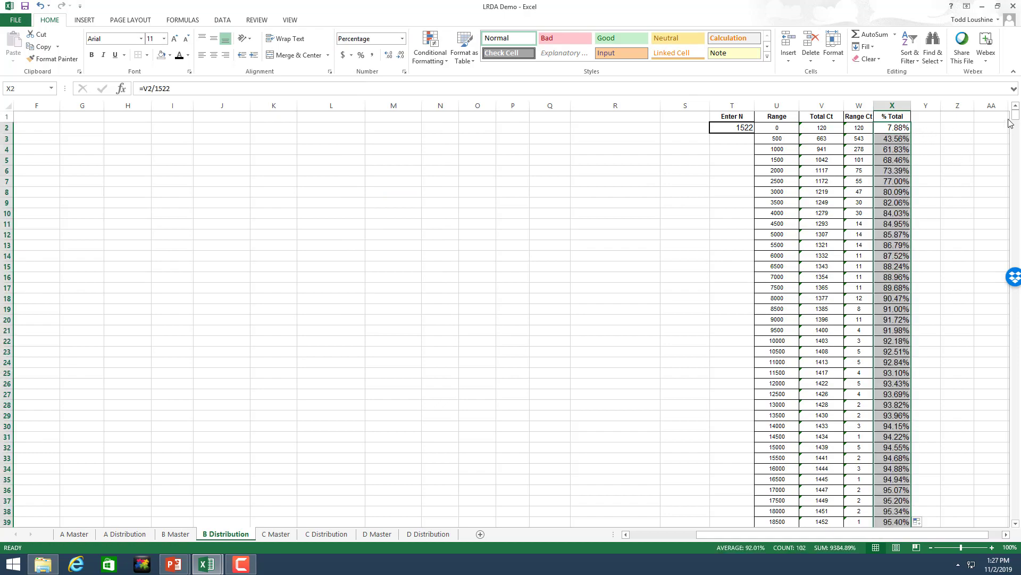
mouse_move(1016, 116)
mouse_down()
mouse_move(1011, 177)
mouse_move(1014, 114)
mouse_up()
scroll(993, 317, down, 7)
scroll(995, 340, down, 20)
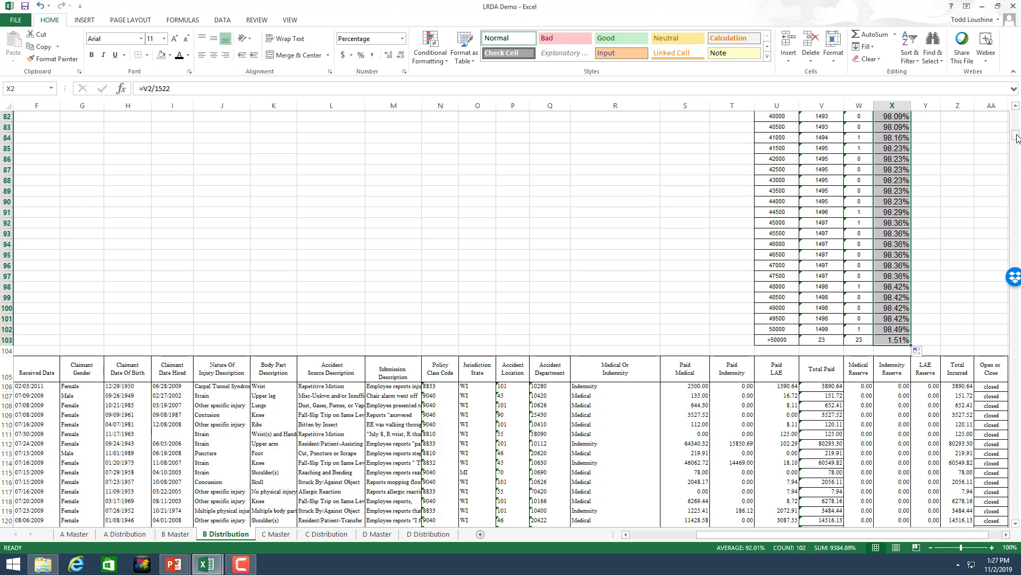
drag(1016, 137, 1016, 113)
click(958, 159)
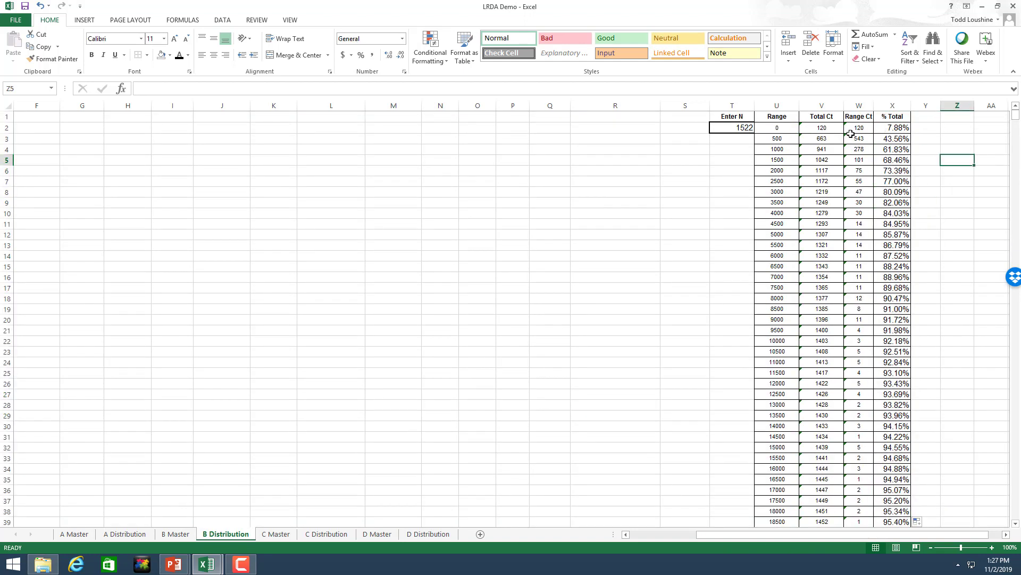
Step: Chart the Range Ct values W3:W103 as a 2-D clustered column chart at the top left
drag(866, 143, 847, 512)
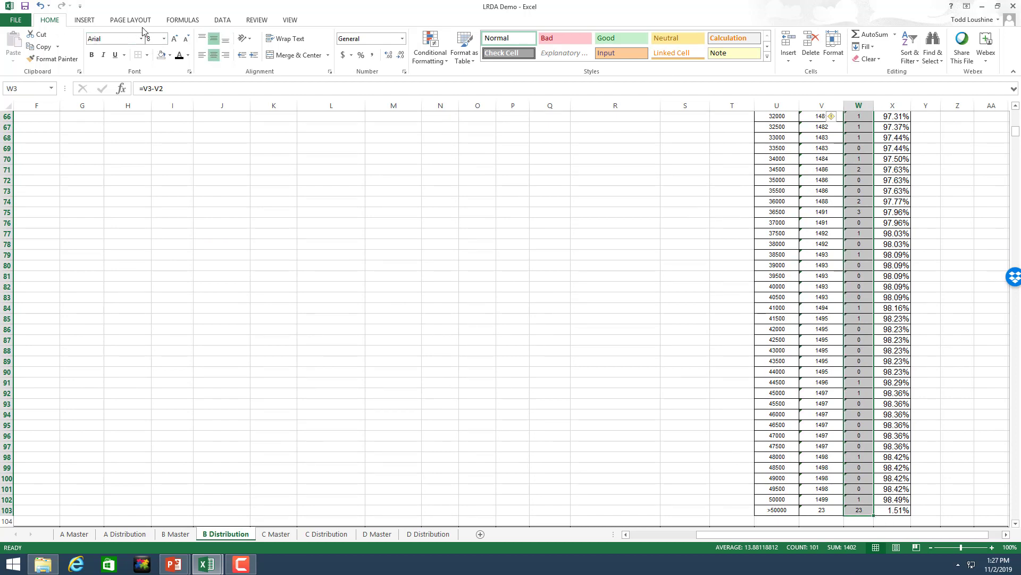
click(86, 21)
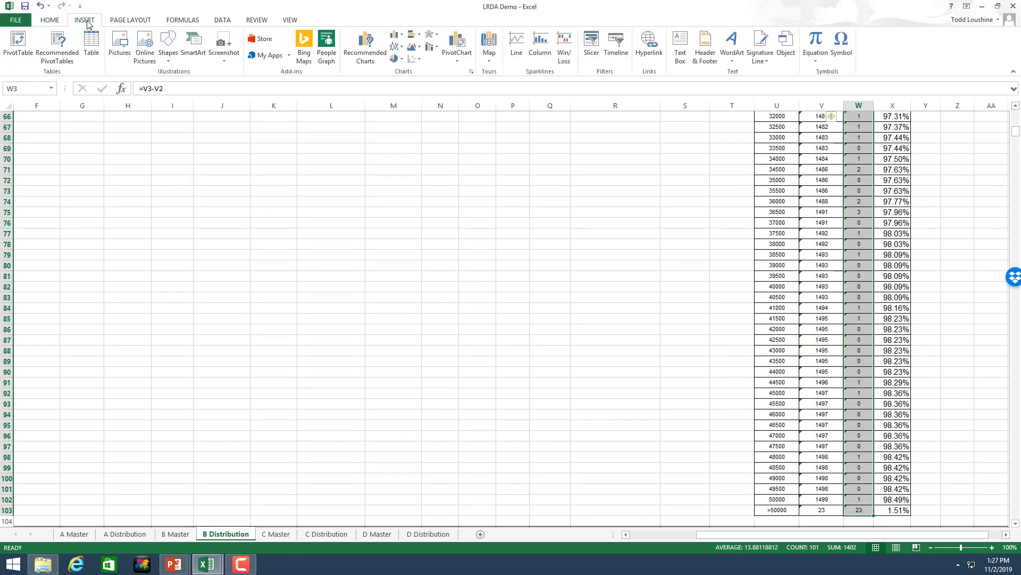
click(395, 37)
click(399, 70)
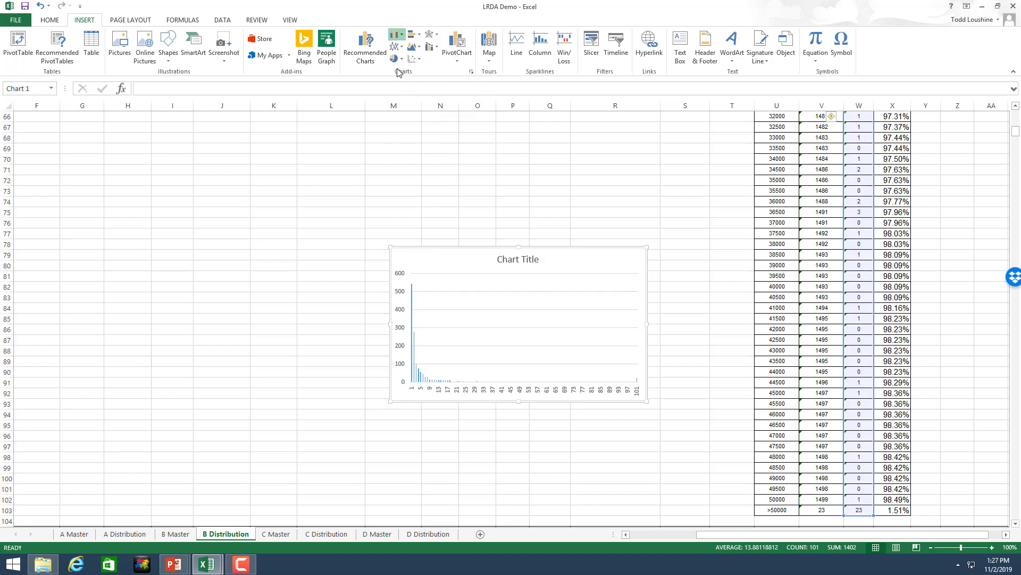
drag(426, 250, 80, 112)
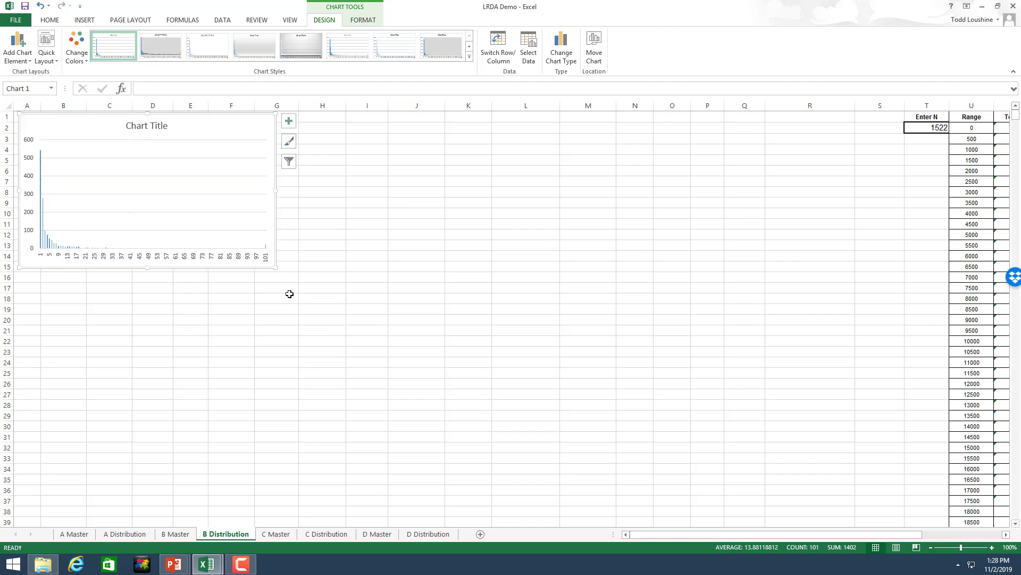
Step: Stretch the chart to column S and use Range values U3:U103 as horizontal axis labels
drag(275, 267, 892, 513)
scroll(711, 481, down, 1)
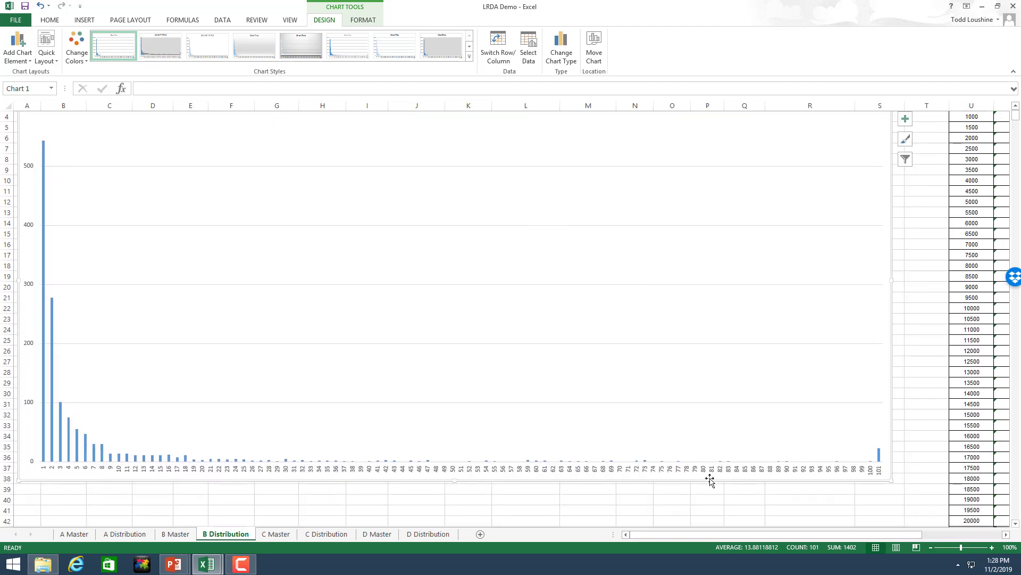
right_click(77, 443)
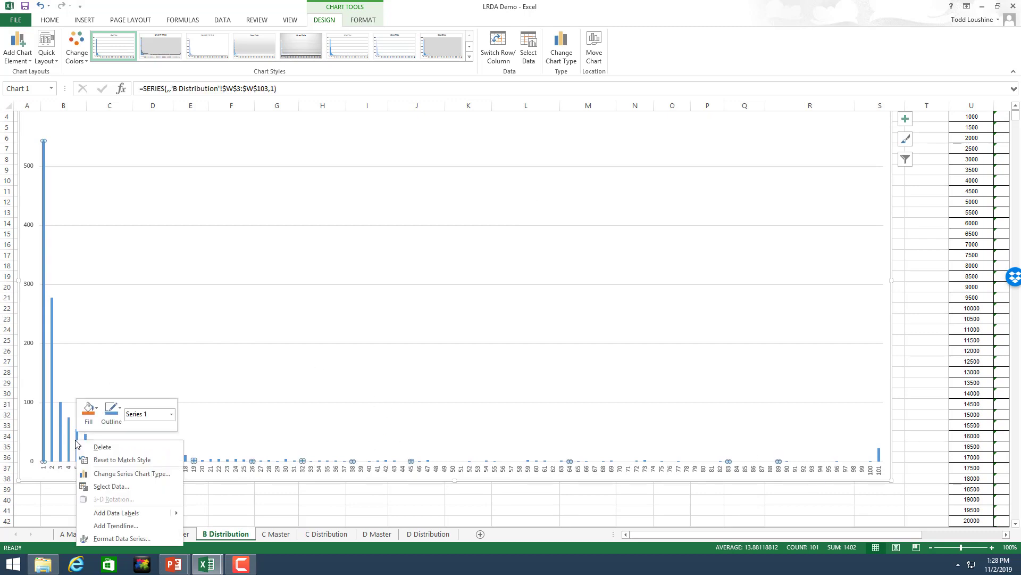
click(109, 486)
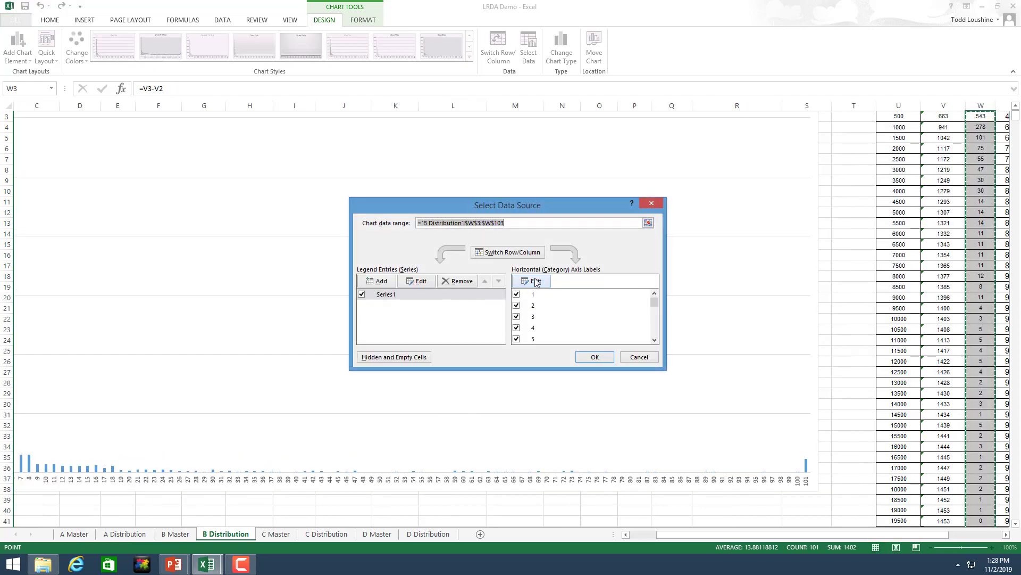
click(535, 282)
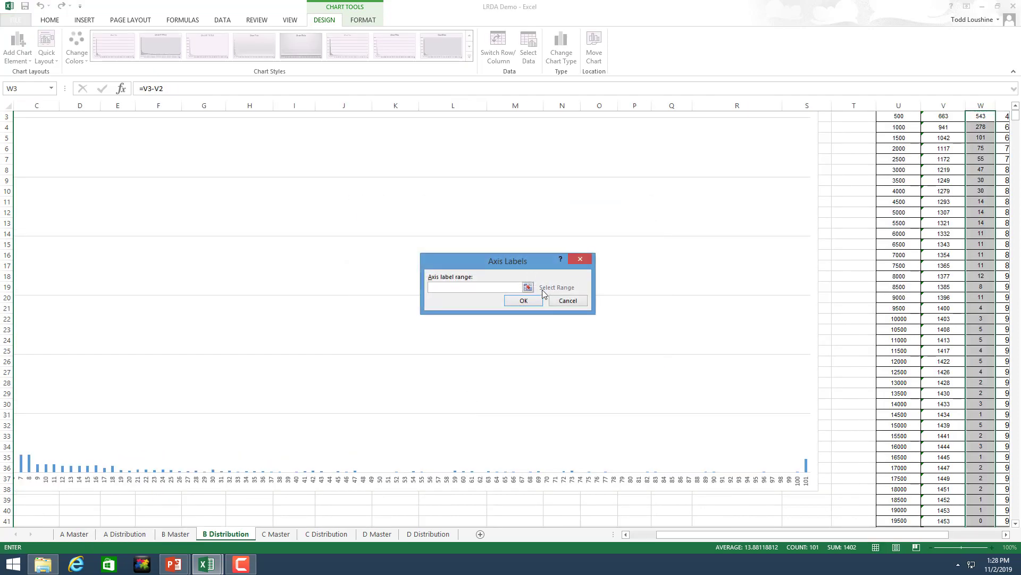
click(528, 287)
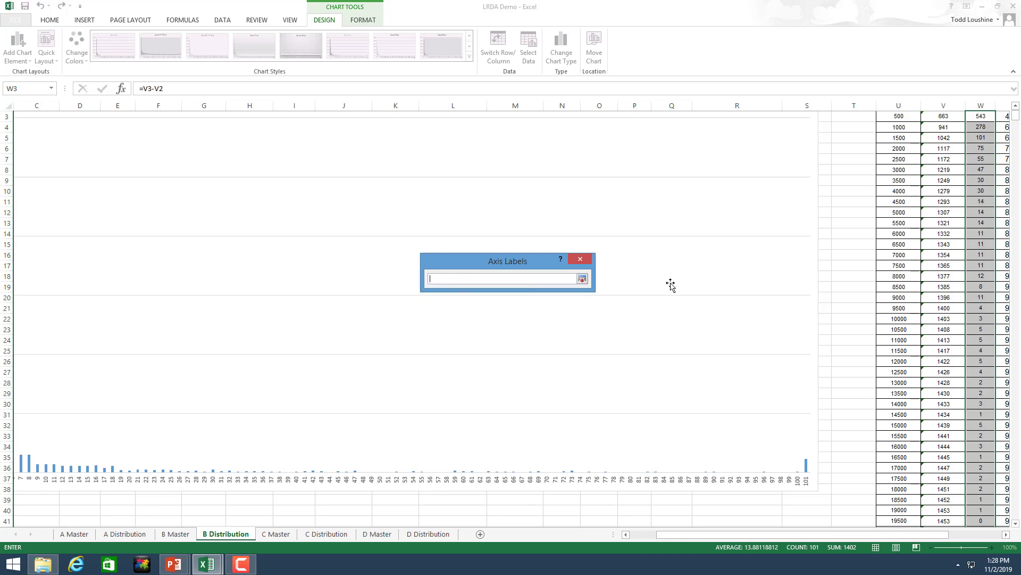
scroll(951, 247, up, 1)
drag(891, 142, 897, 477)
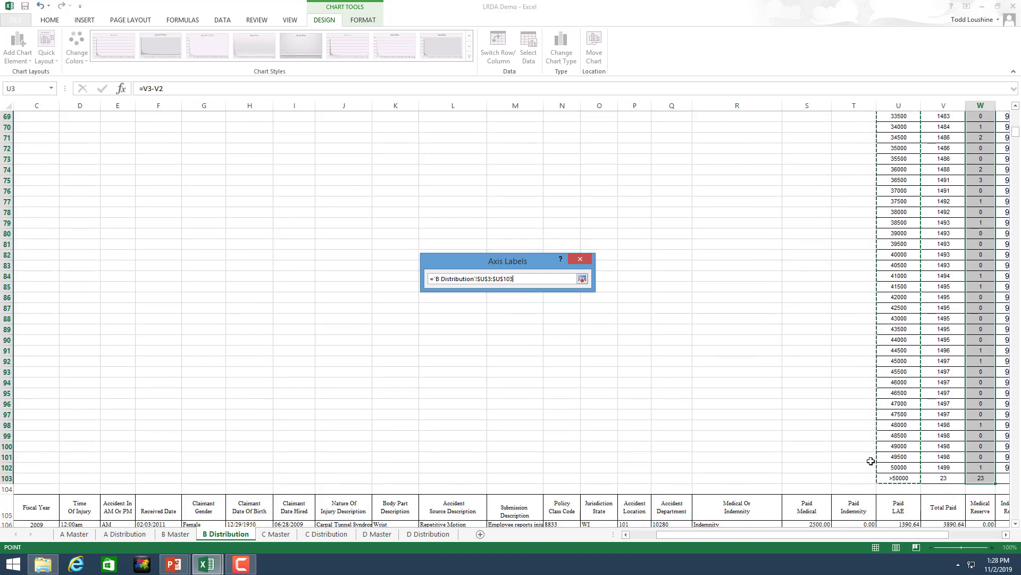
click(582, 279)
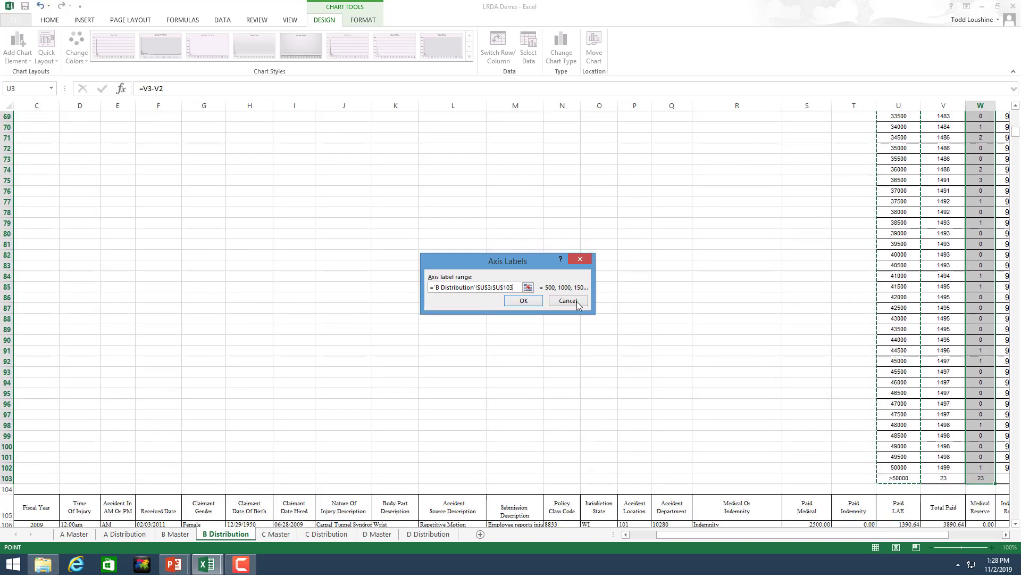
click(529, 301)
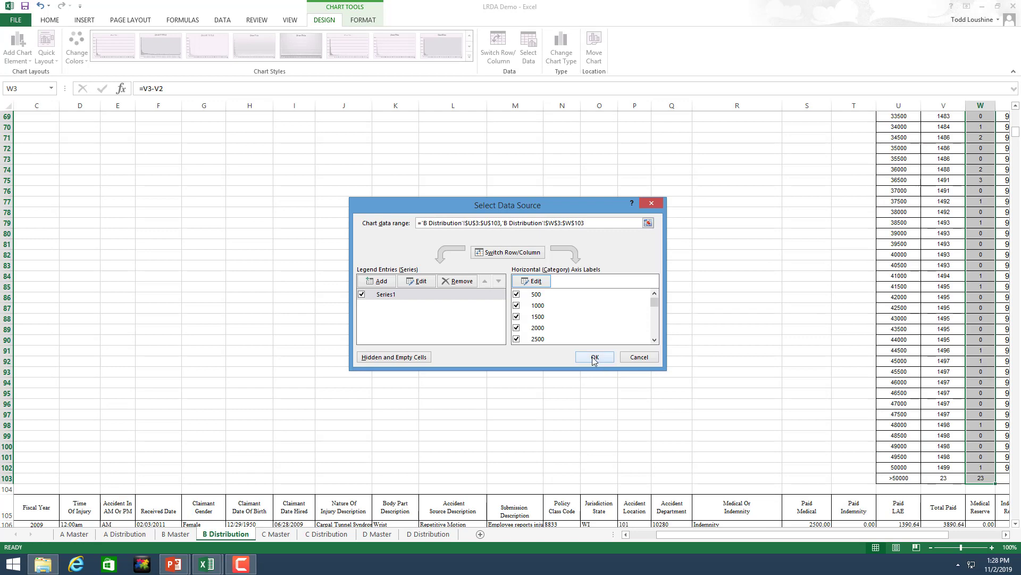
click(594, 357)
scroll(600, 330, up, 10)
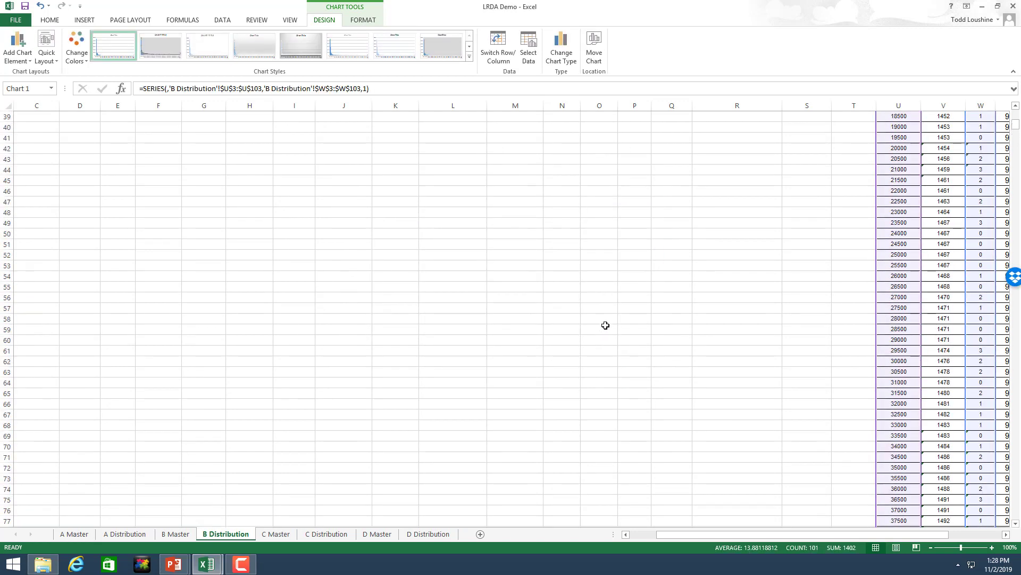
scroll(606, 325, up, 13)
Step: Select the finished B Distribution histogram to inspect it, then deselect it and scroll to review
drag(832, 536, 798, 536)
click(331, 368)
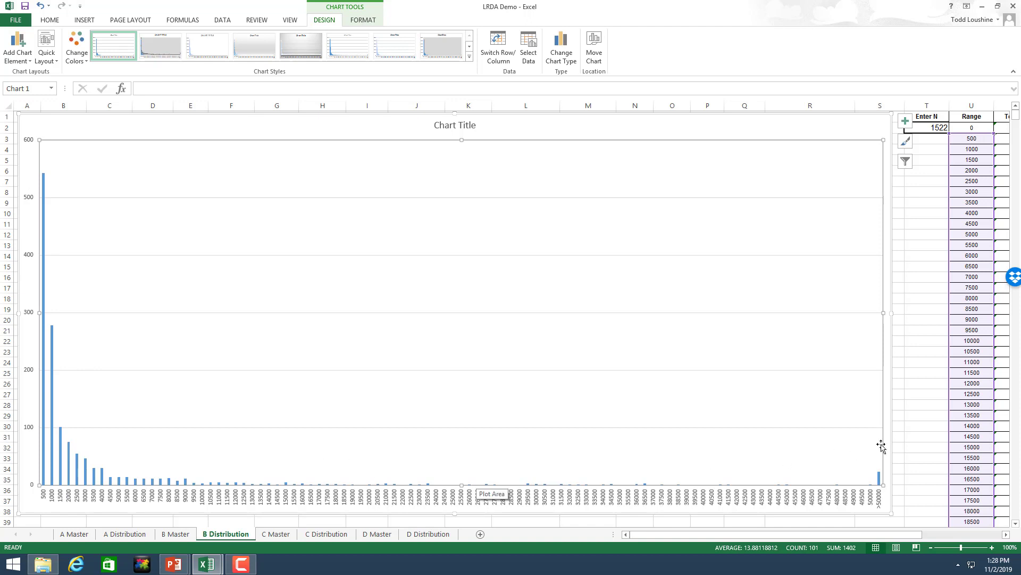
click(925, 427)
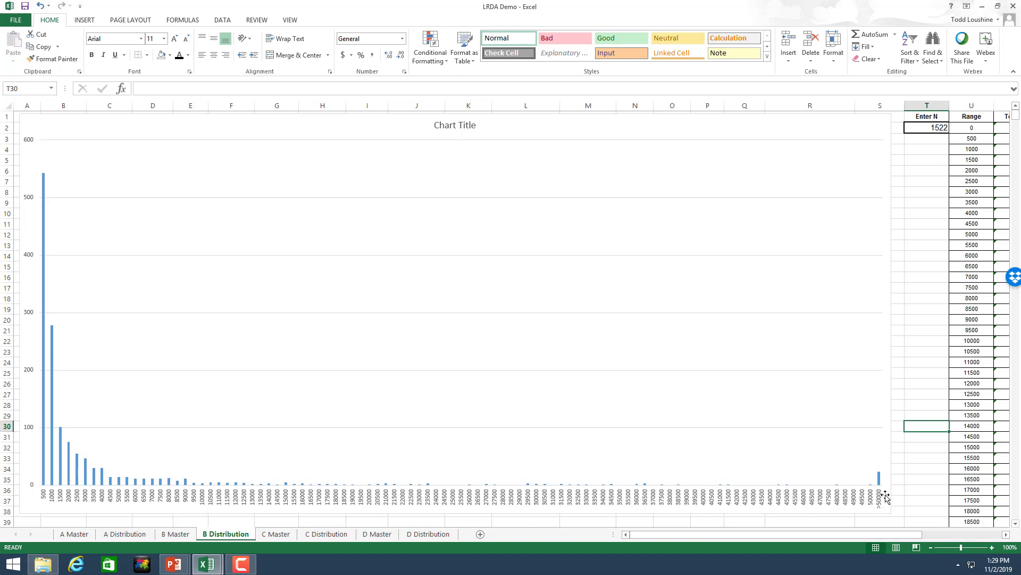
drag(882, 535, 938, 534)
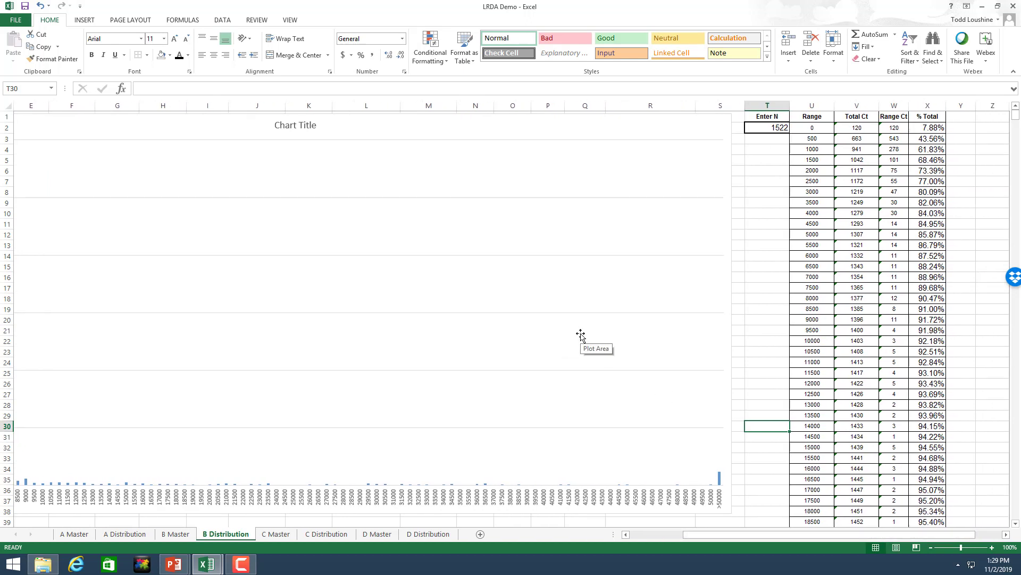
drag(708, 535, 617, 542)
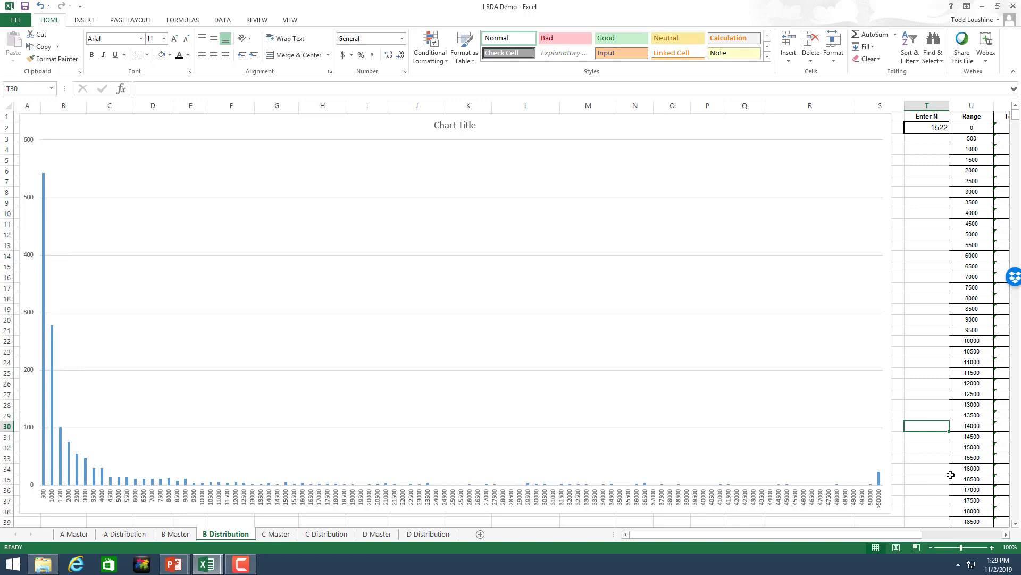
Step: Switch to the C Distribution and D Distribution sheets to view their histograms
click(319, 536)
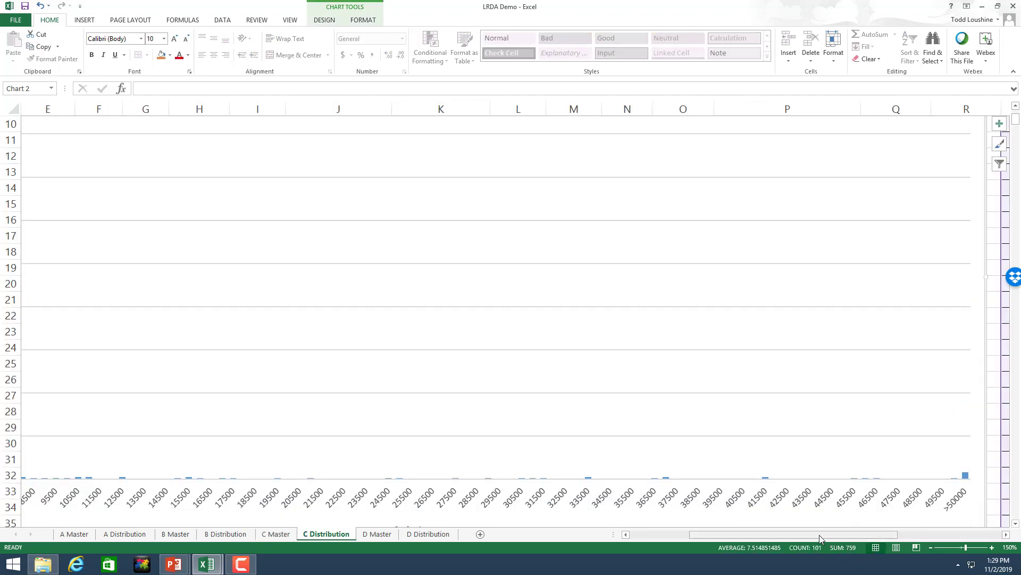
drag(819, 535, 730, 532)
click(428, 533)
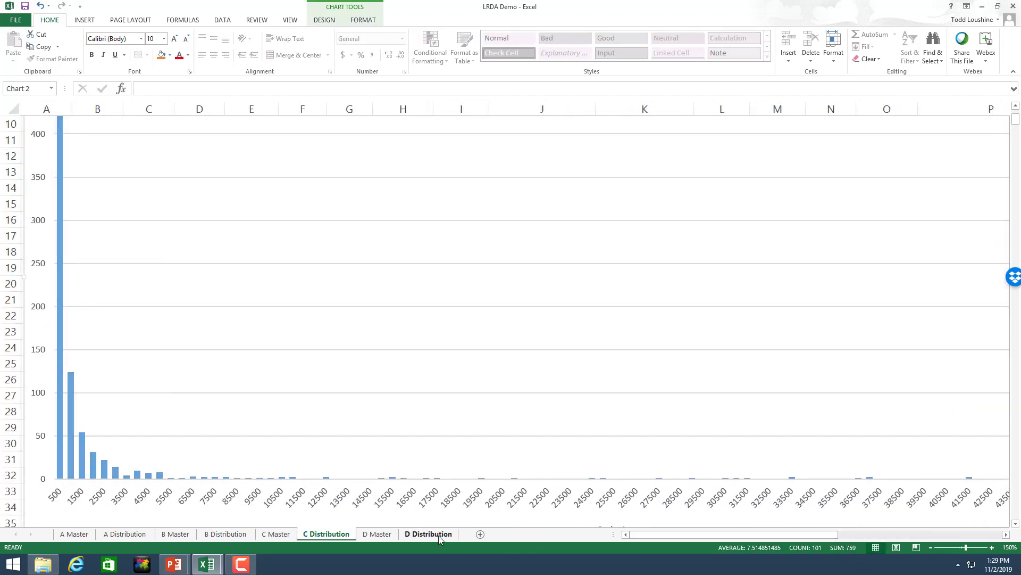